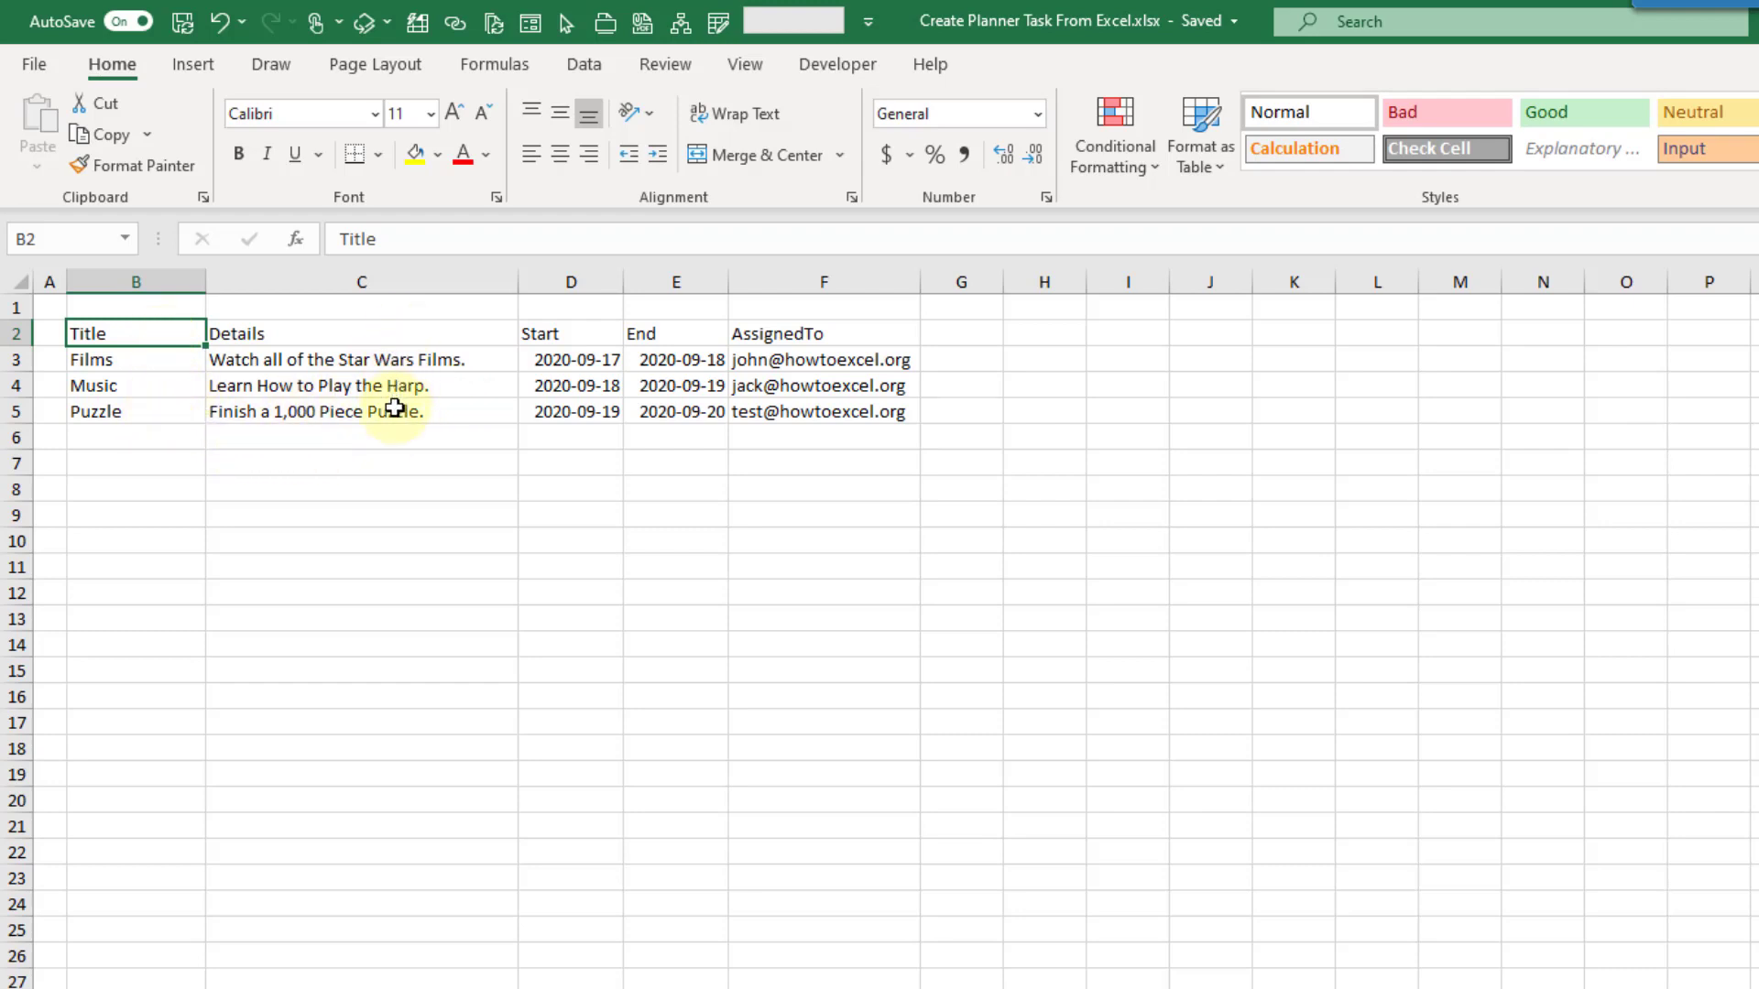
Inspect the start date, end date and first assignee cells in the task data
click(564, 380)
click(657, 361)
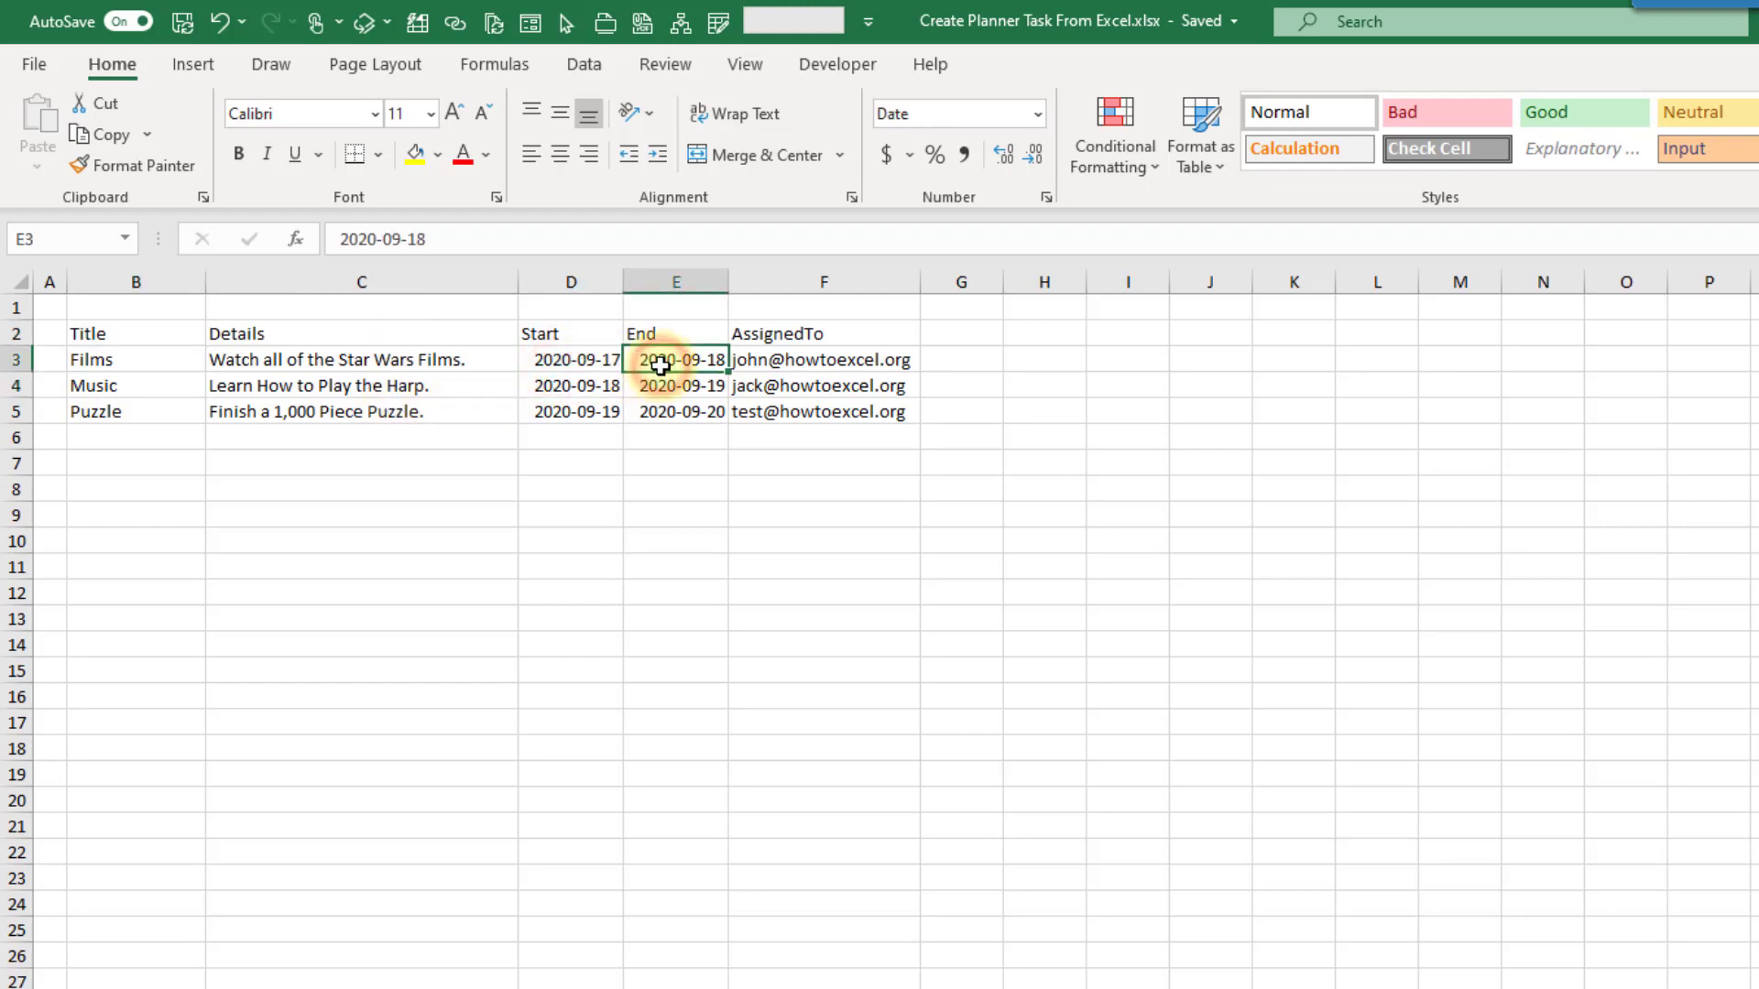
click(815, 359)
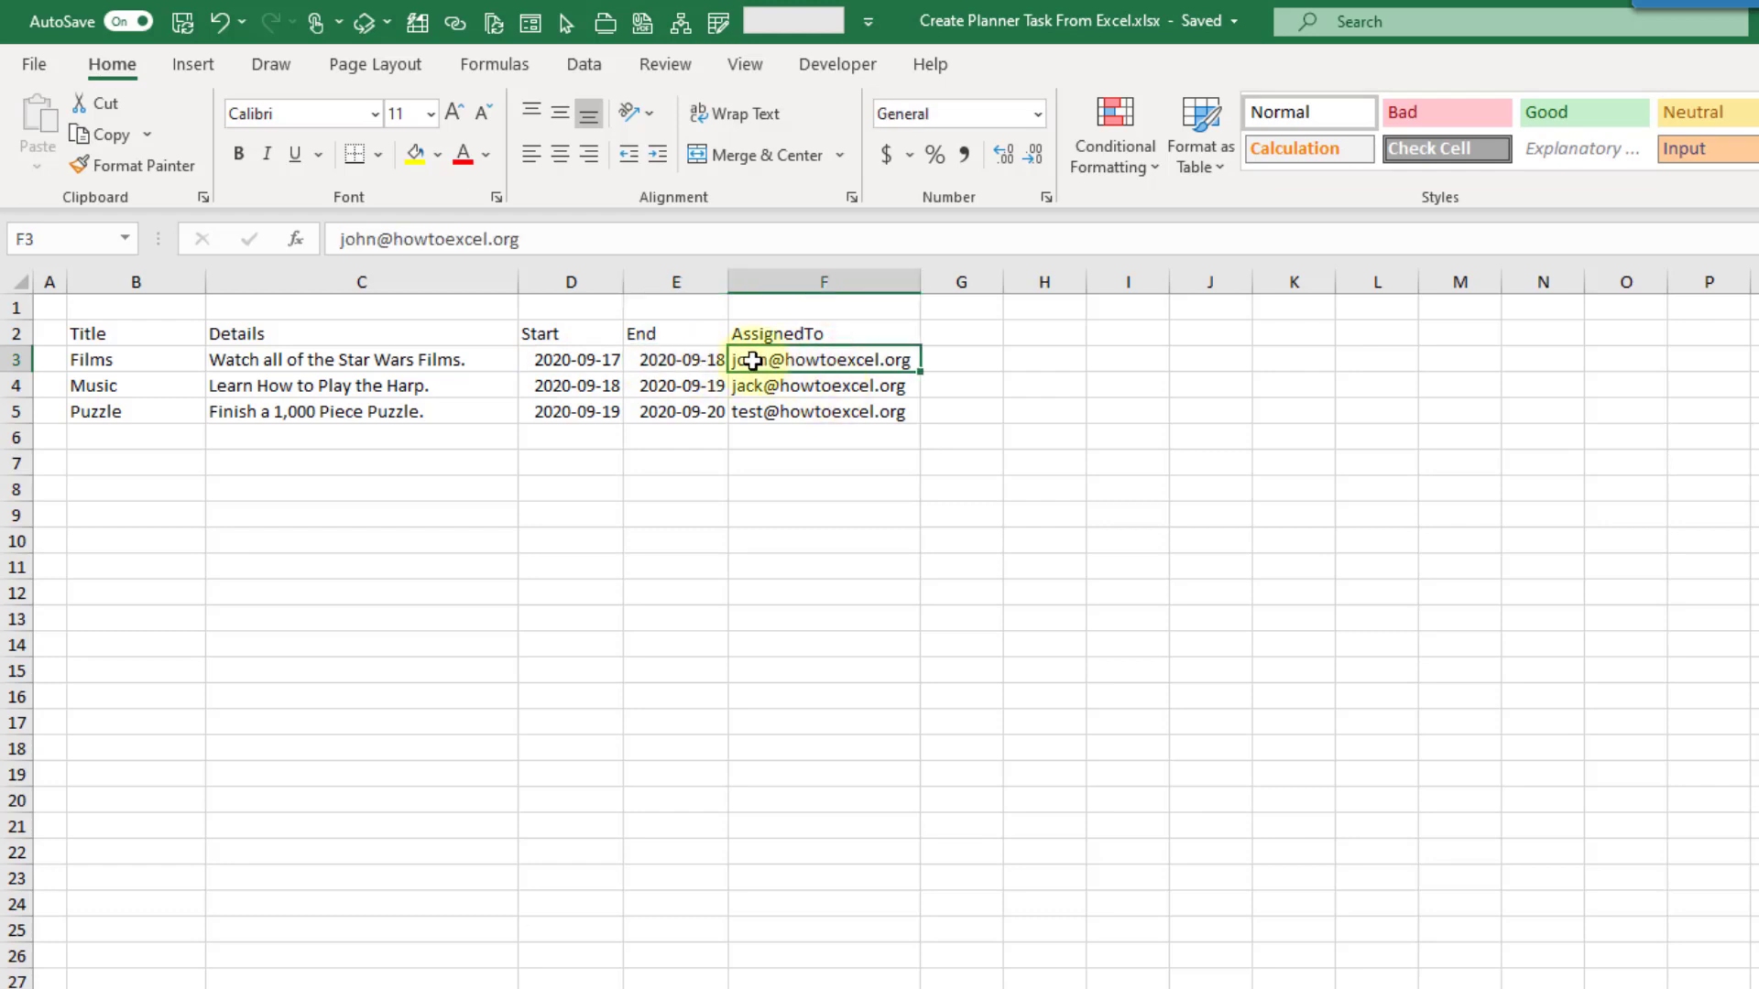
Convert the range B2:F5 into a table with headers
drag(158, 338, 811, 419)
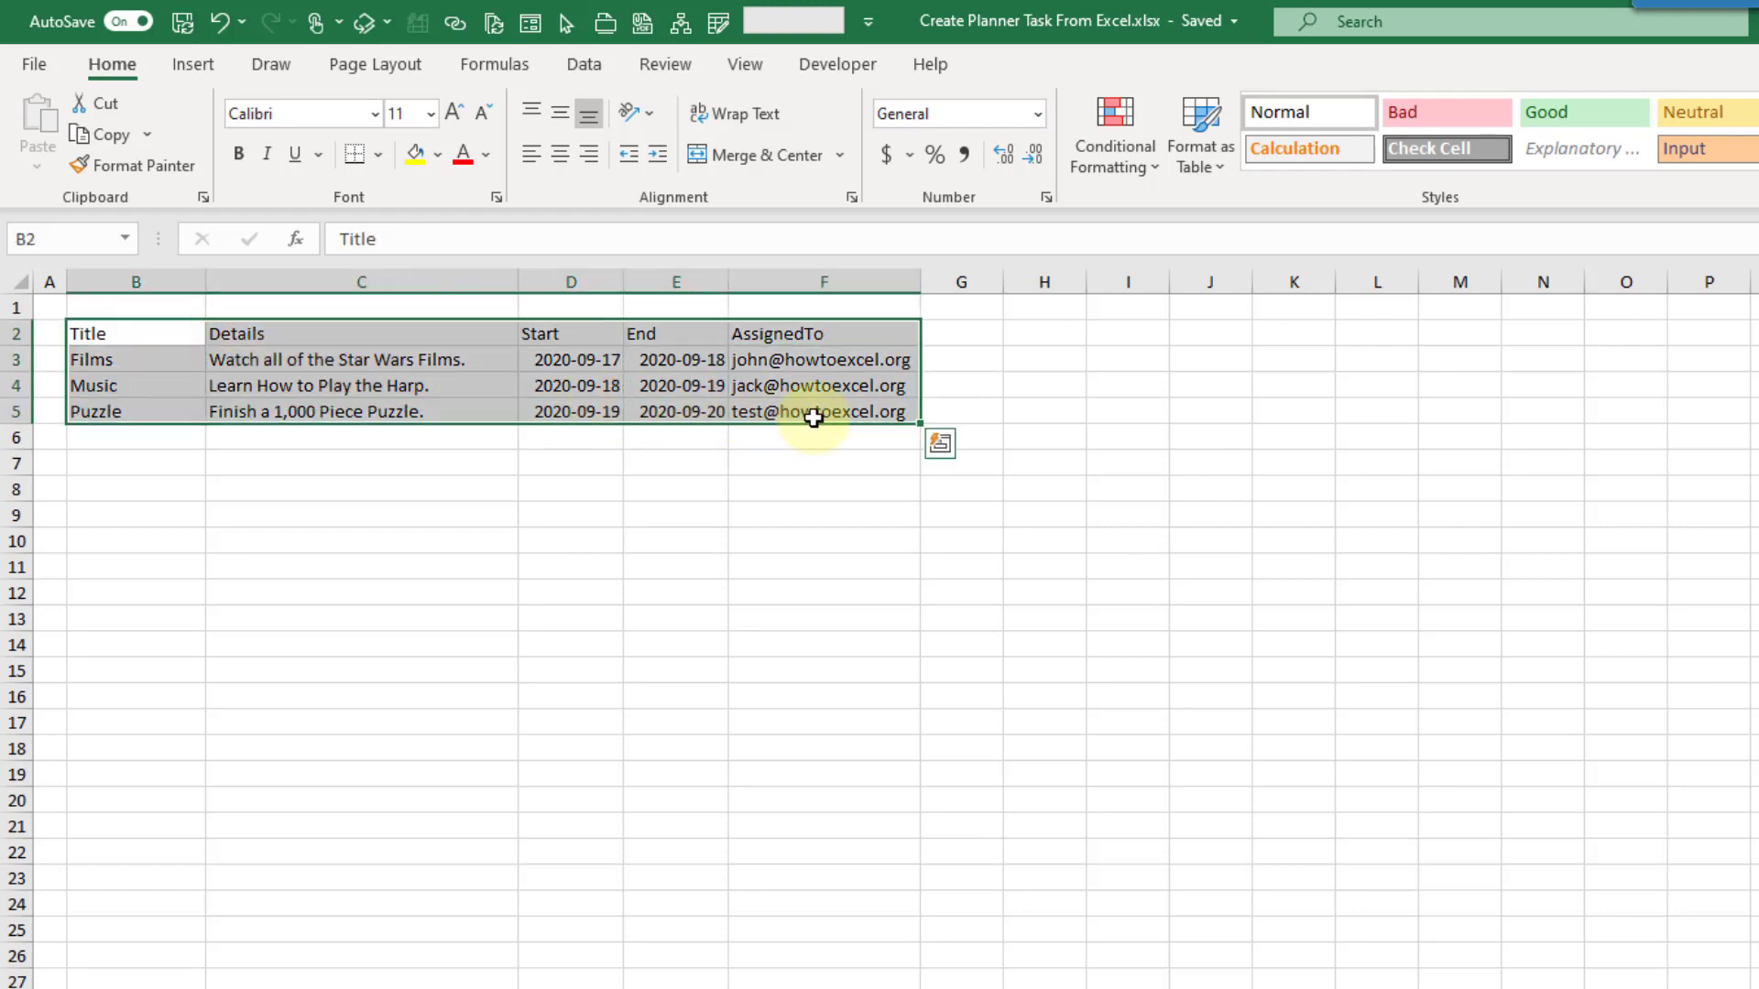
click(194, 65)
click(236, 137)
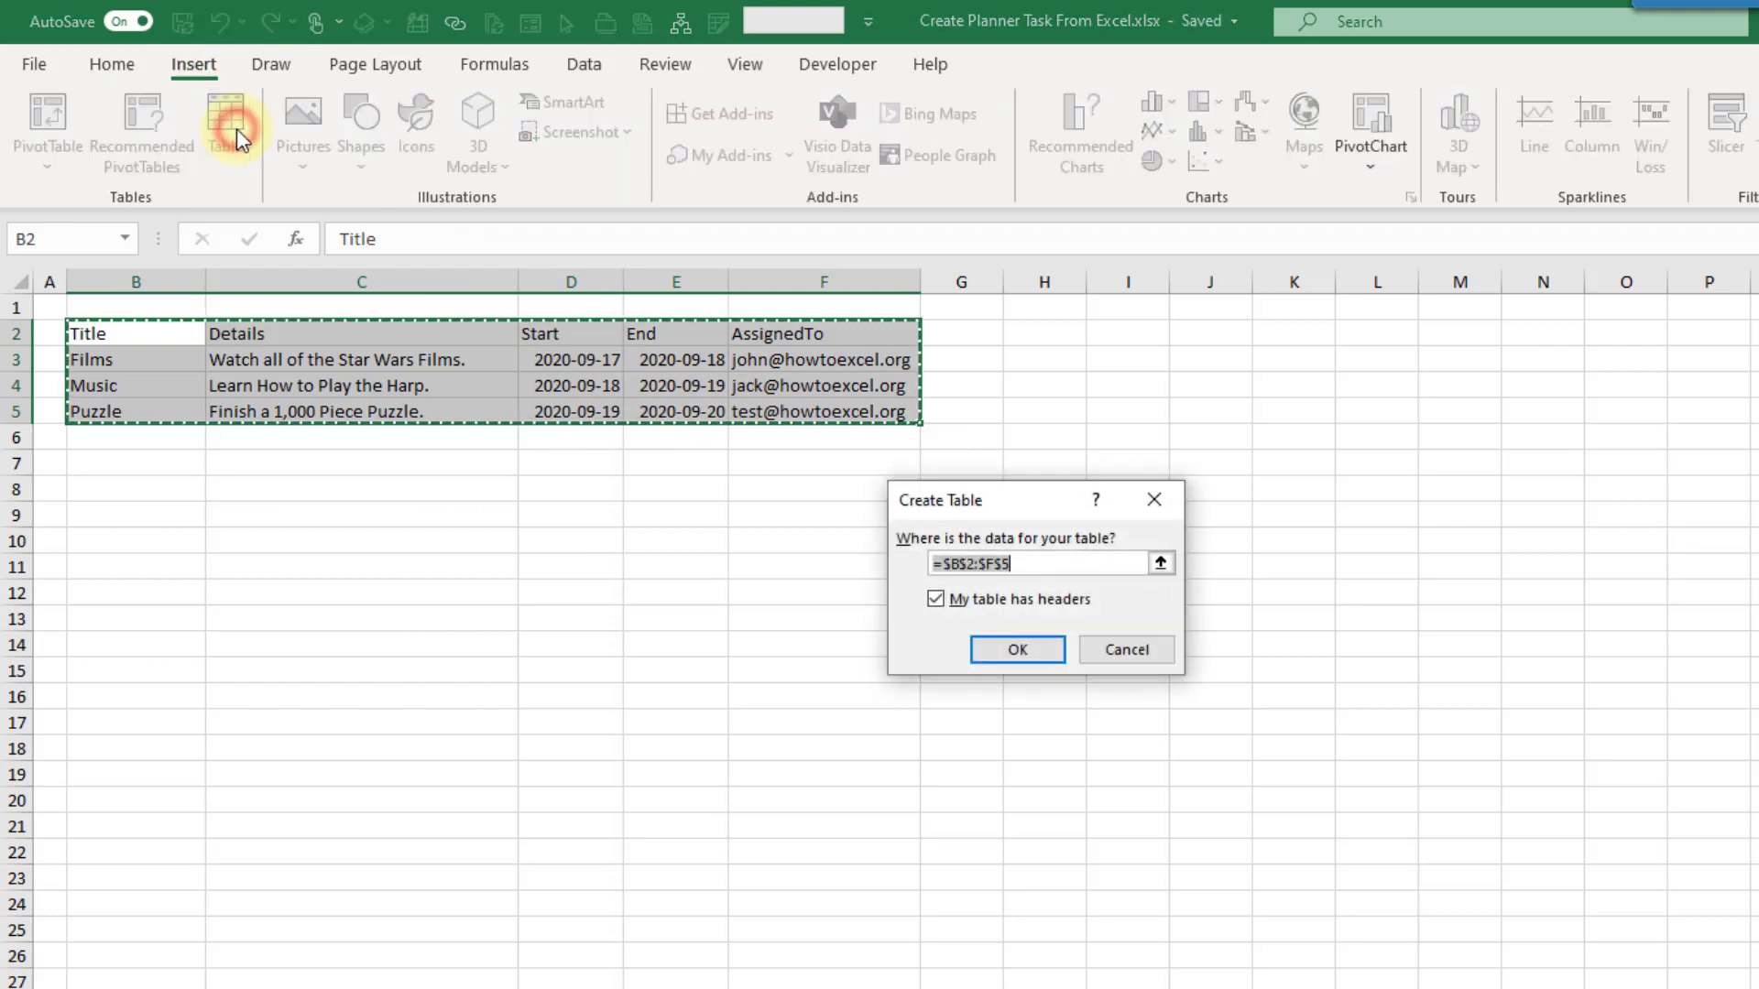
drag(1032, 503, 1033, 454)
click(1000, 601)
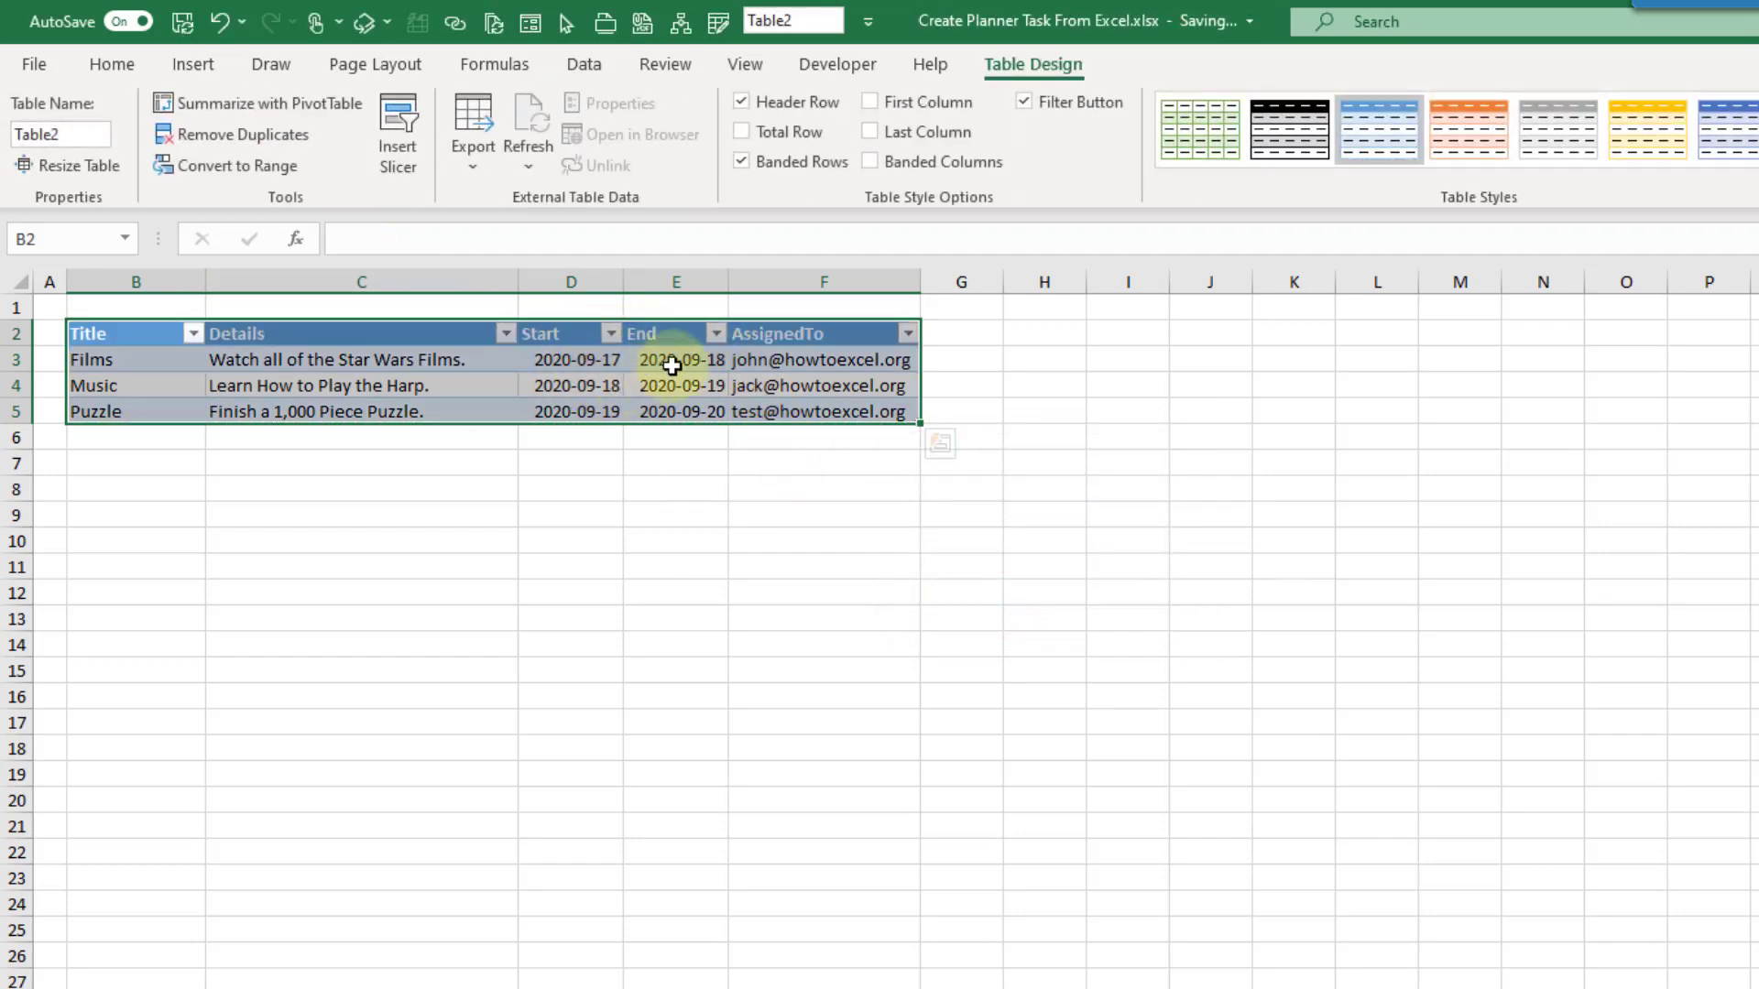
Rename the new table from Table2 to TaskList
click(1050, 66)
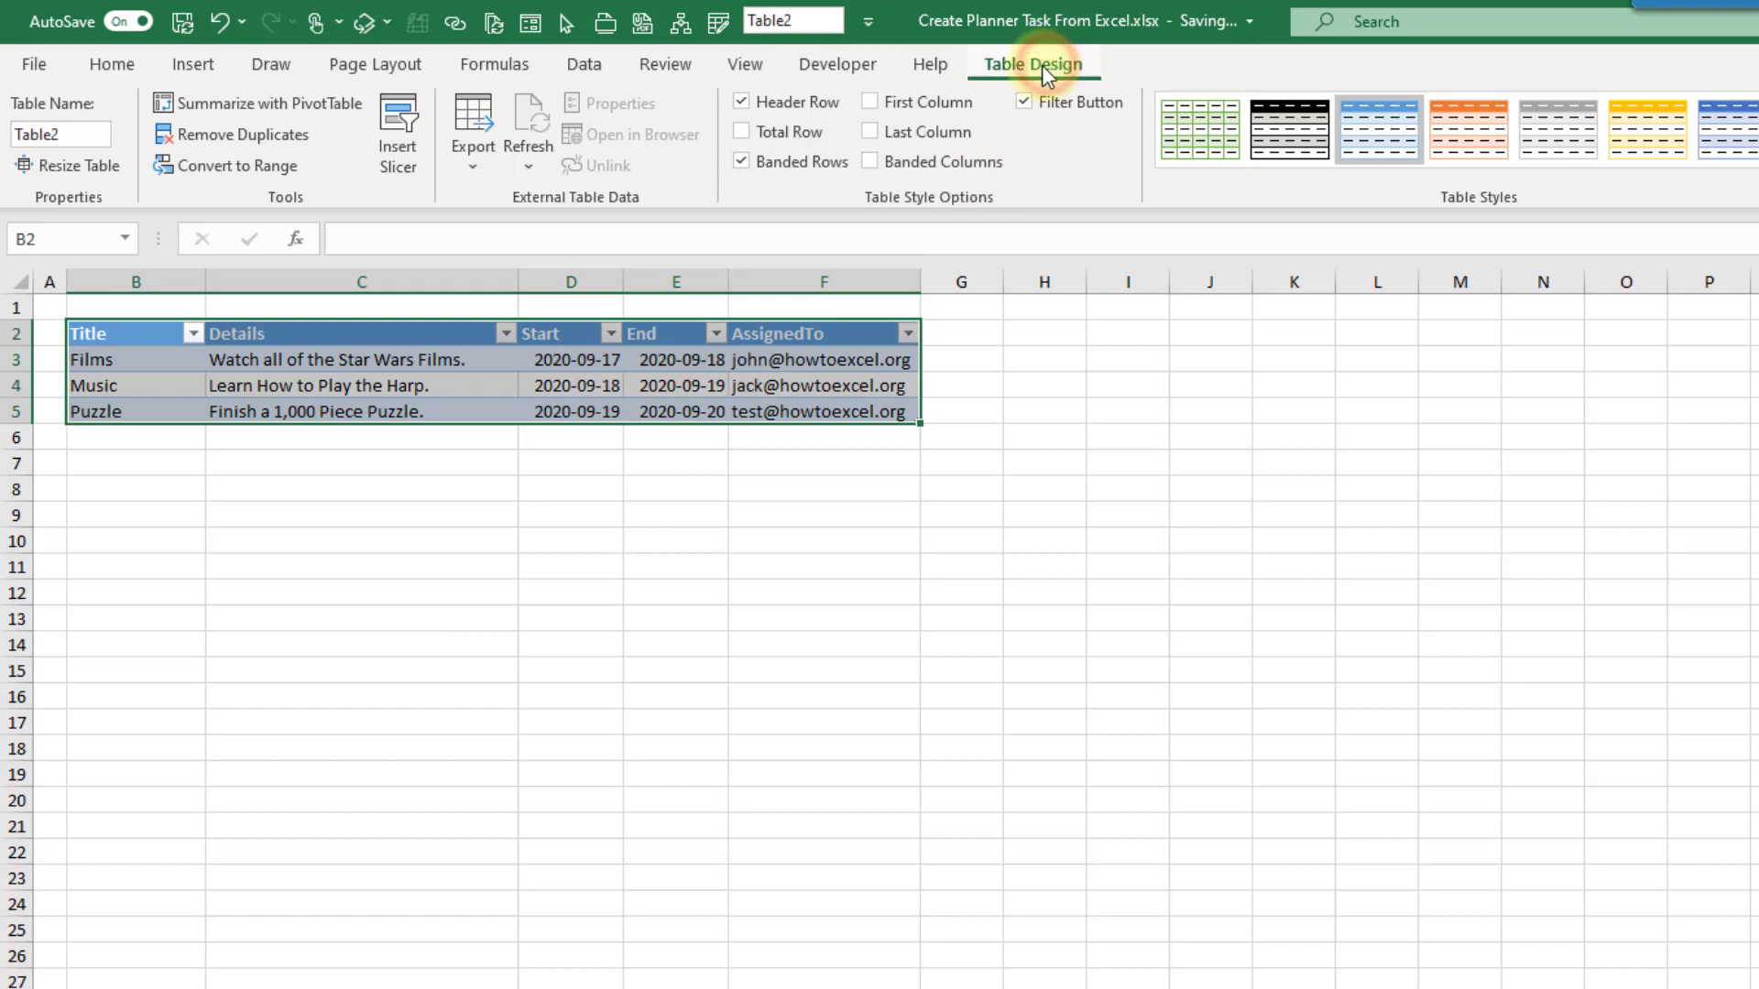
click(72, 134)
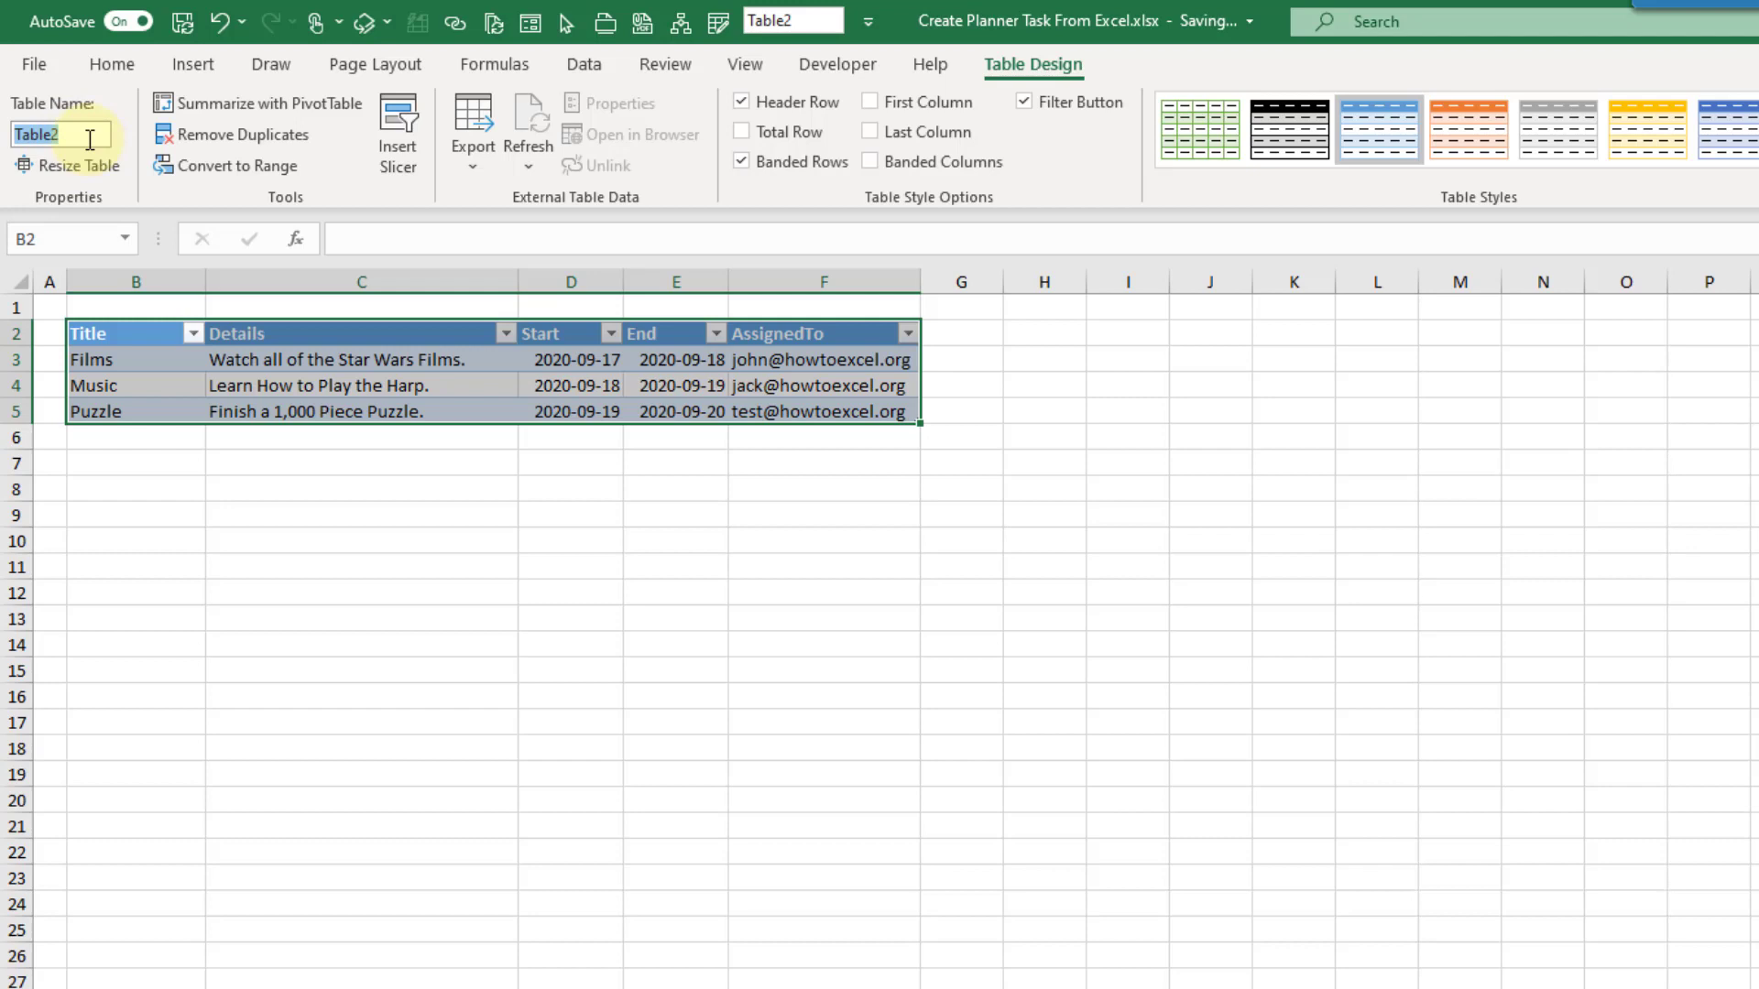
text(TaskList)
key(Return)
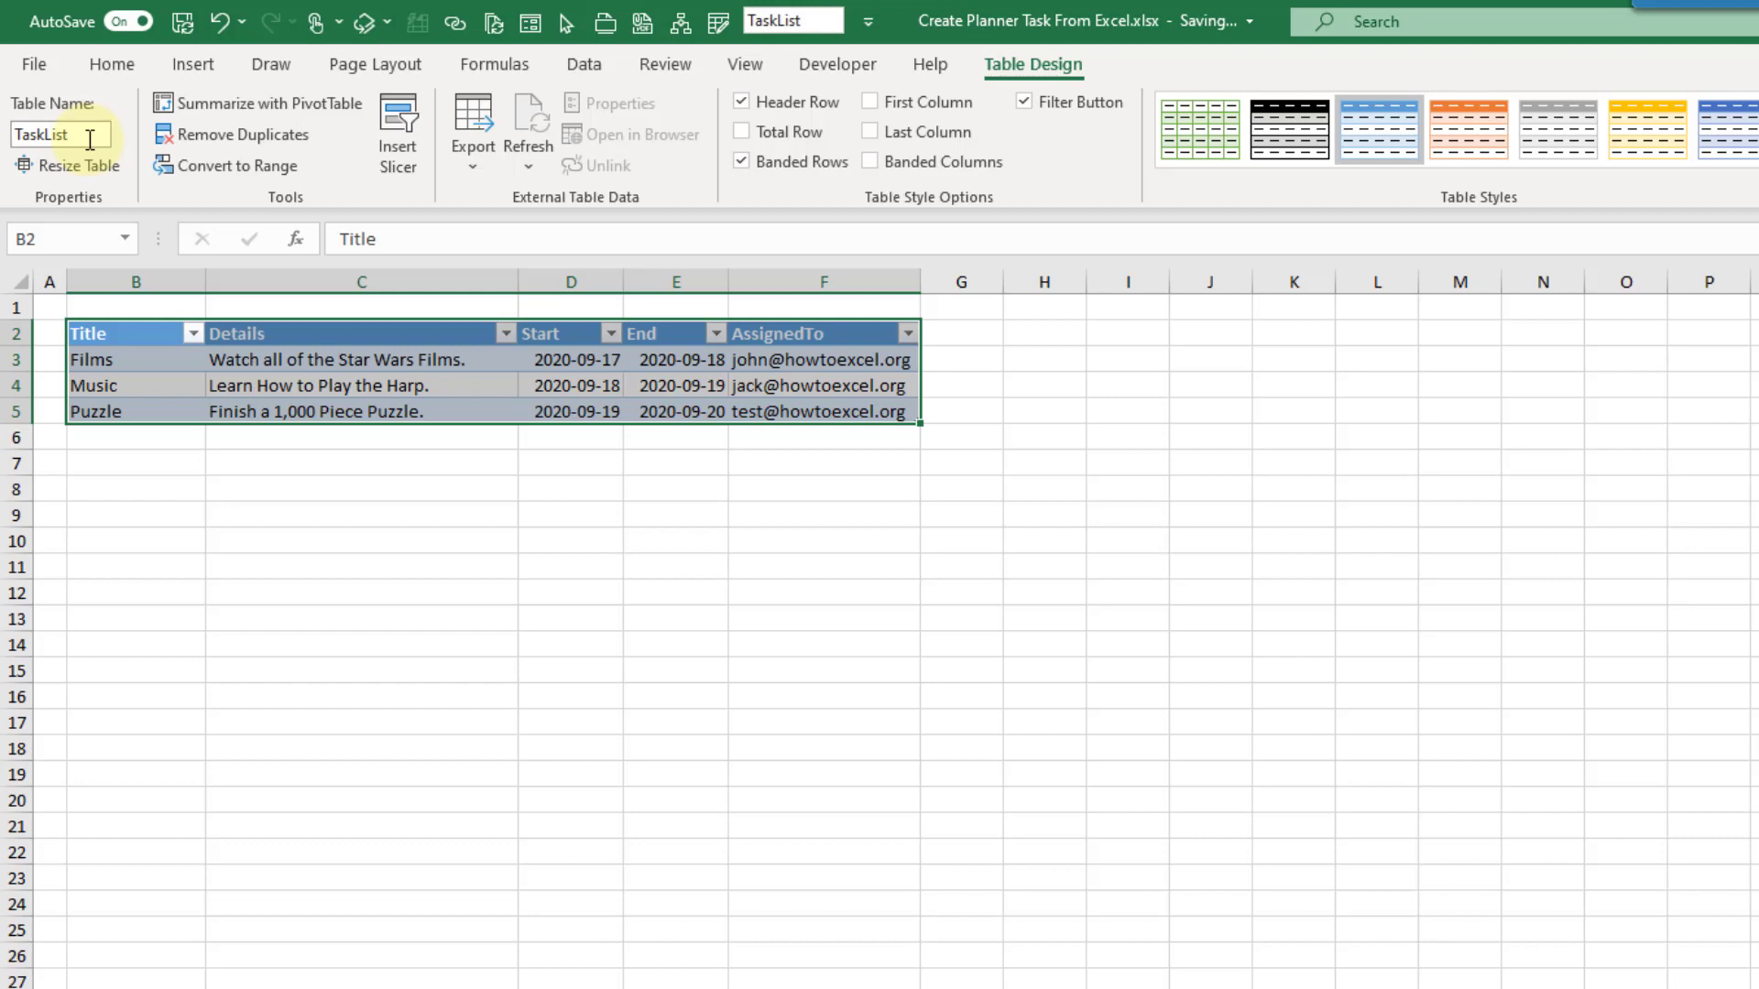
Add the Microsoft Flow for Excel (Preview) add-in from the Office store and accept its terms
click(190, 64)
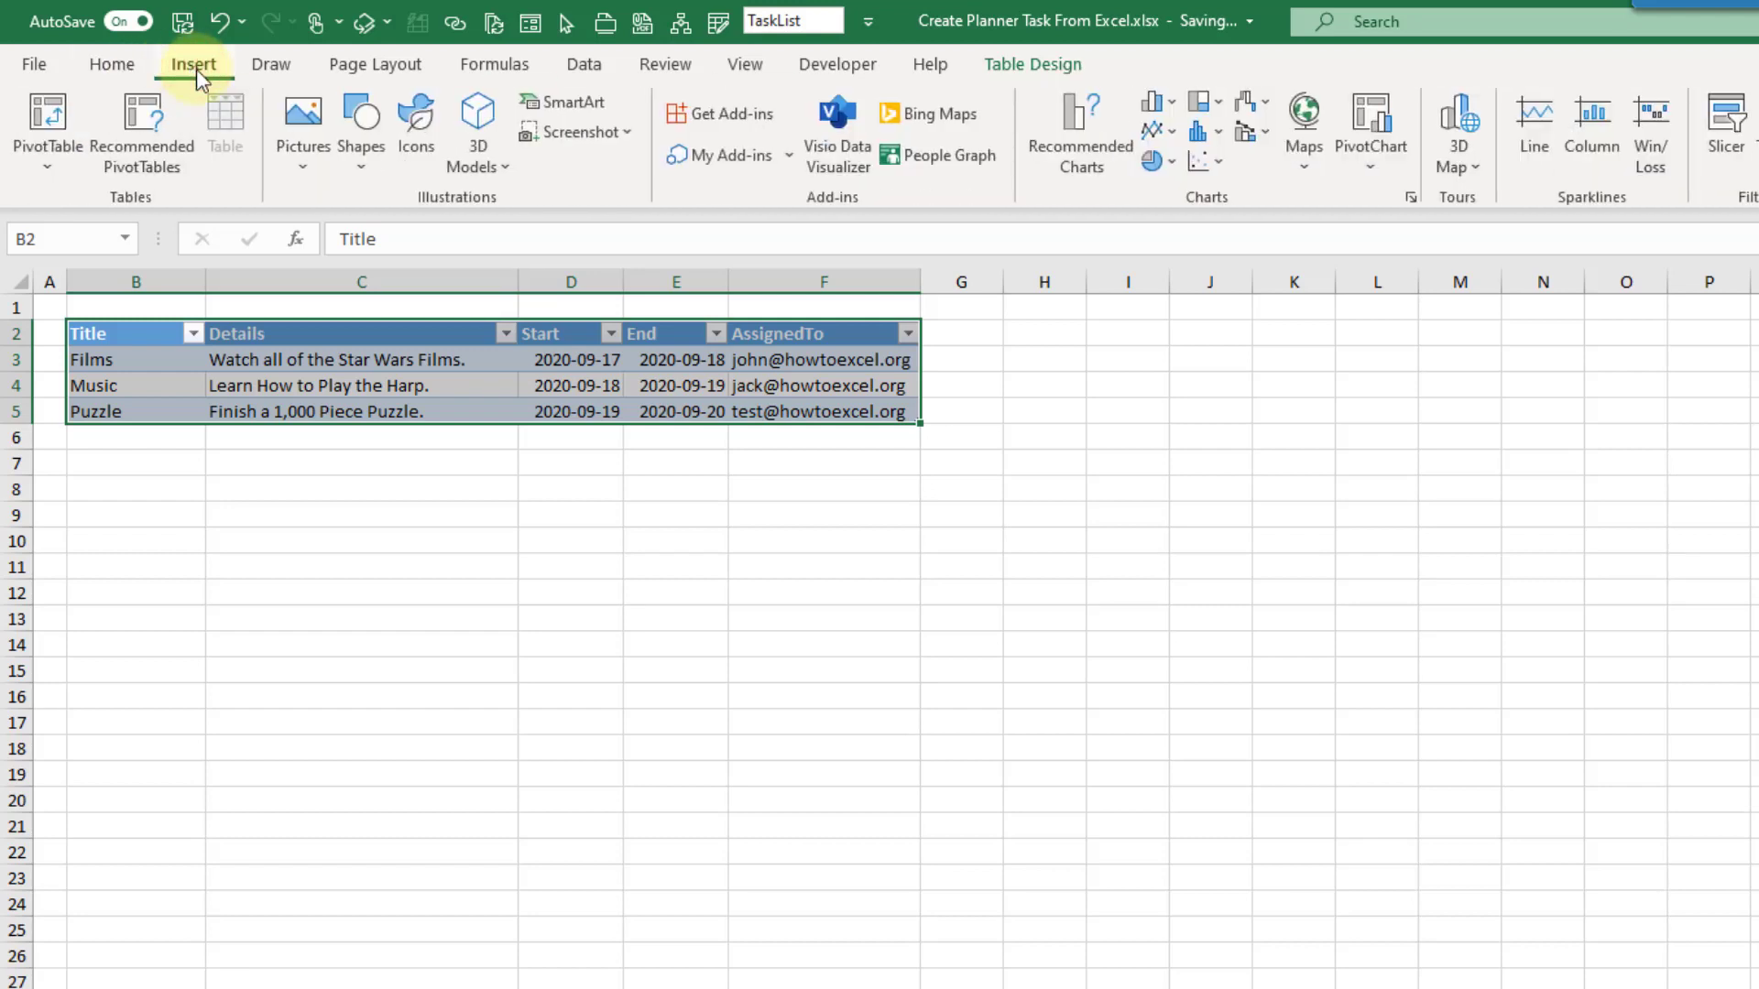
click(739, 114)
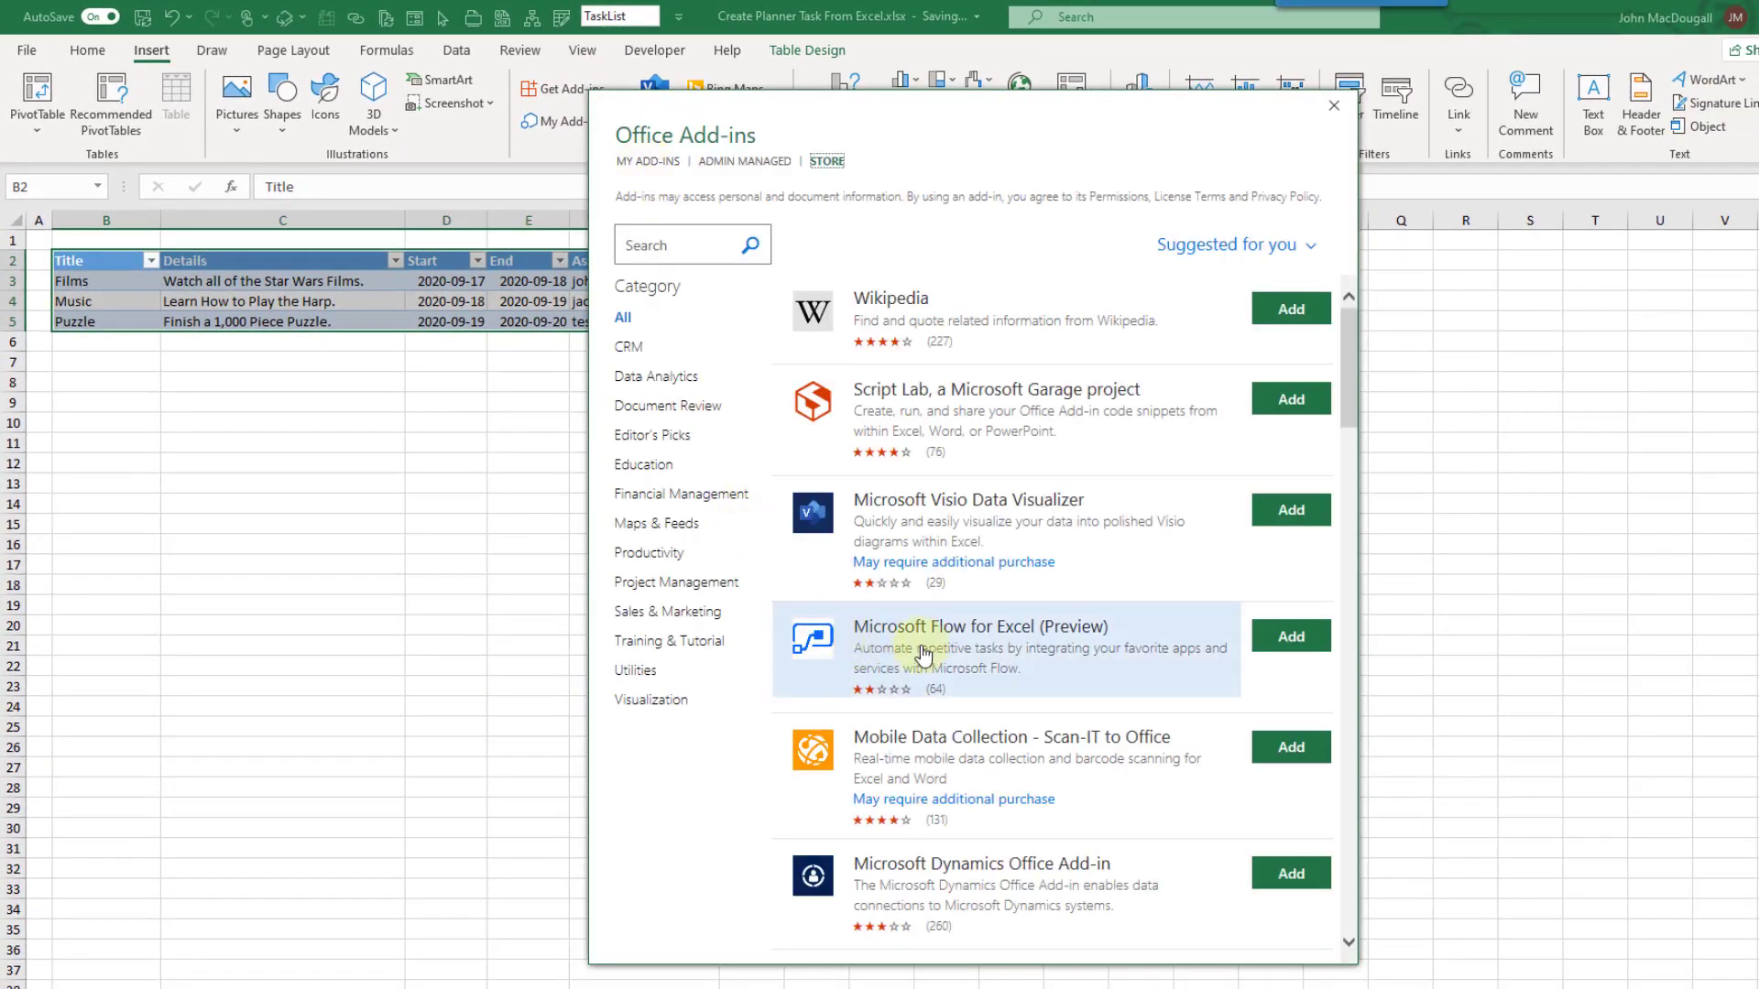
click(661, 247)
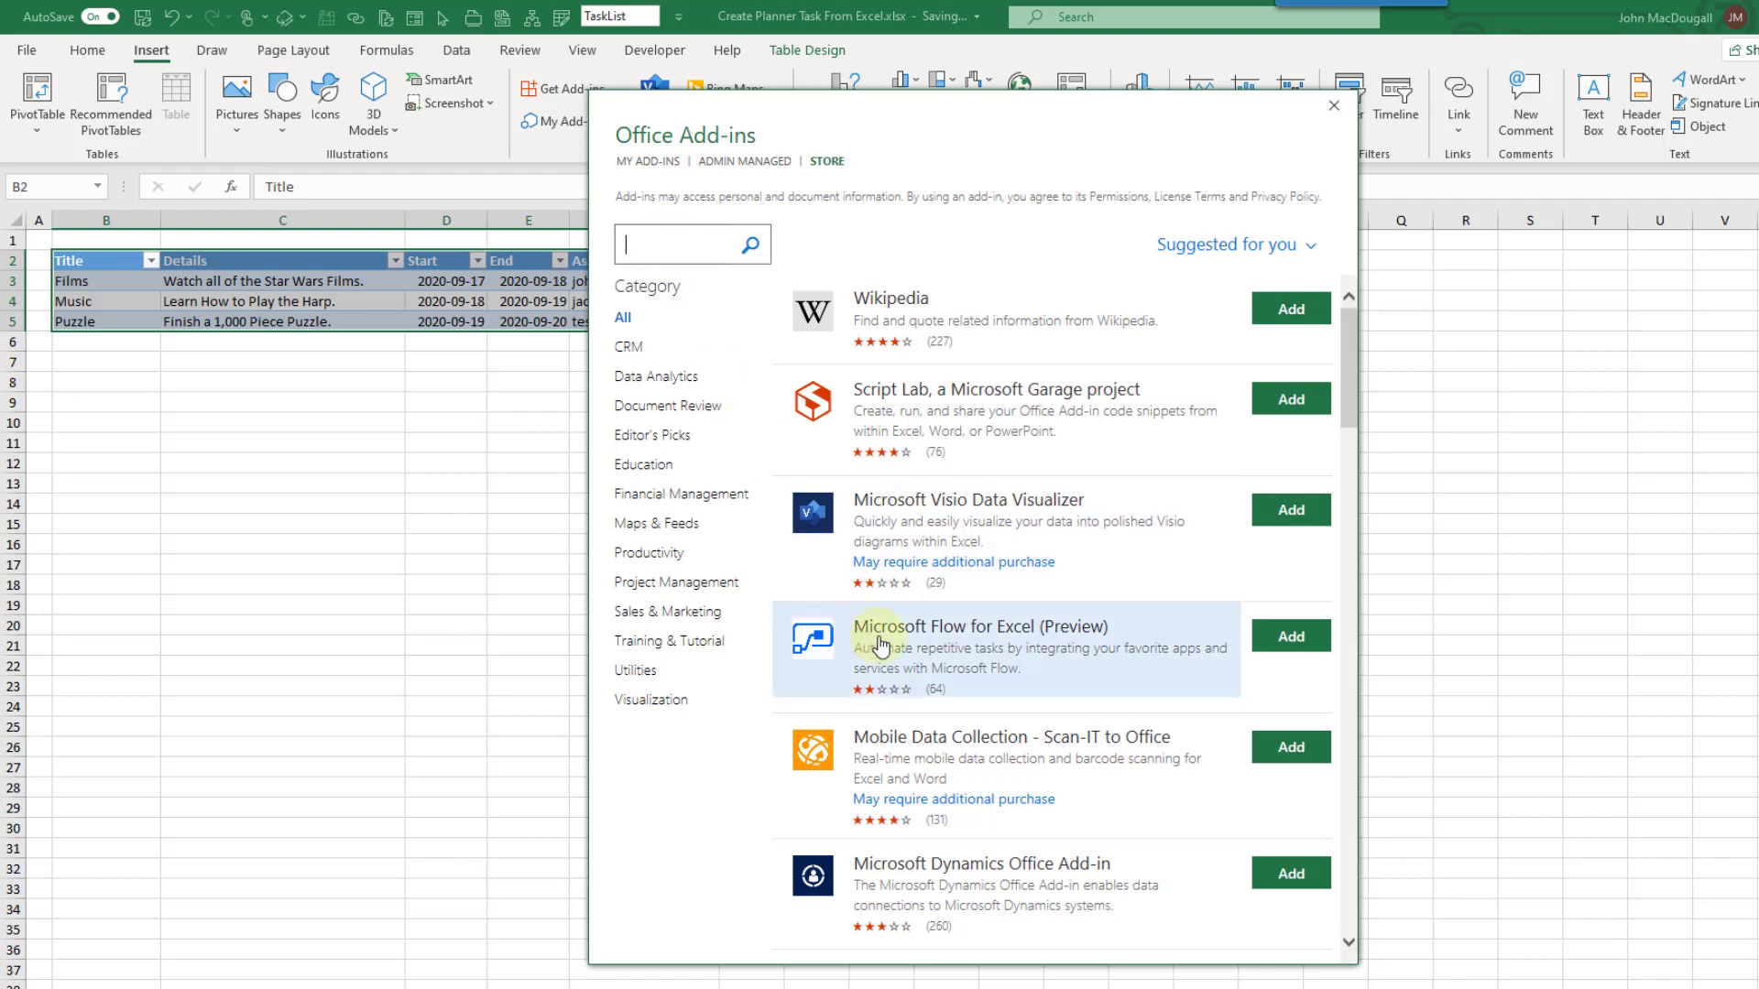
click(1283, 639)
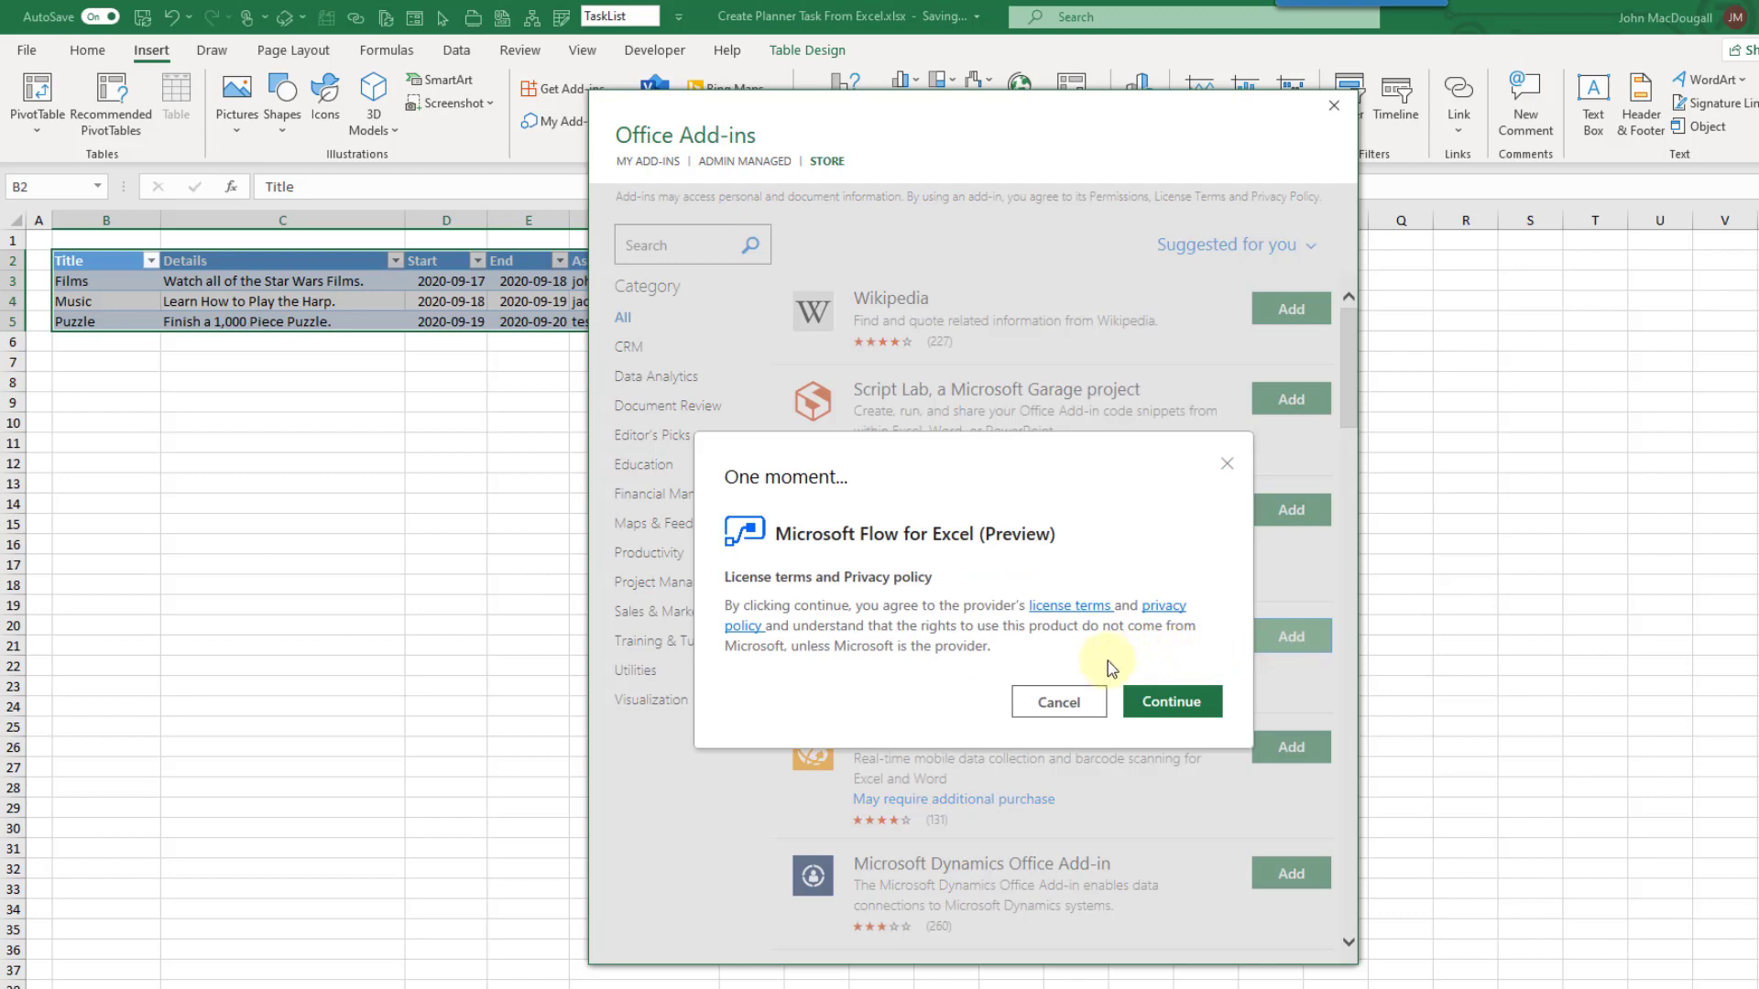
click(1159, 703)
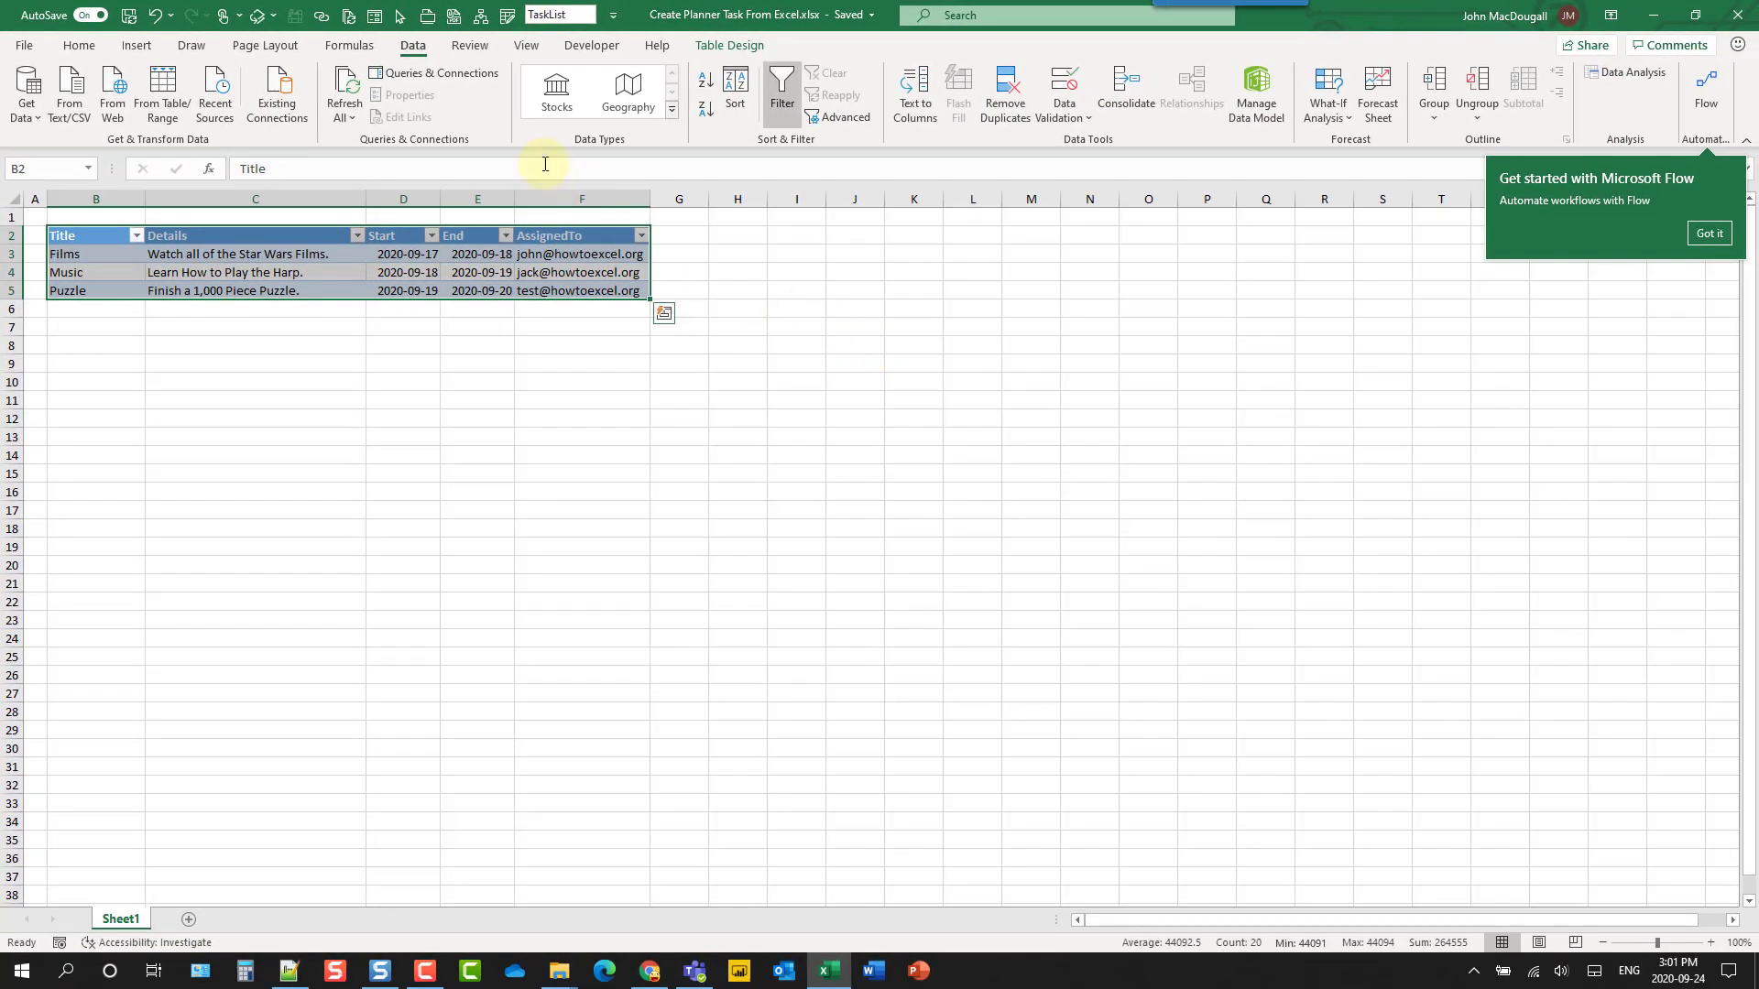
Open a widened Flow pane from the Data tab and sign in with the listed account
click(412, 46)
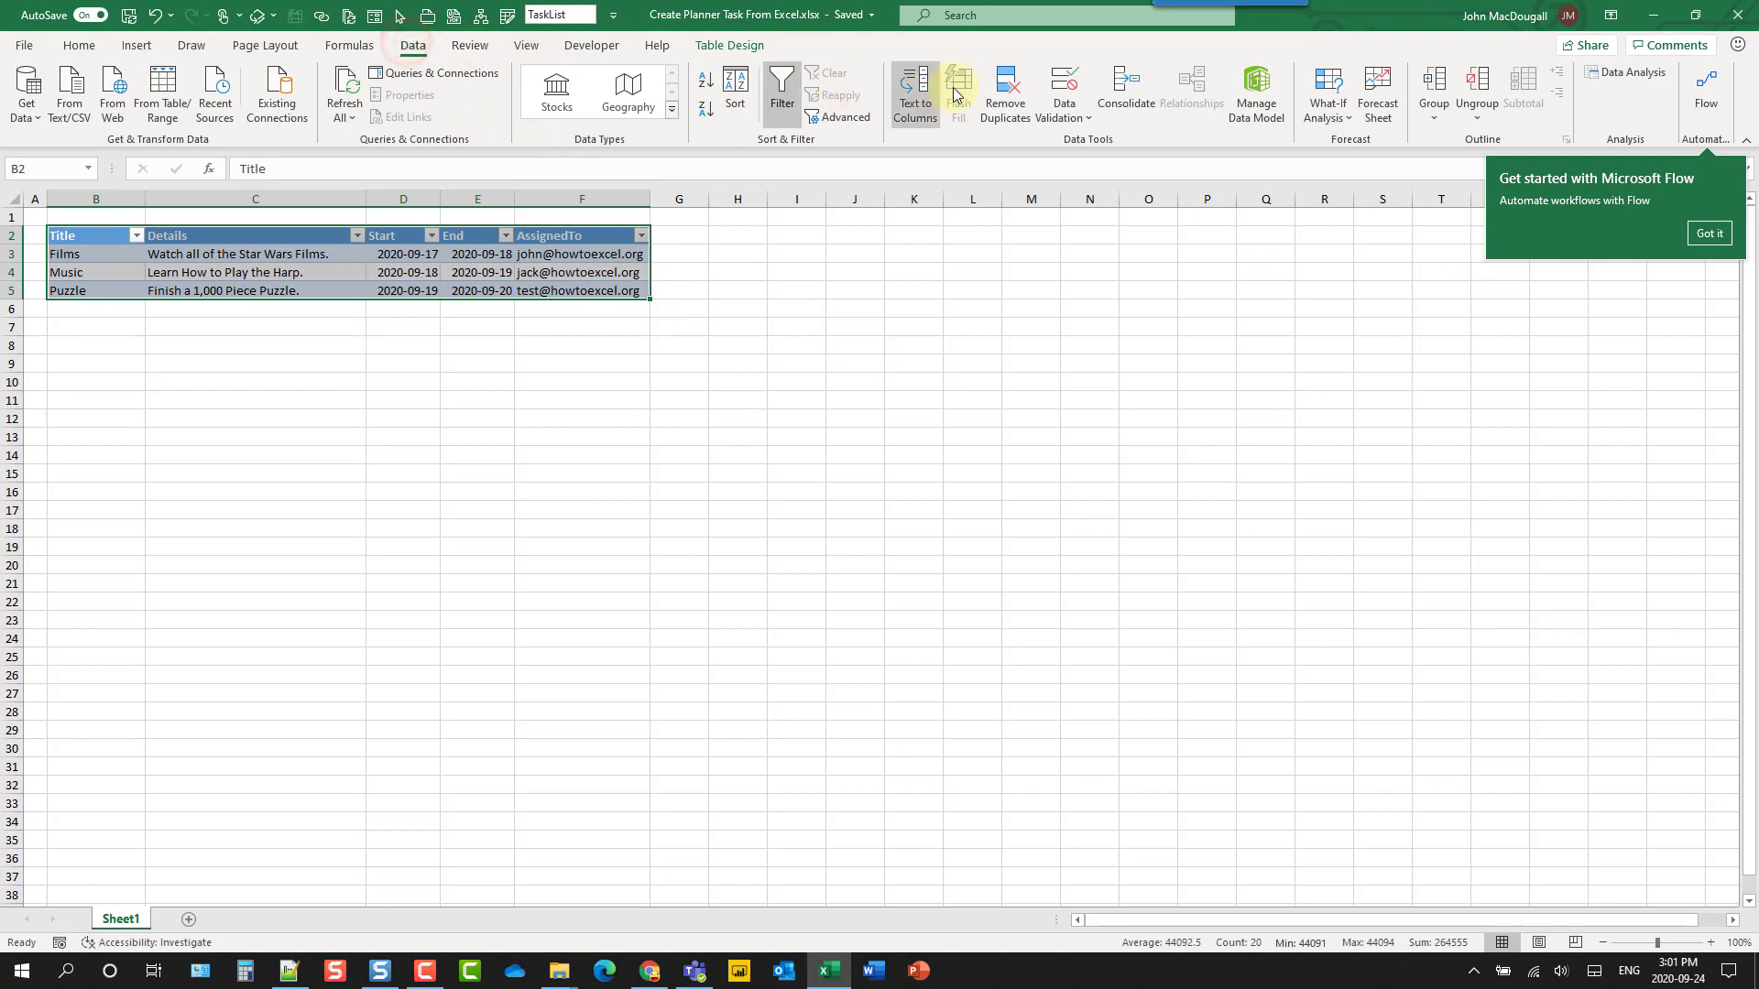
click(1706, 89)
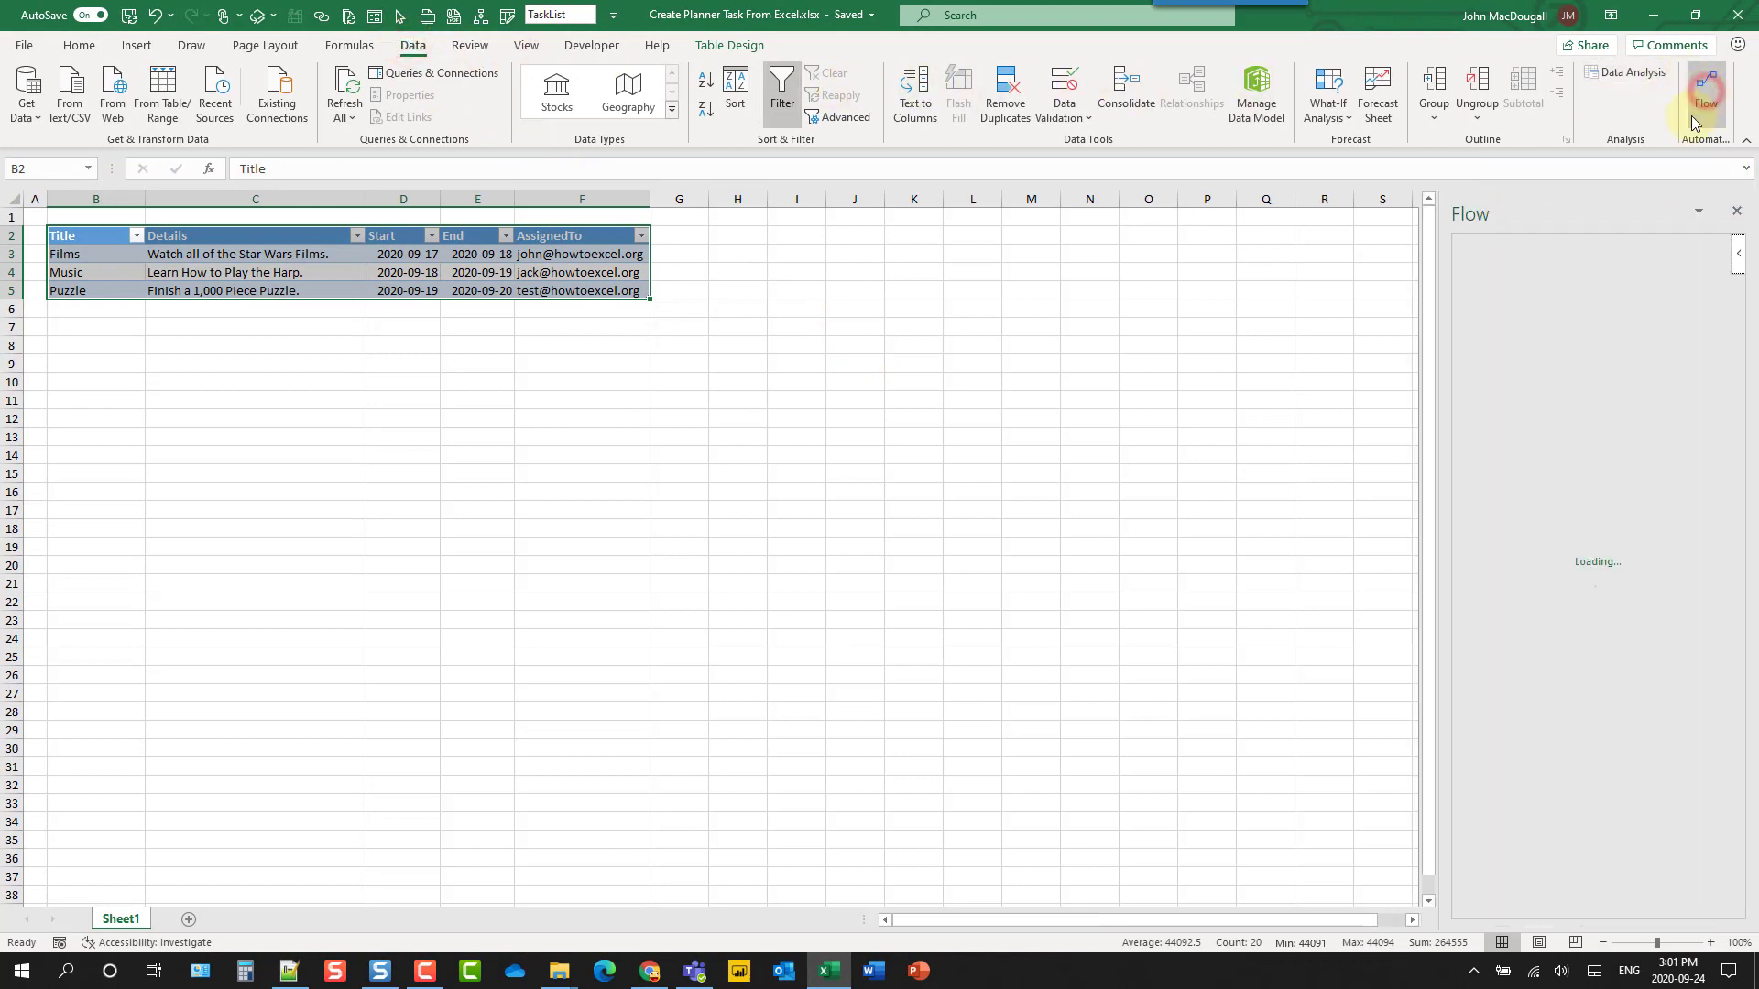
drag(1441, 366, 1084, 409)
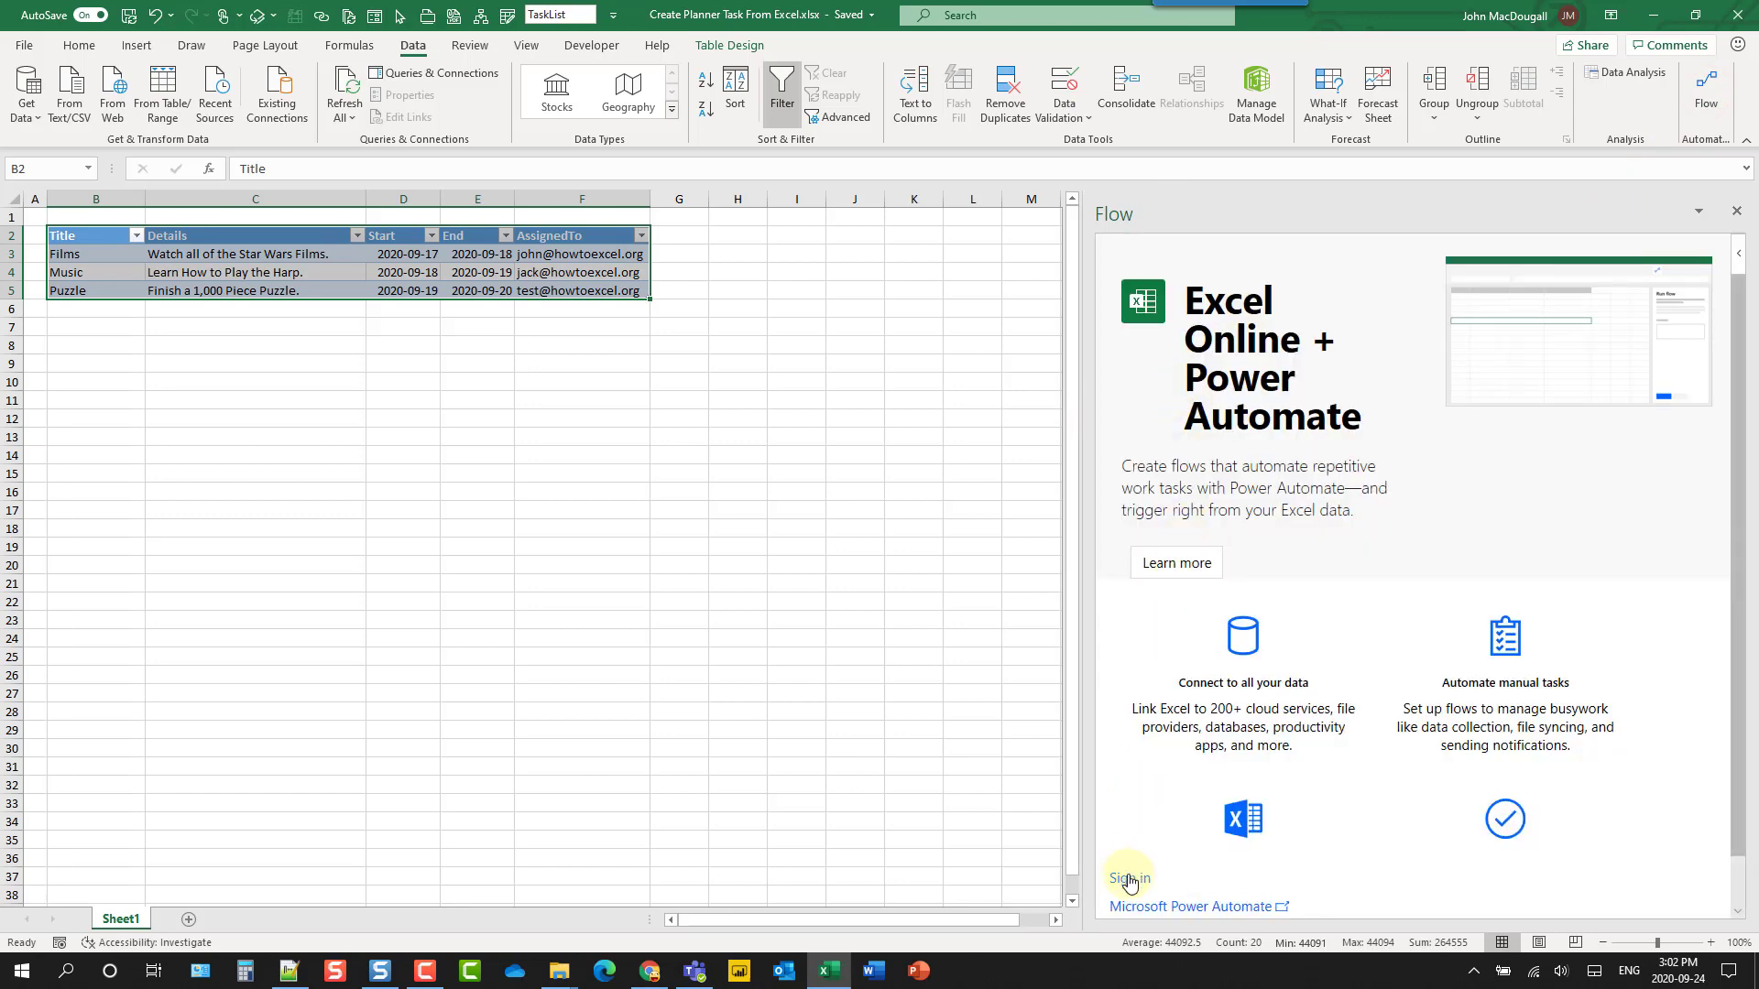
click(1130, 880)
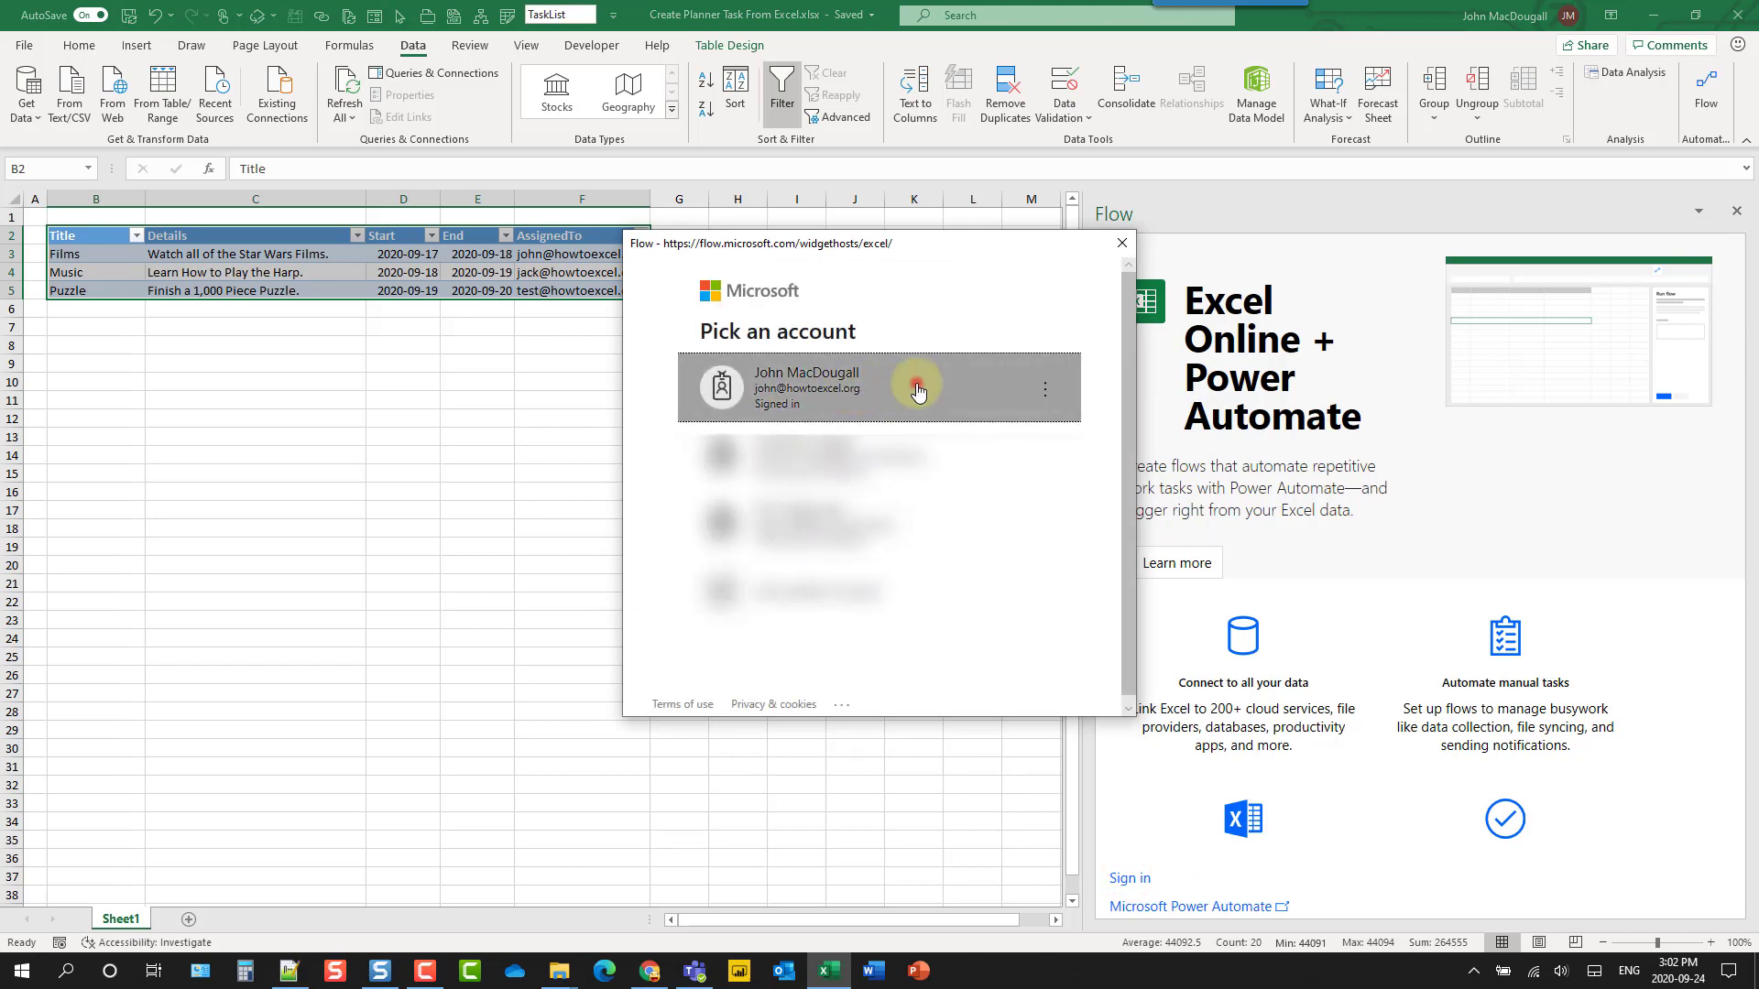
click(918, 390)
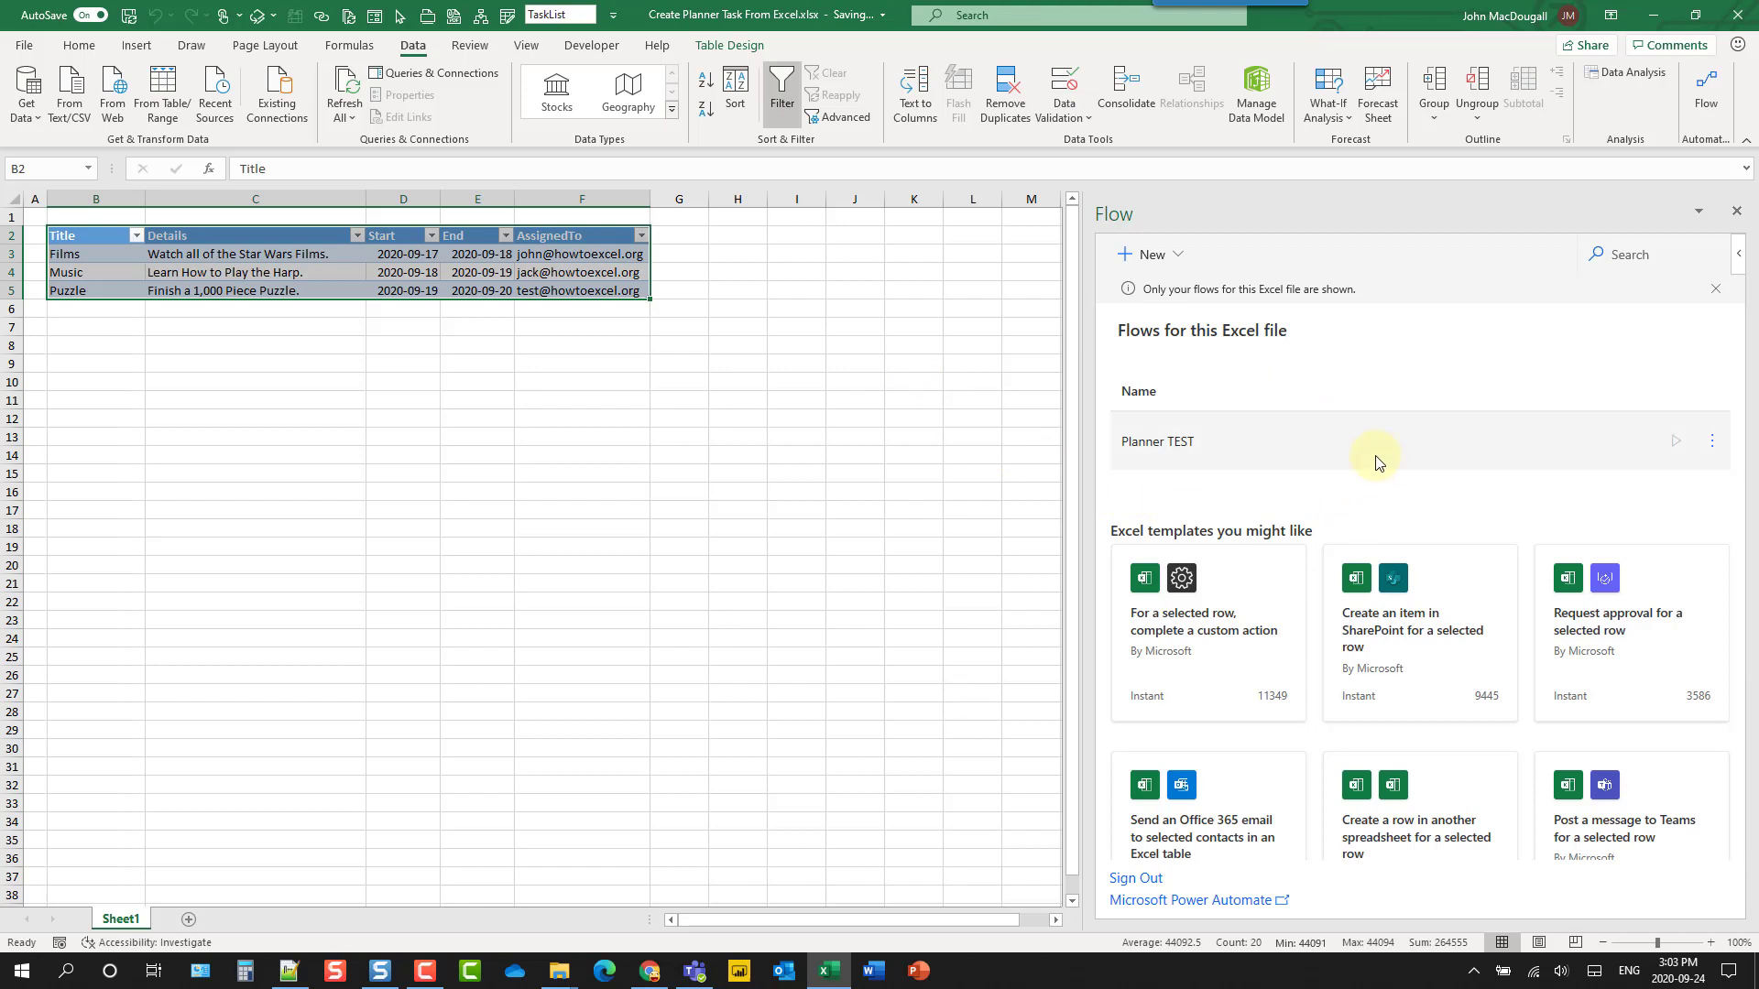
Start a new flow from the Flow pane and move to Power Automate in Chrome
click(477, 258)
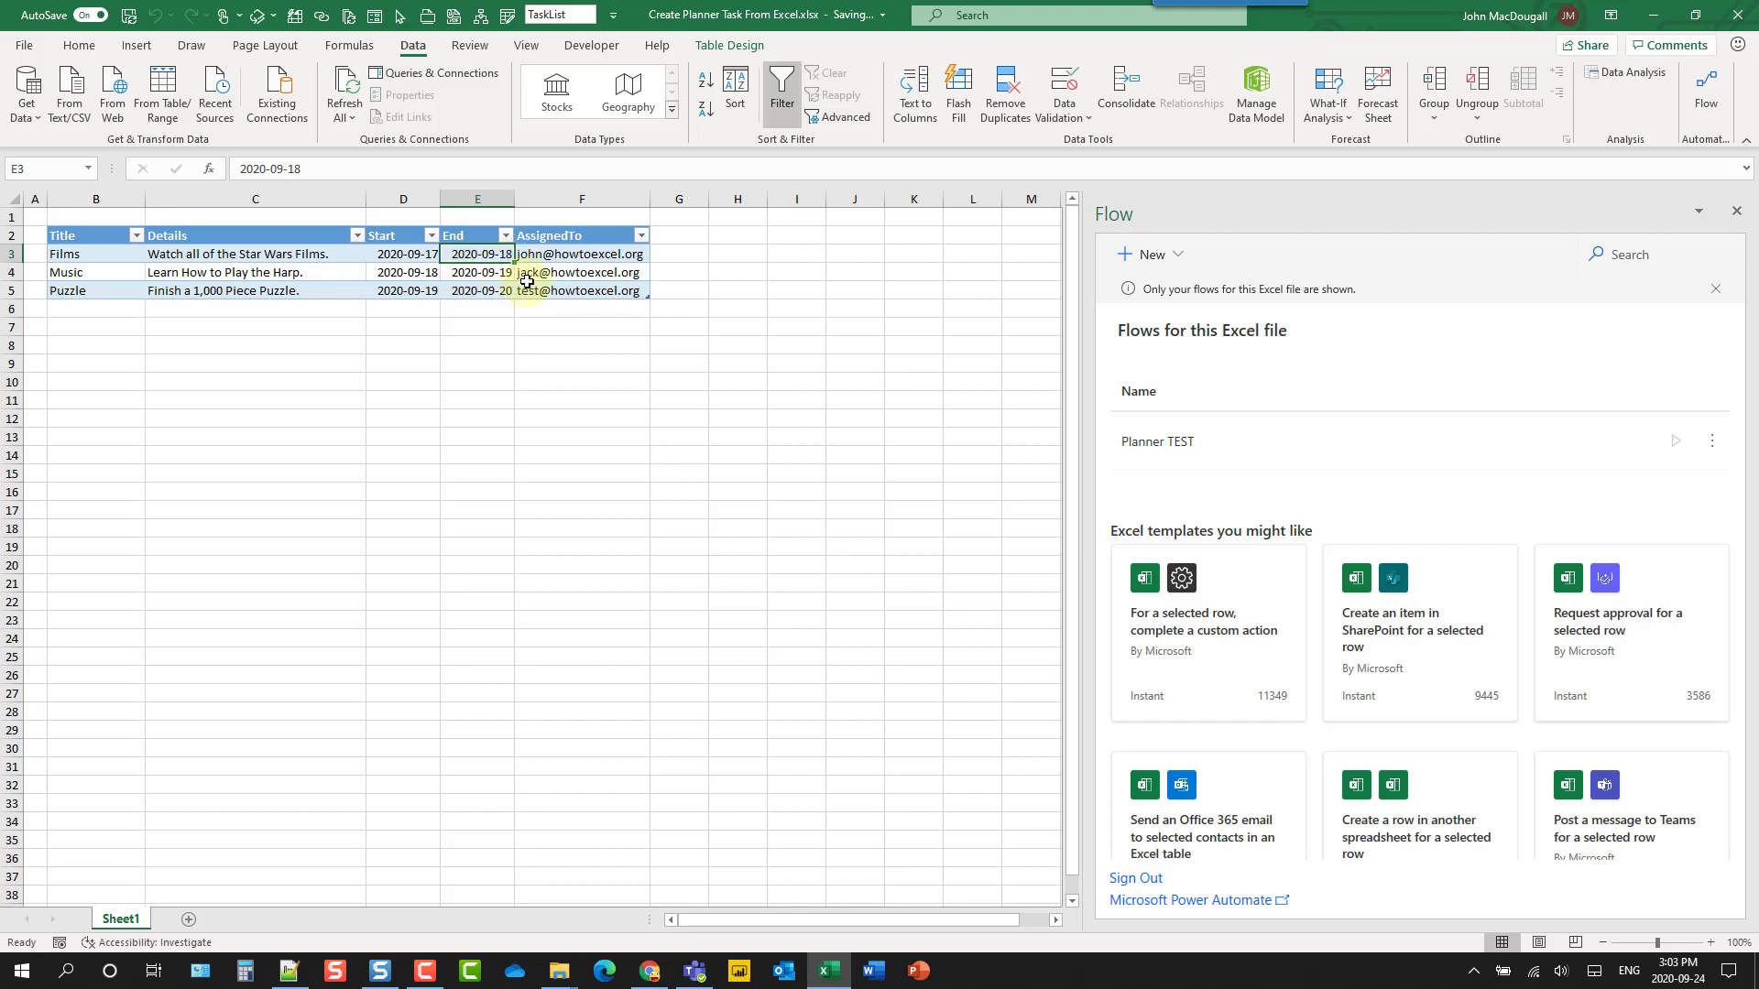
click(1173, 261)
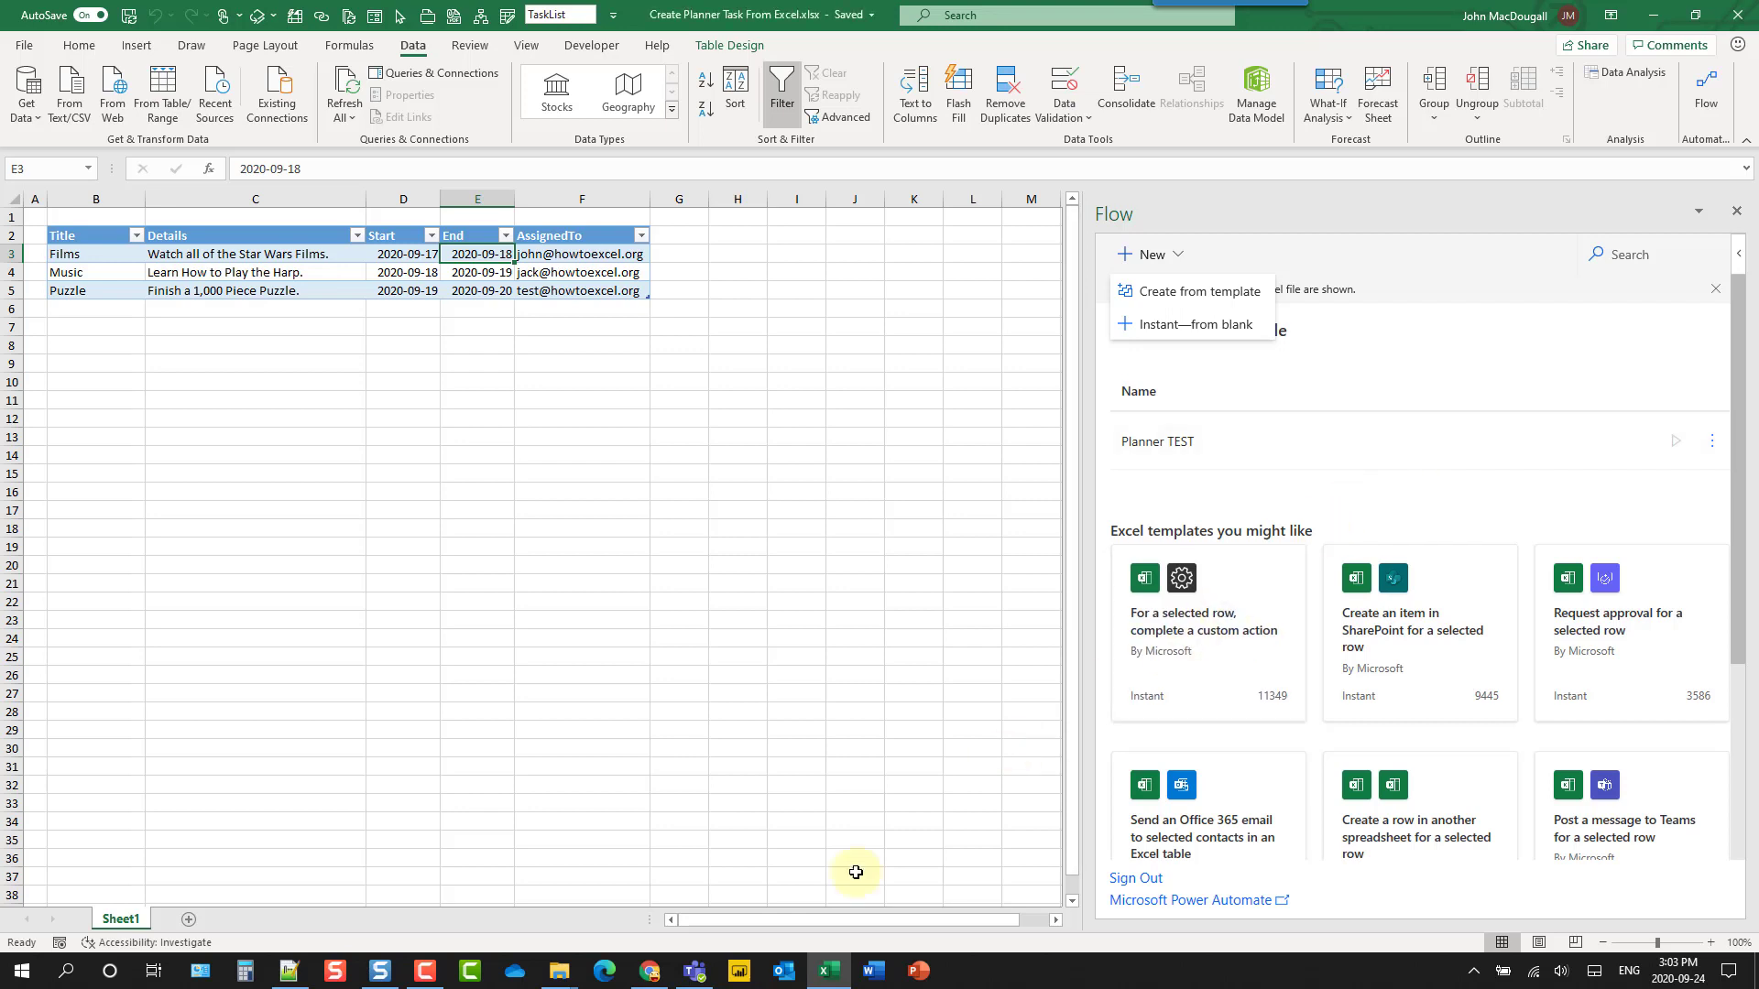
click(649, 967)
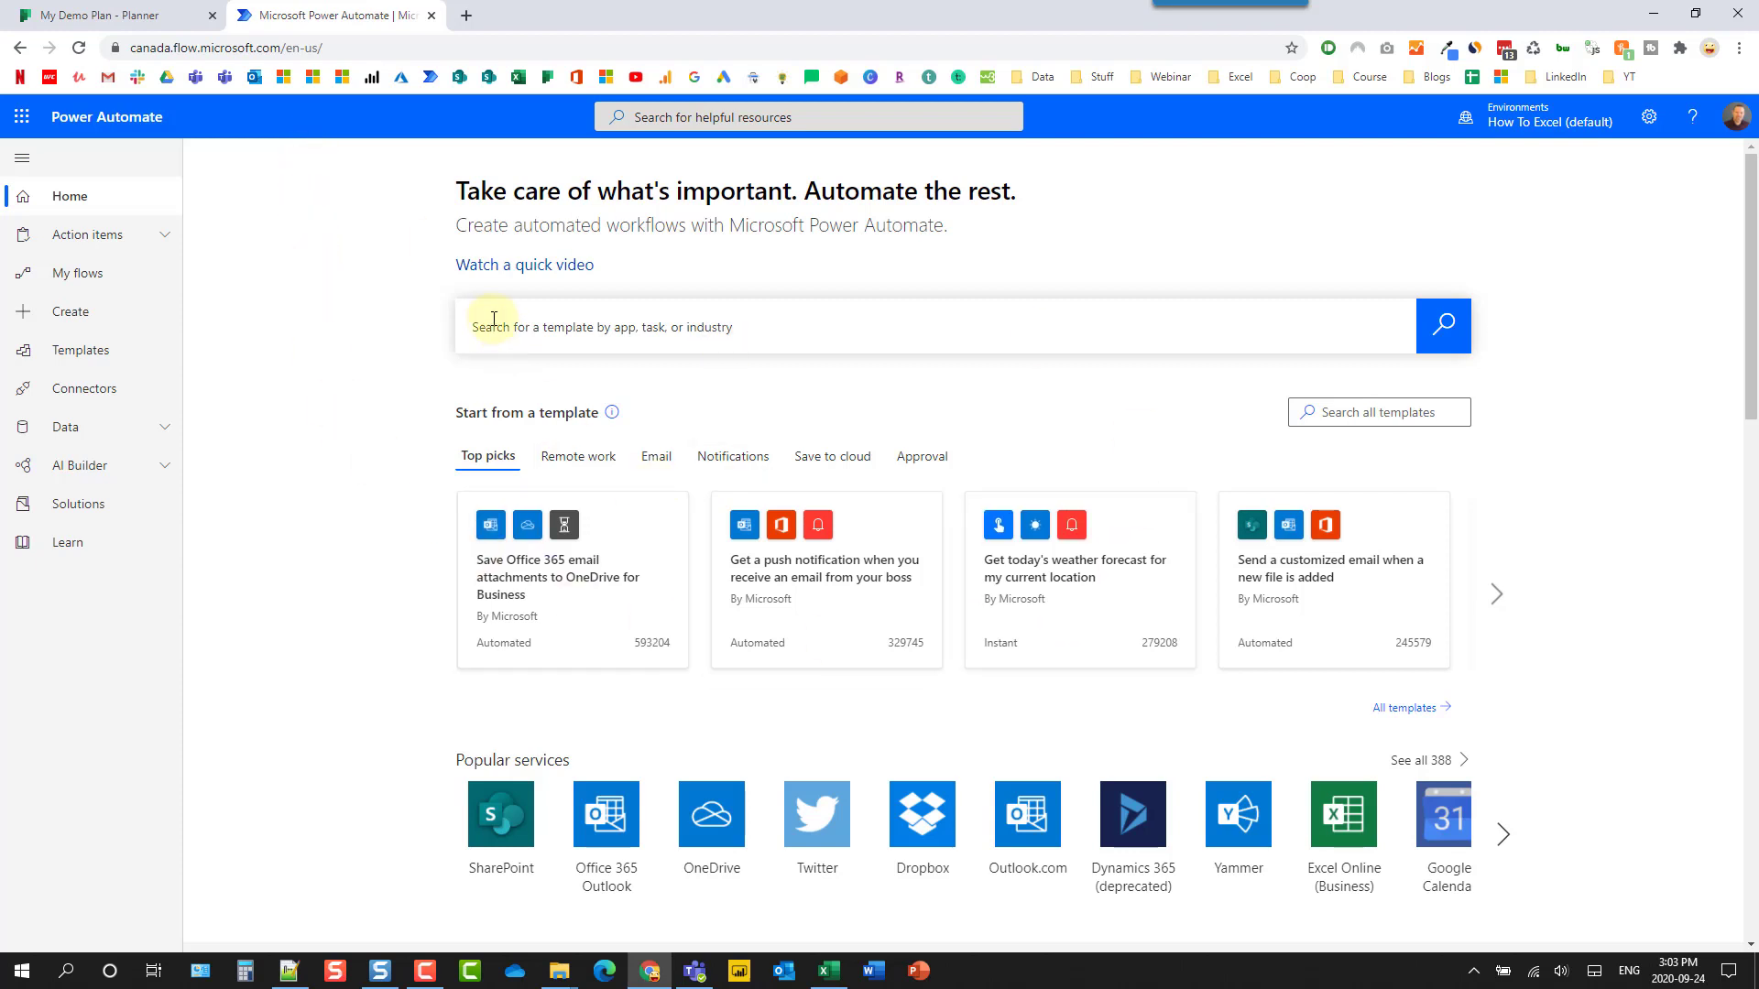
Create an instant flow named 'Create Planner Task' using Excel's 'For a selected row' trigger
click(76, 311)
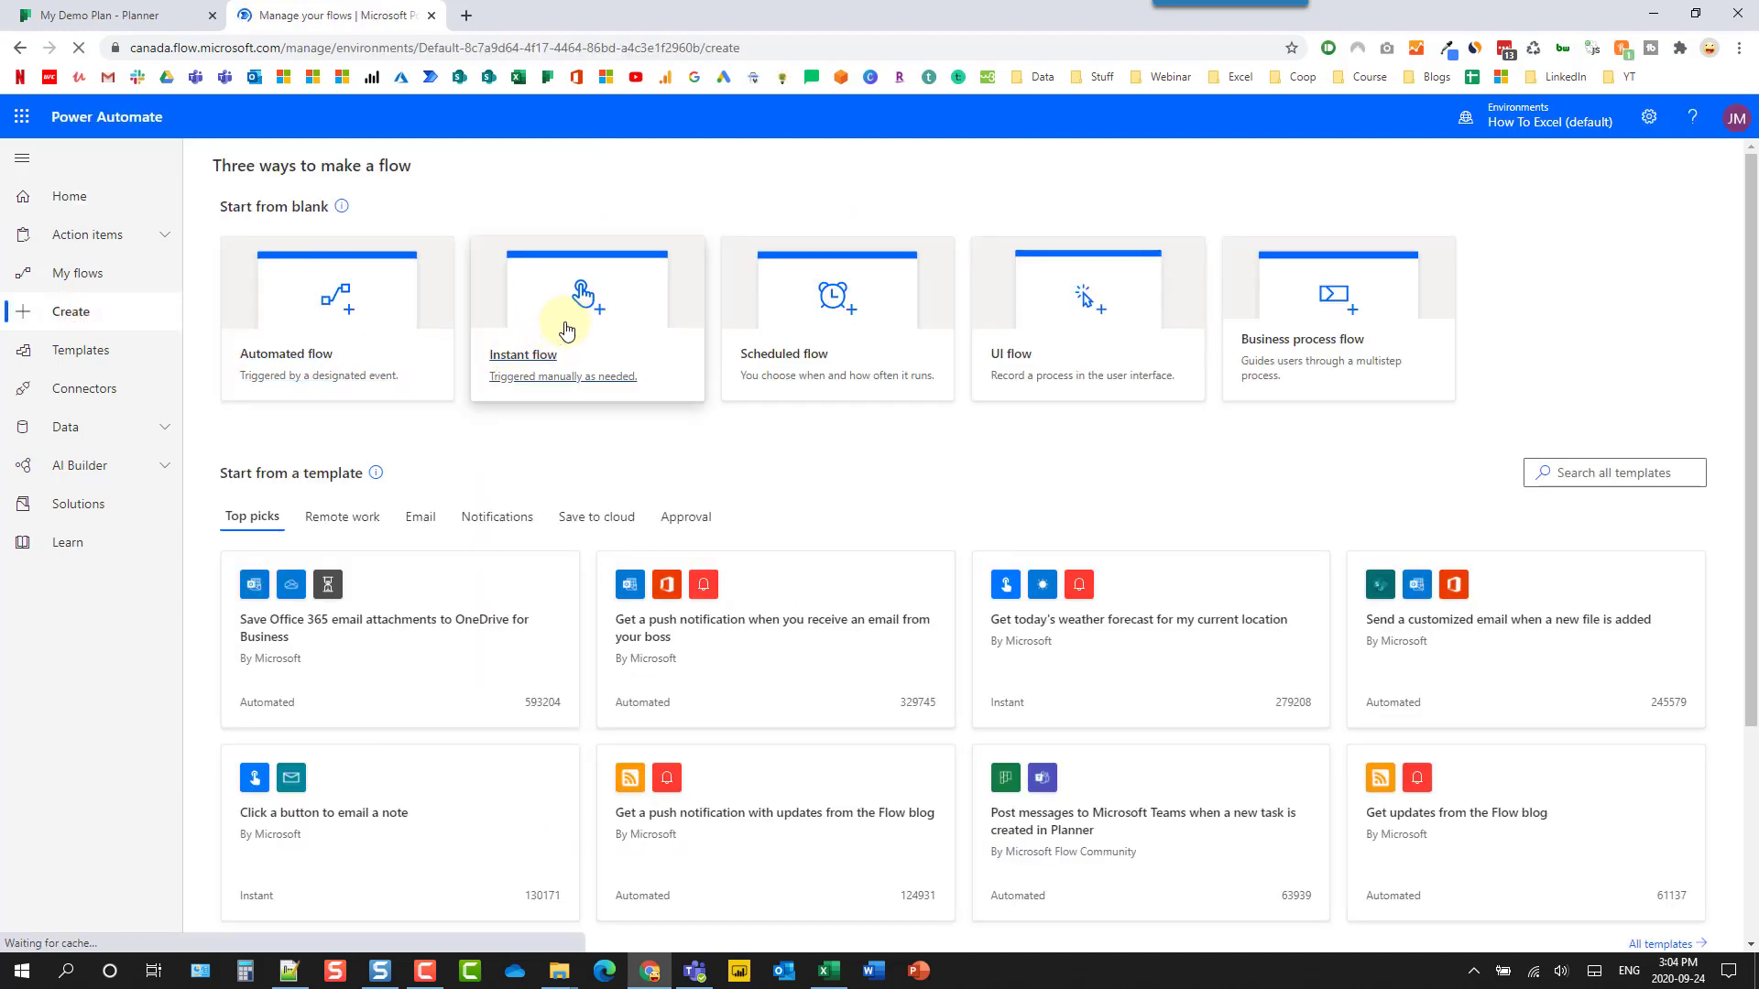
click(579, 328)
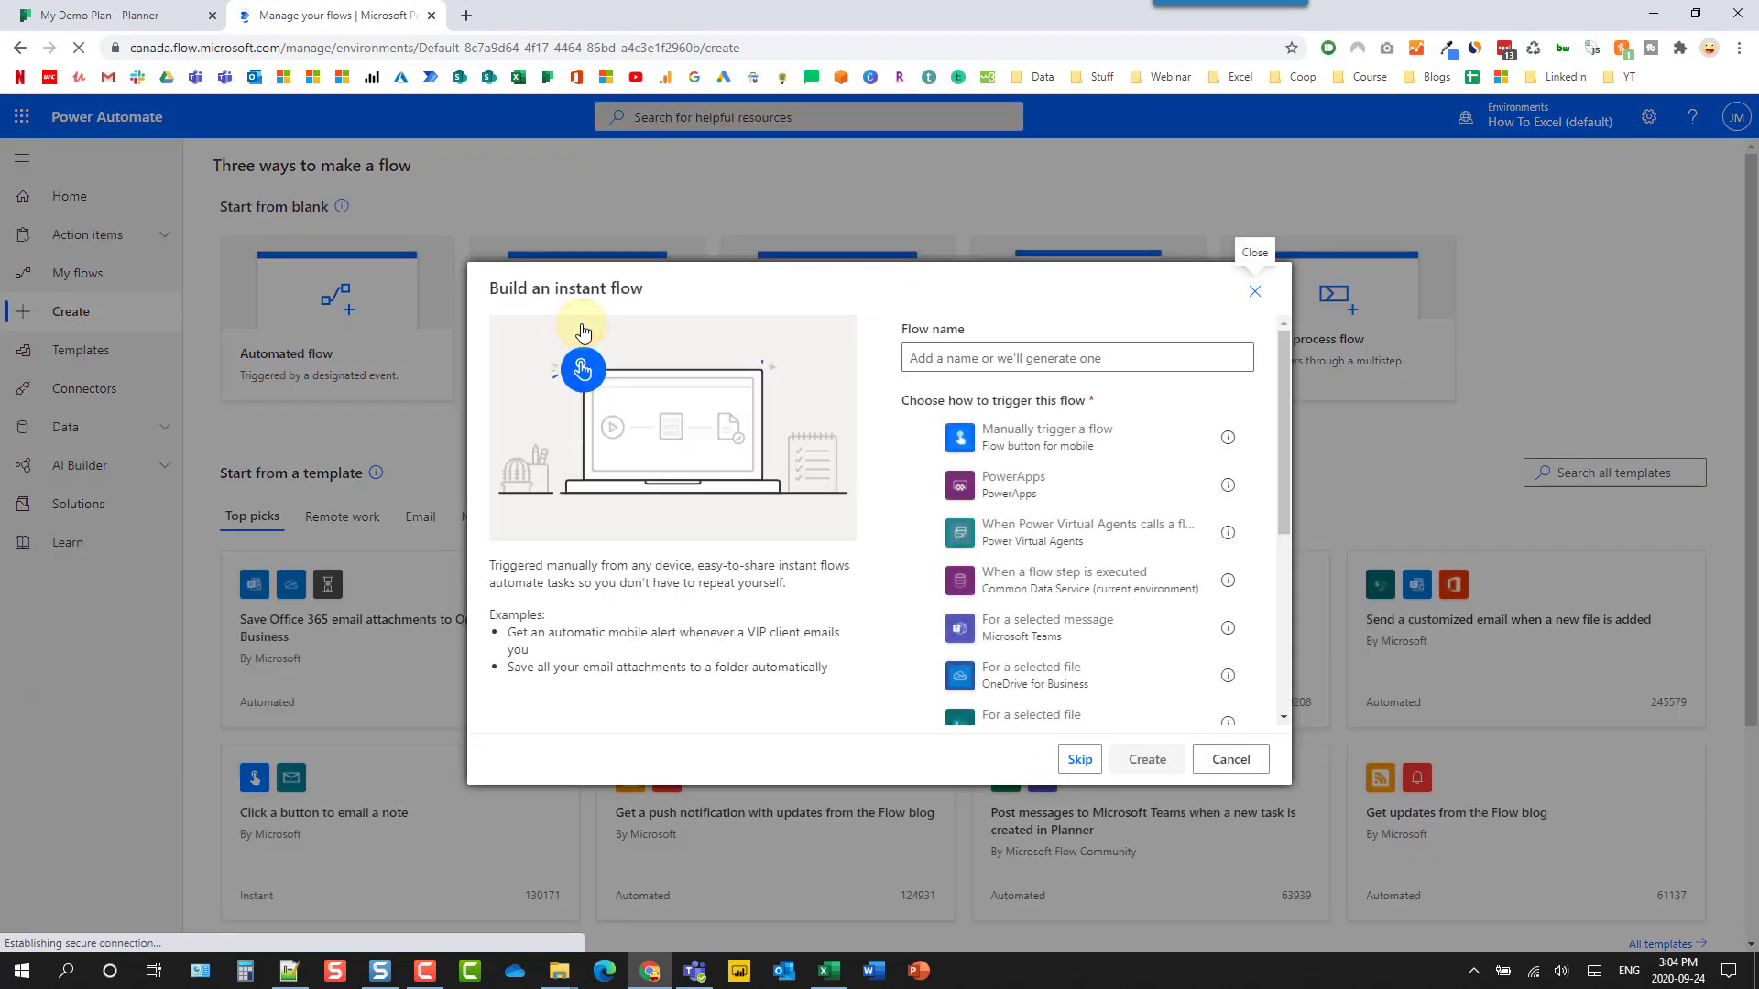
click(932, 359)
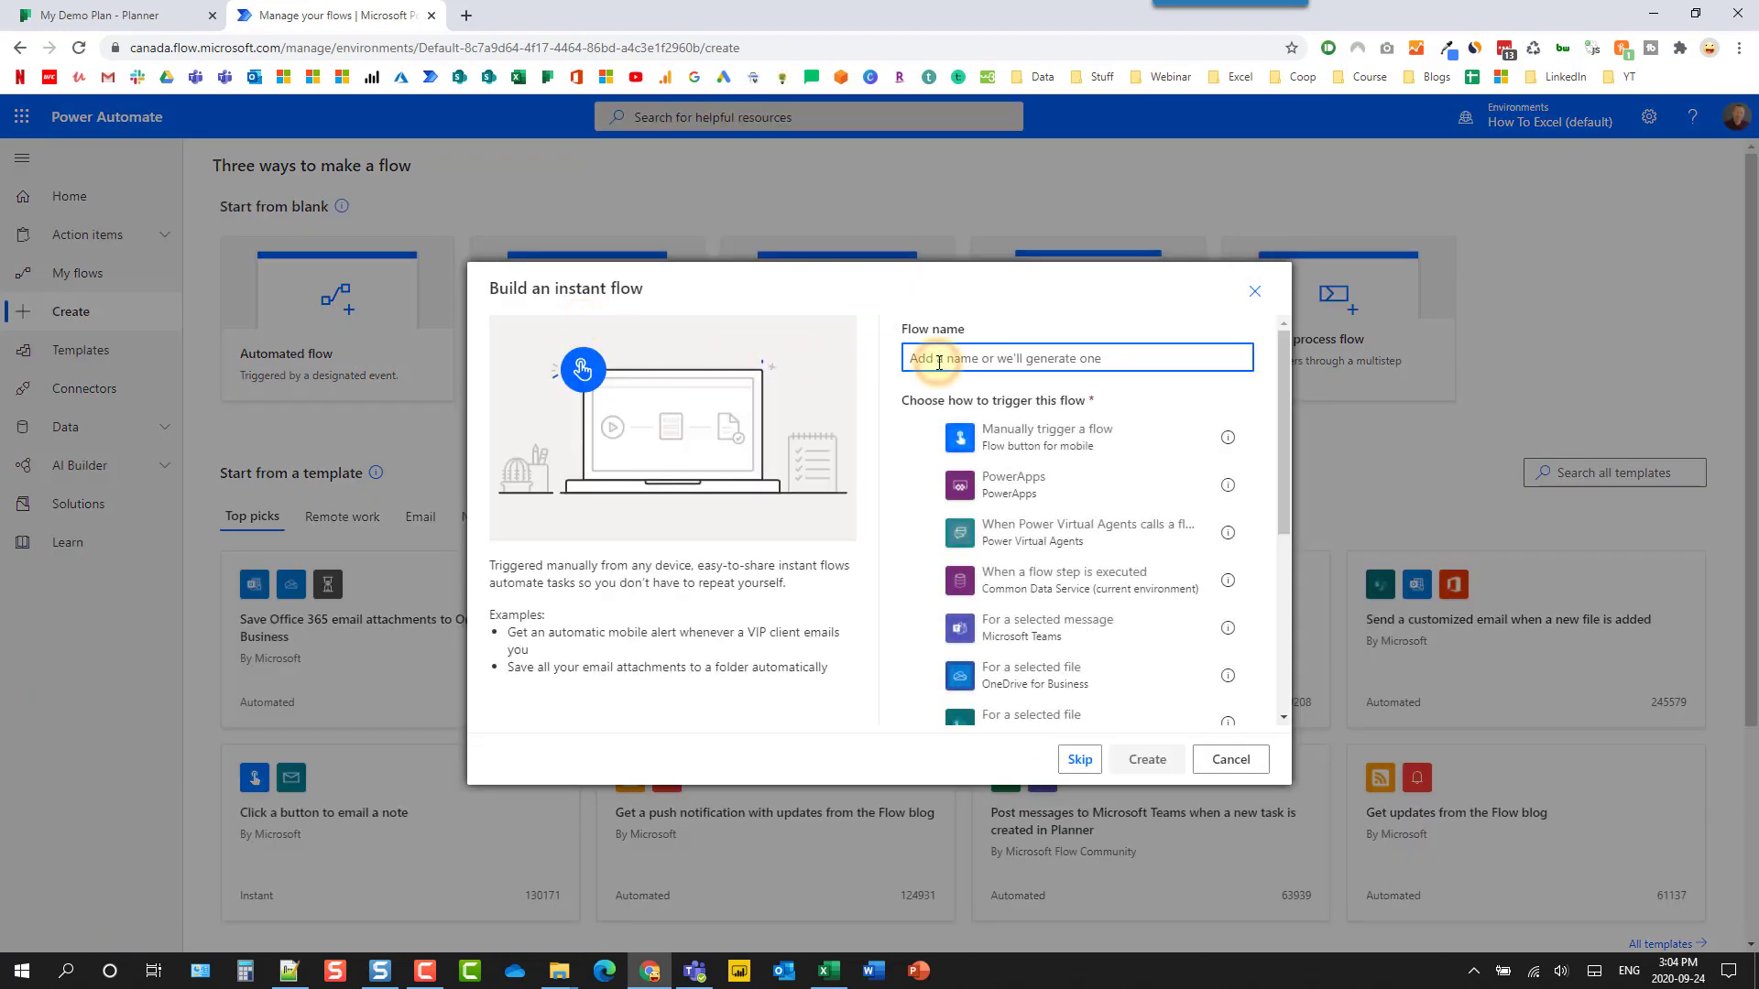
text(Create P)
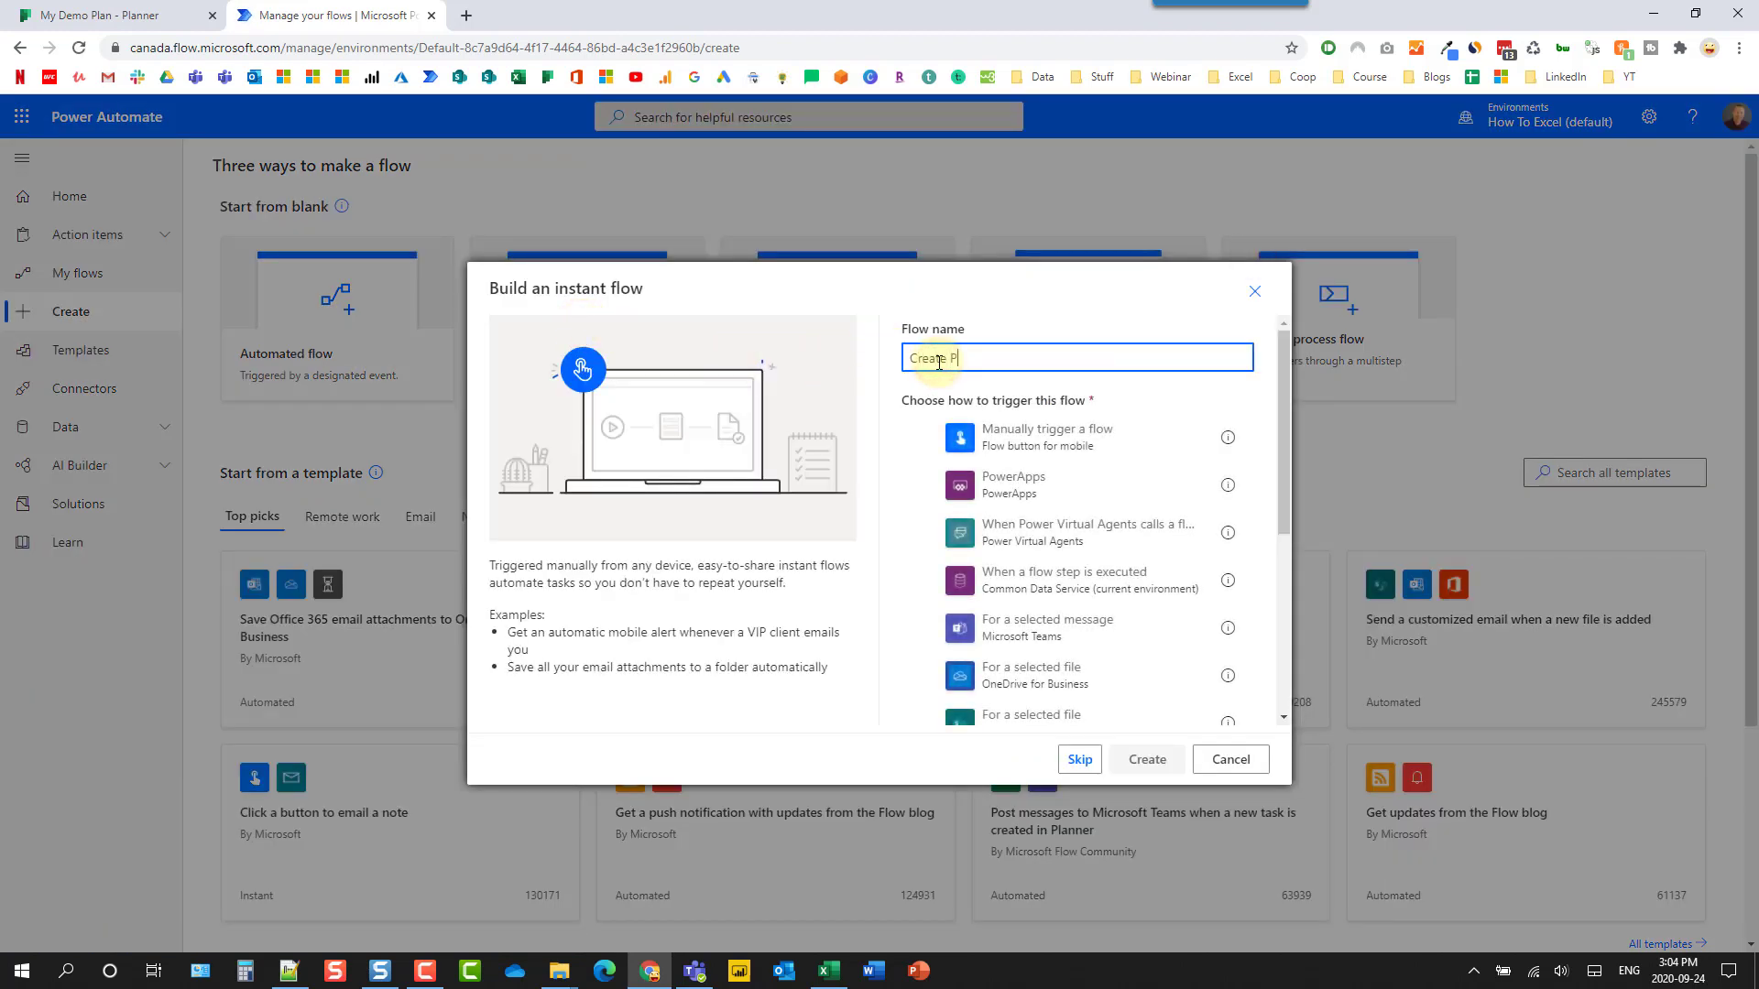
text(lanner Task)
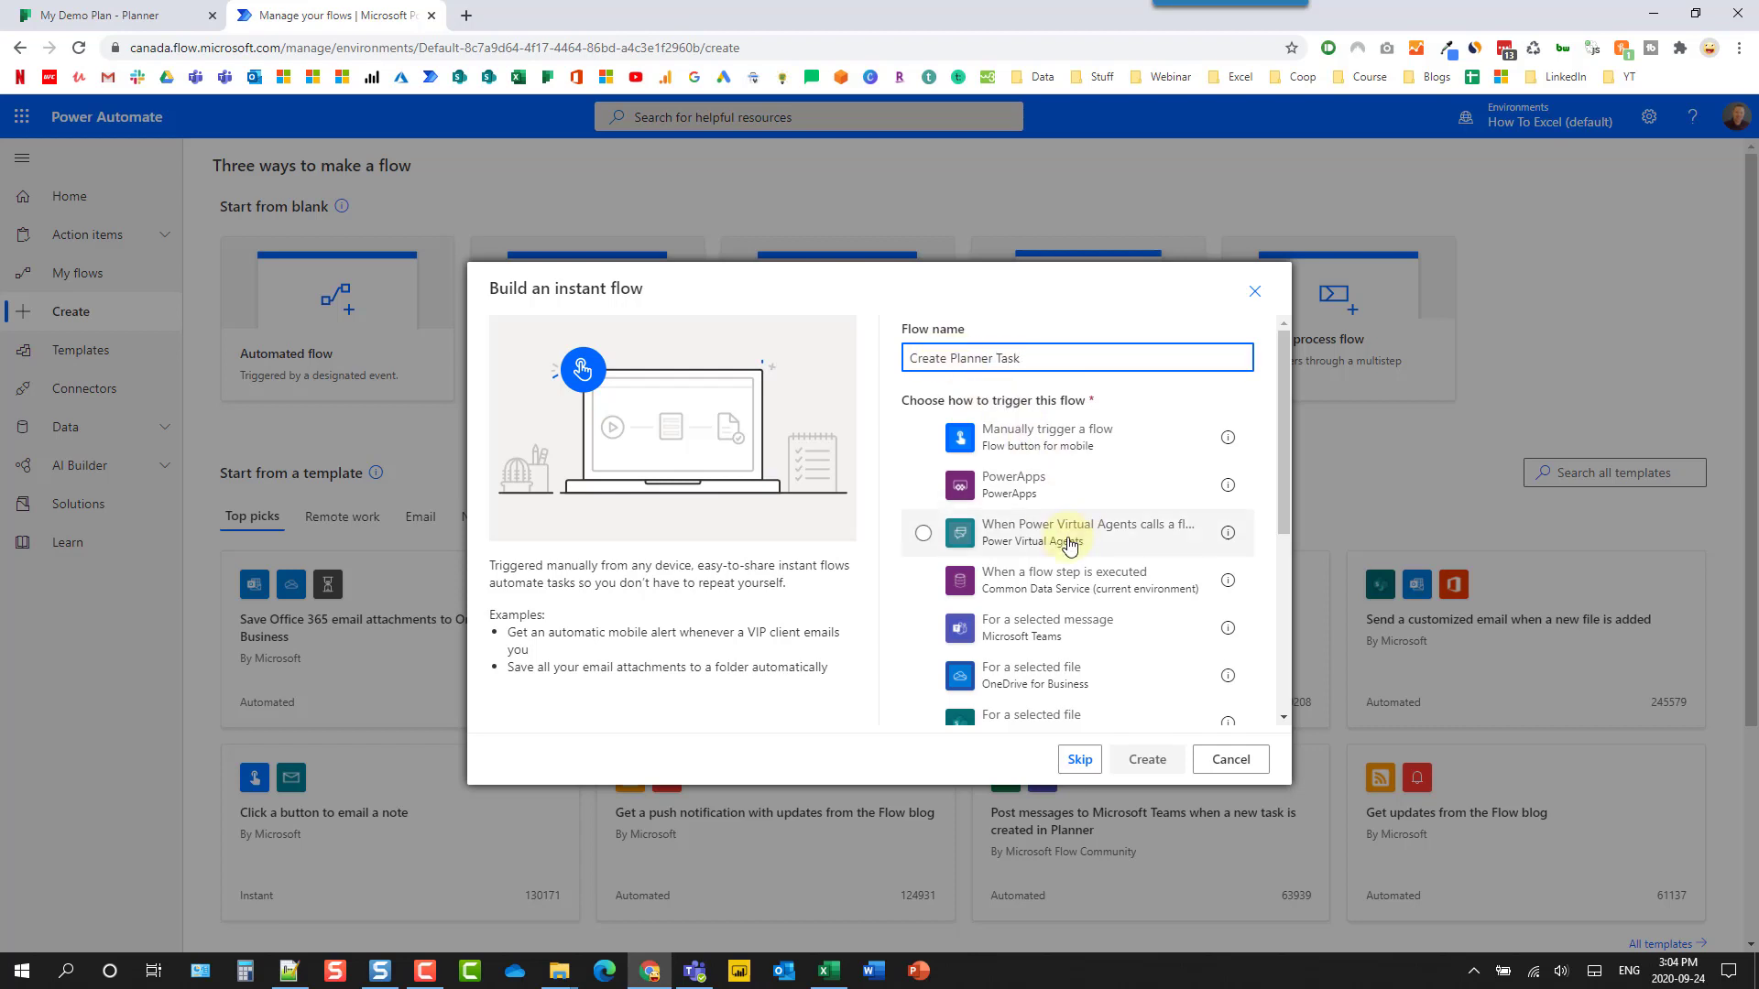
scroll(1066, 482, down, 4)
scroll(1065, 481, up, 4)
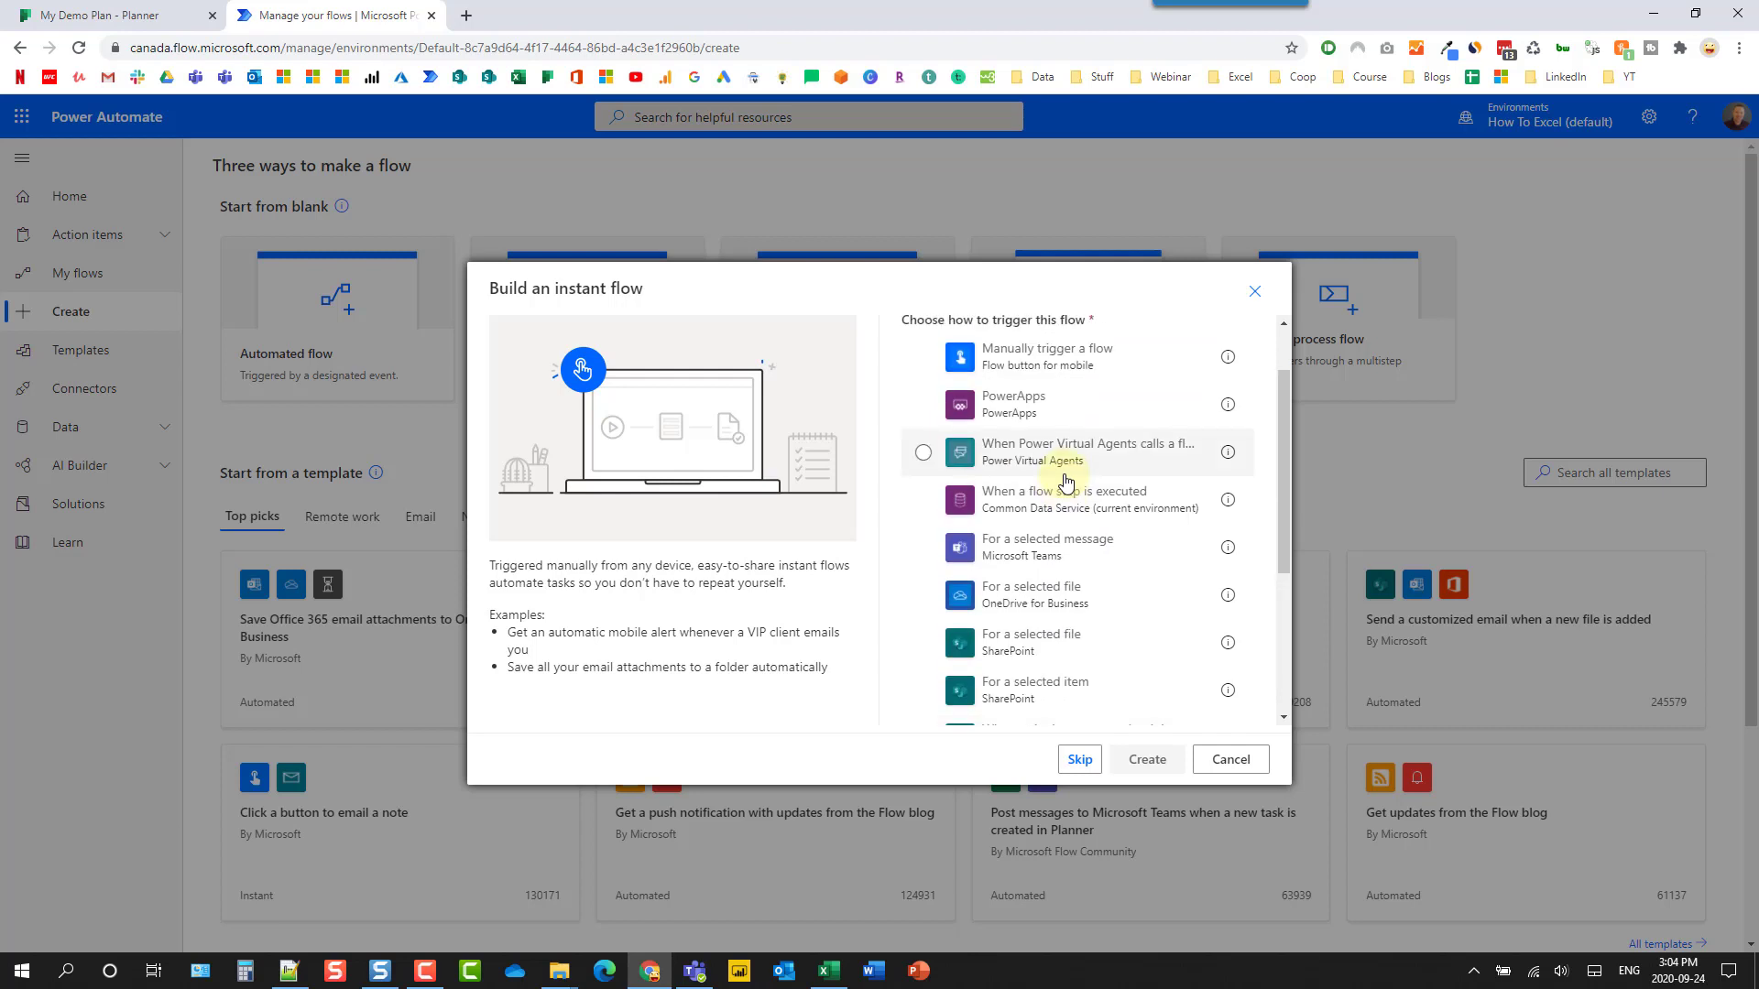
scroll(1053, 507, down, 4)
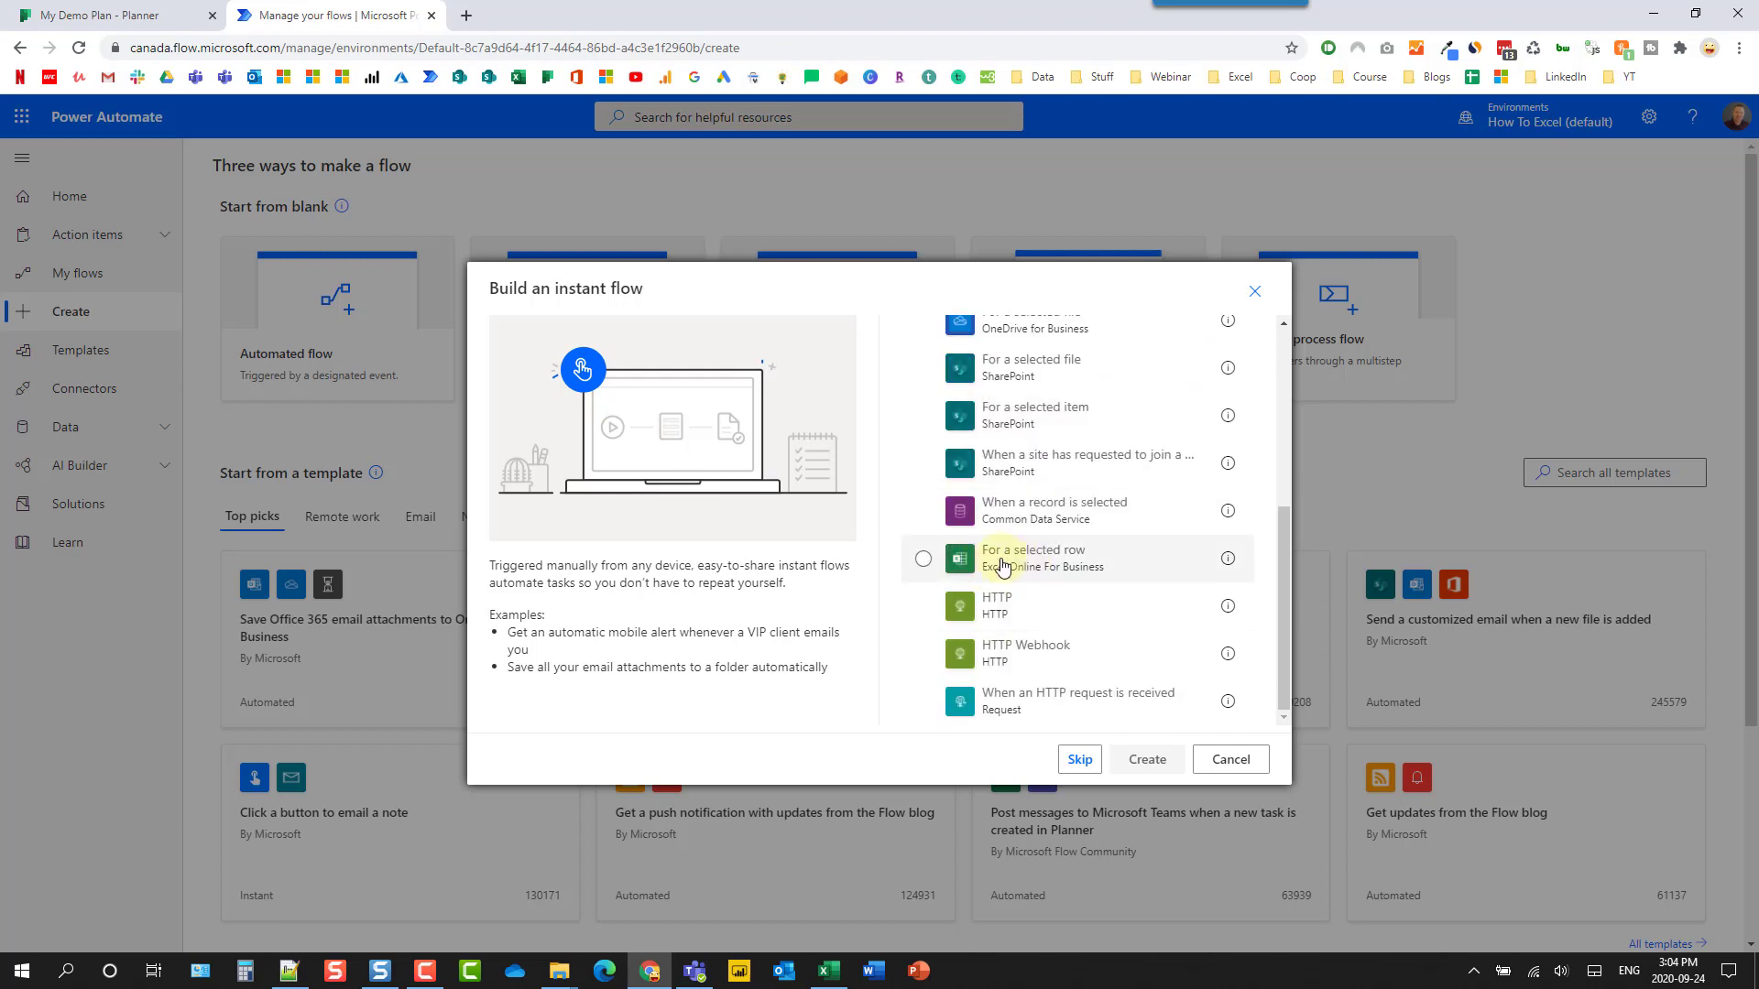
click(1088, 556)
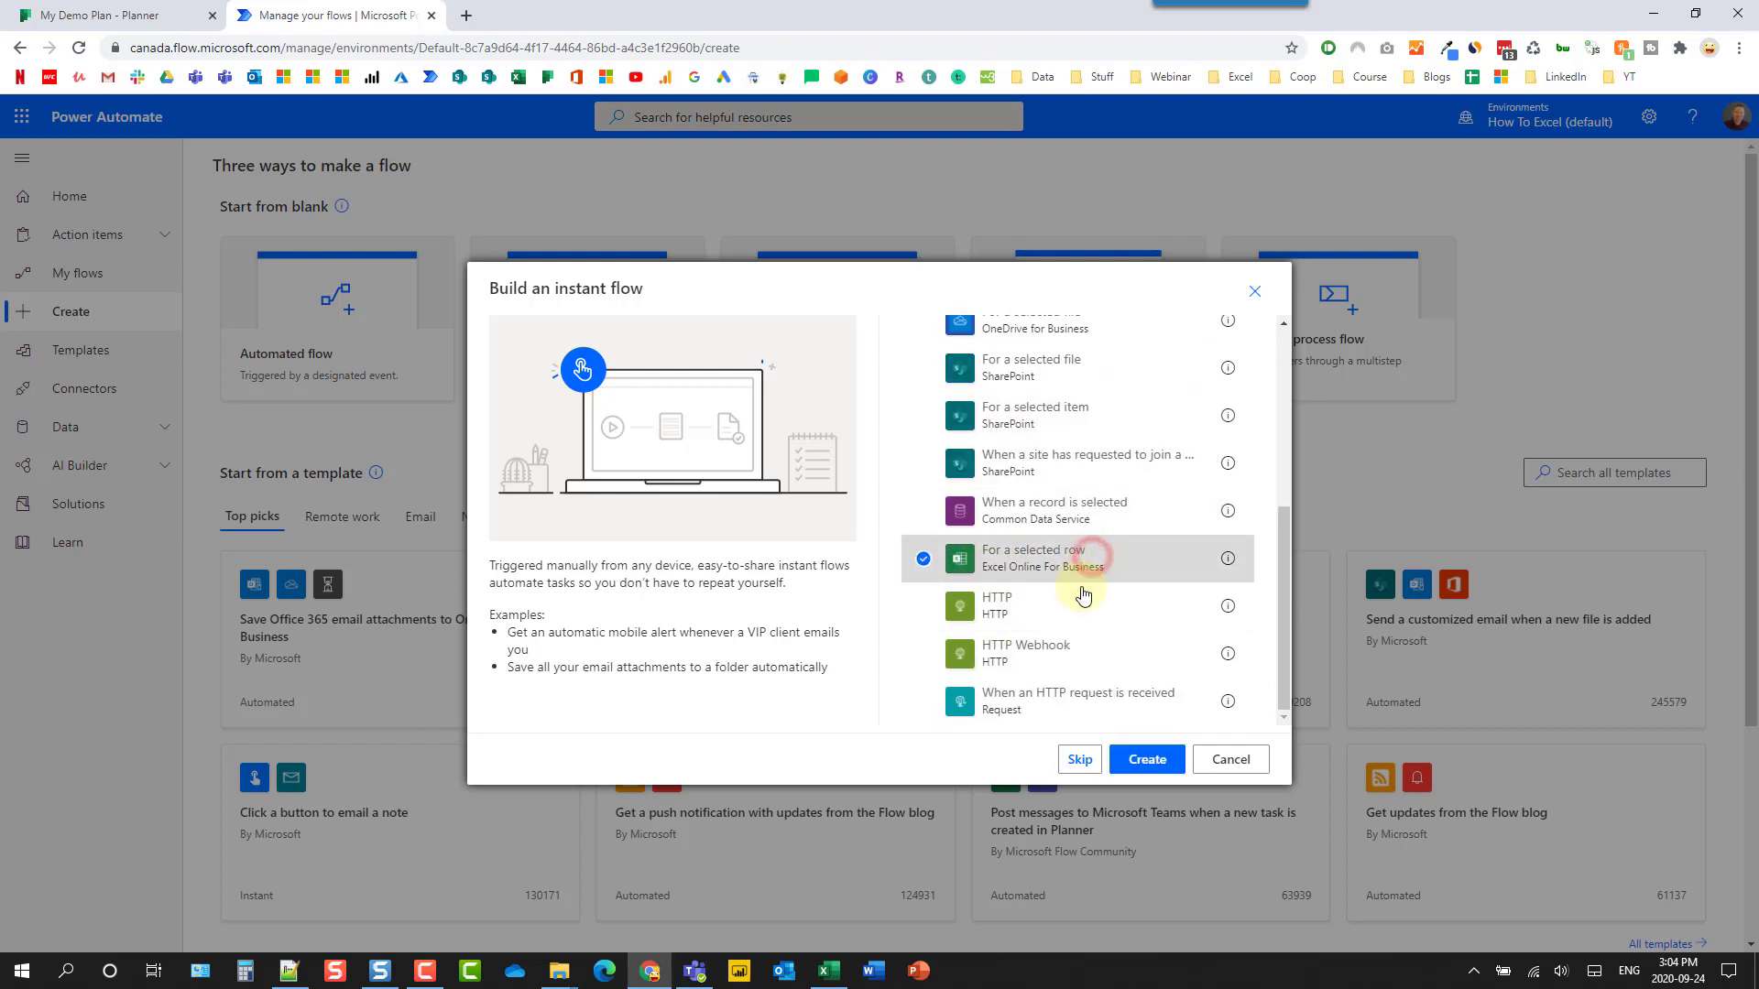
click(1147, 760)
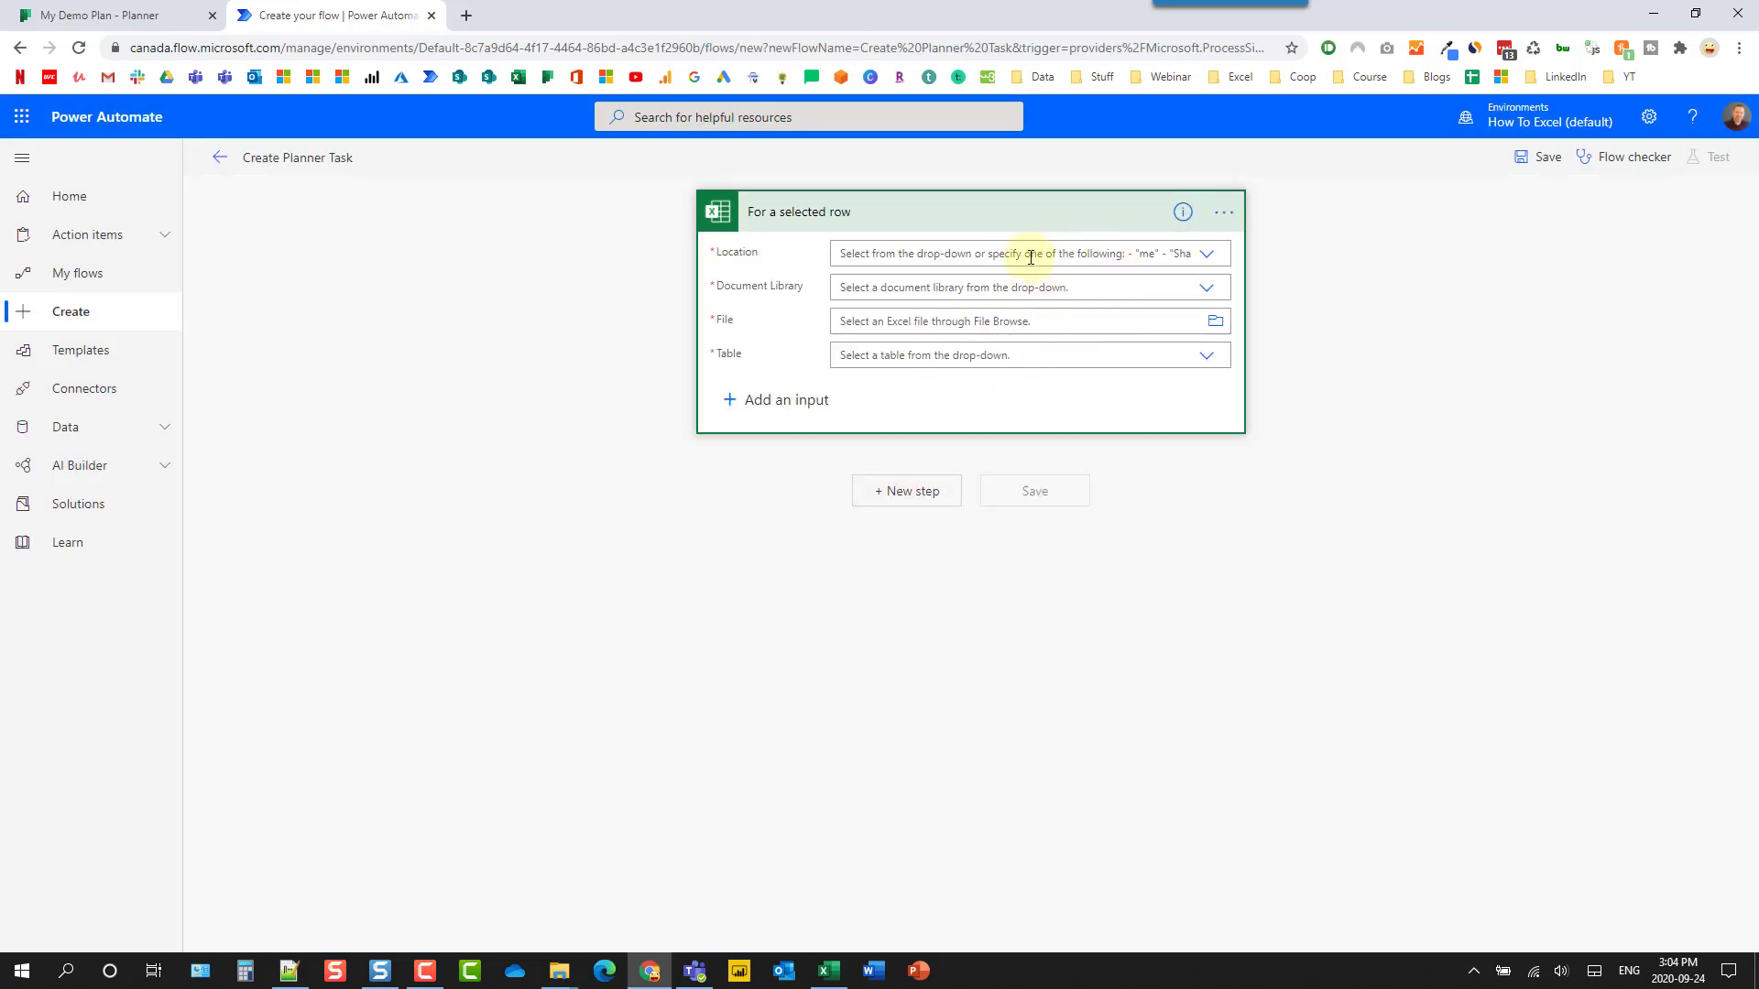
Set the trigger's Location to OneDrive for Business and Document Library to OneDrive
click(1208, 257)
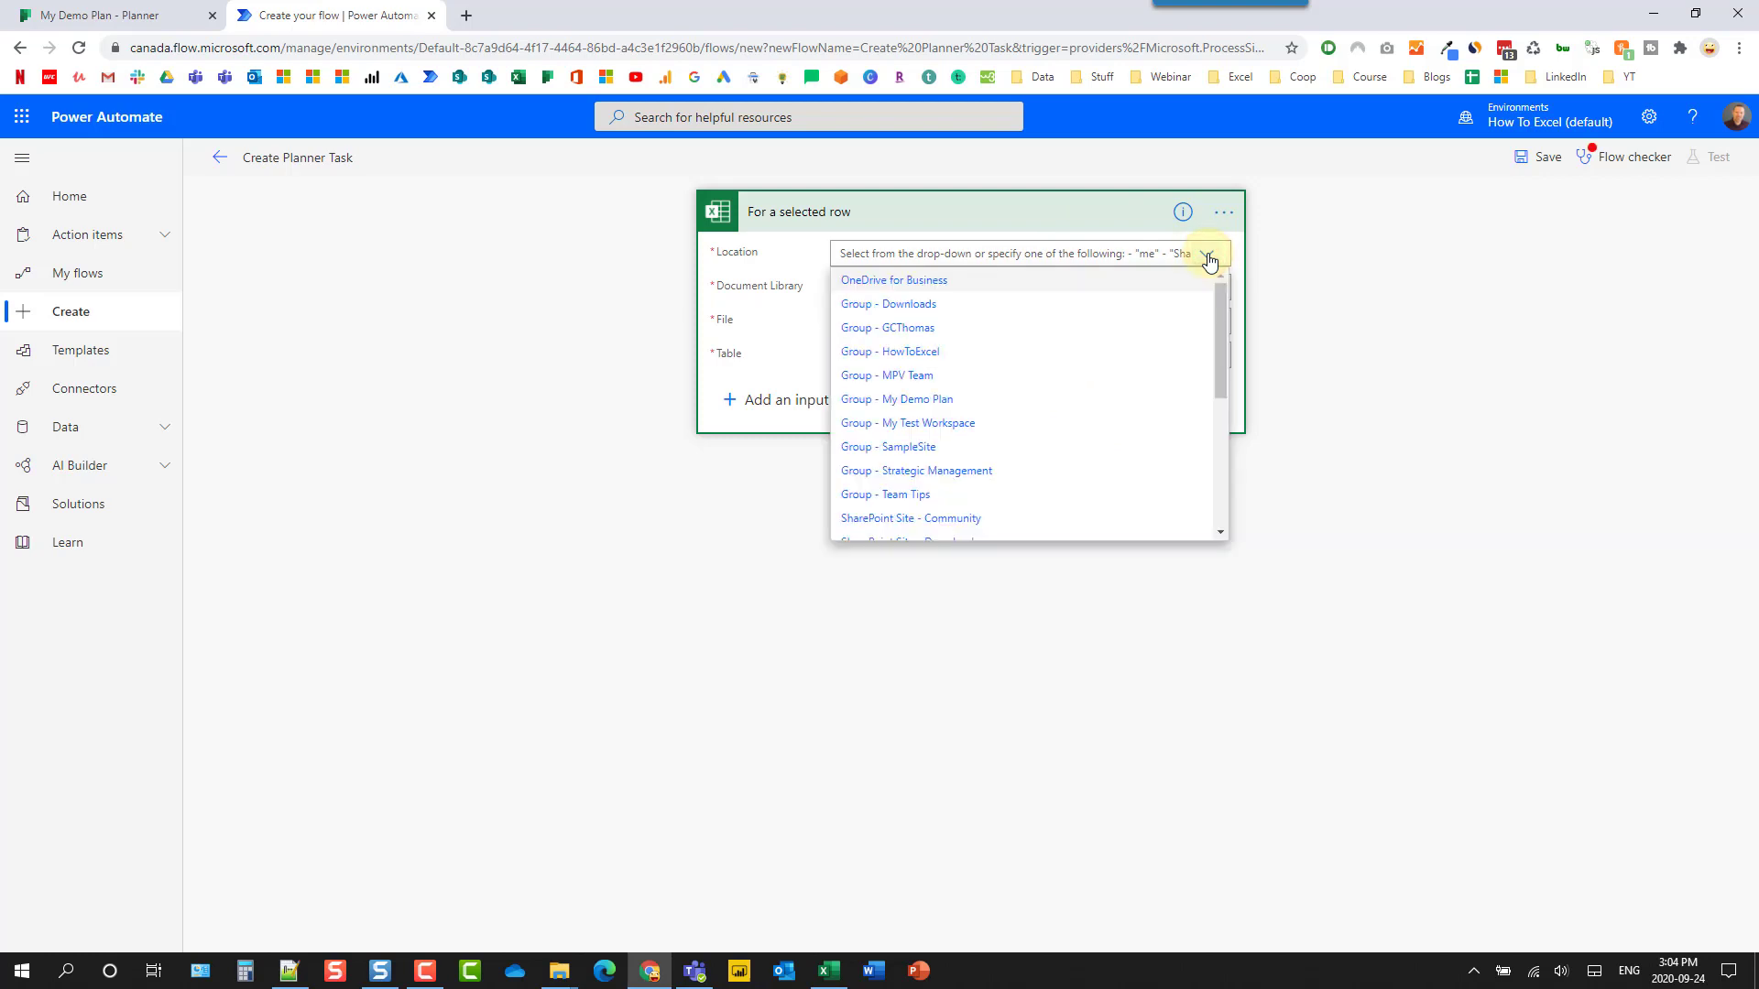
click(1152, 280)
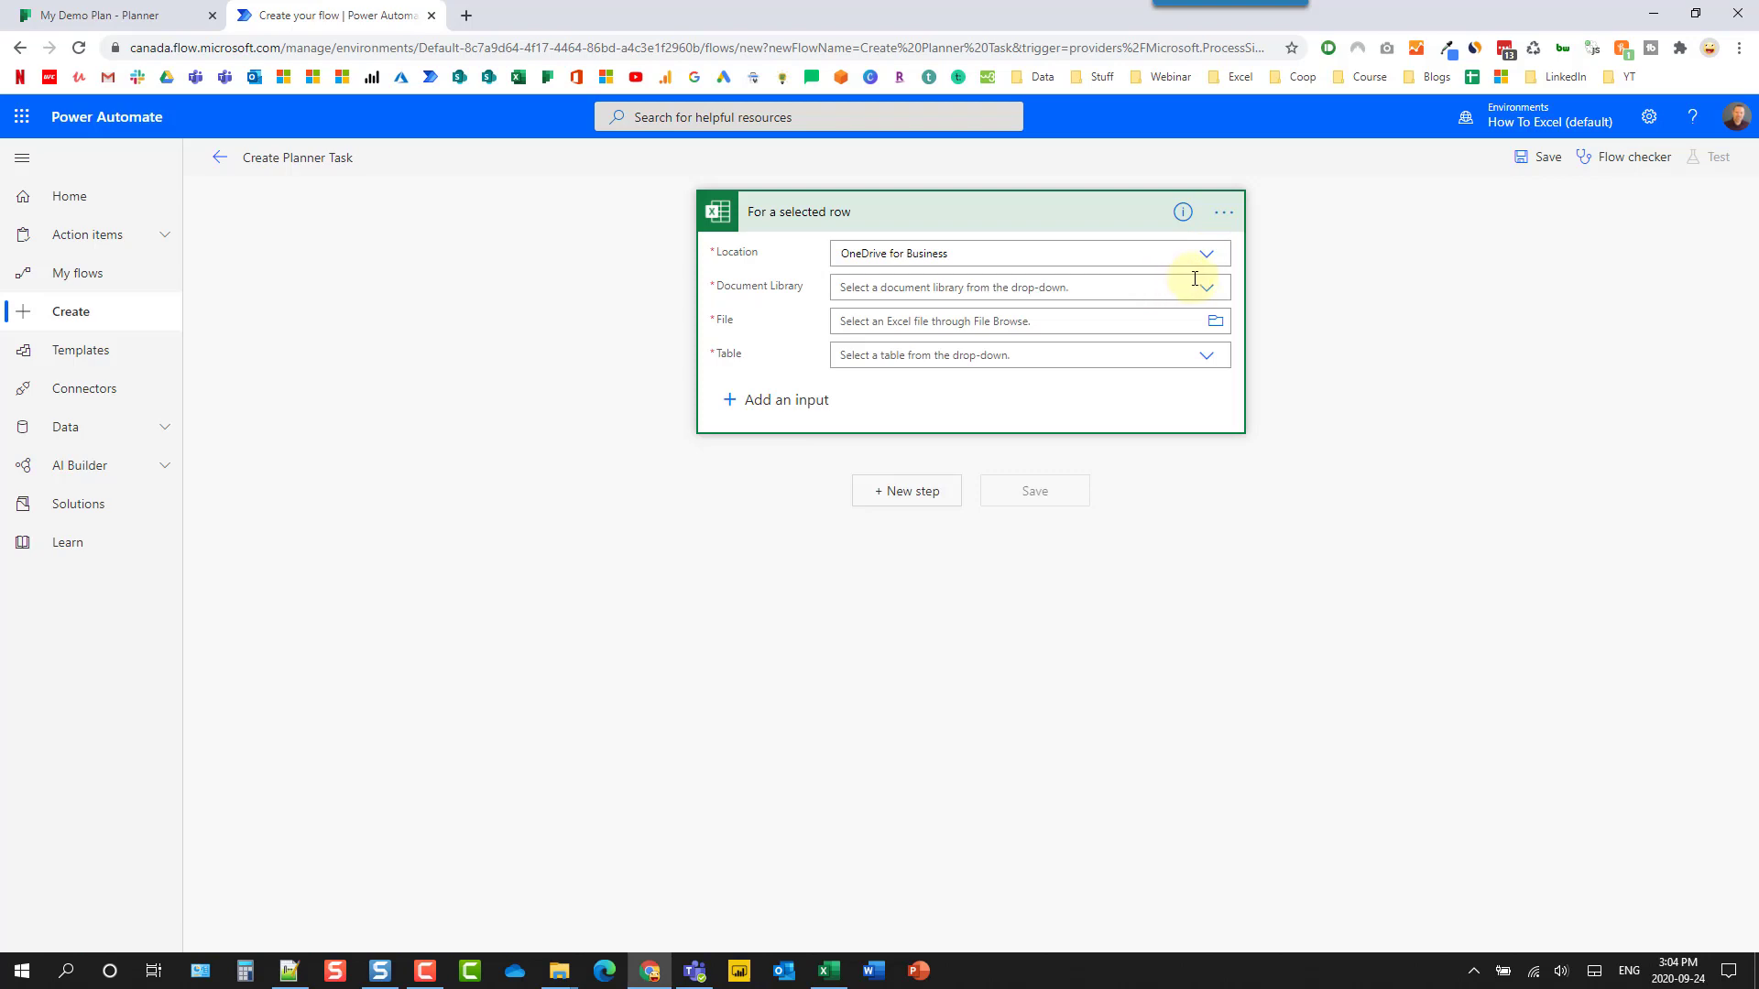
click(1204, 288)
click(1134, 323)
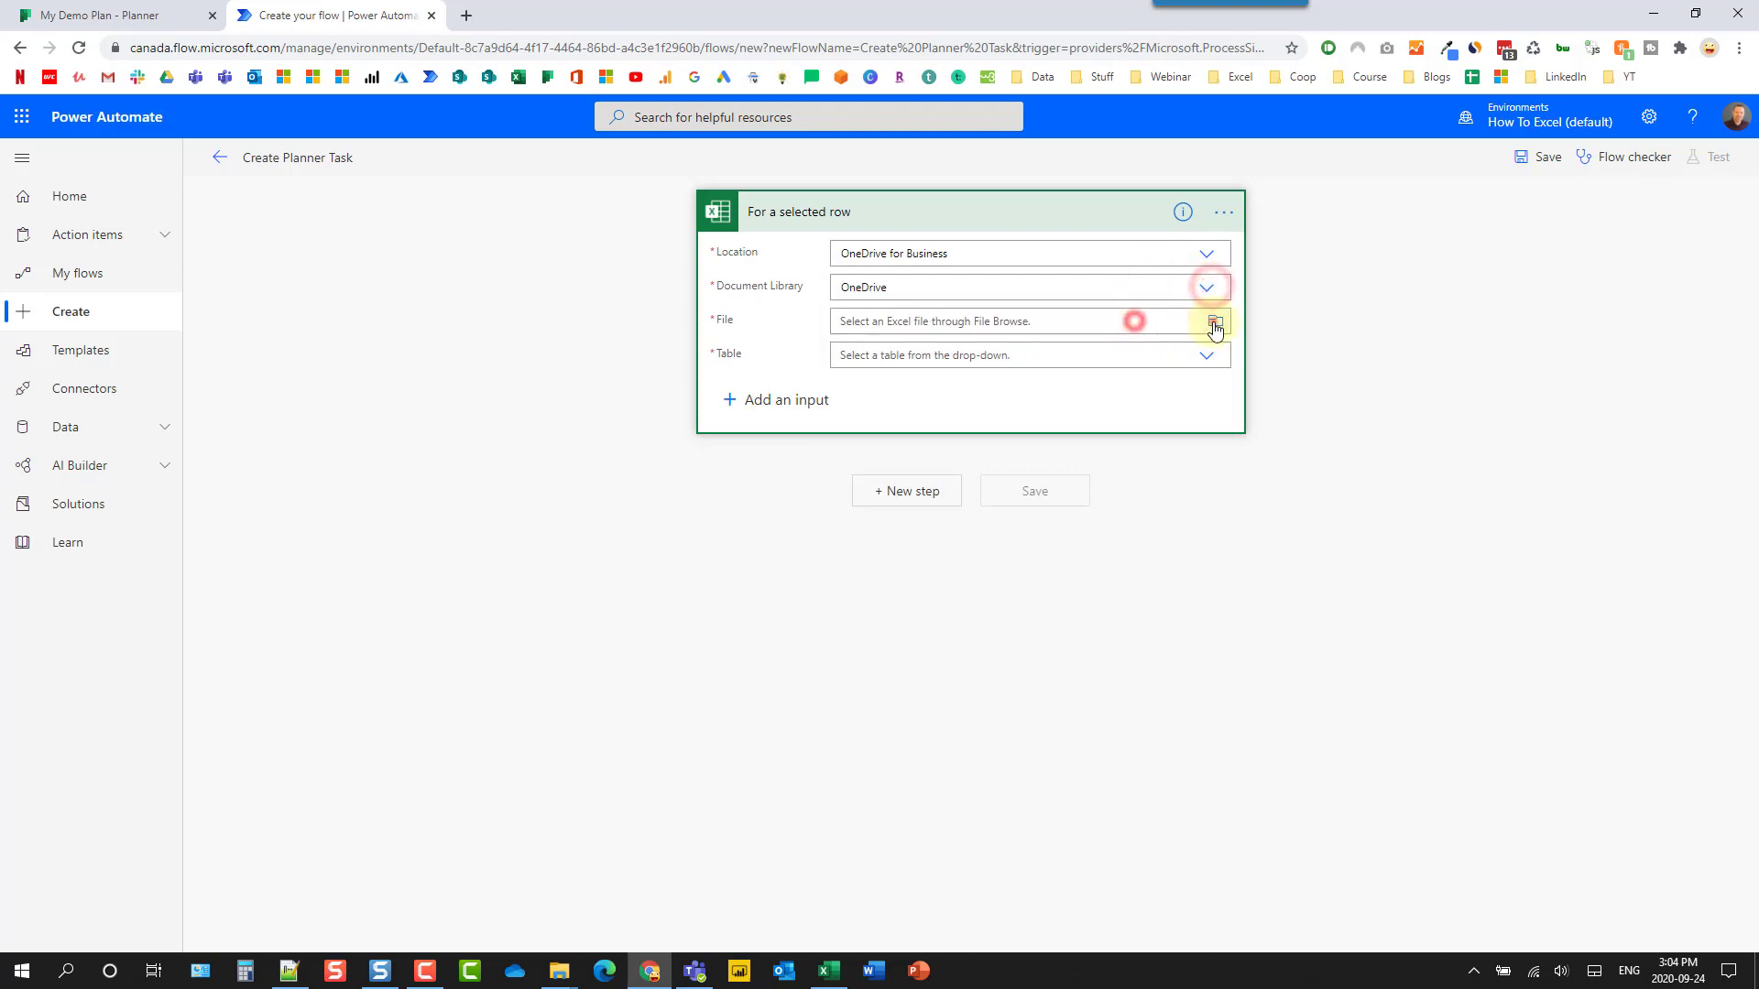
Choose the Create Planner Task From Excel.xlsx workbook in the YouTube folders and its TaskList table
click(1215, 322)
scroll(1453, 597, down, 10)
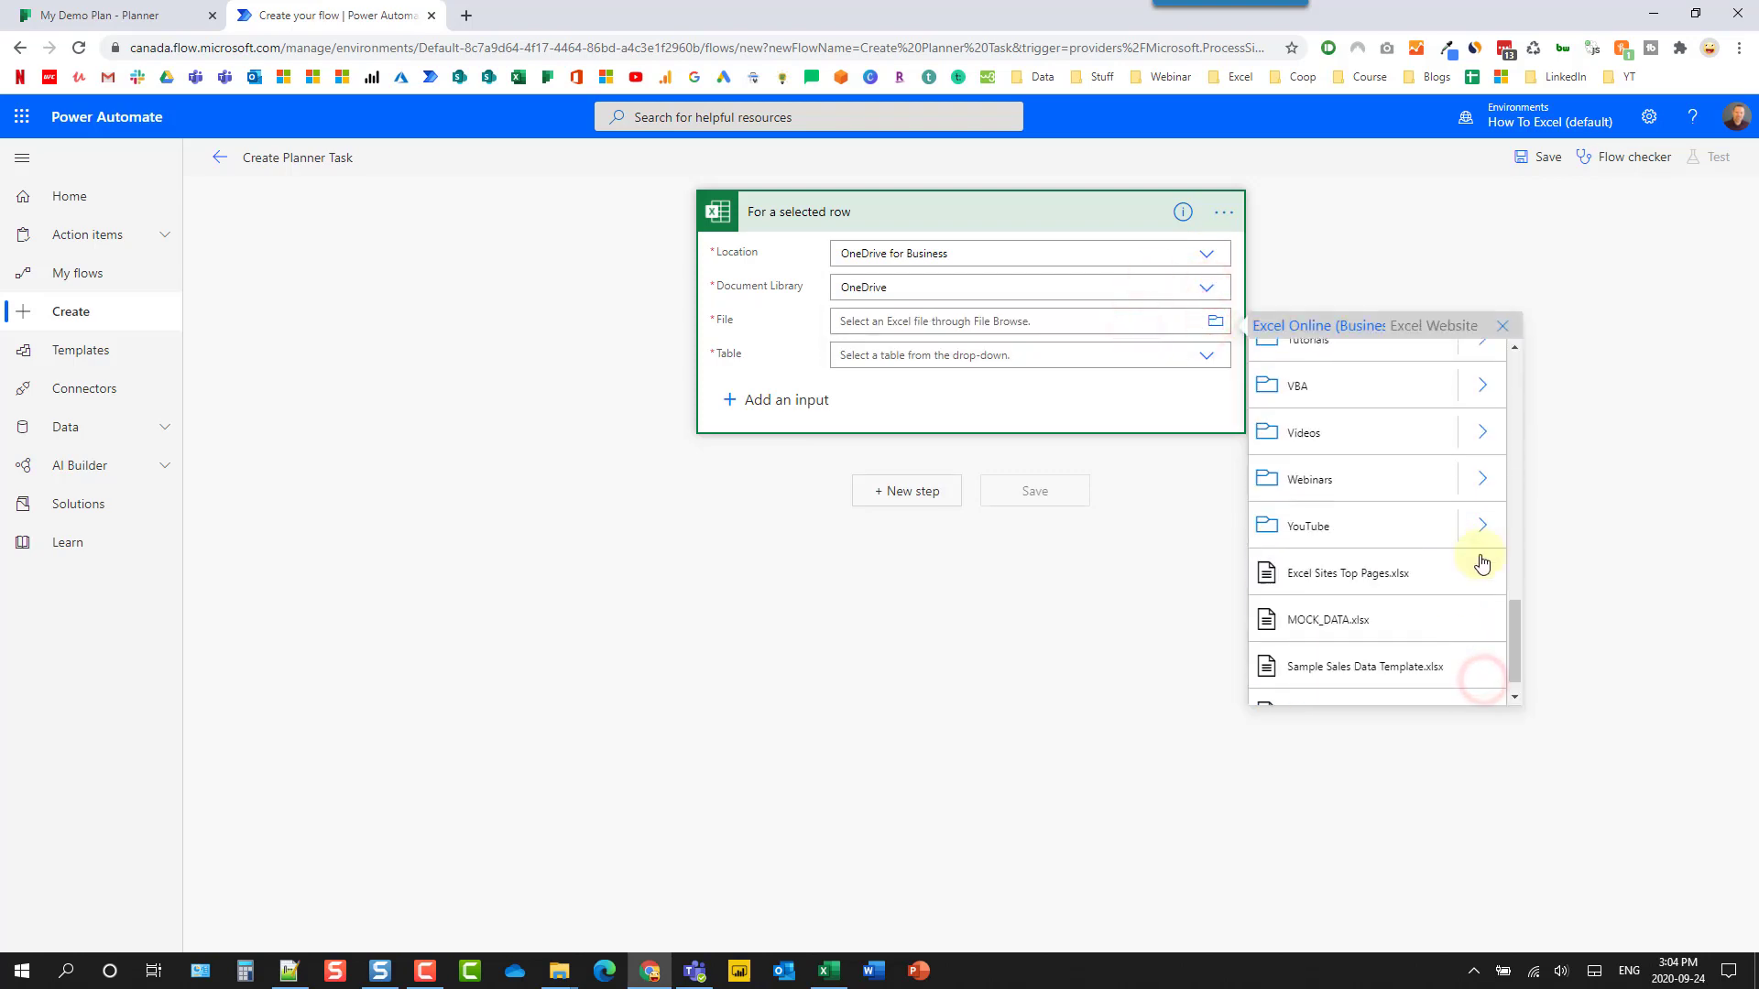
click(1482, 526)
scroll(1479, 517, down, 5)
click(1481, 652)
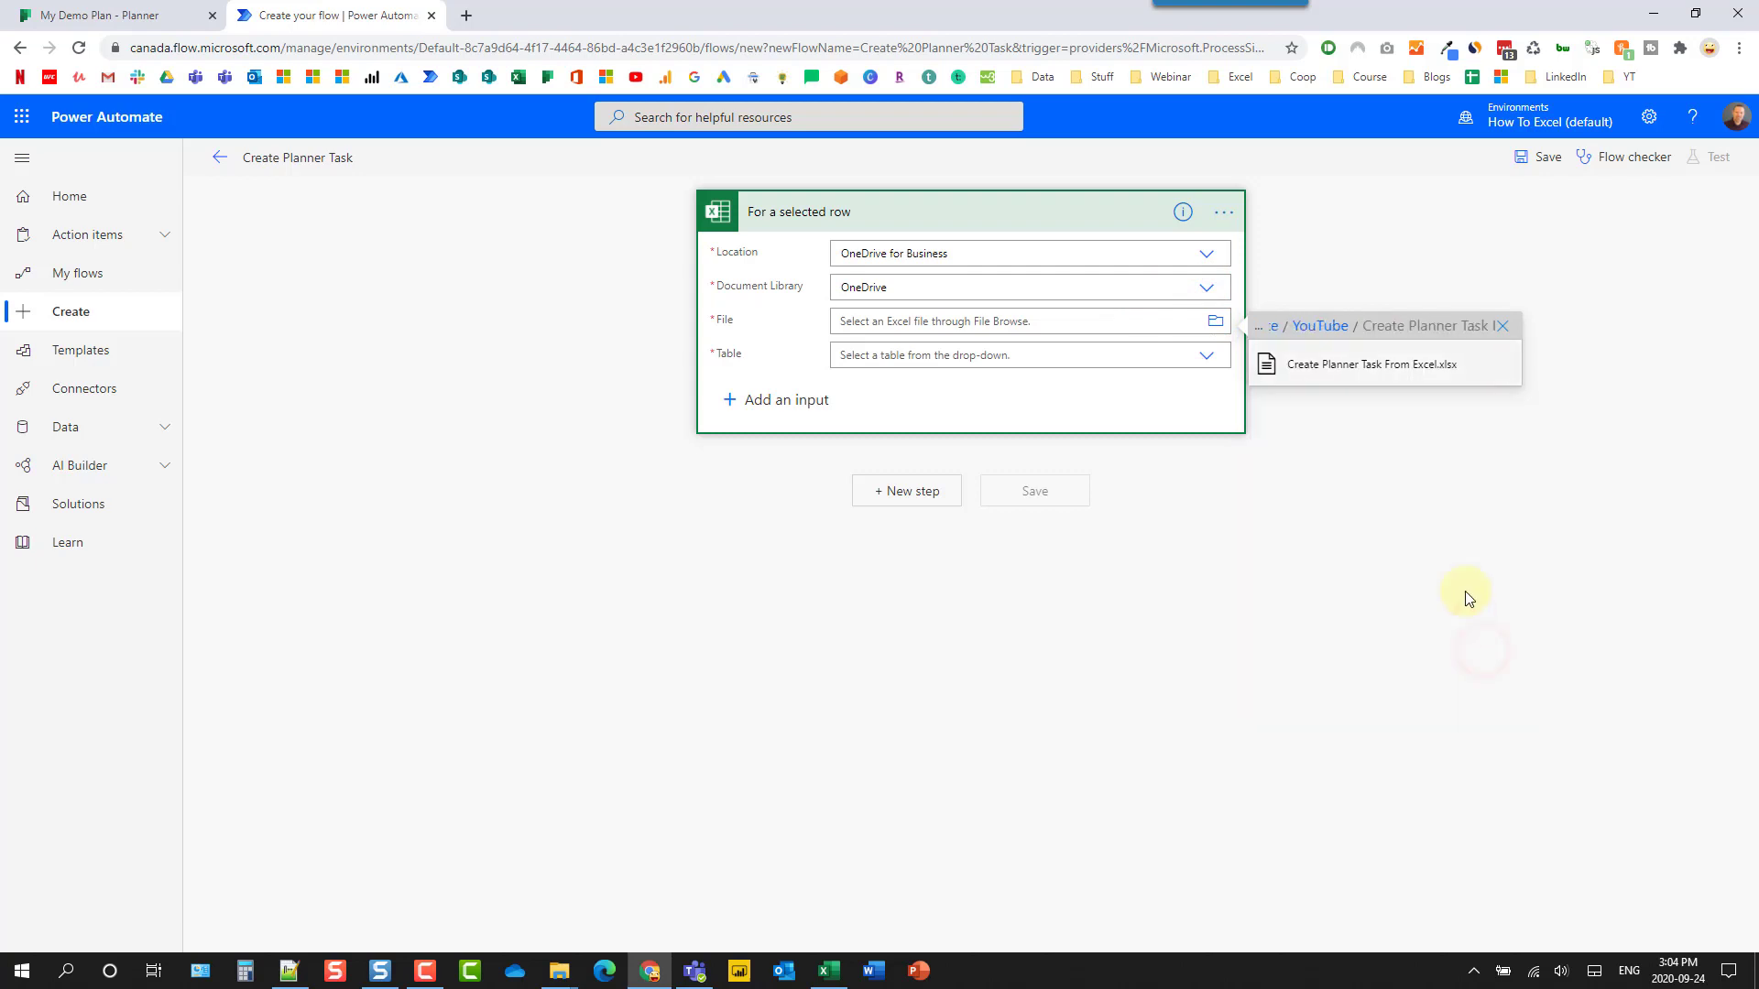
click(1367, 366)
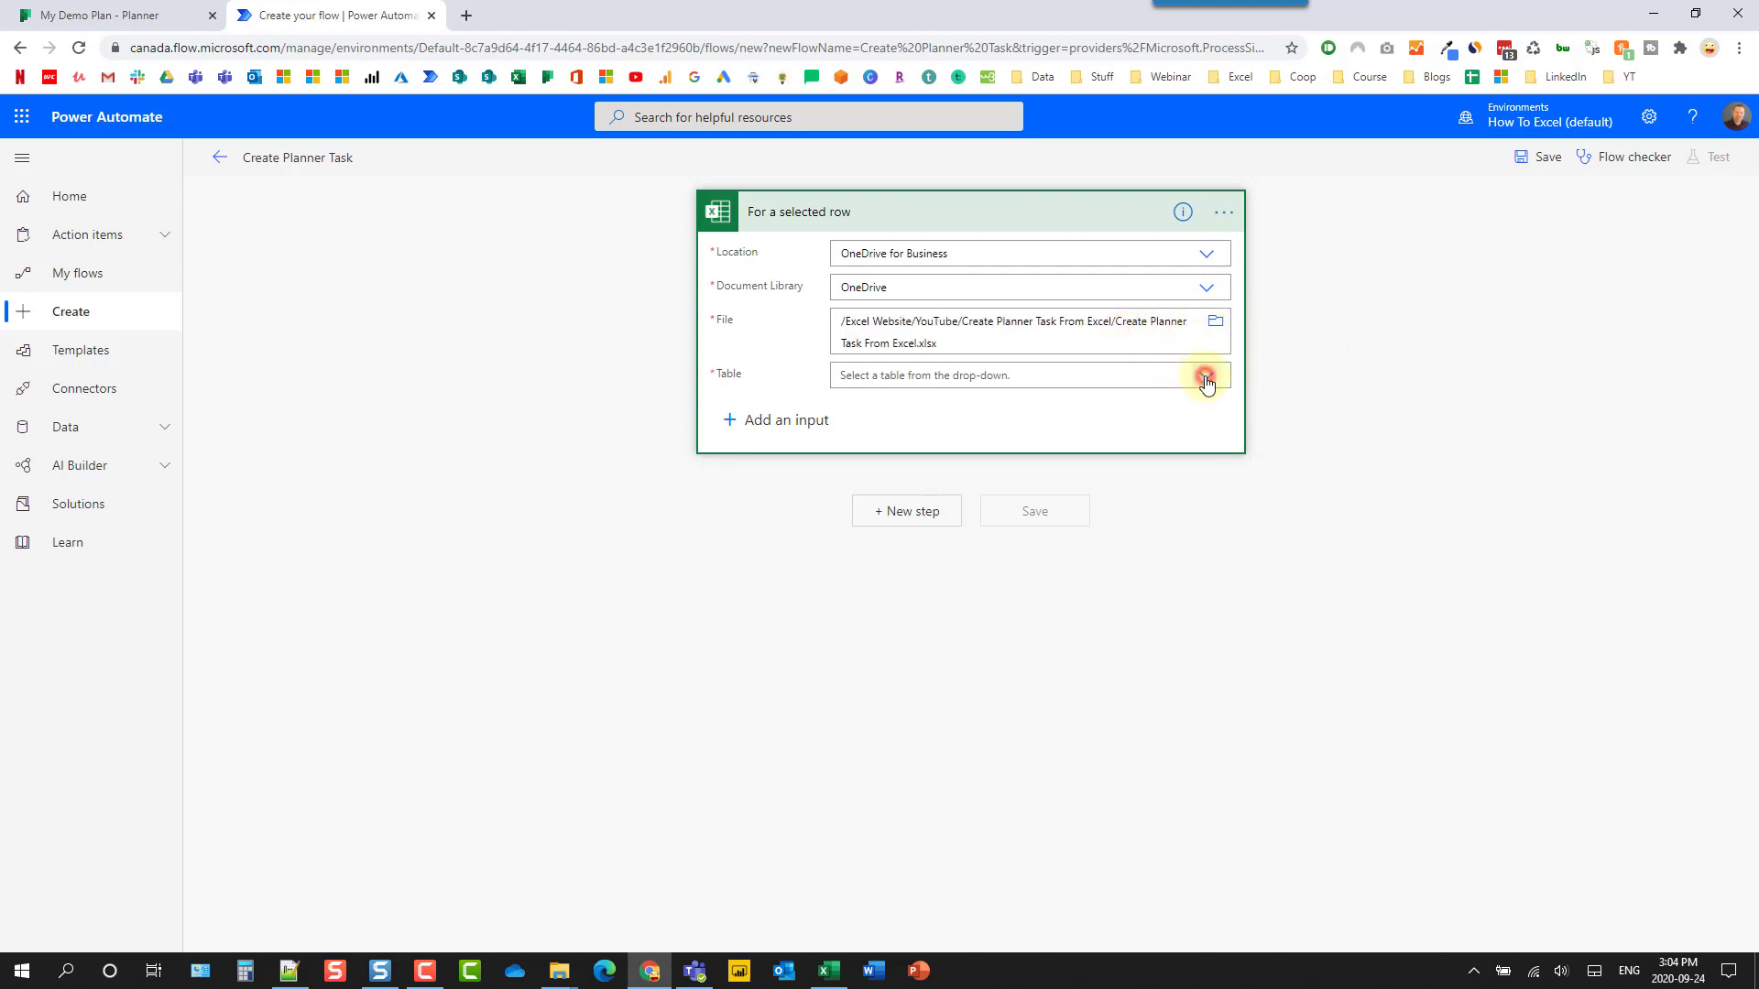
click(1206, 377)
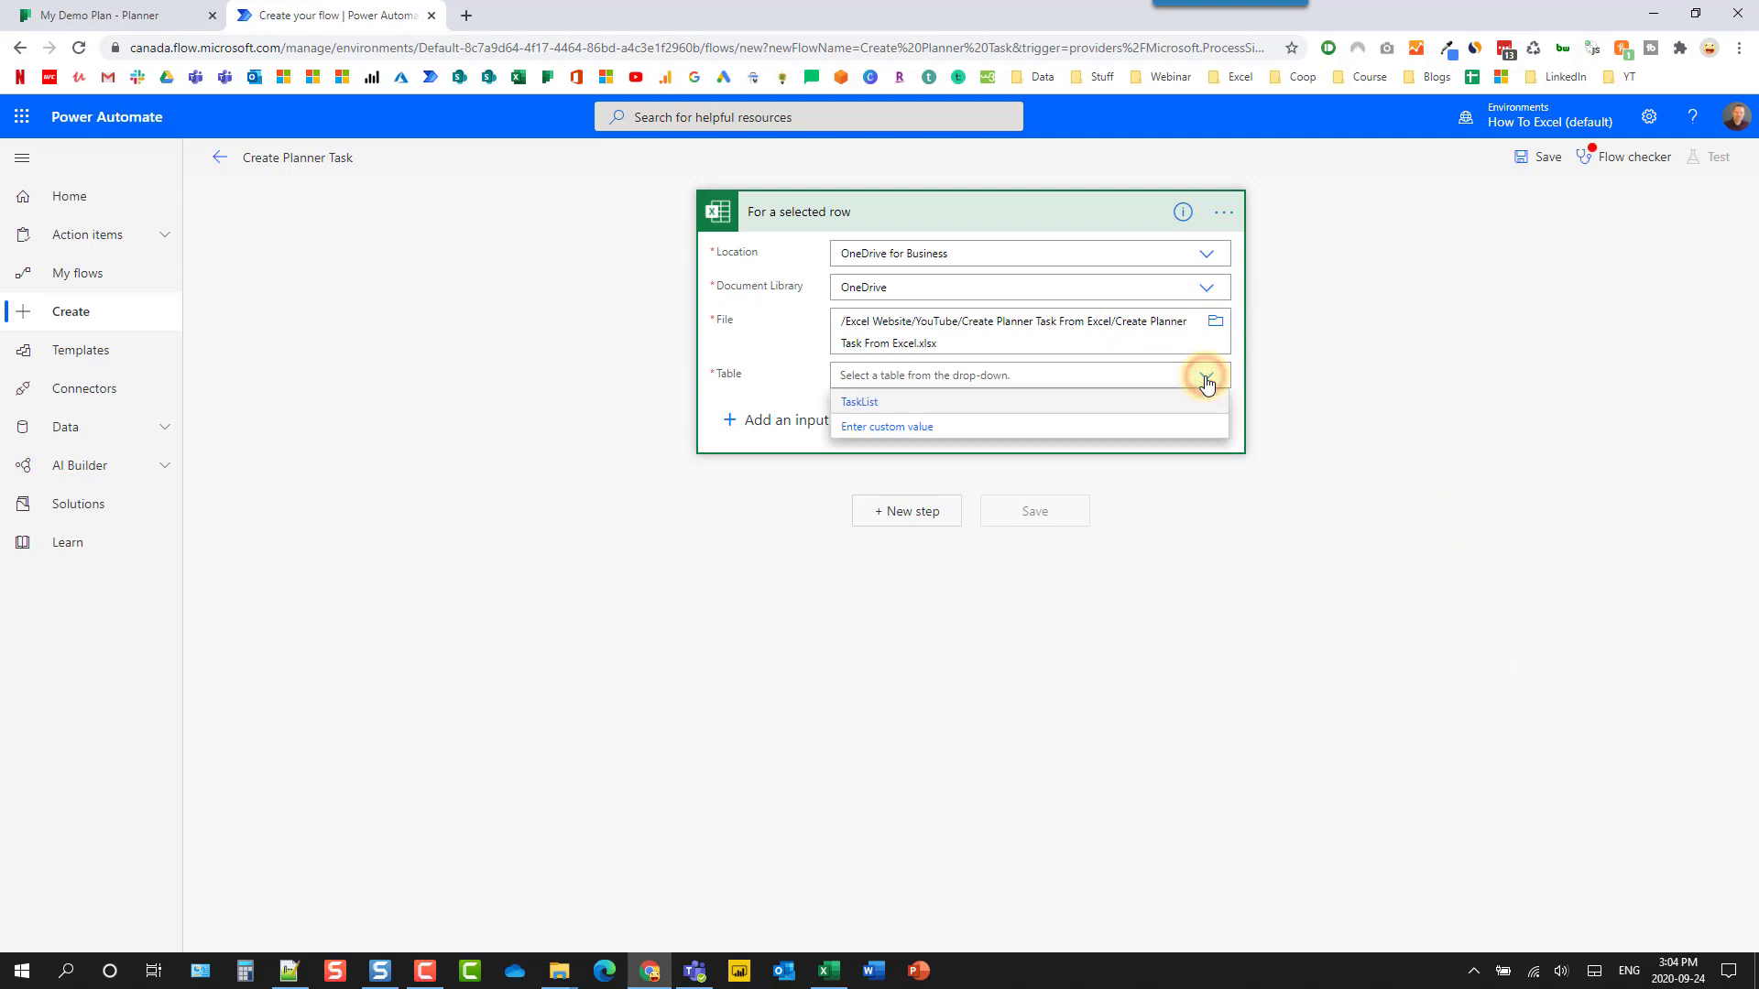
click(887, 405)
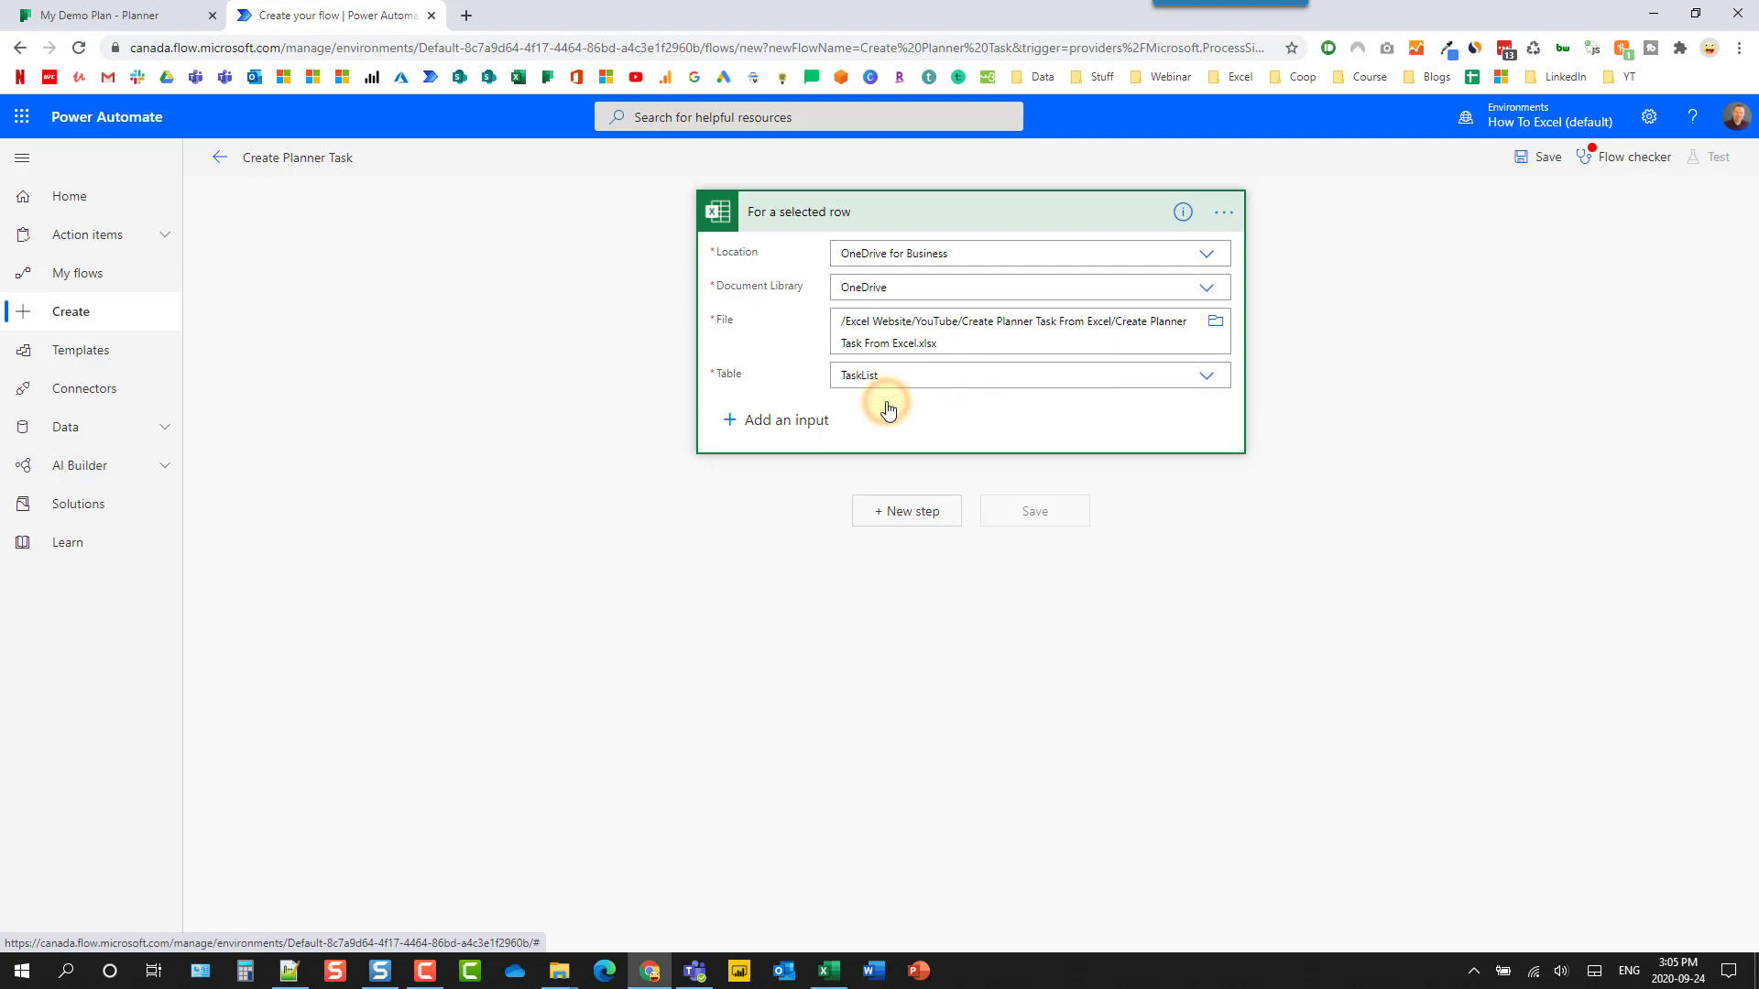
Add a Planner 'Create a task' action as a new step, searching for 'plan'
click(903, 510)
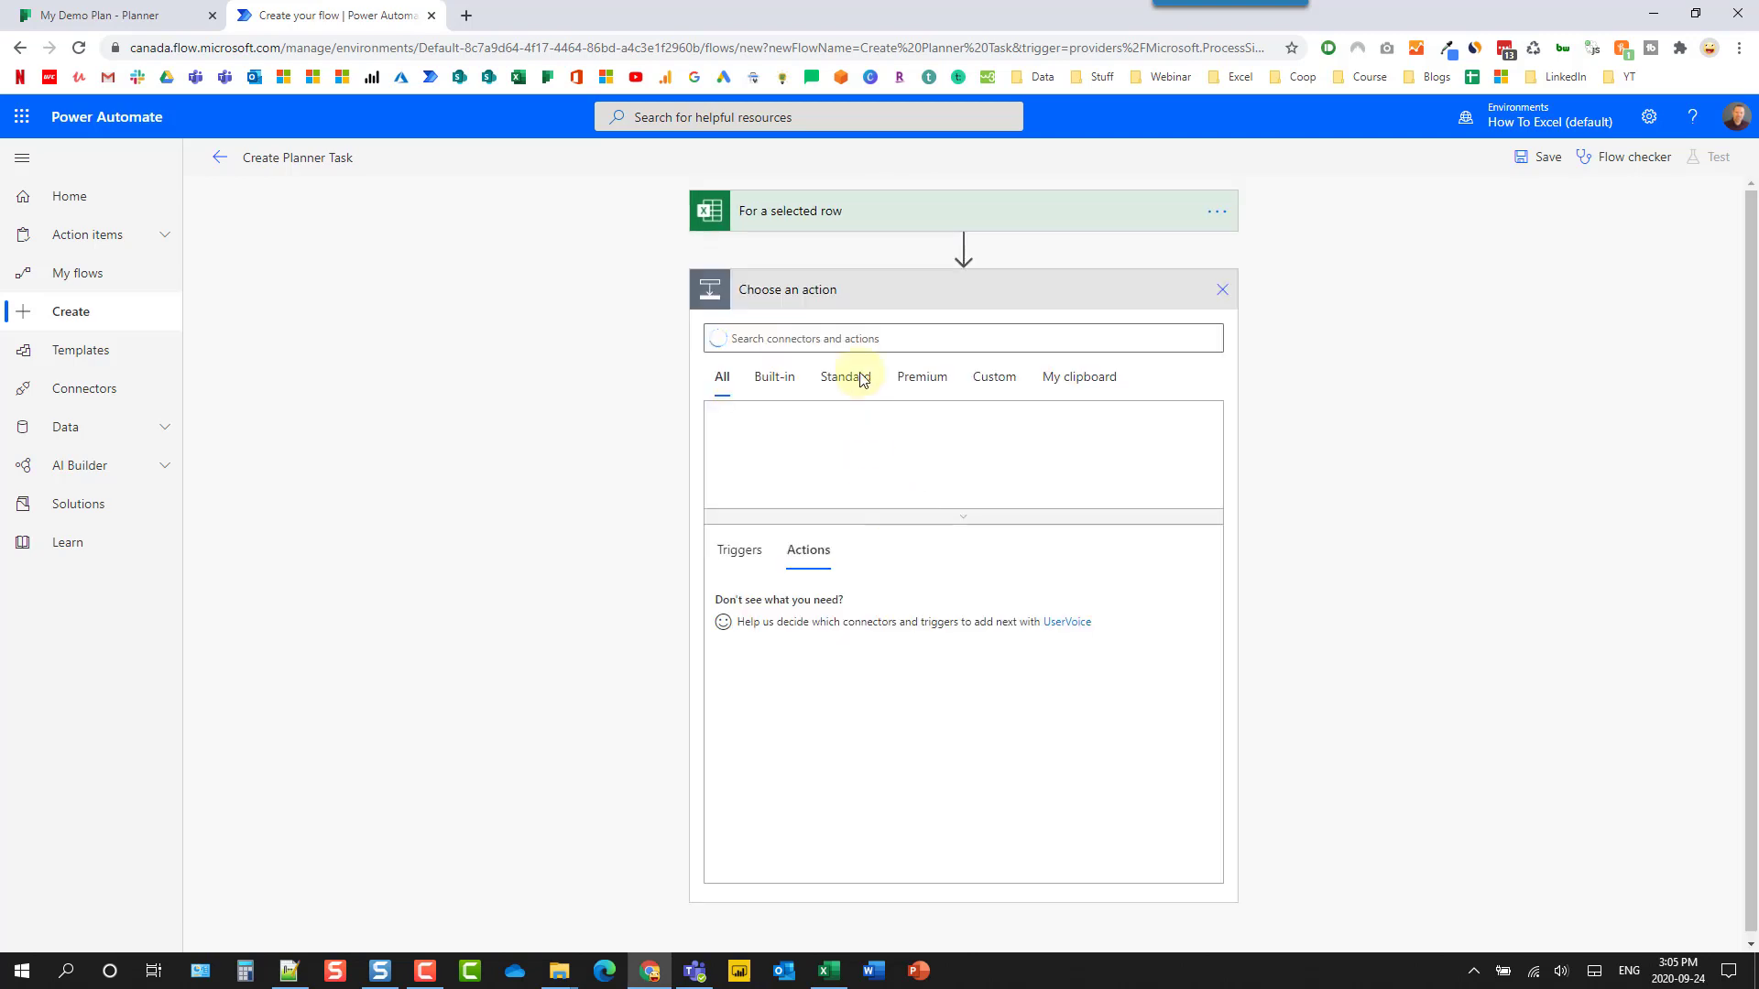
click(783, 339)
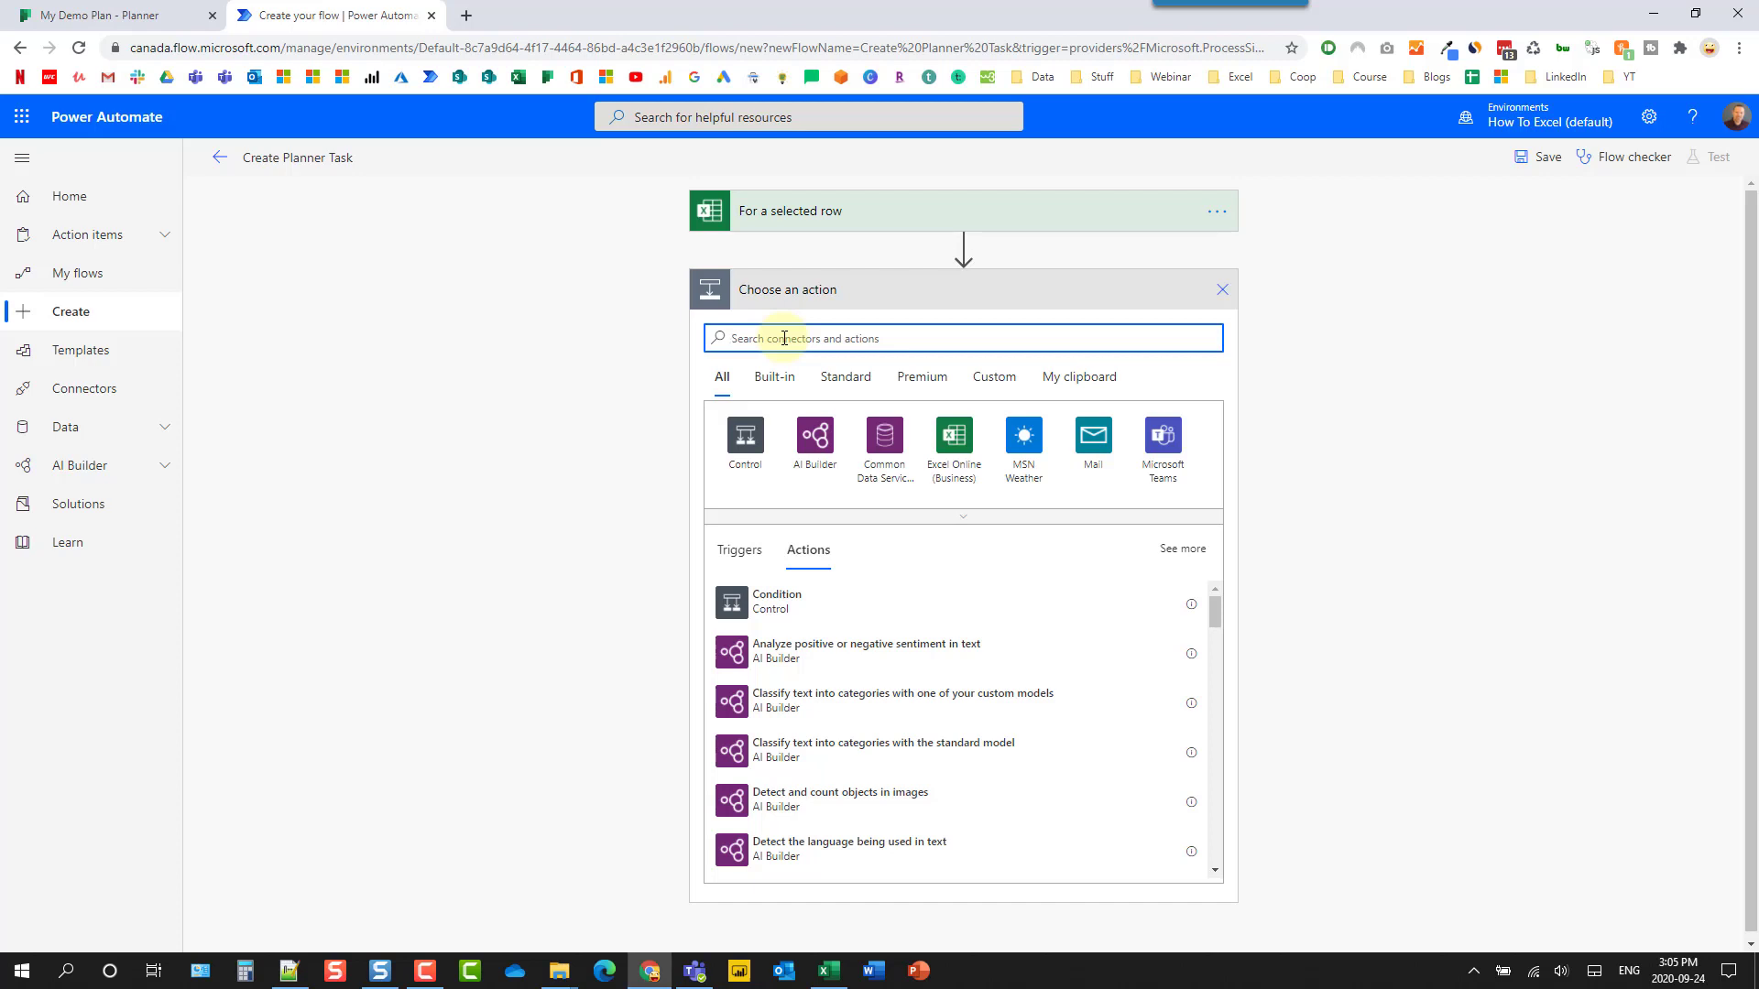
text(planner)
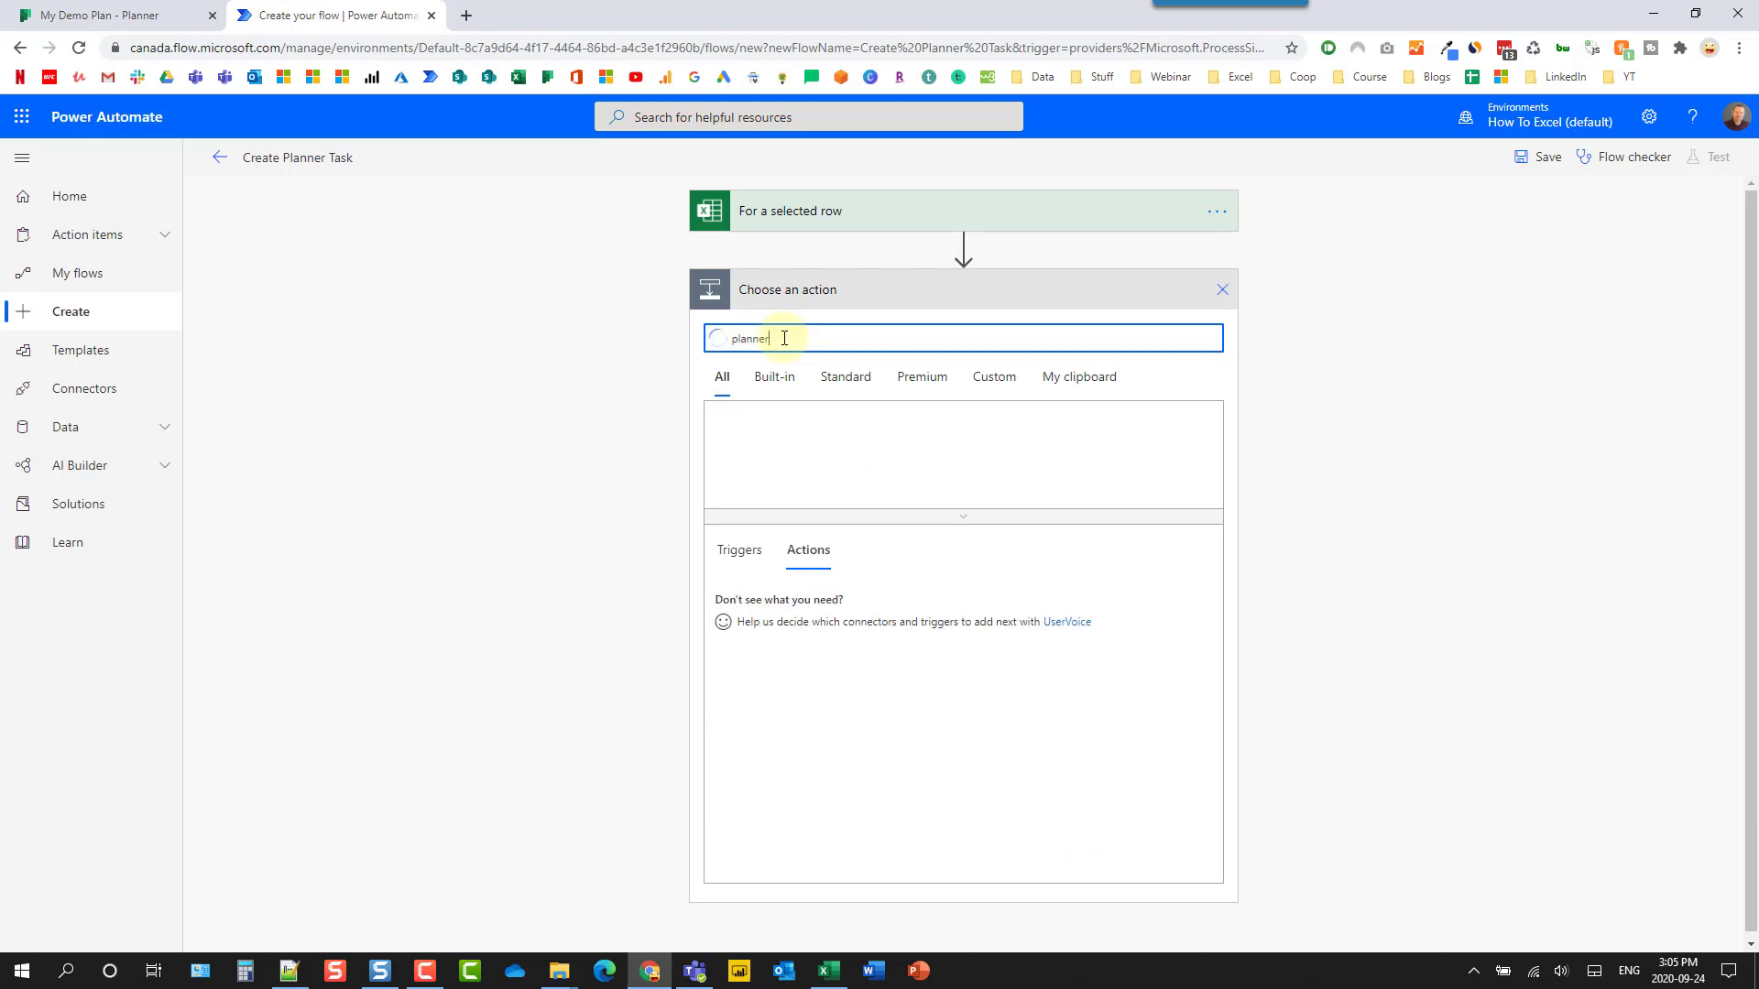
click(747, 438)
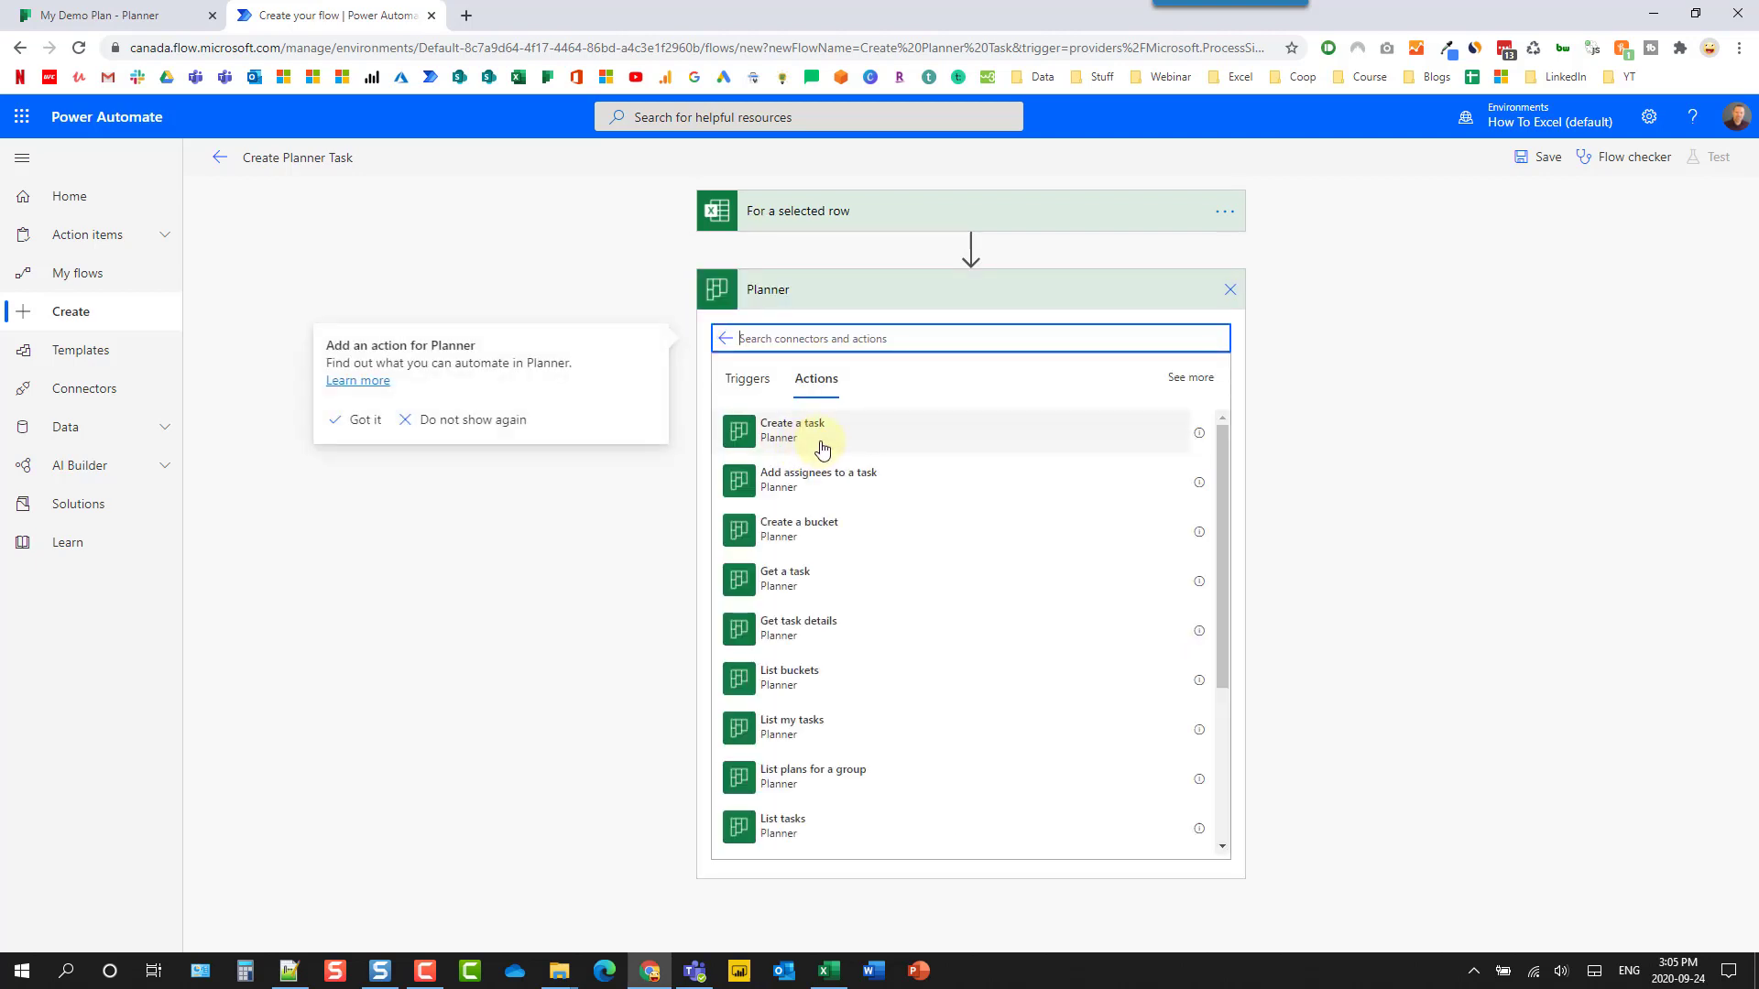
click(866, 424)
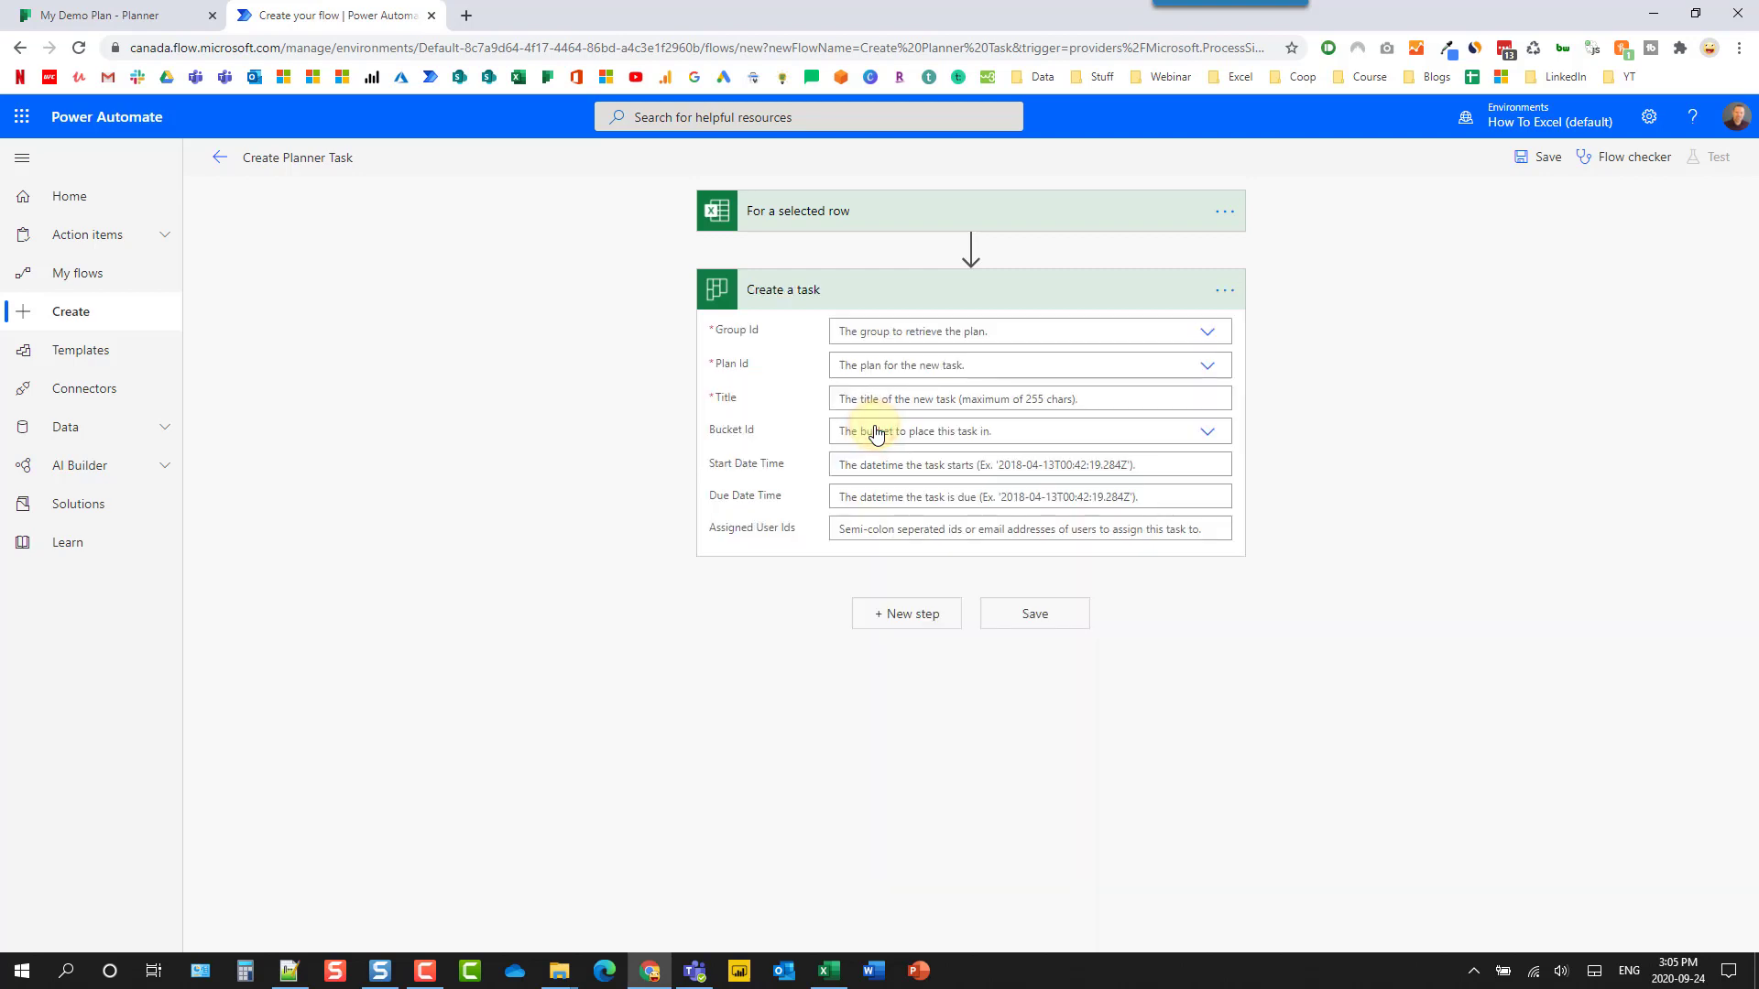
Set the task's Group Id to My Demo Plan
click(1199, 335)
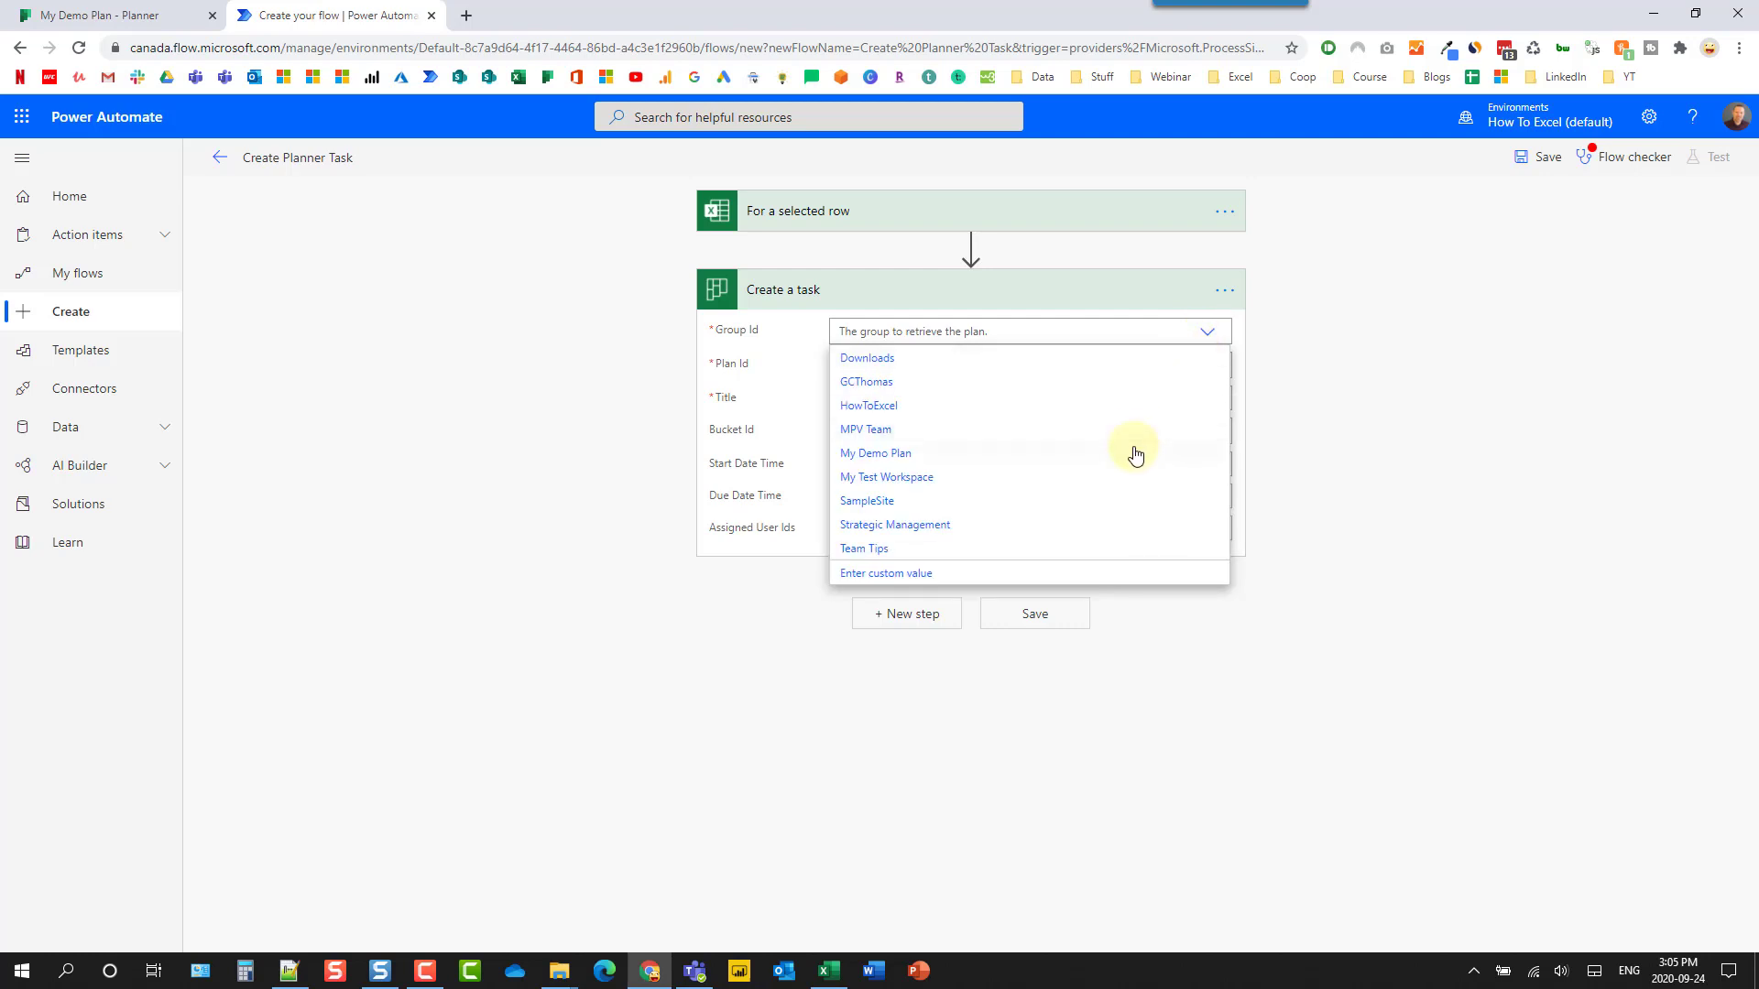
click(1134, 453)
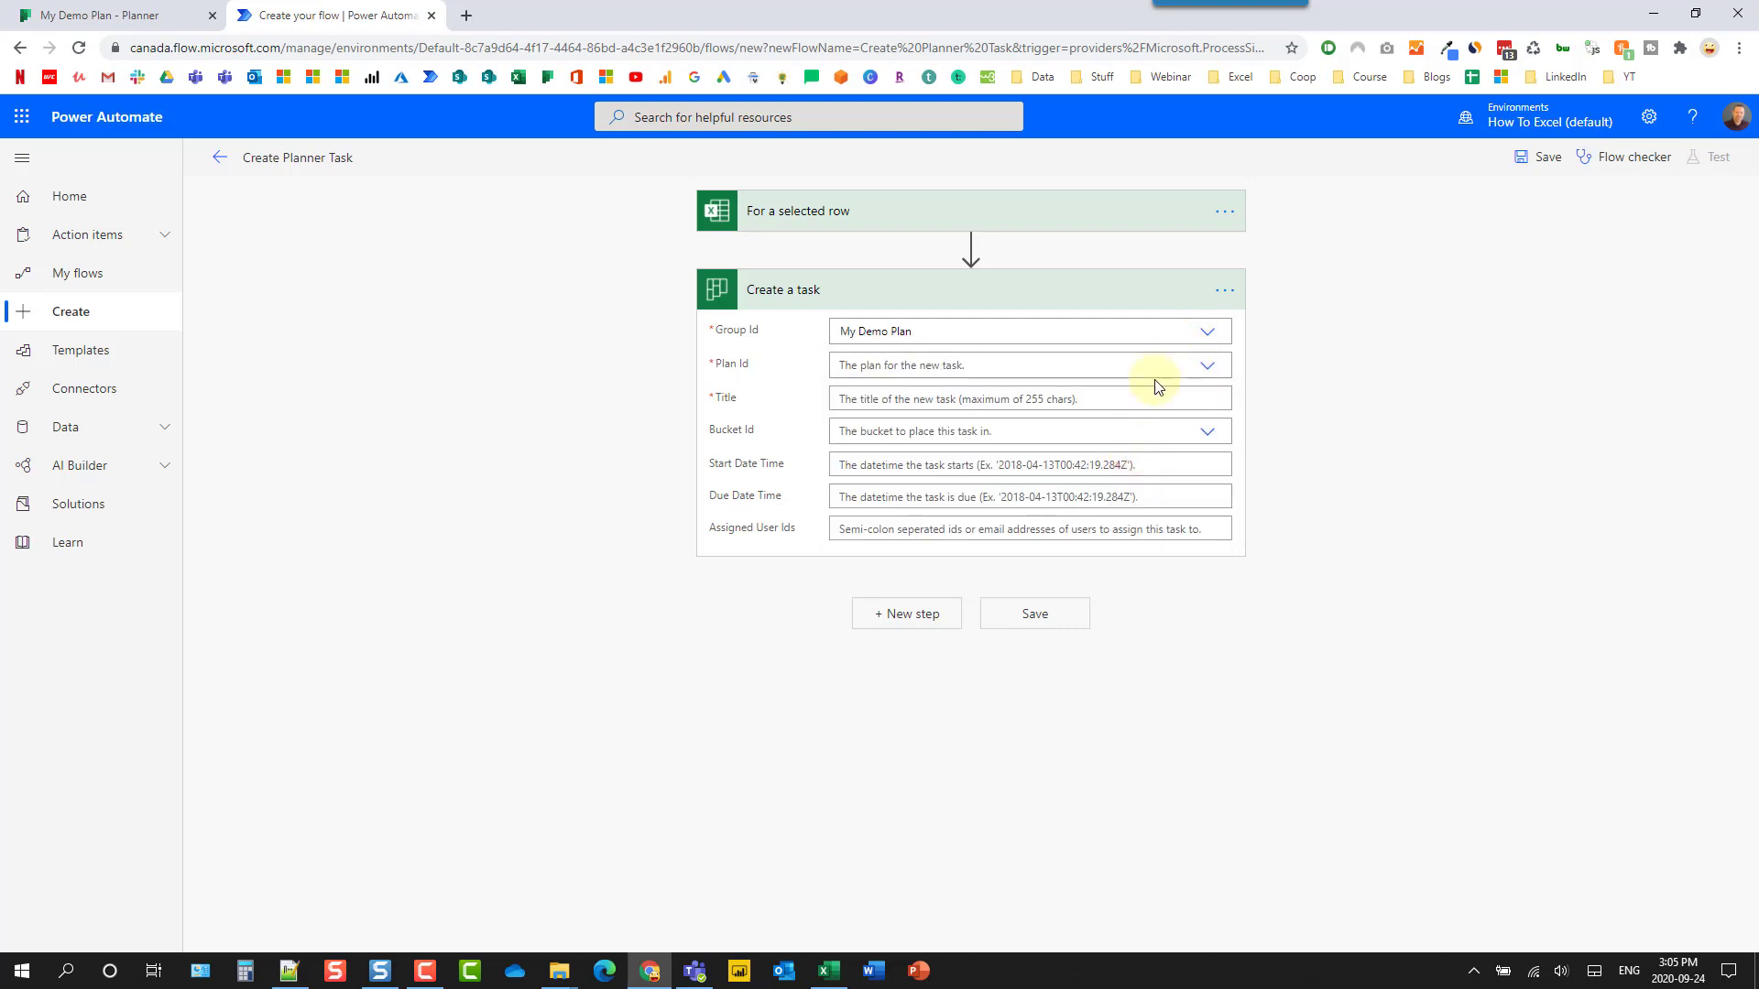
click(1207, 366)
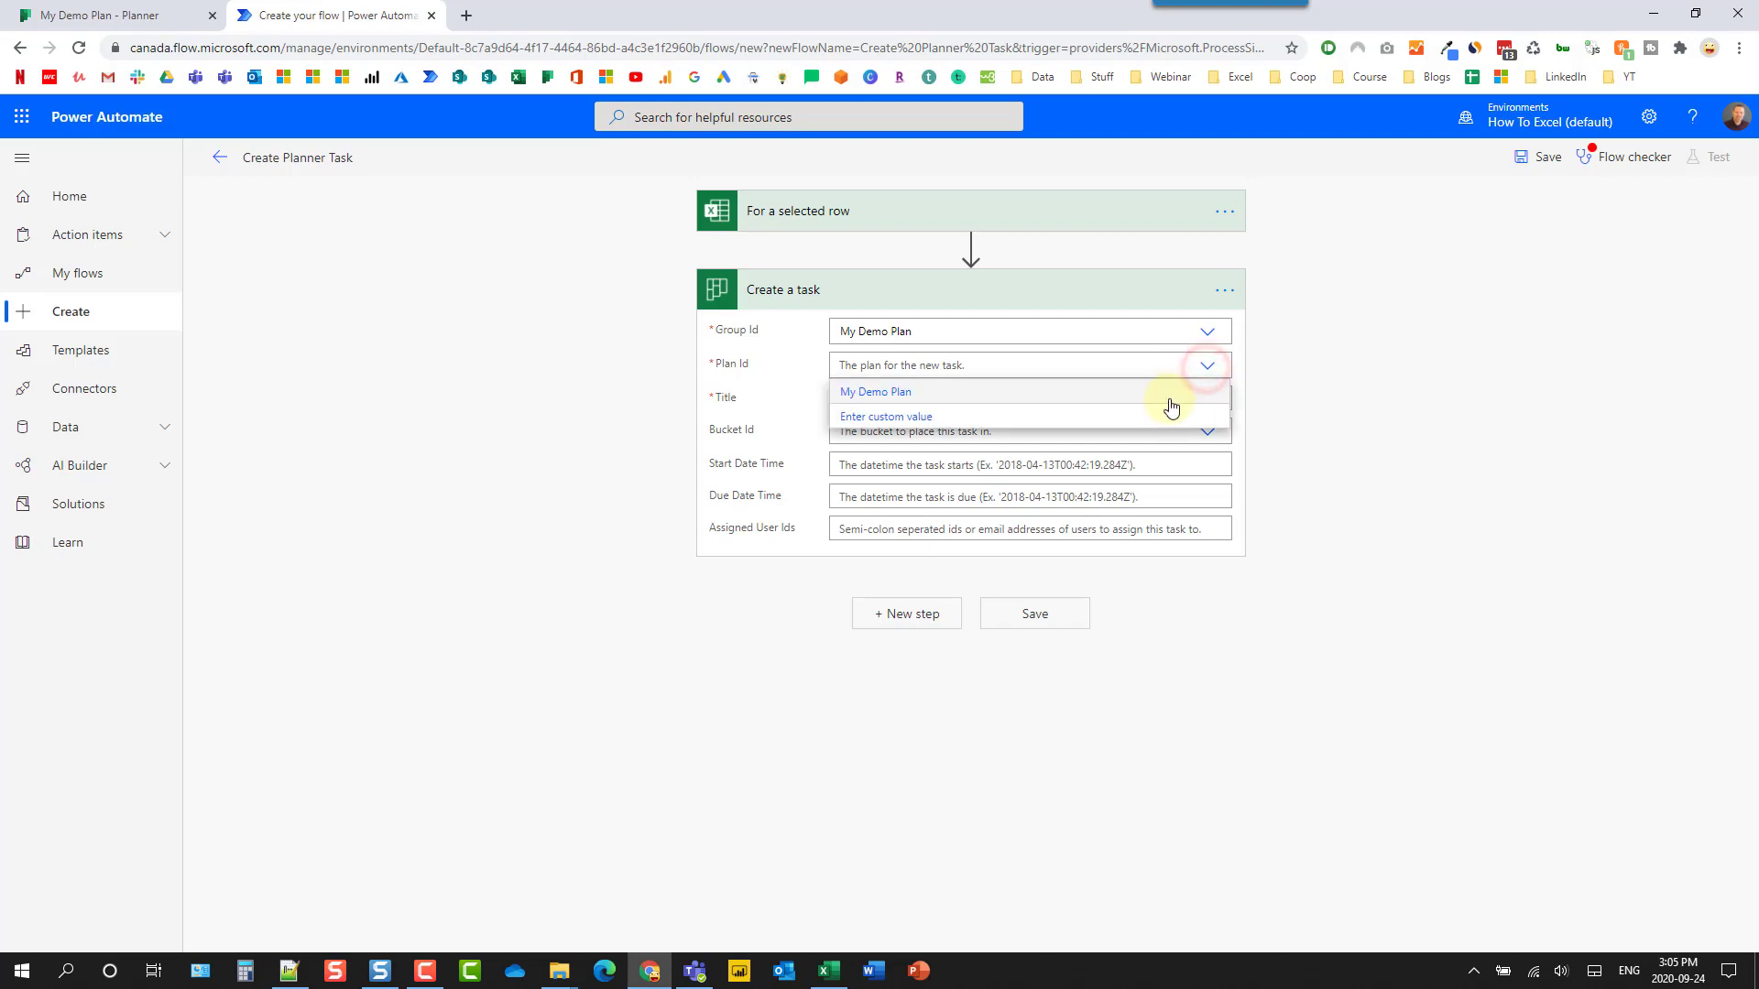
Set Plan Id to My Demo Plan and view its Planner board with empty Fun and Work buckets
click(1167, 393)
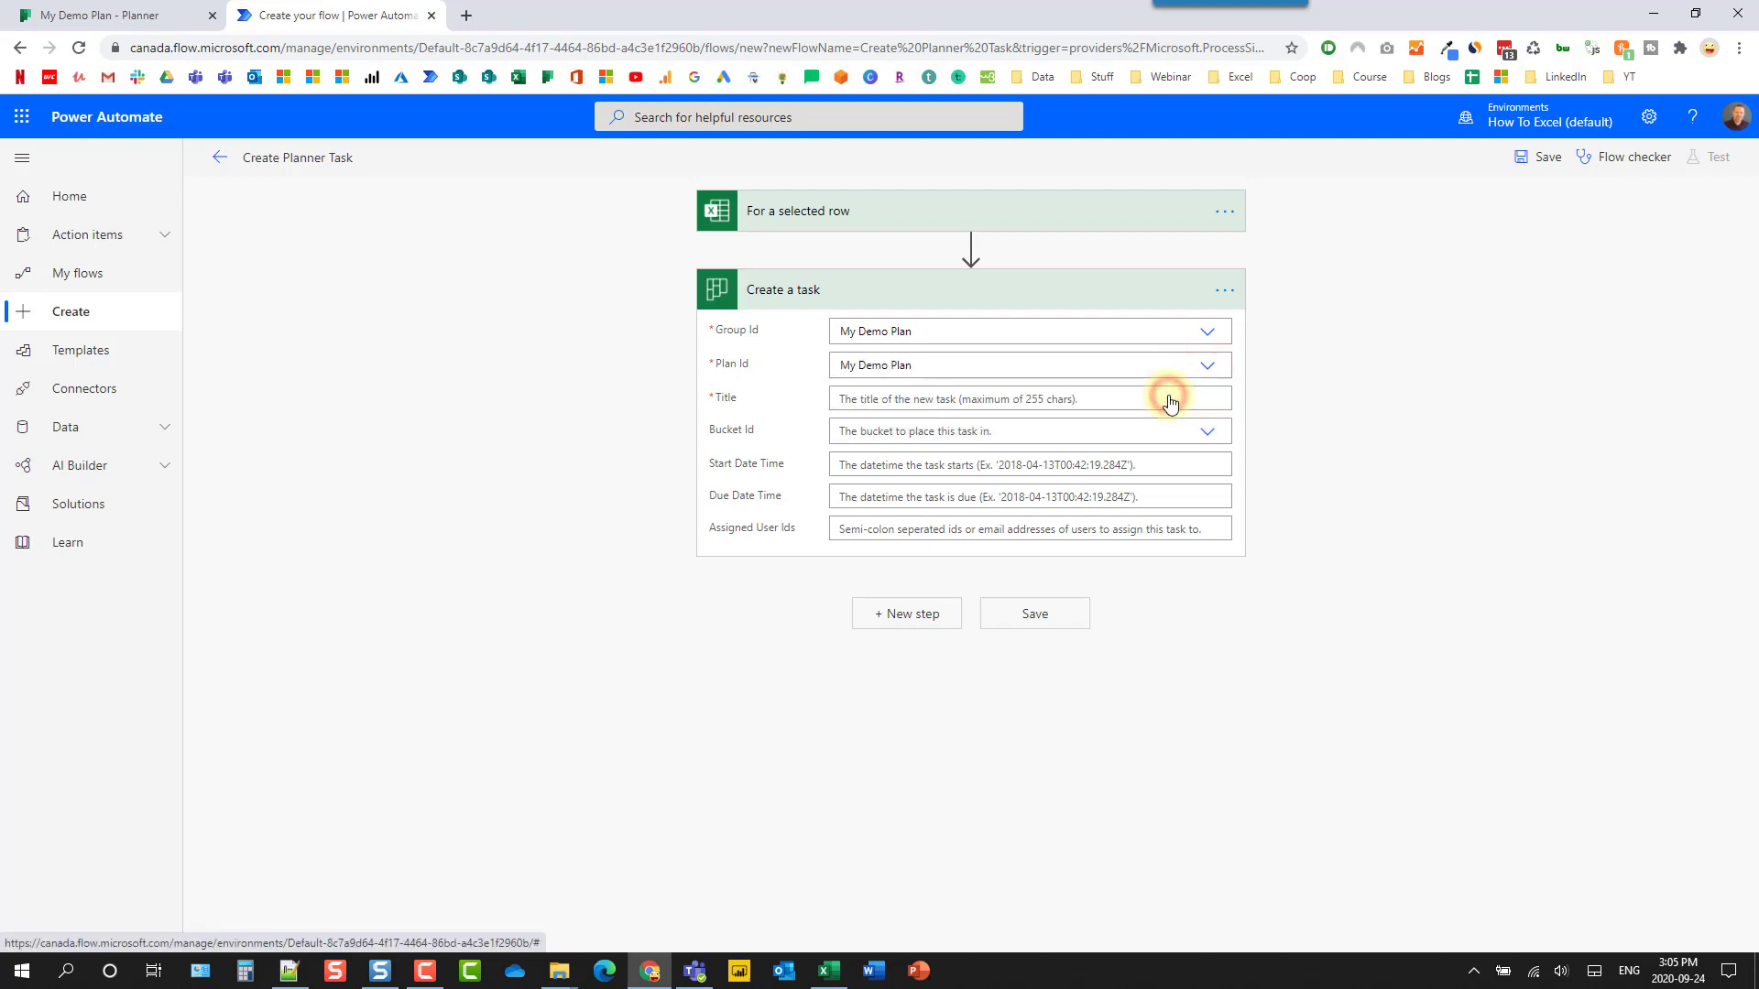
click(155, 17)
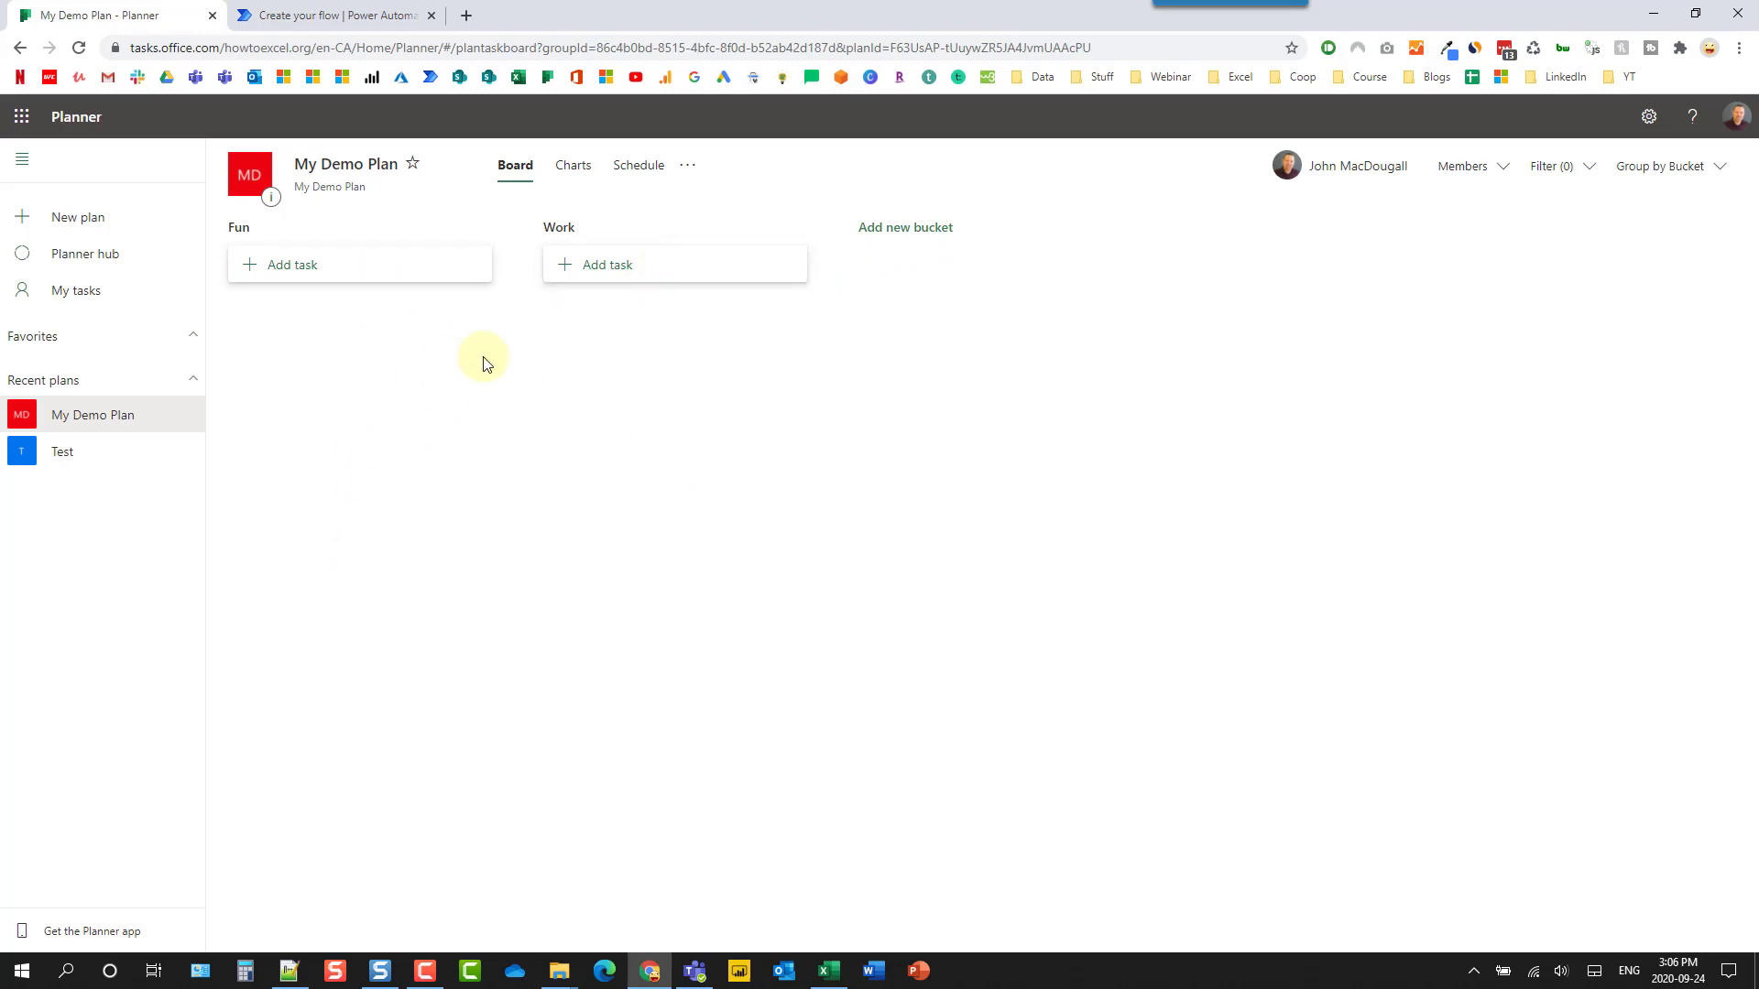
Fill the task title from the row's Title and put new tasks in the Fun bucket
click(360, 20)
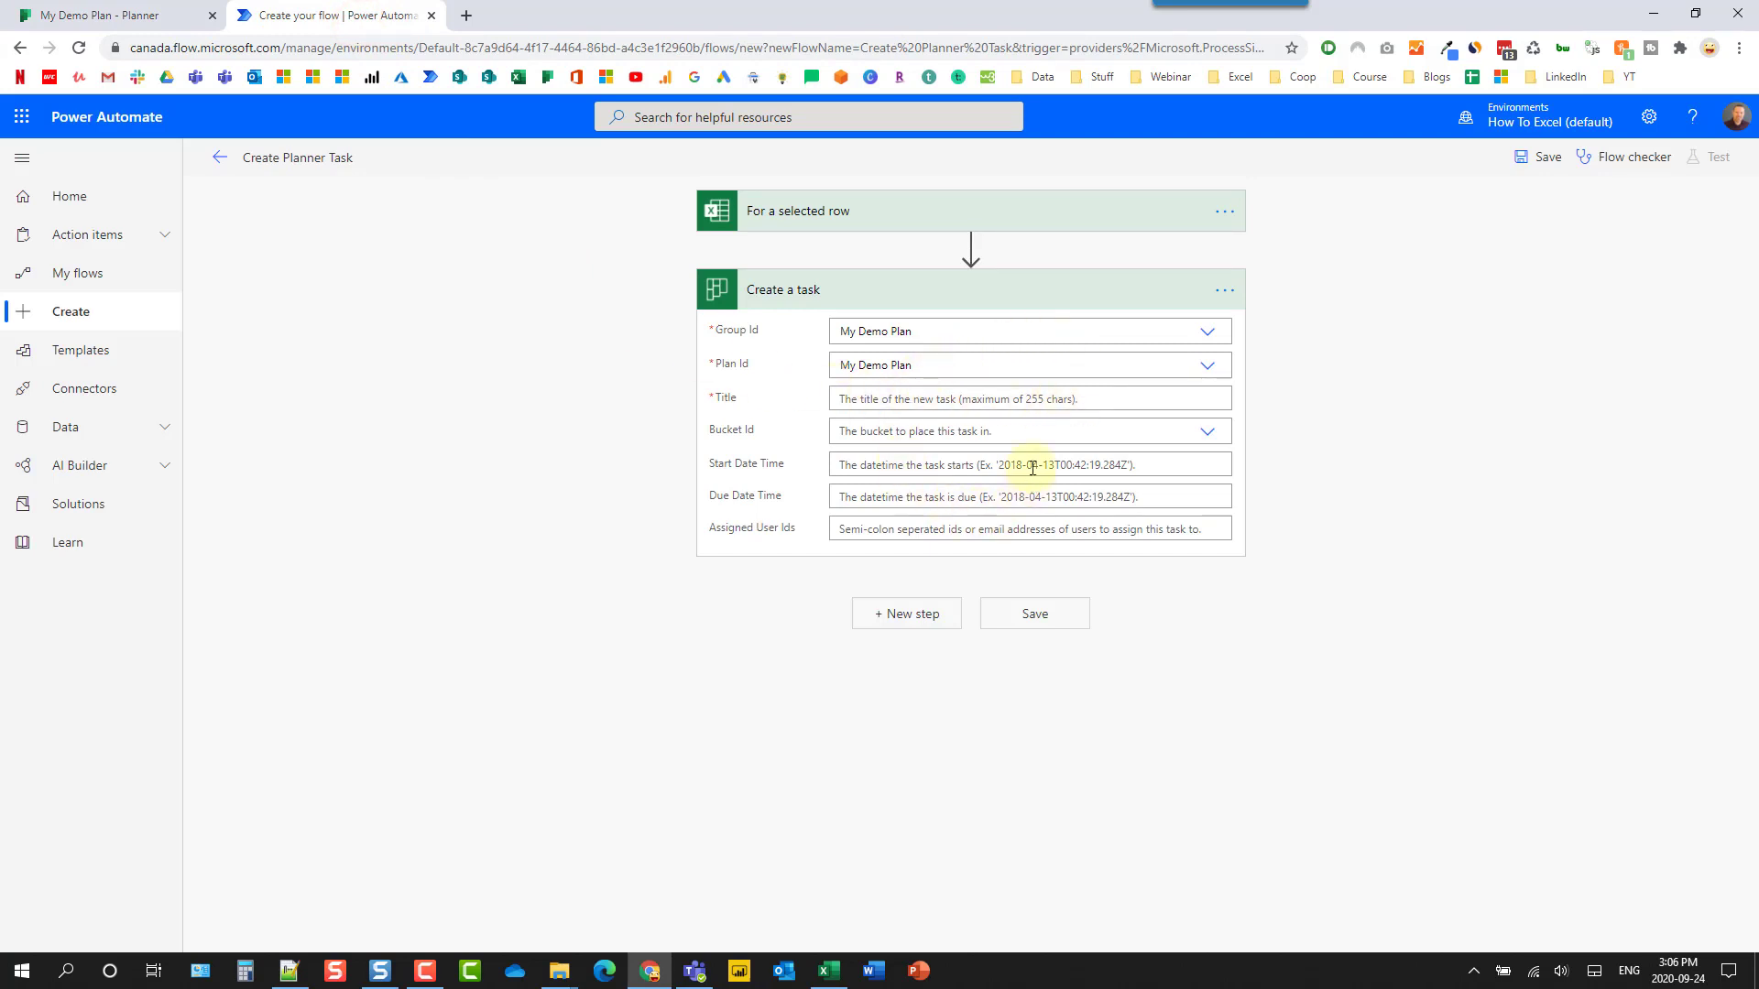
click(978, 399)
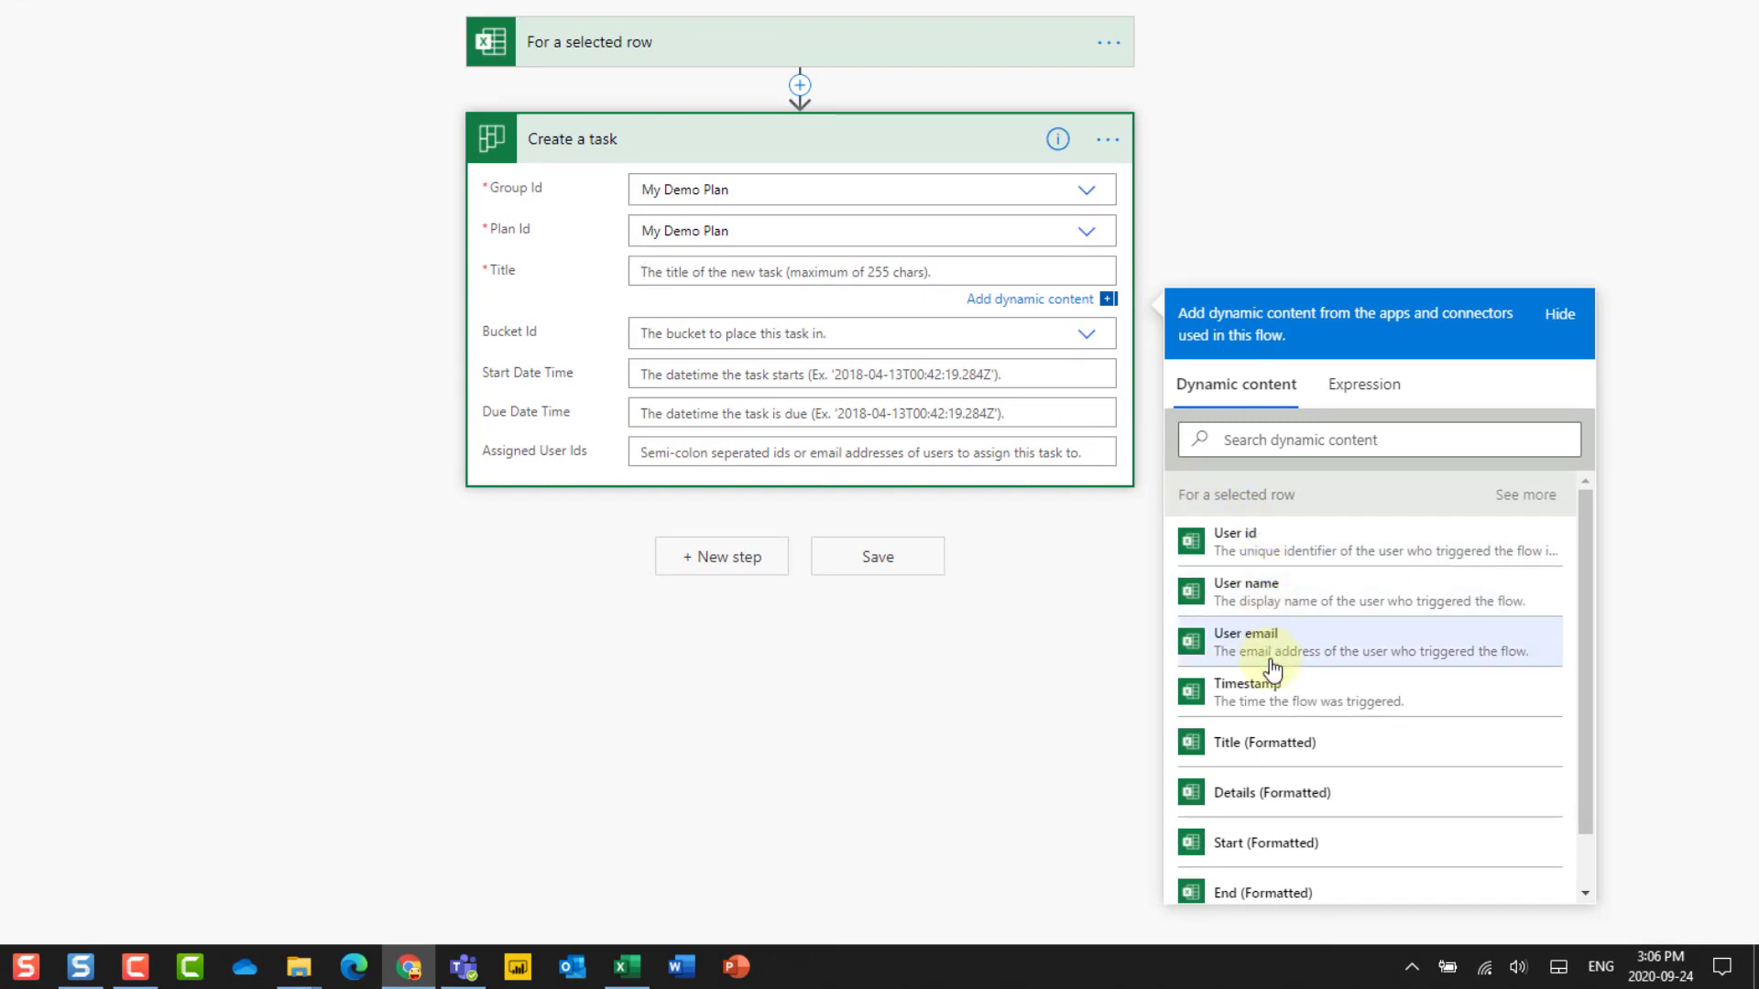
scroll(1268, 669, down, 2)
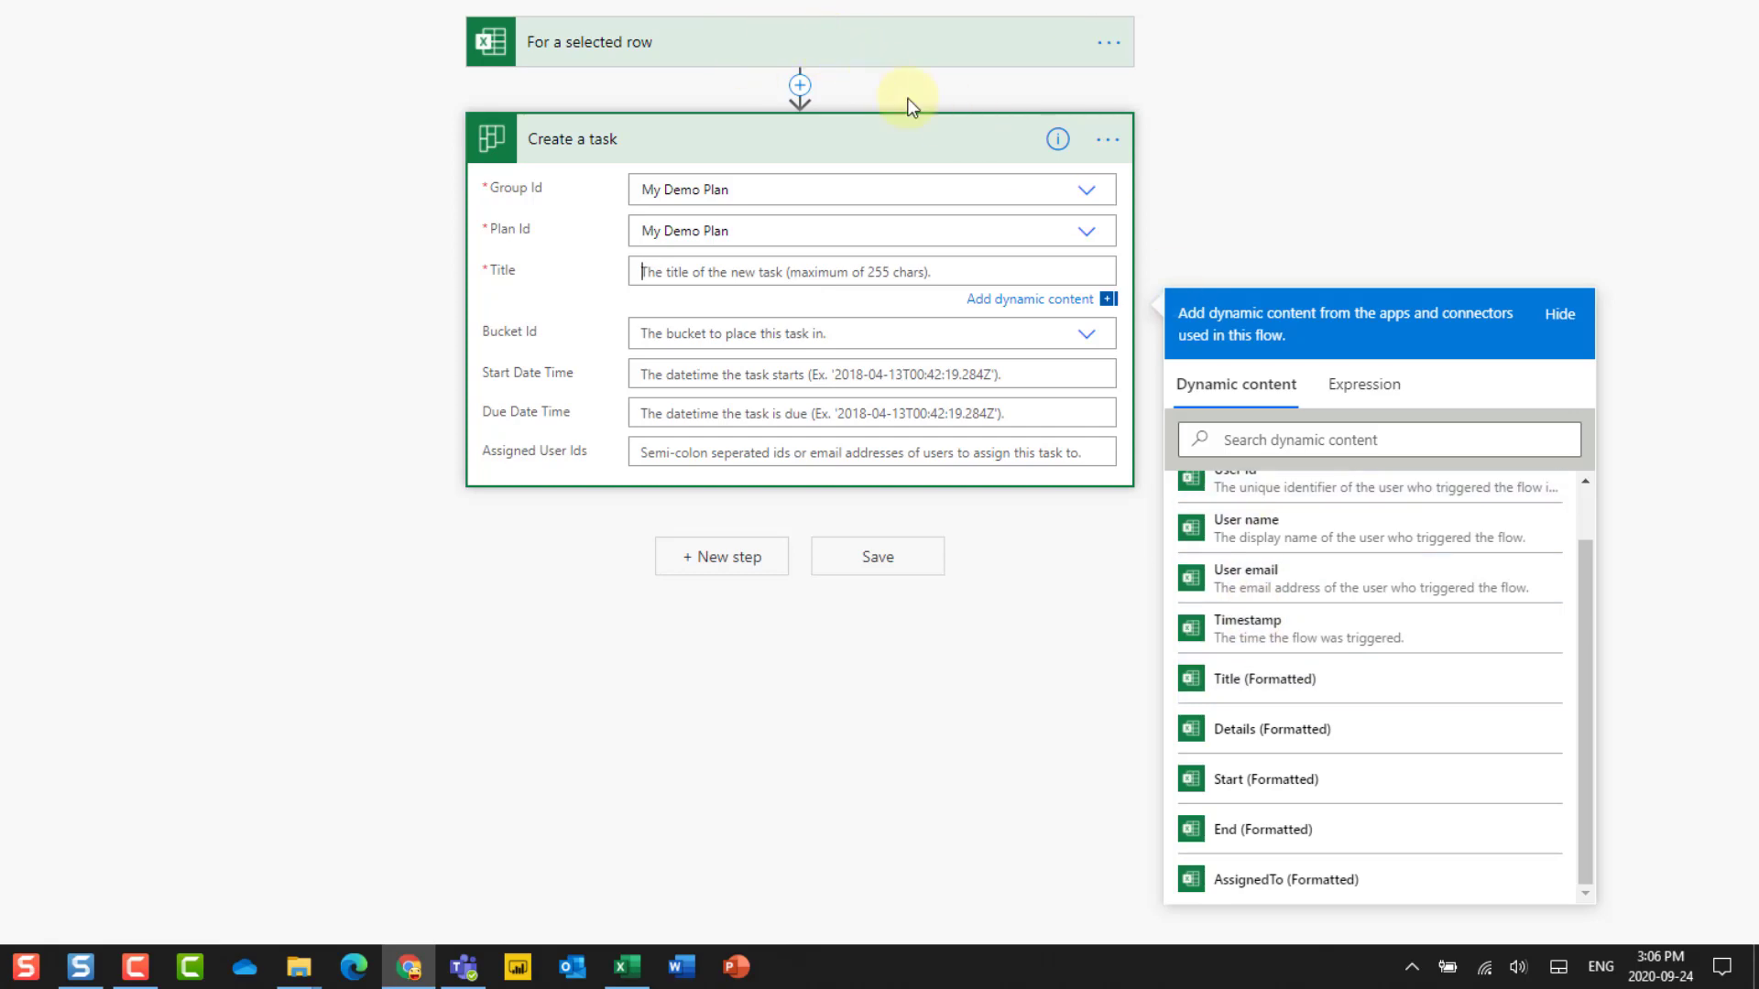
click(1287, 681)
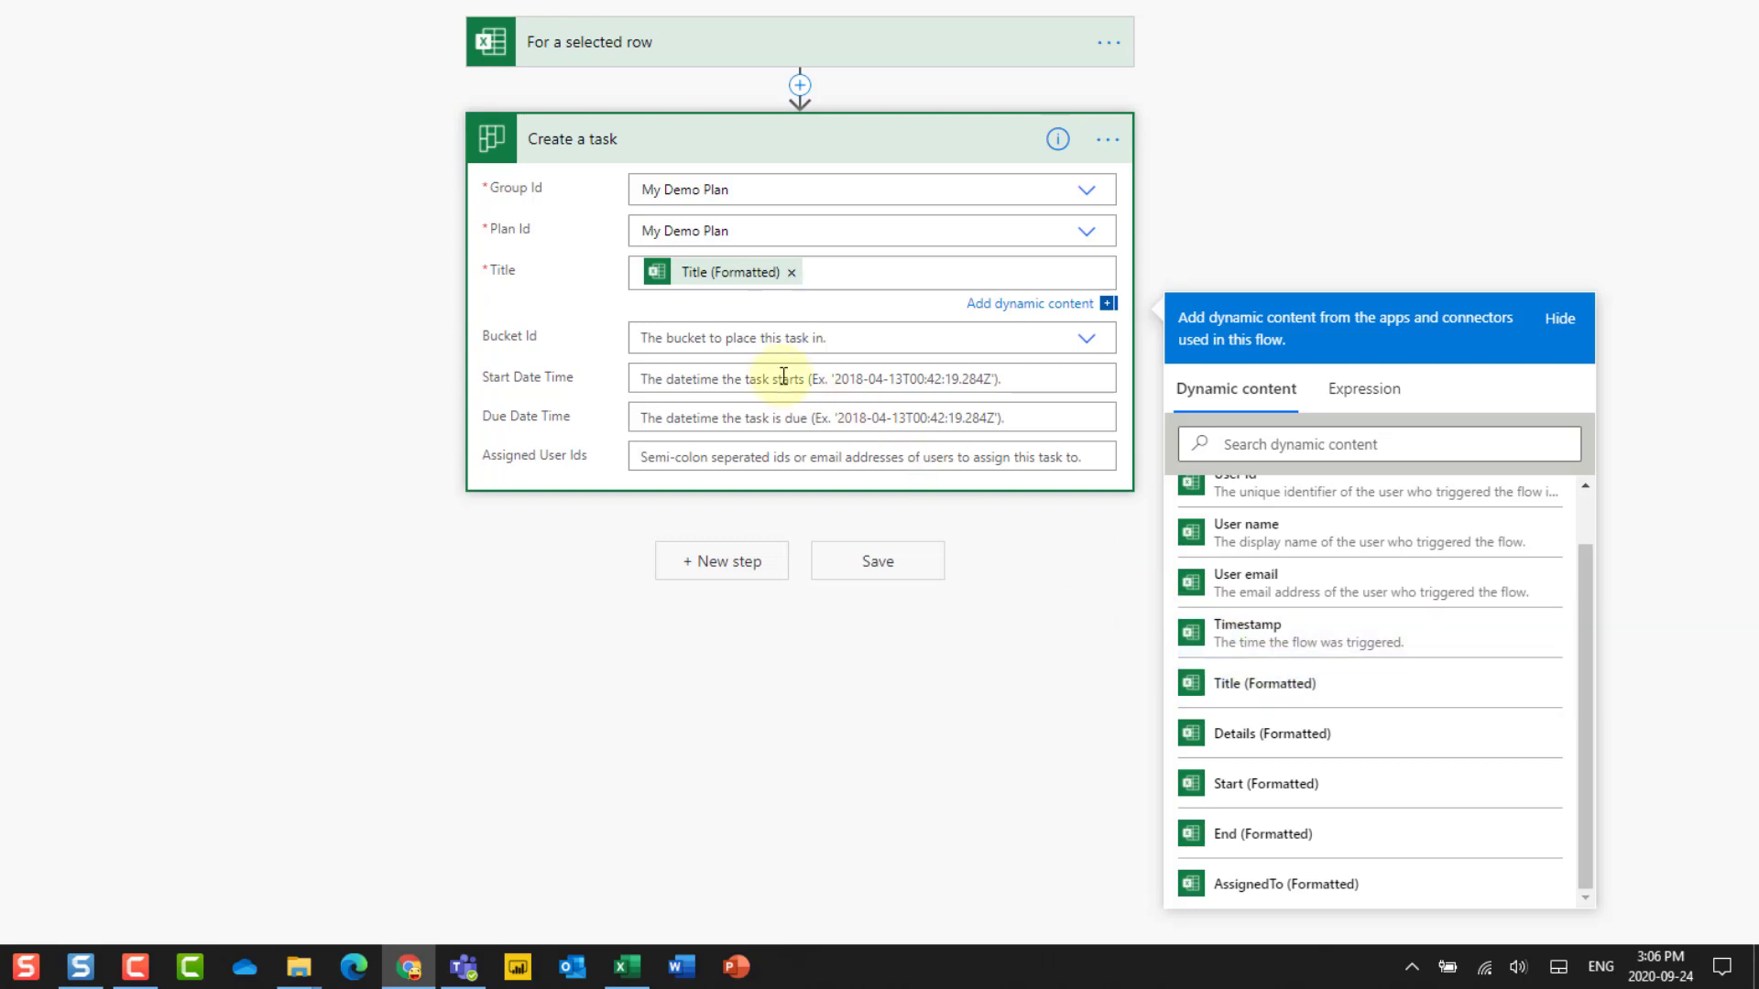
click(714, 338)
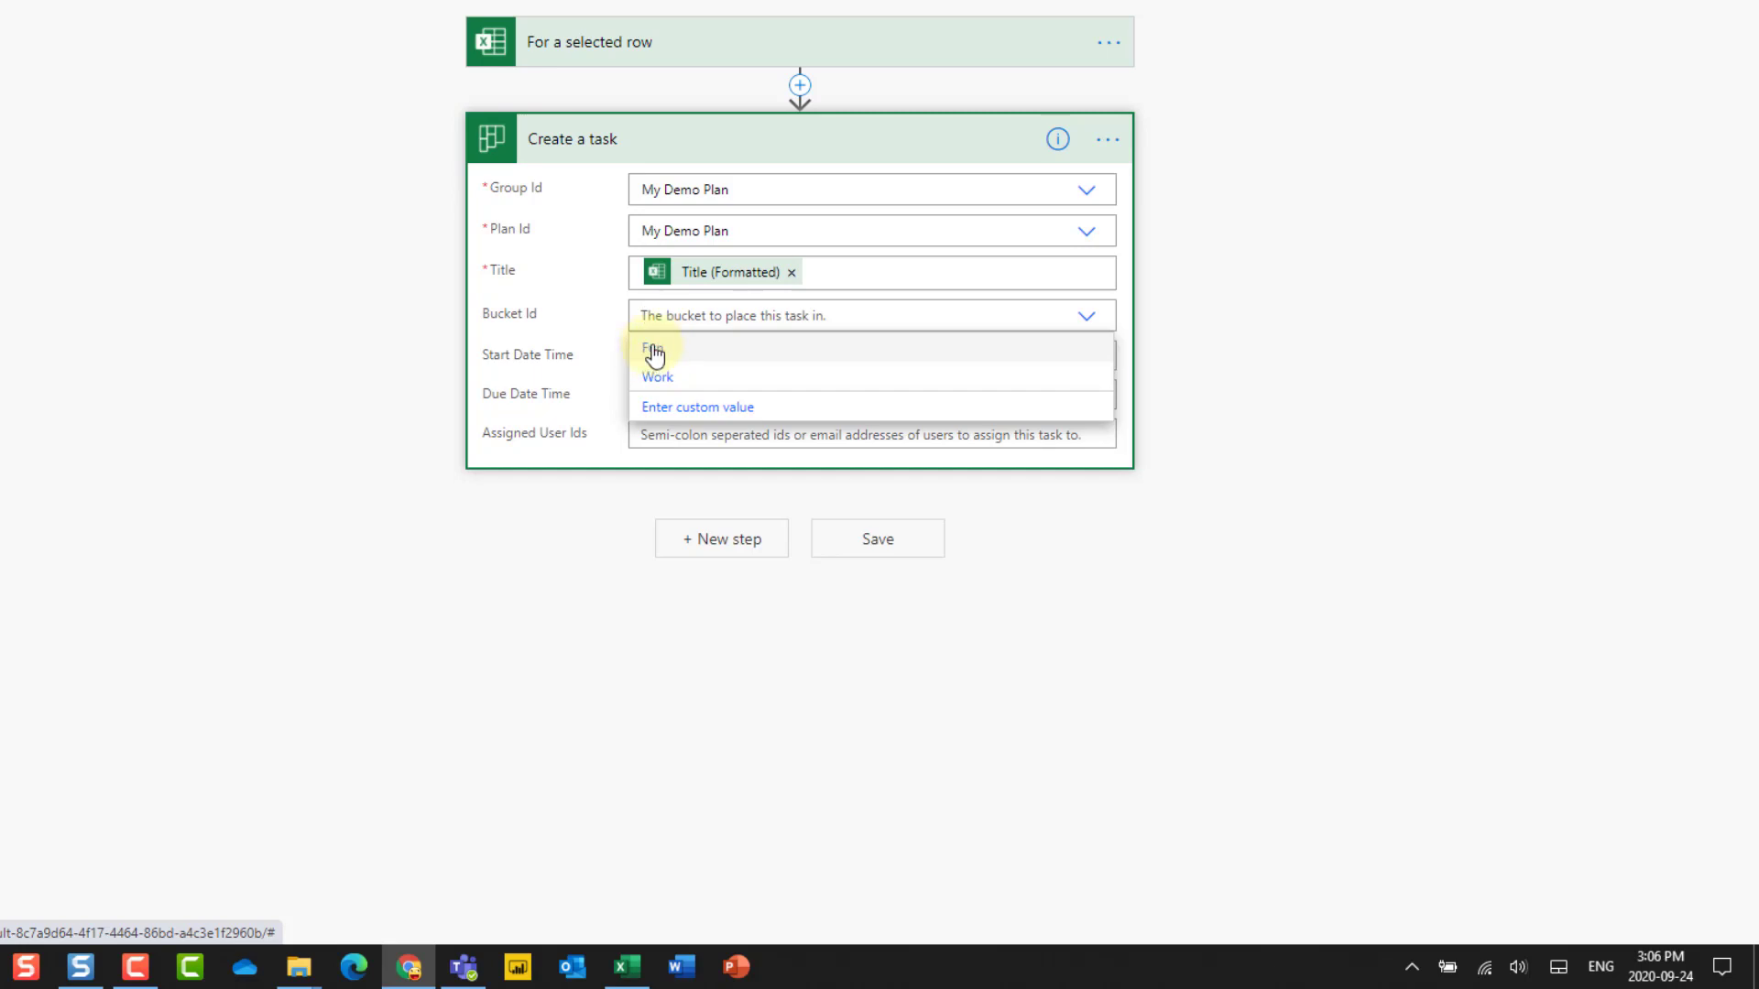
click(703, 357)
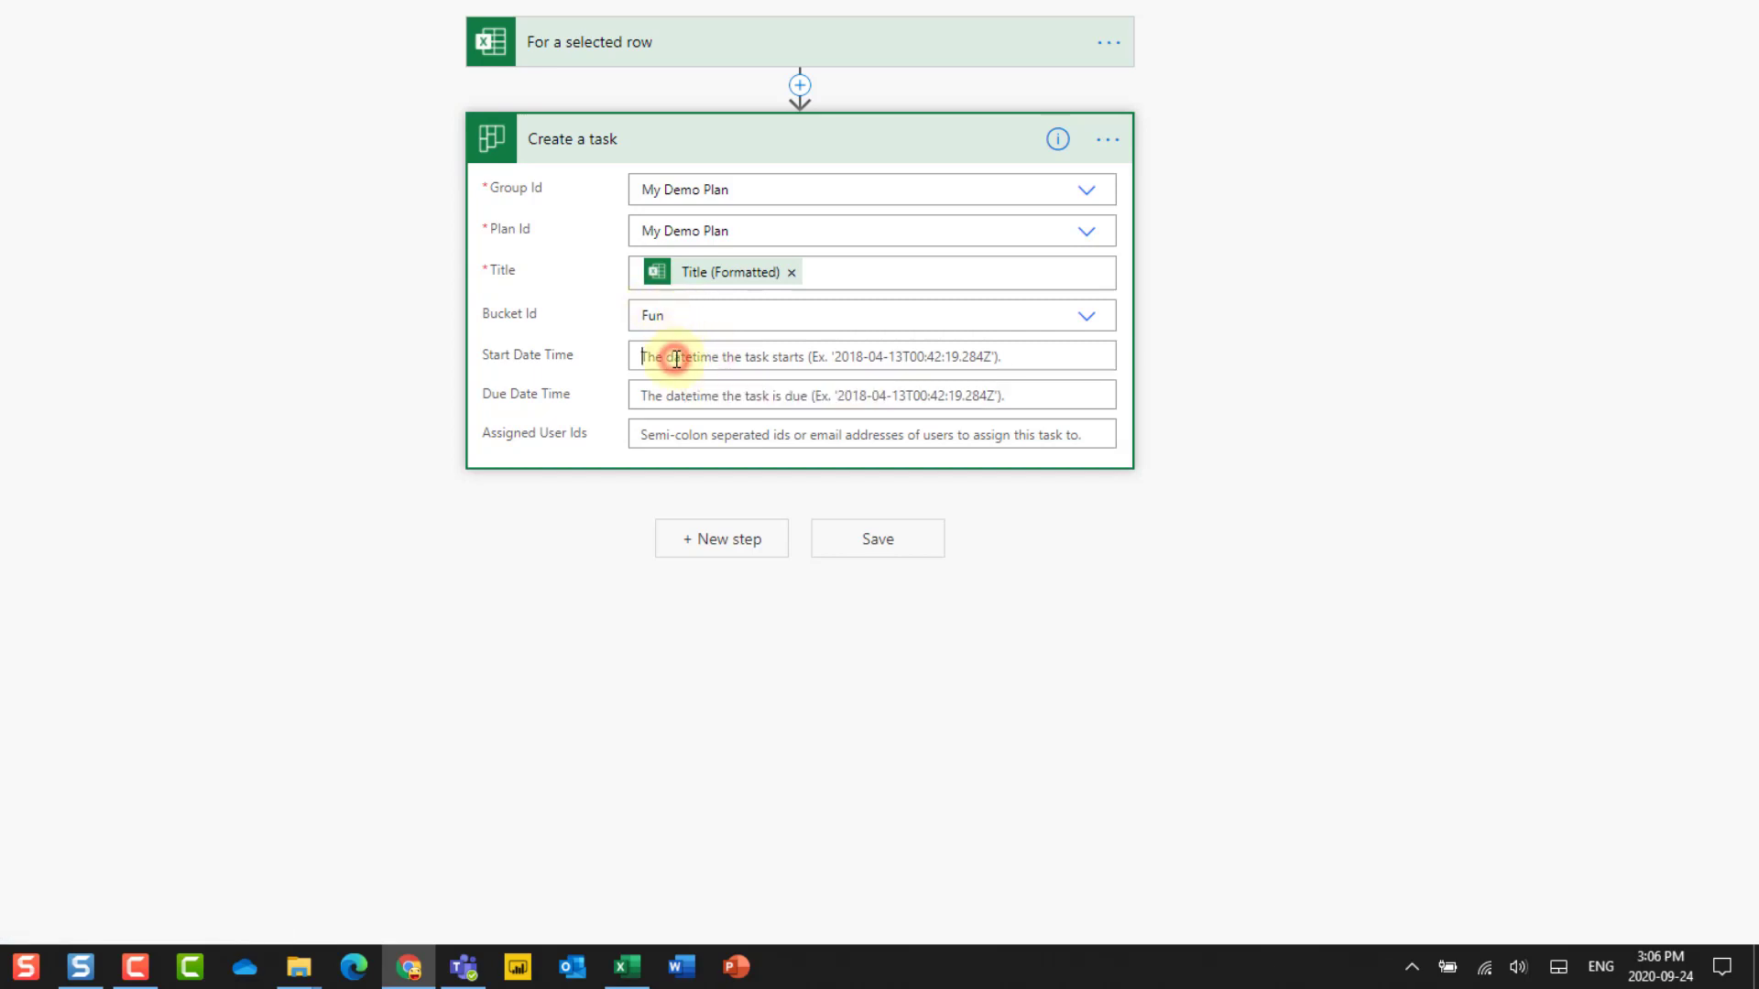
Map Start, End and AssignedTo to start date, due date and assigned users, then save
click(676, 357)
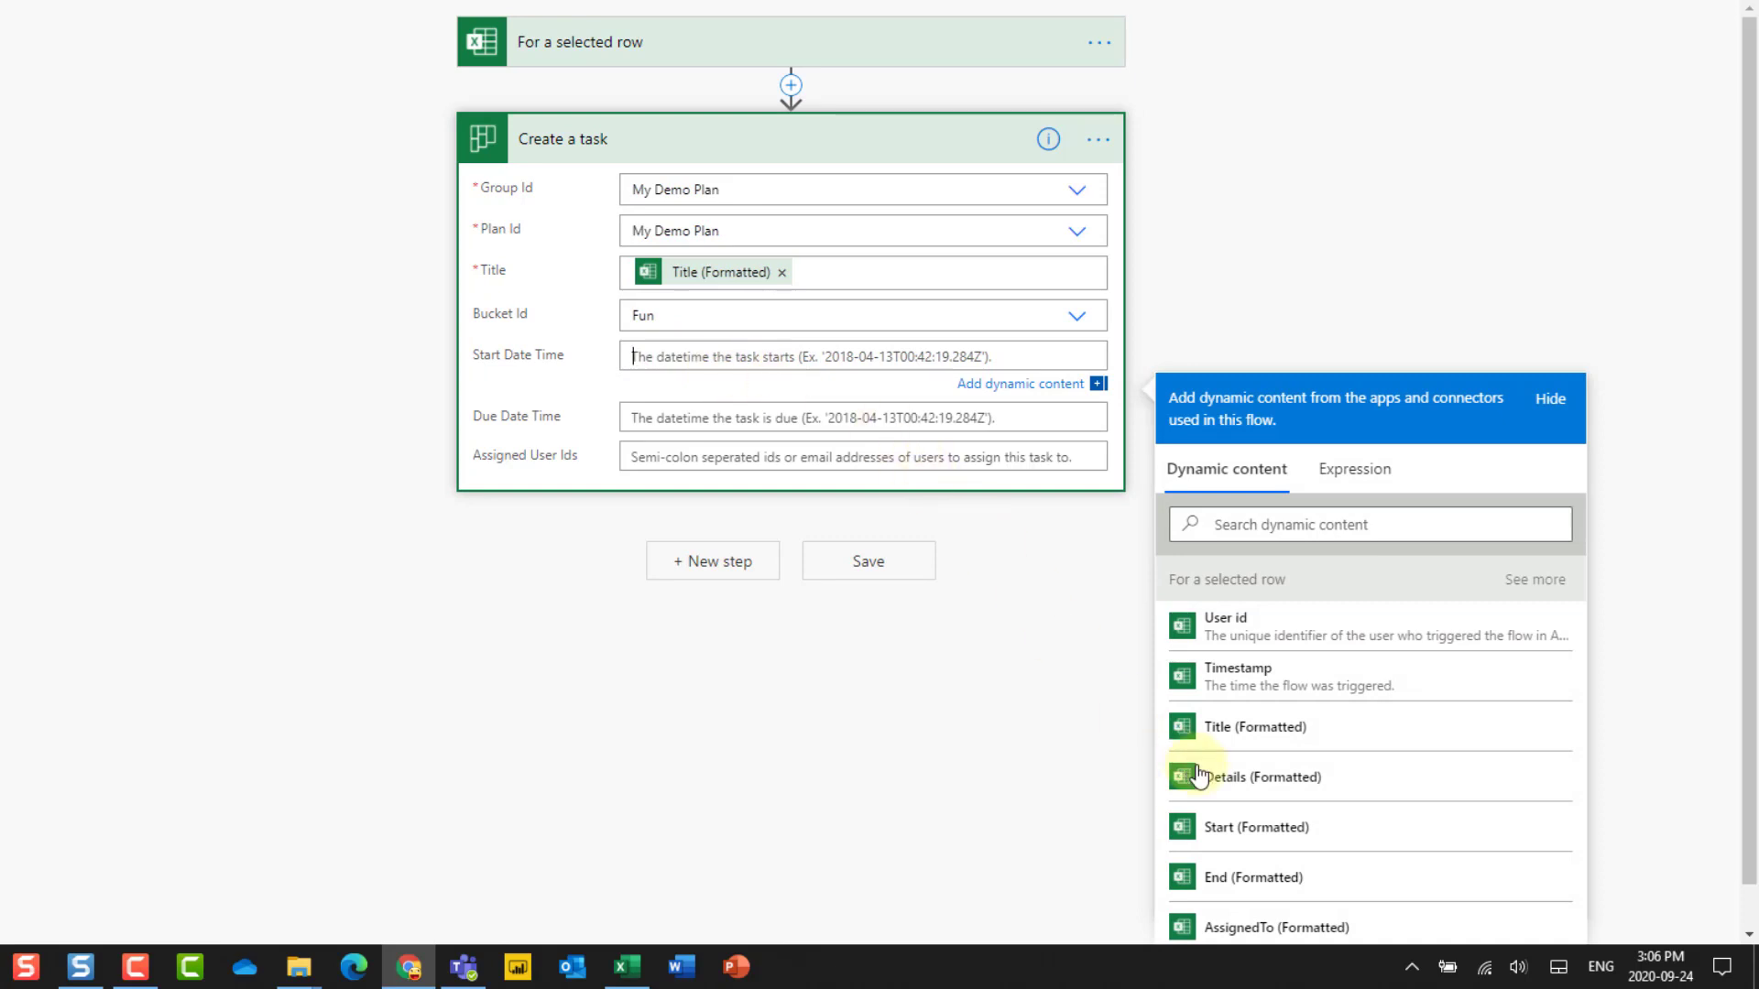
click(1277, 829)
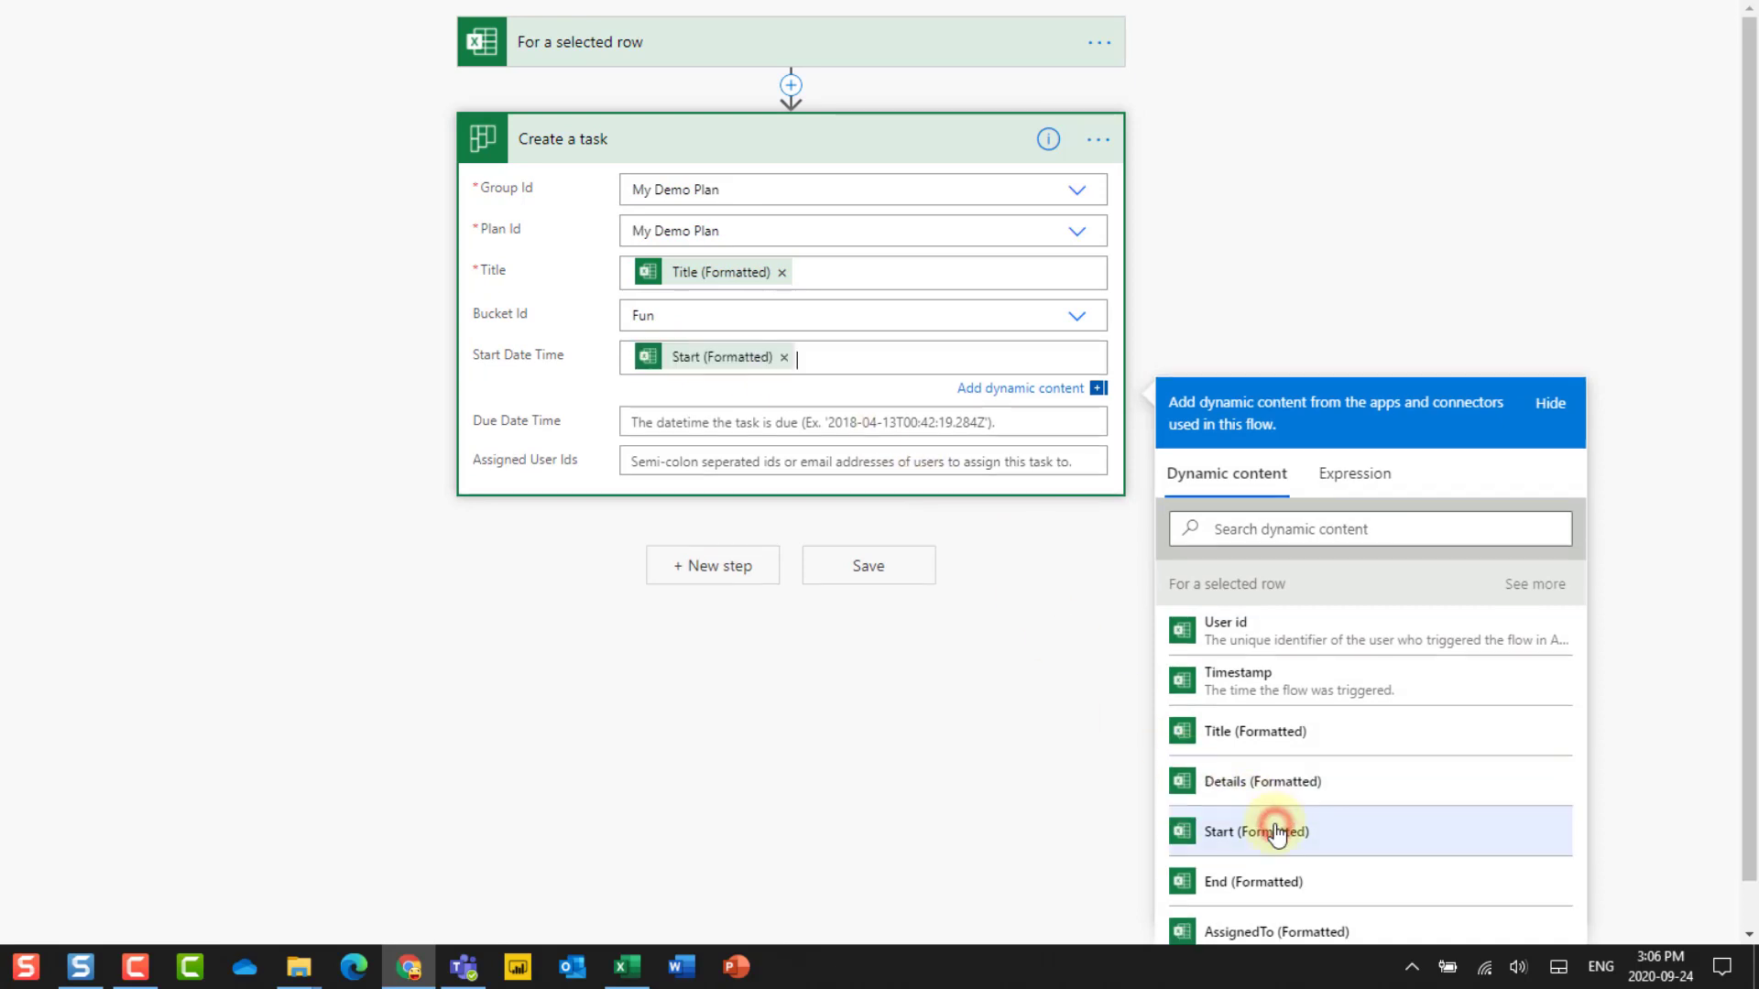
click(694, 419)
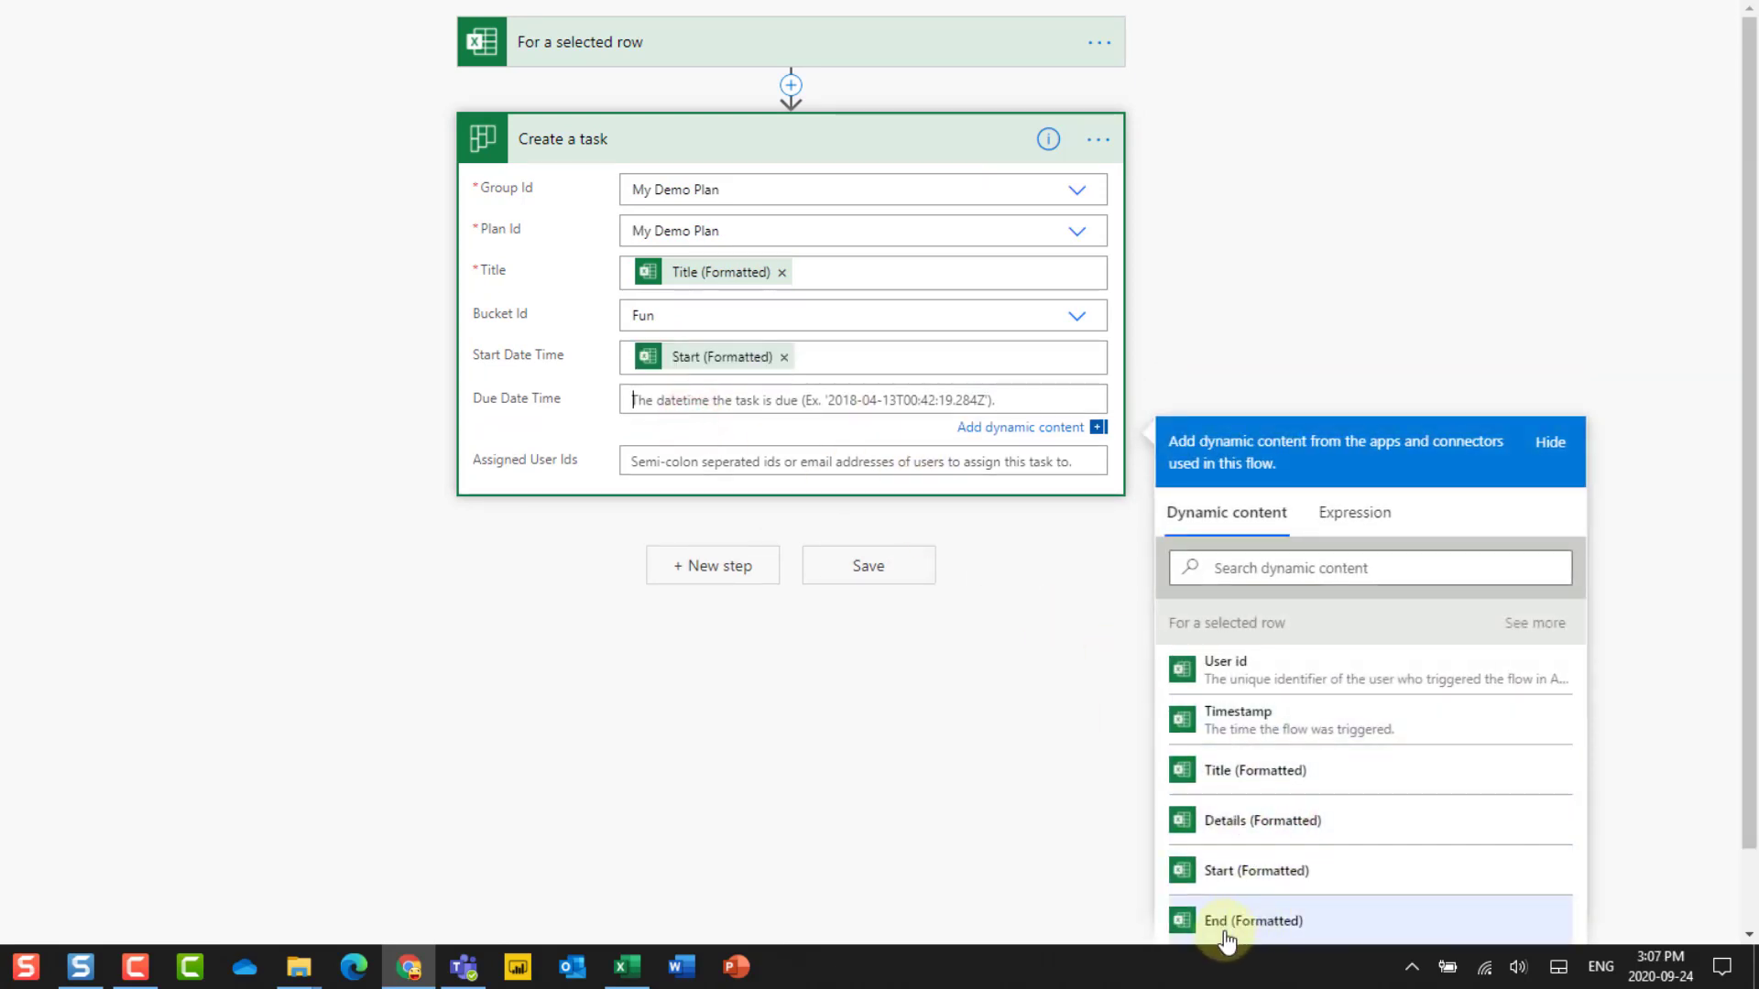
click(1235, 919)
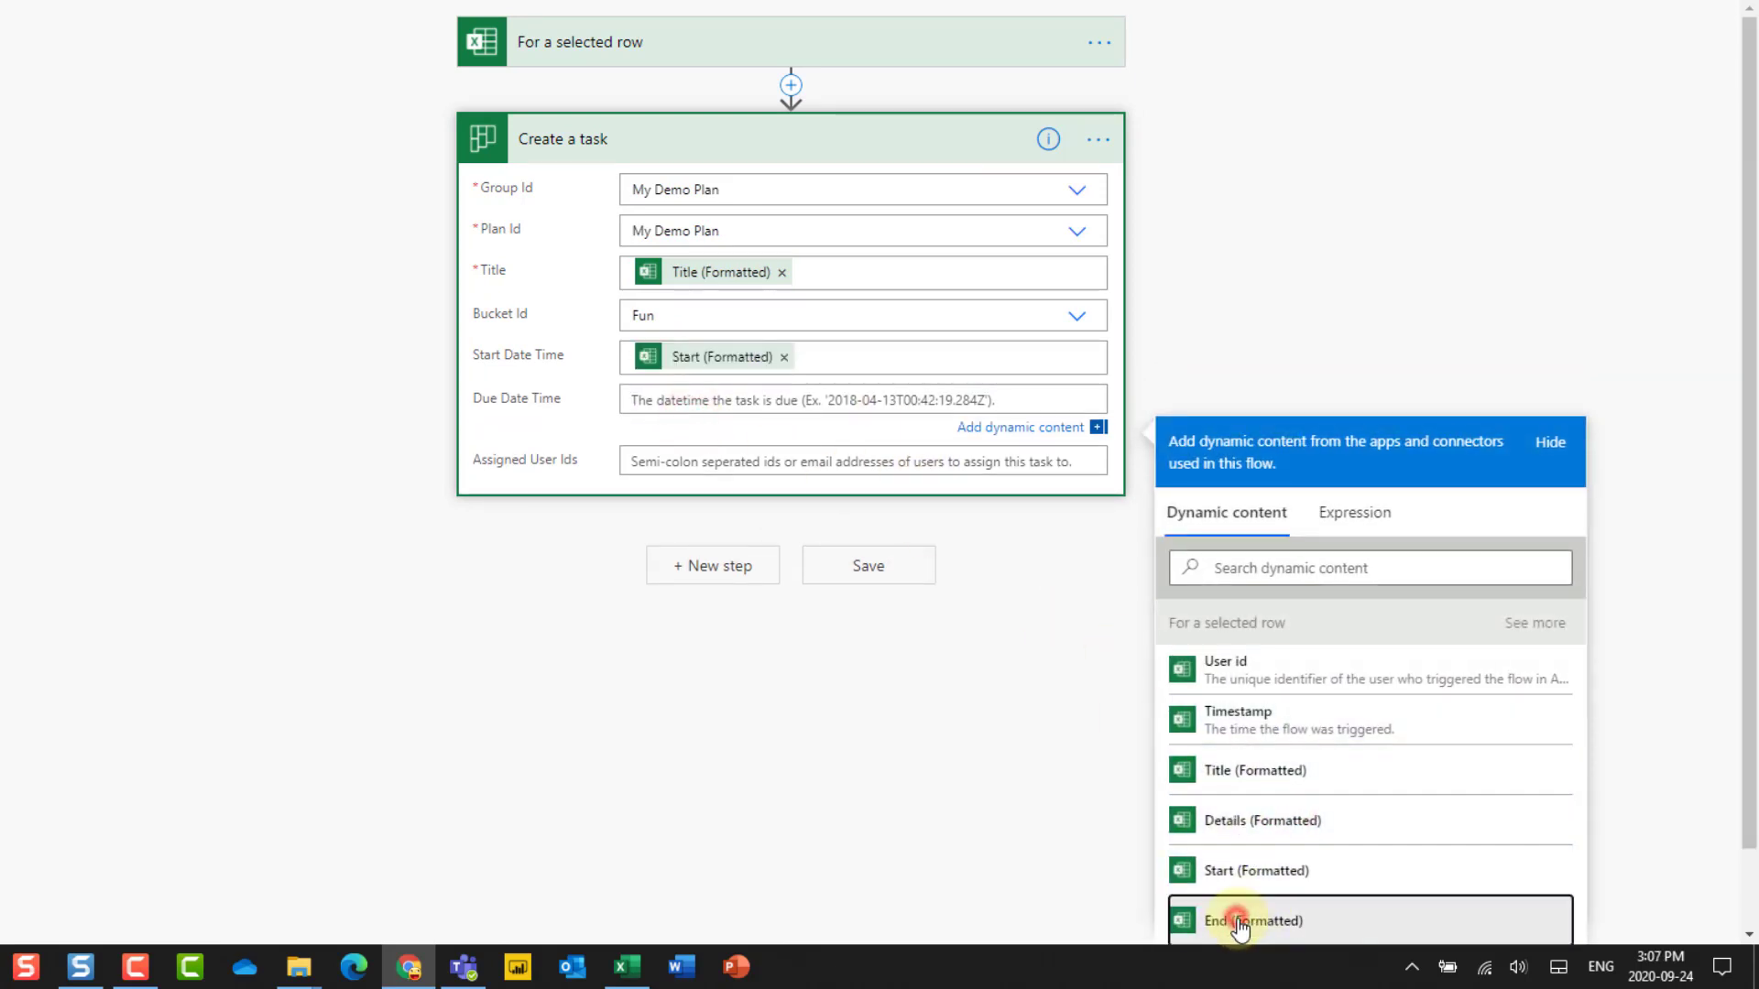
click(669, 465)
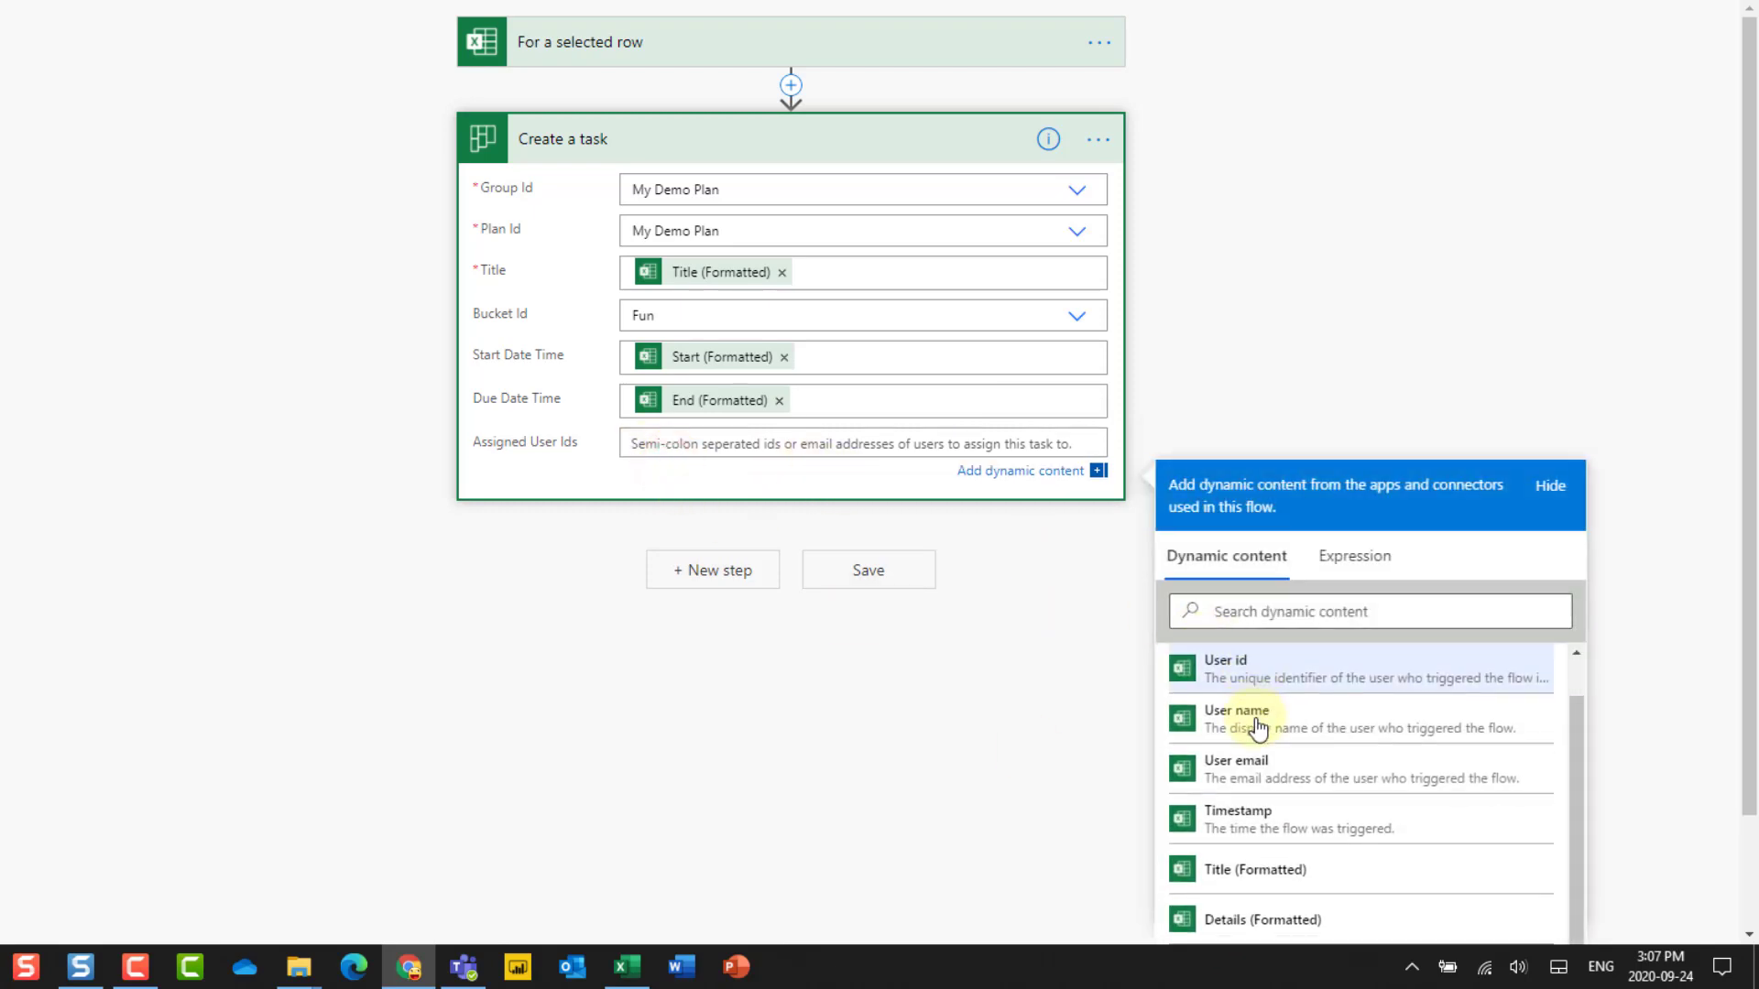
scroll(1264, 815, down, 2)
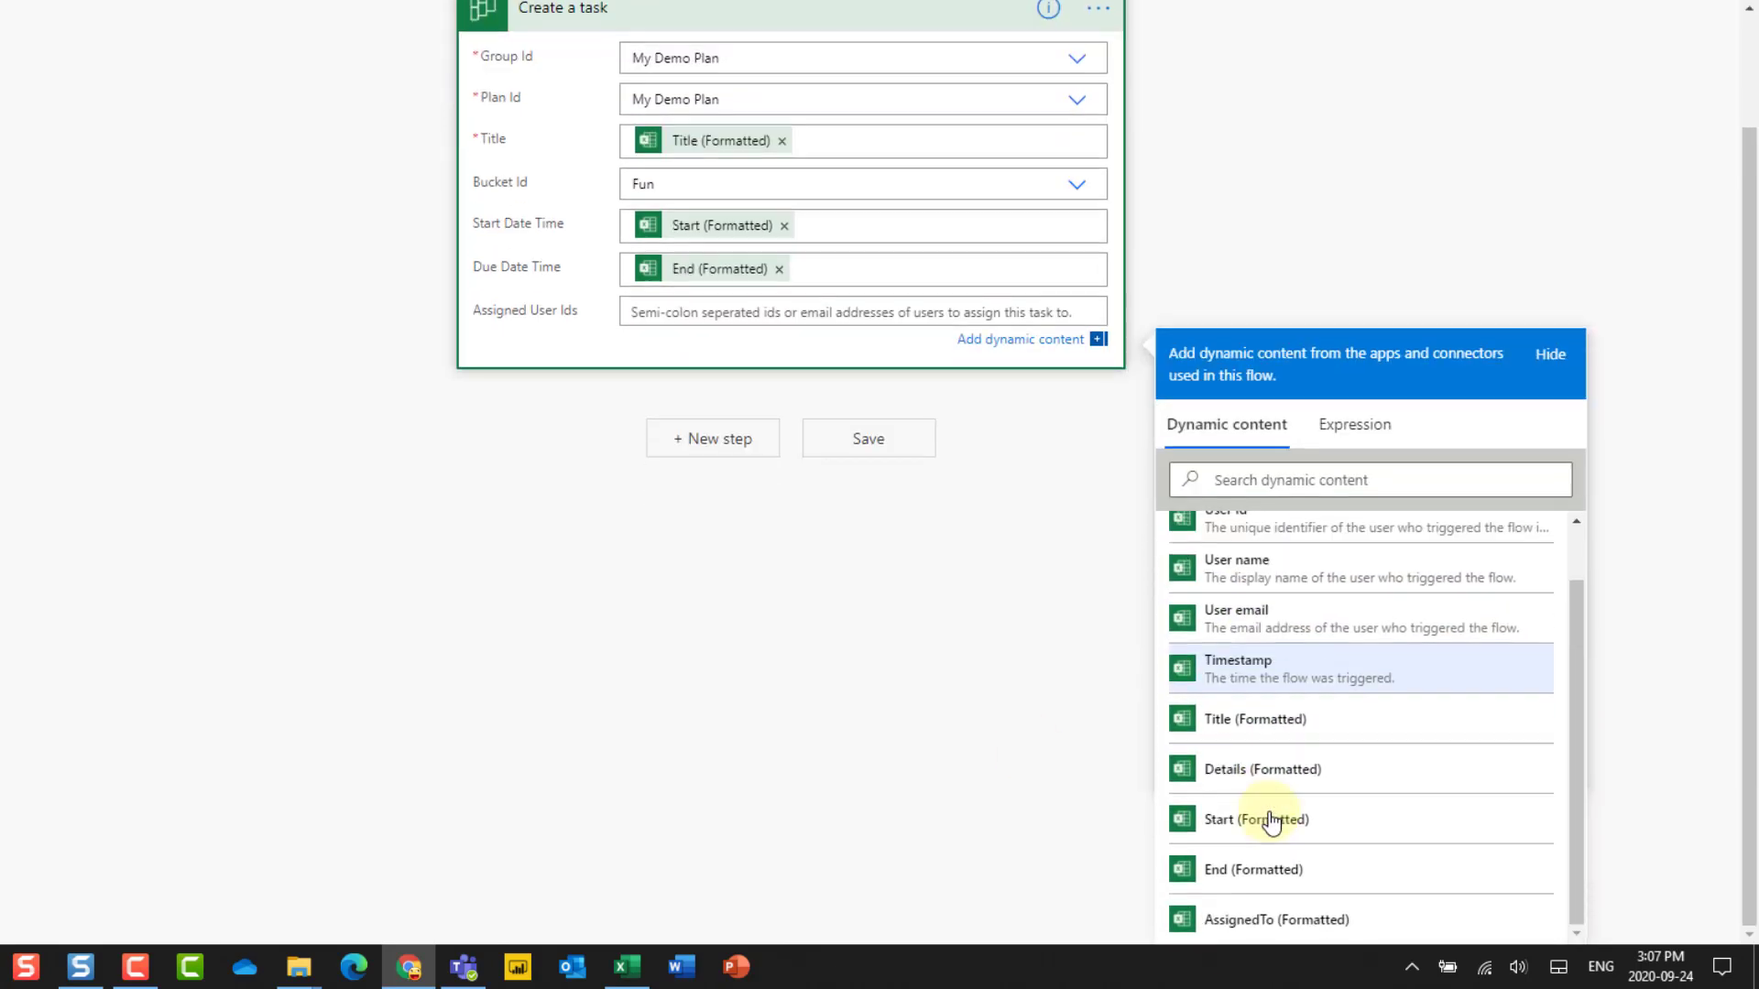
click(1272, 921)
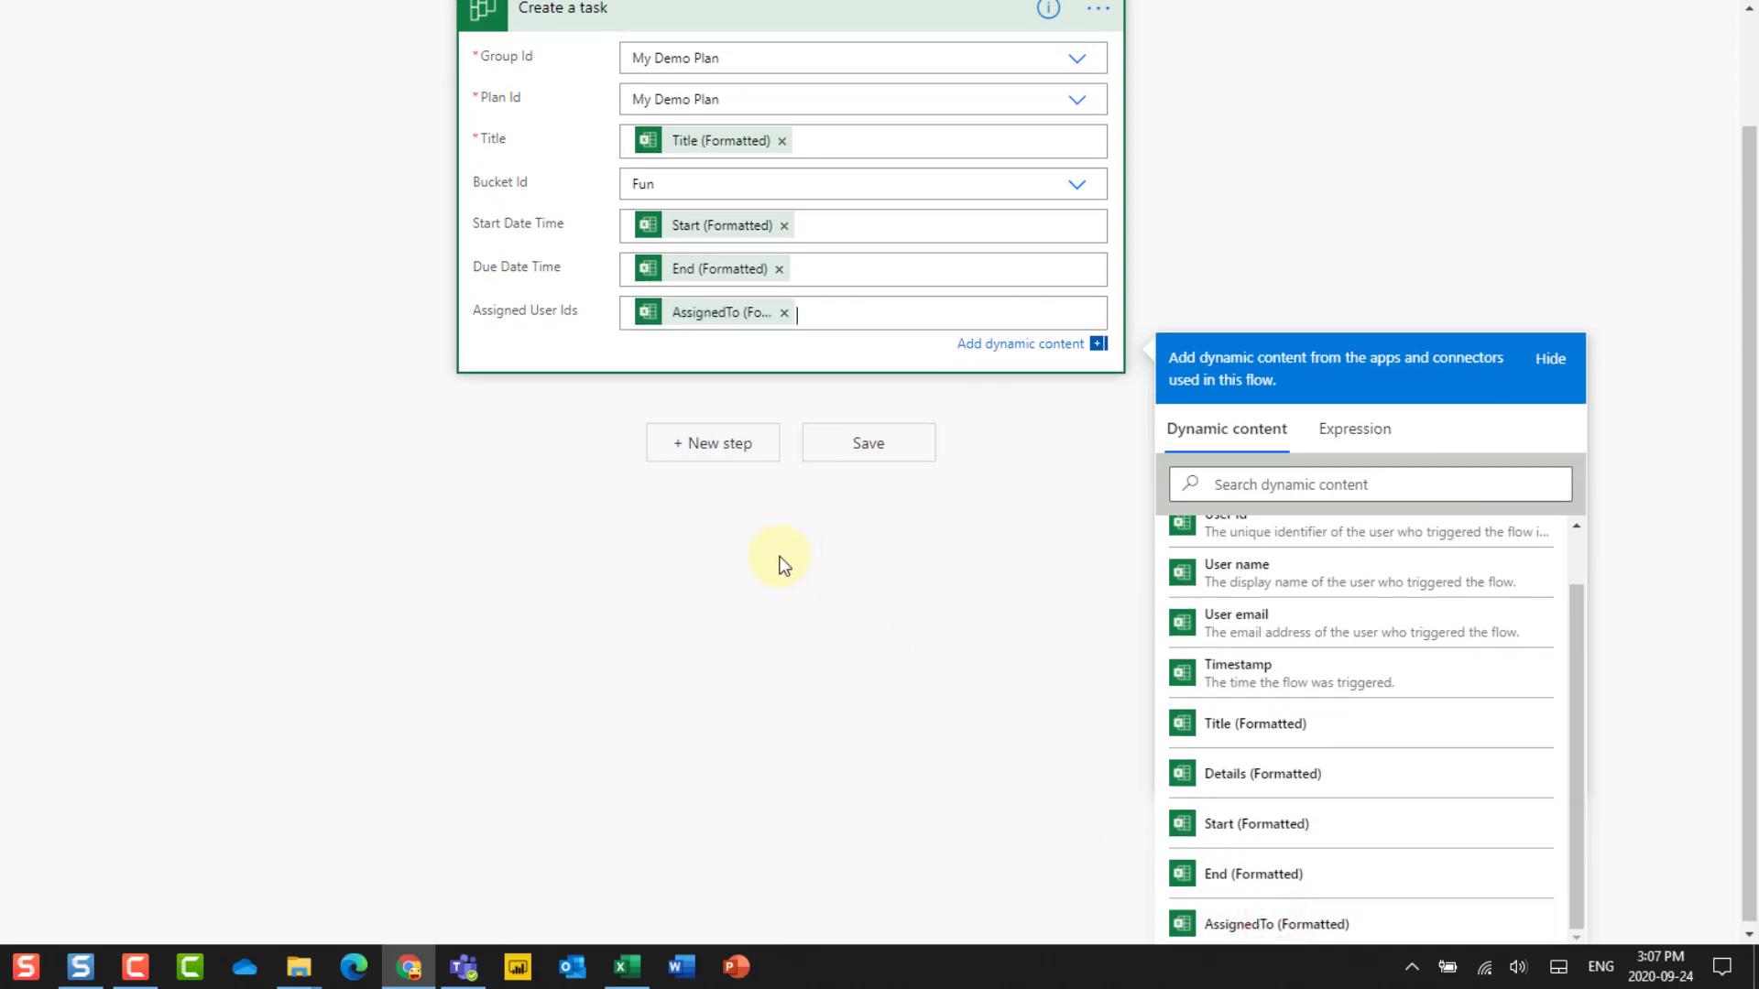
click(866, 445)
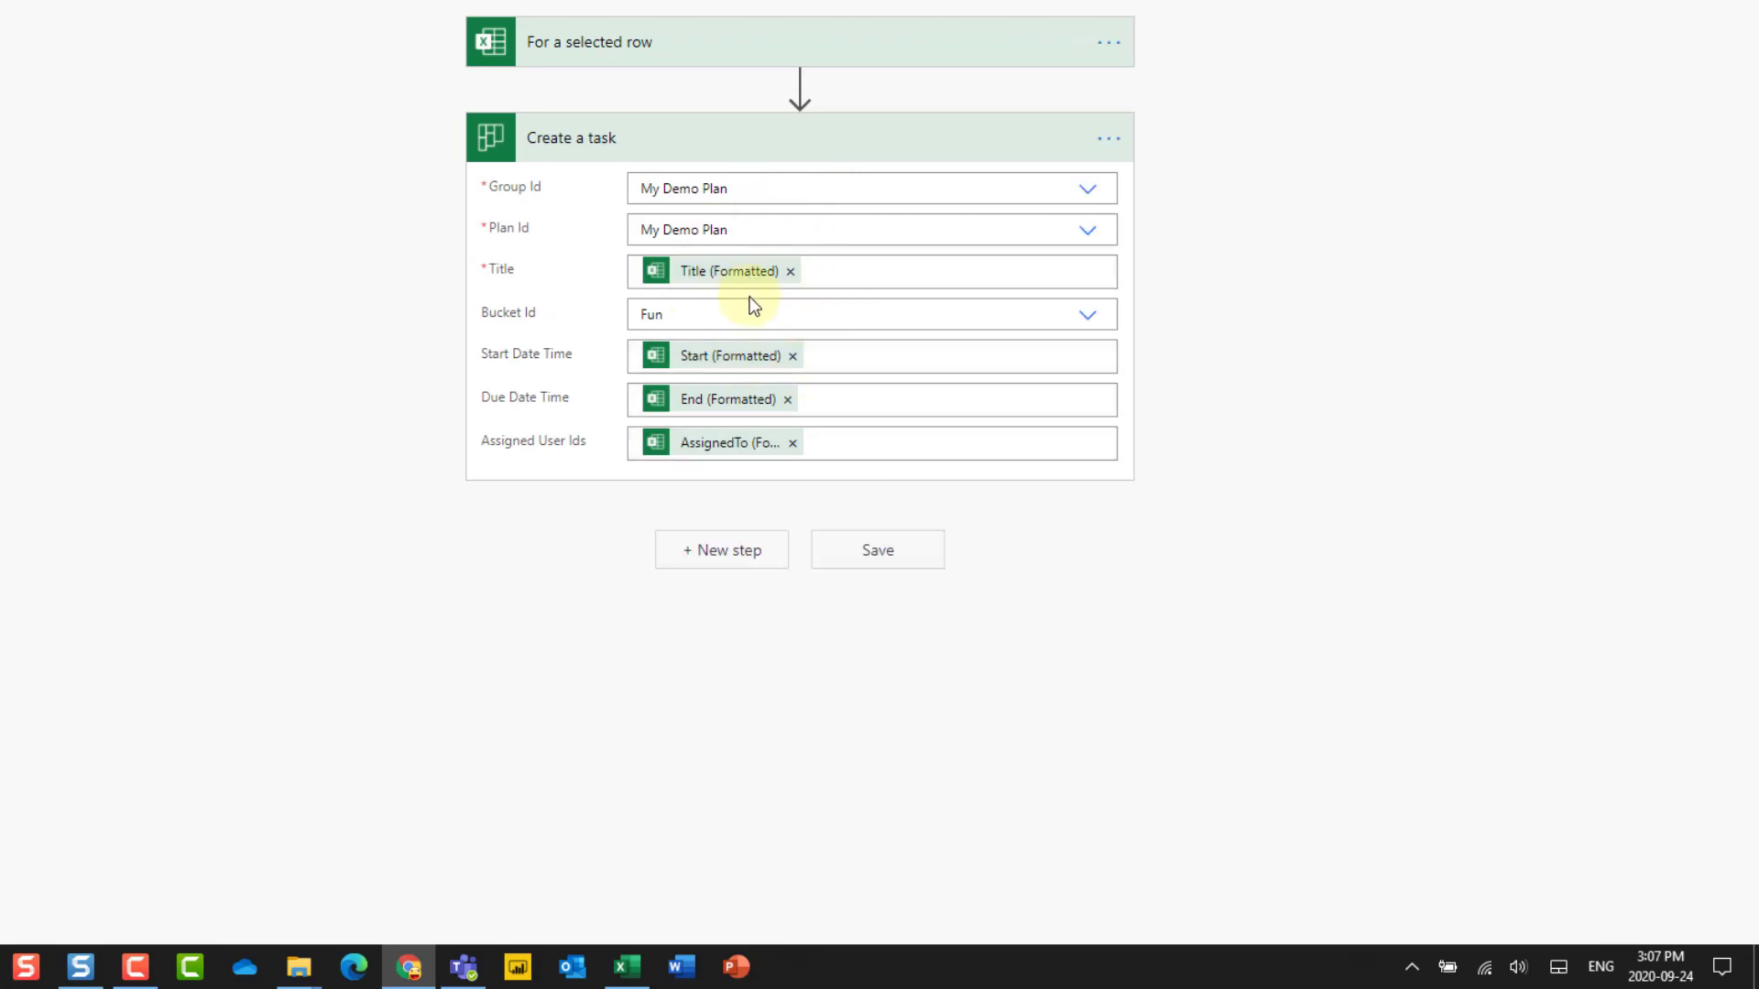
Search 'planner' and add the Planner 'Update task details' action after Create a task
click(713, 548)
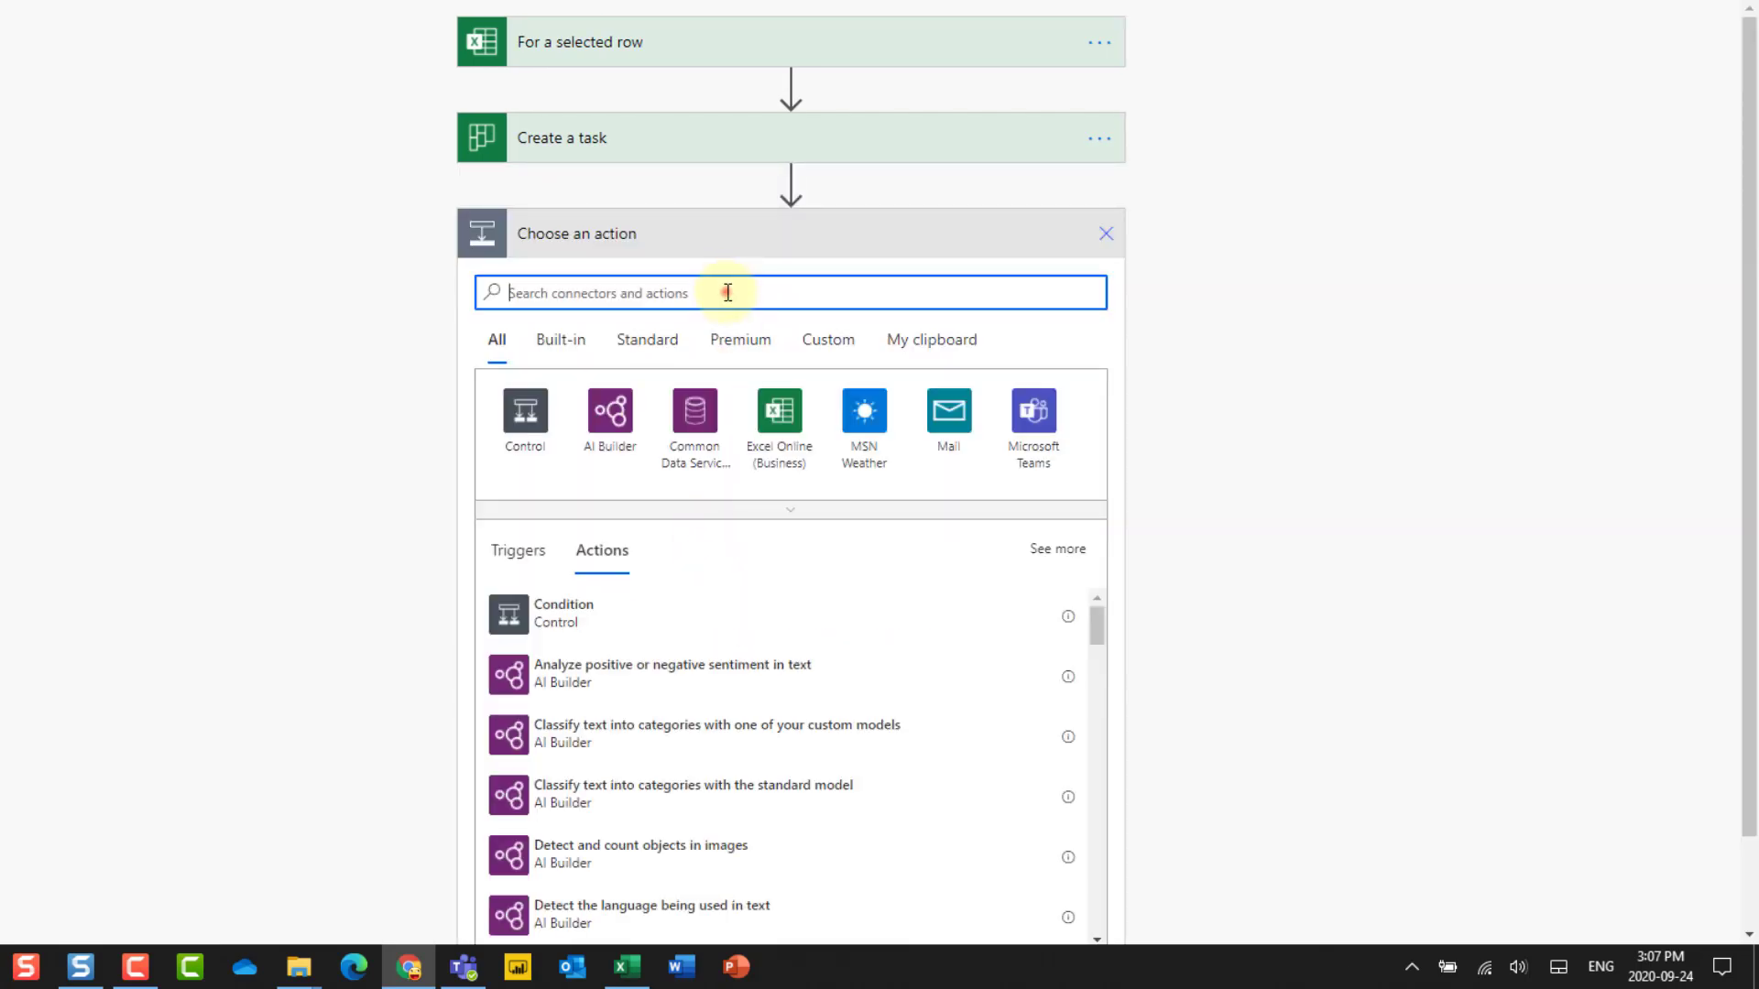
click(726, 293)
text([p)
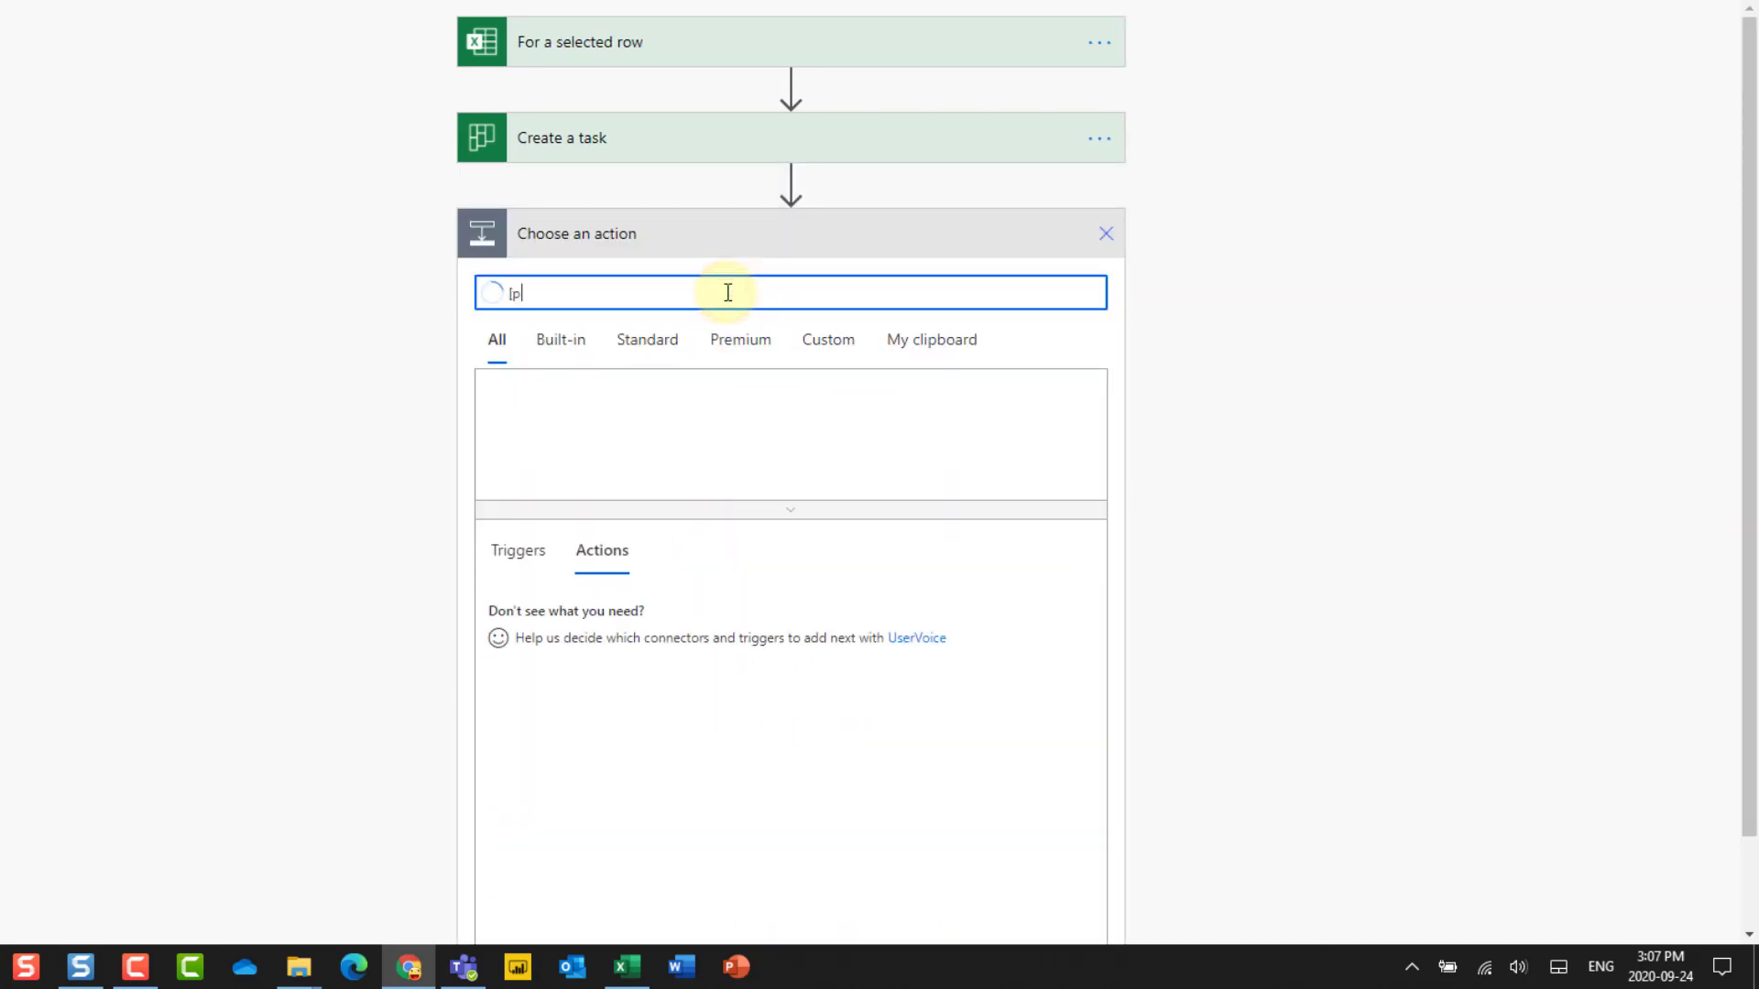
key(BackSpace)
key(BackSpace)
text(plan)
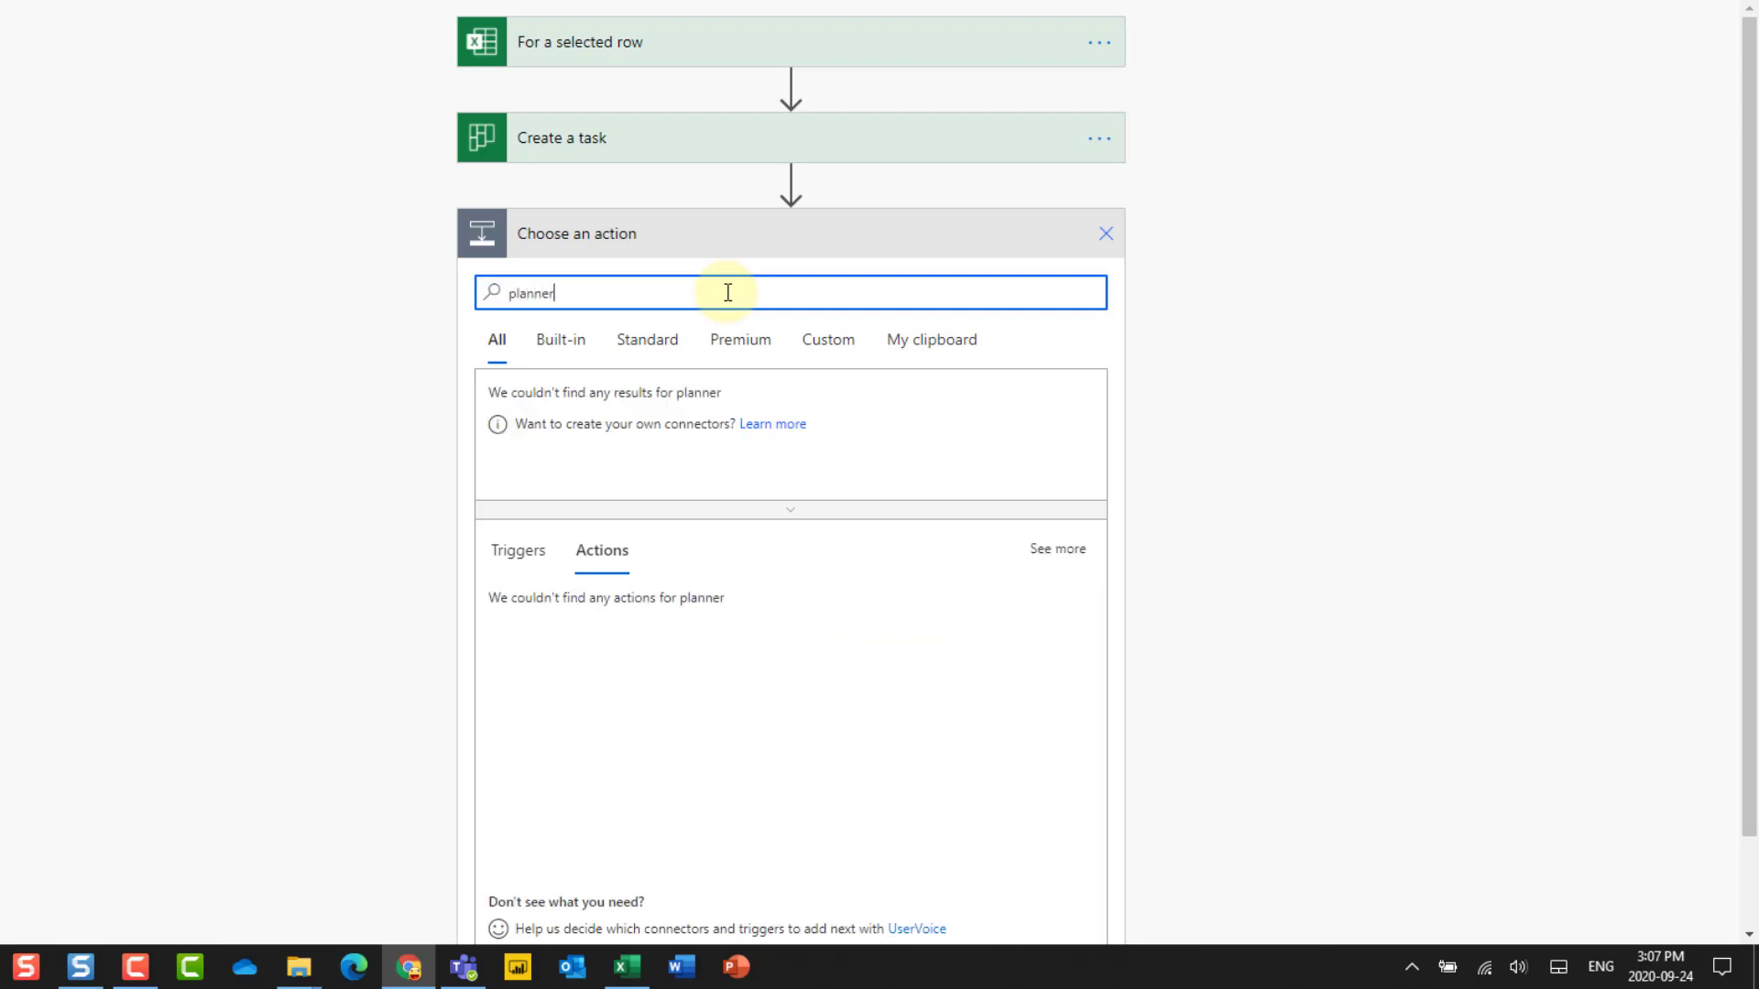
text(ner)
click(531, 419)
click(531, 419)
scroll(657, 342, down, 1)
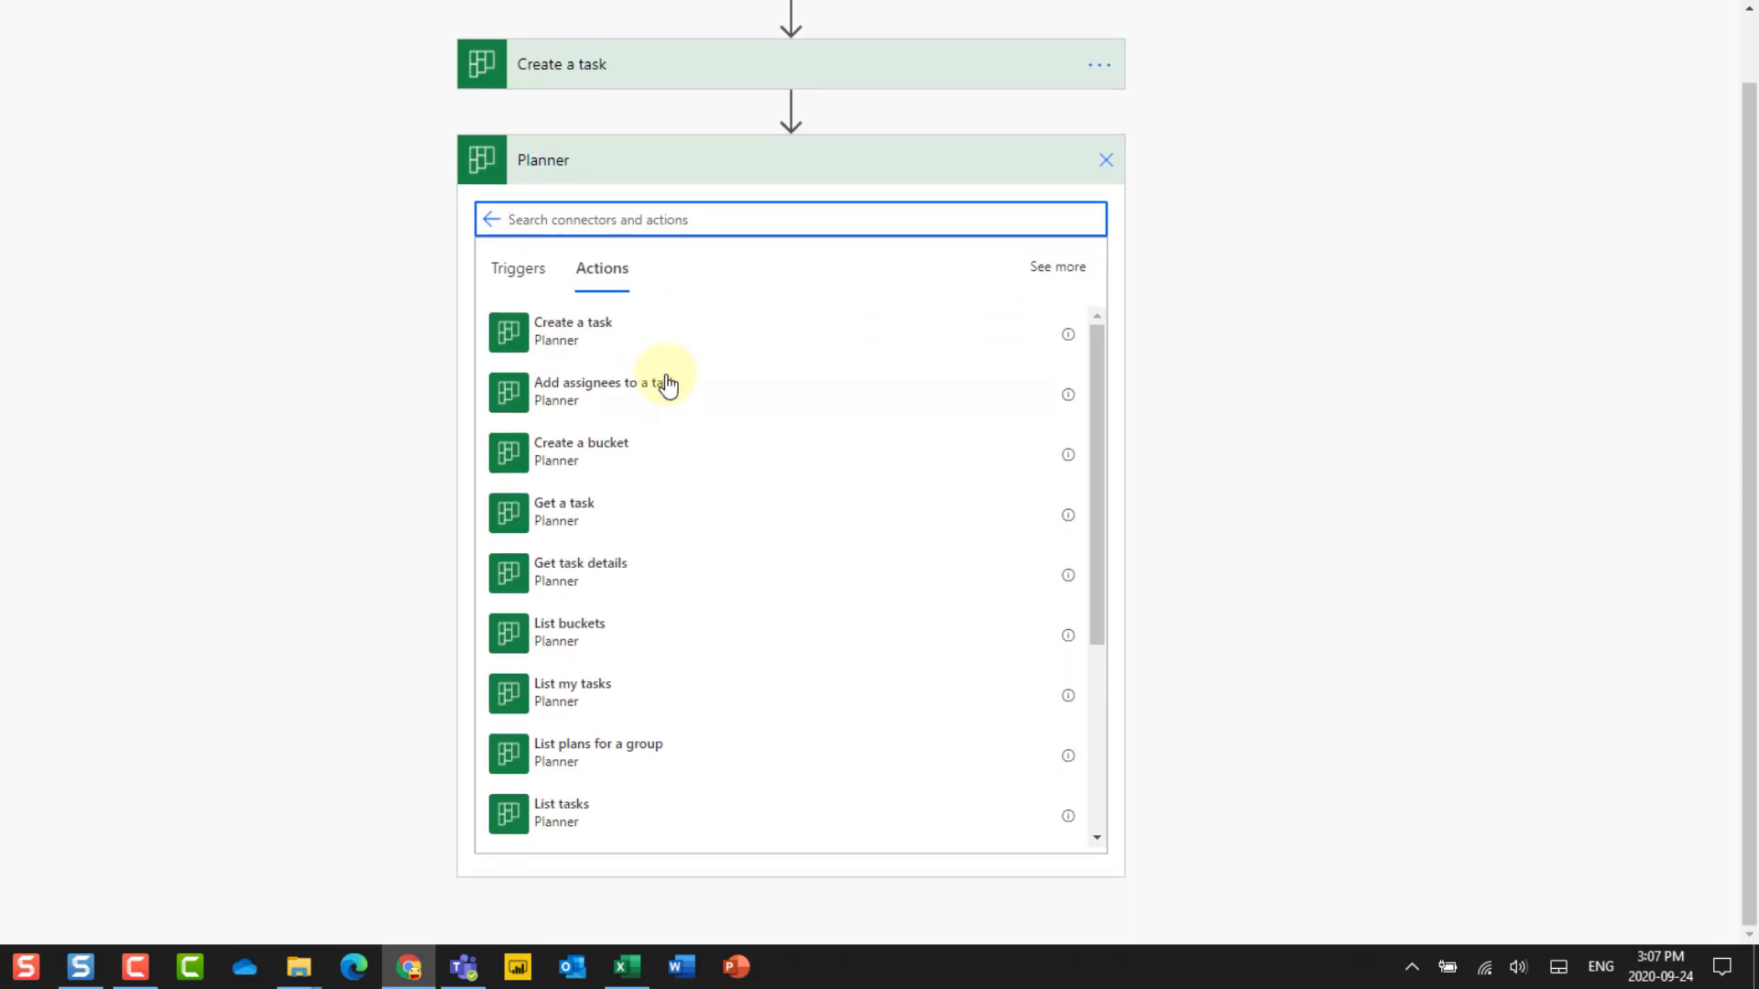
scroll(668, 381, down, 5)
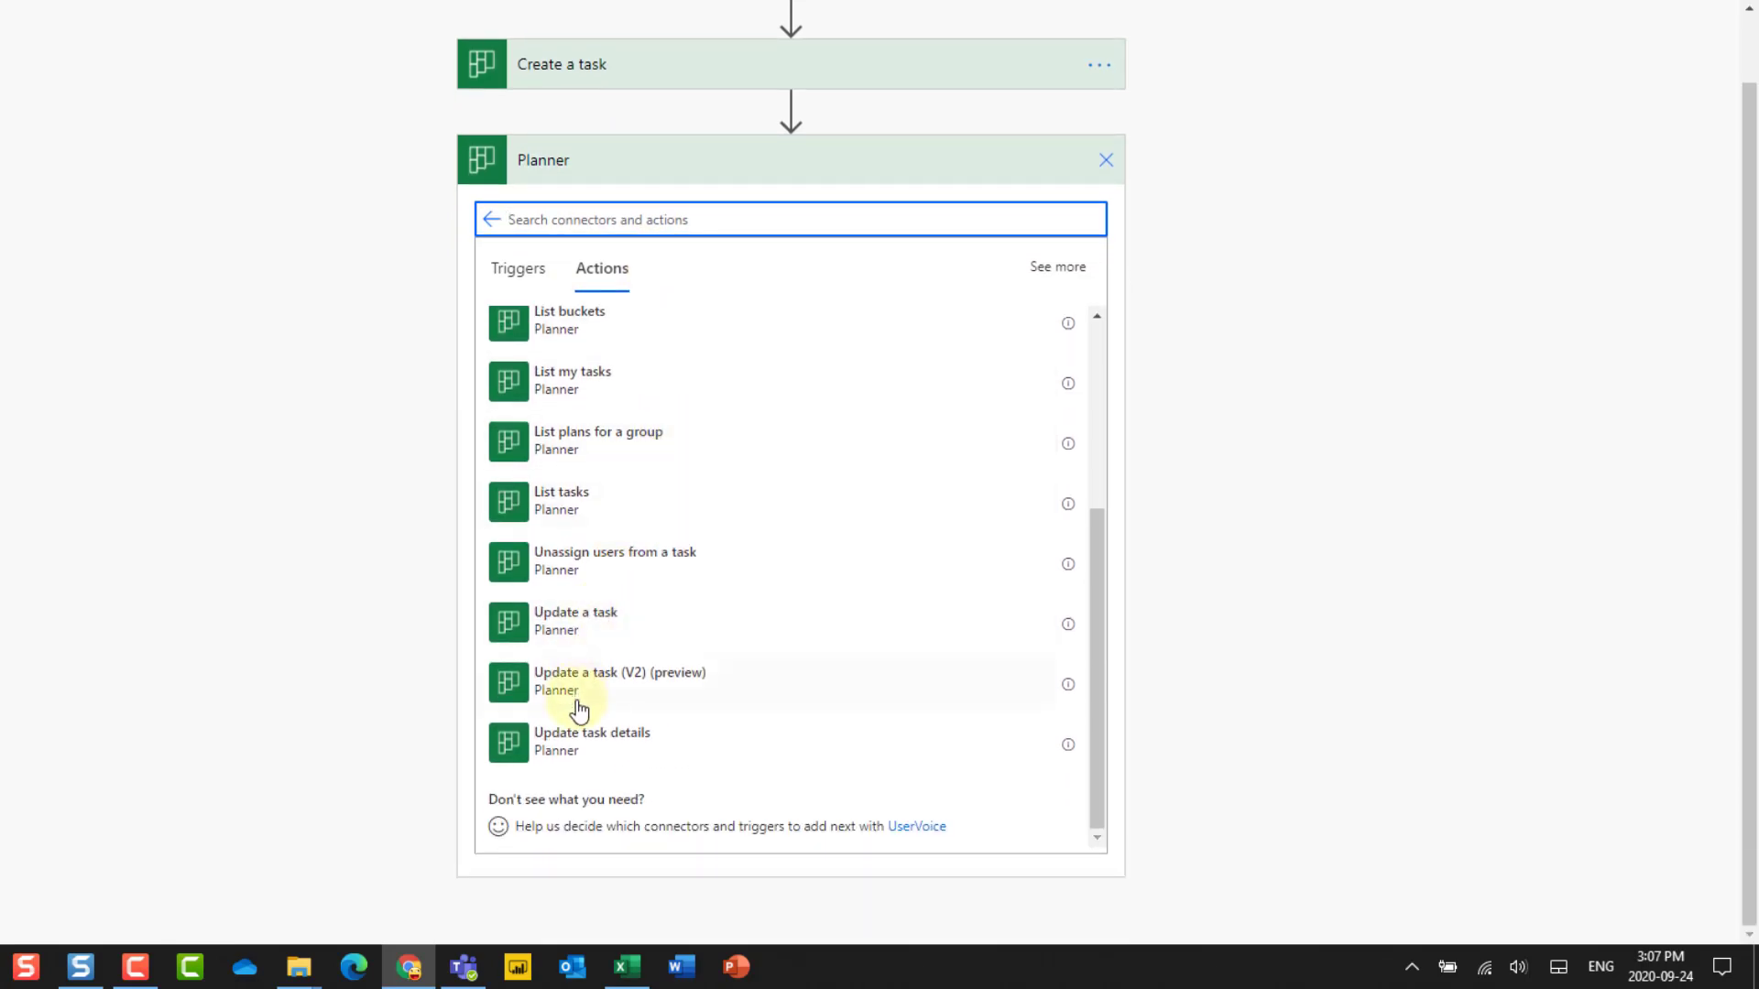
click(653, 753)
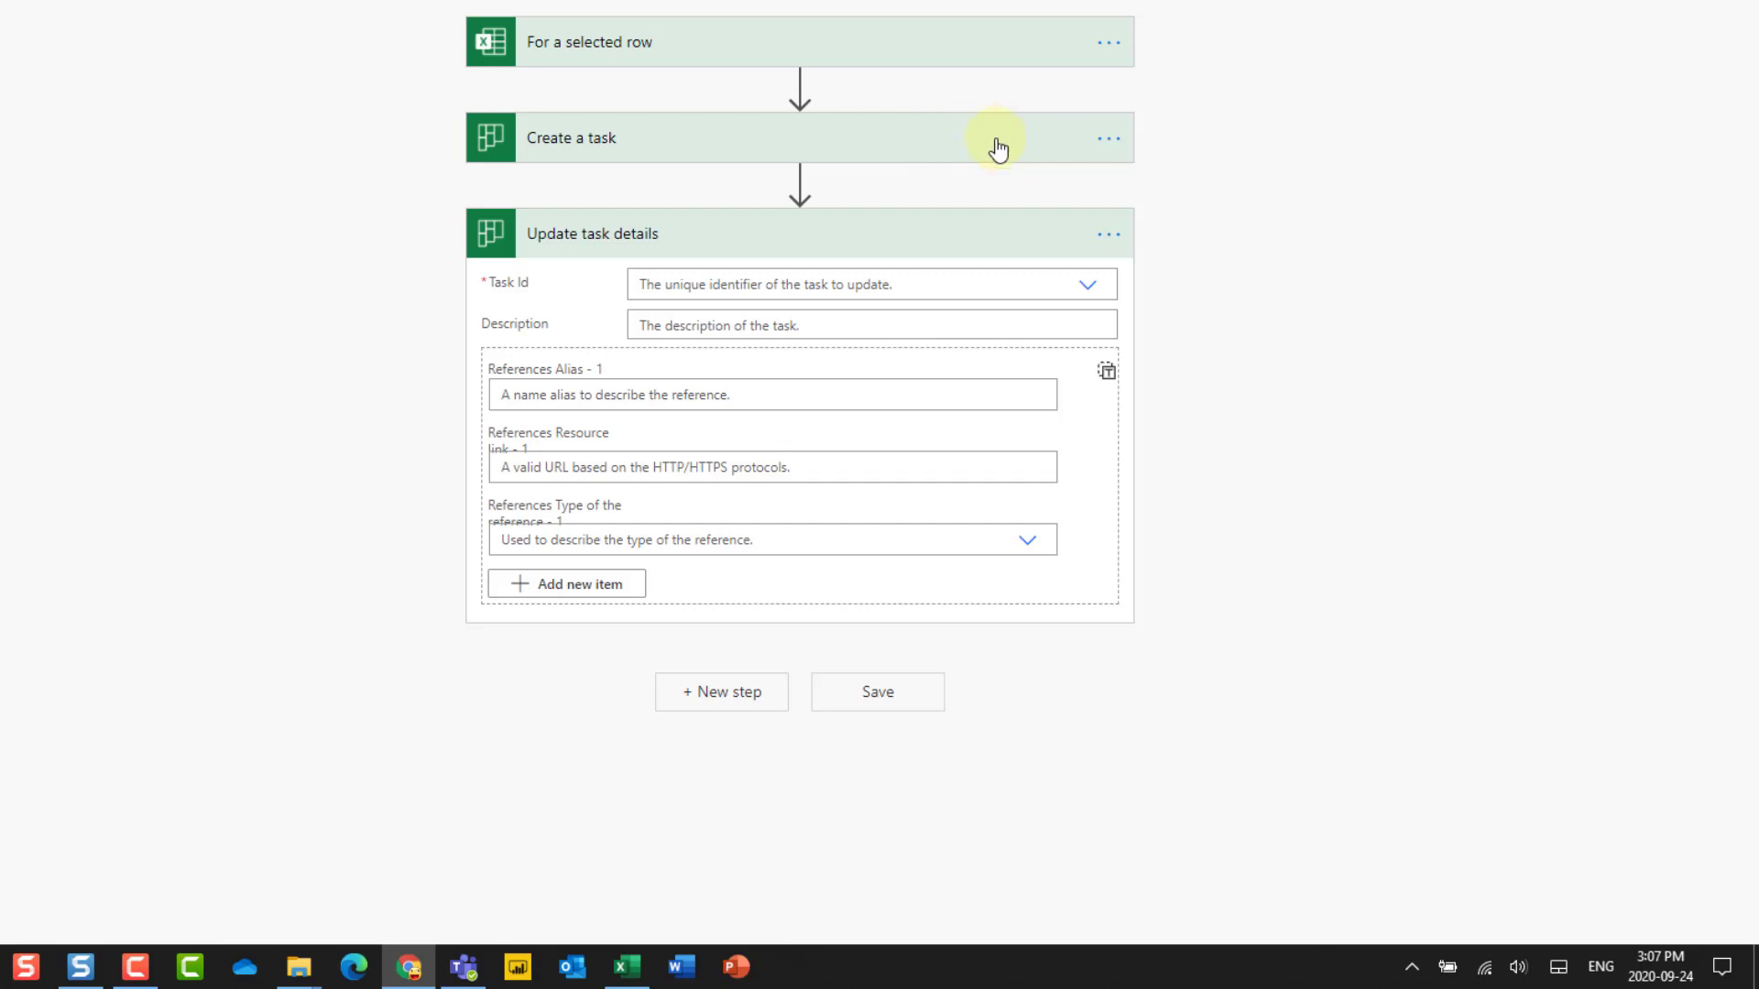
Set Task Id to a custom value using the Id from Create a task
click(936, 286)
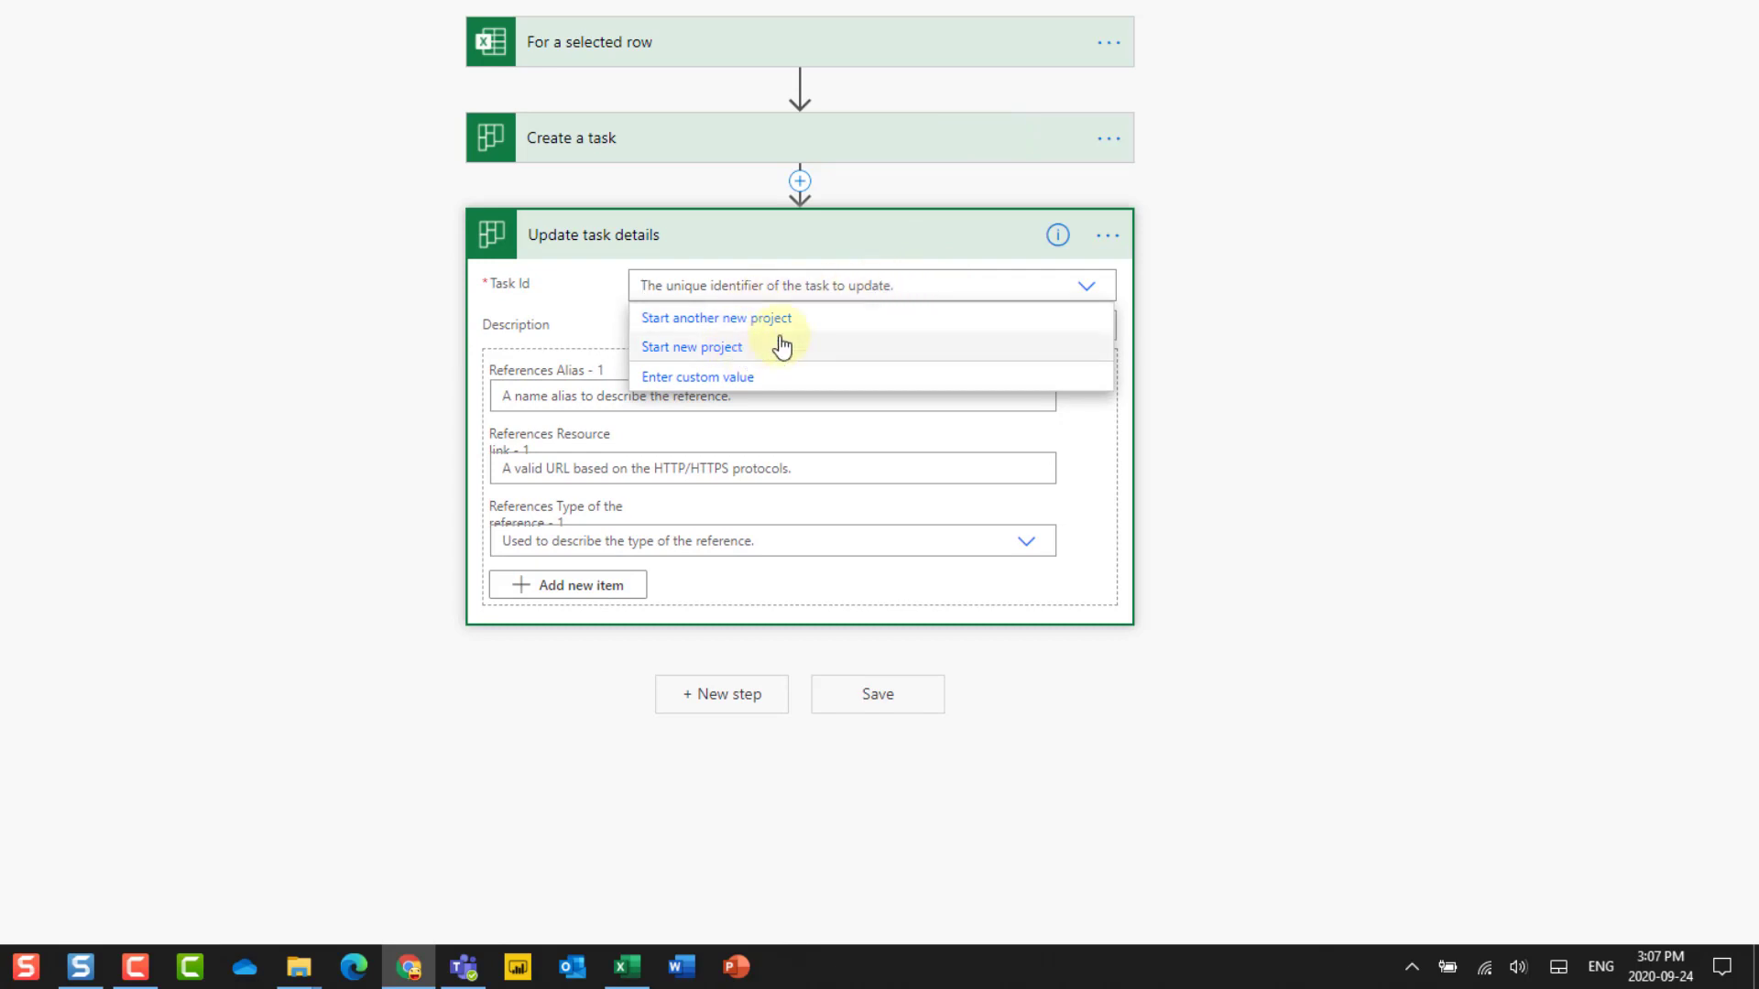
click(738, 379)
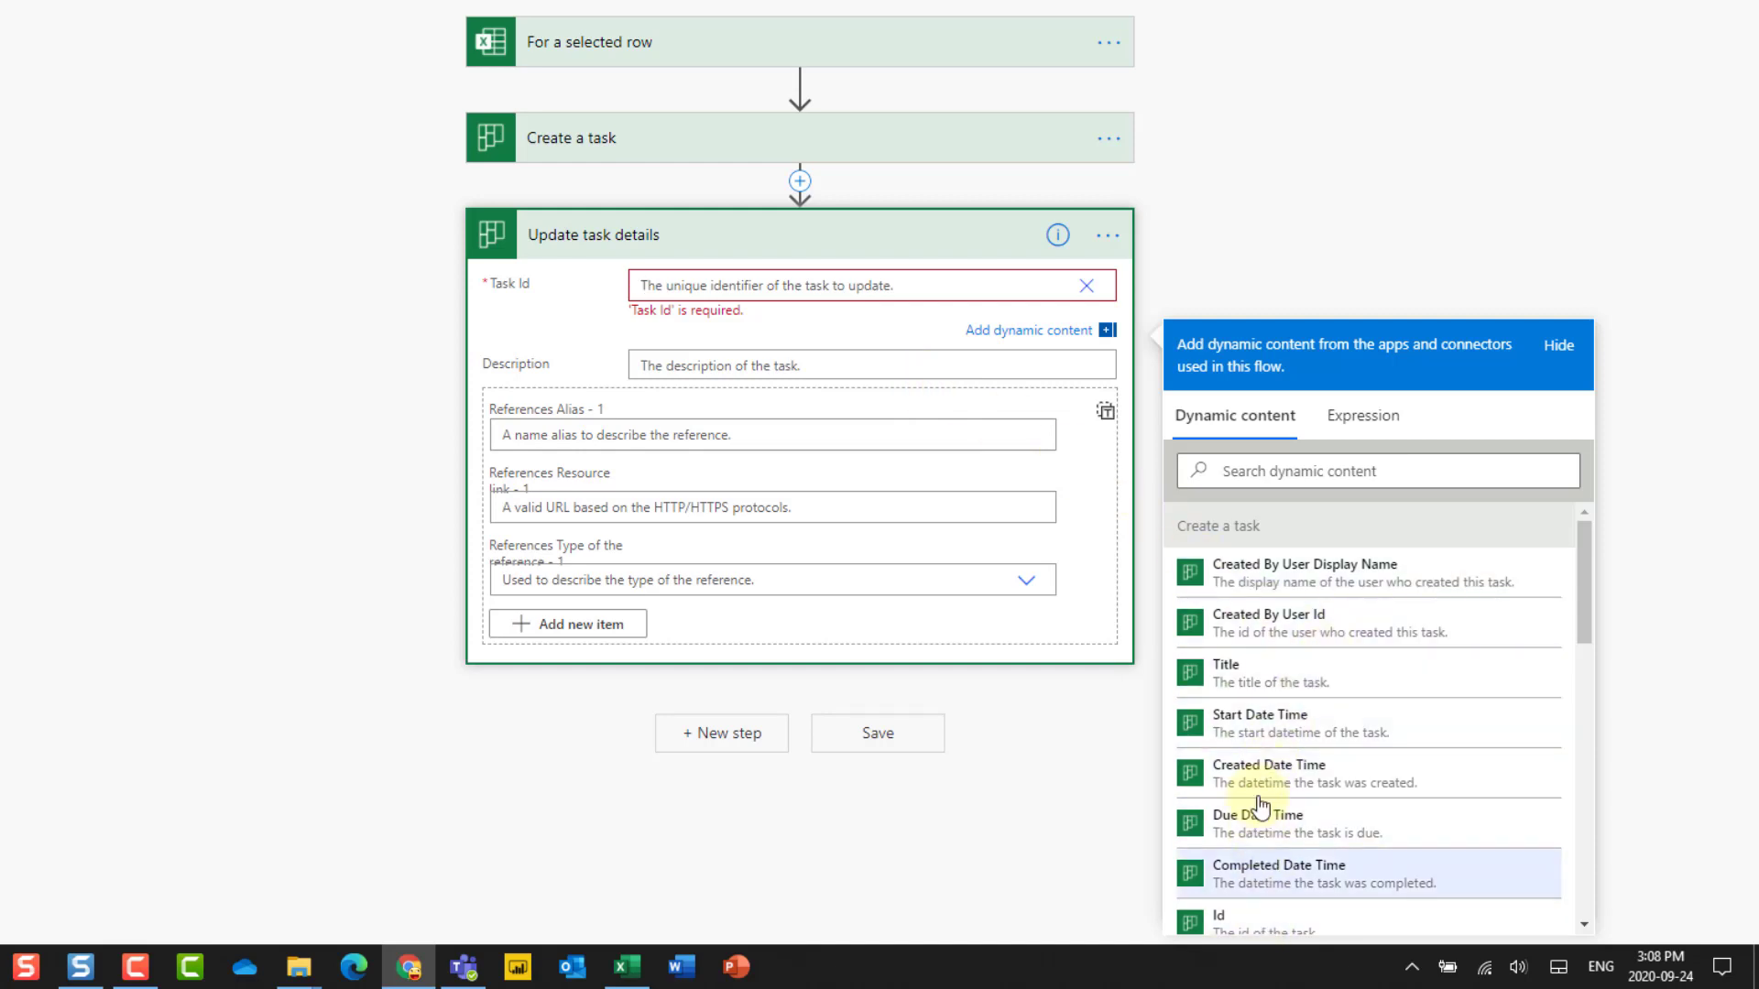
click(1254, 925)
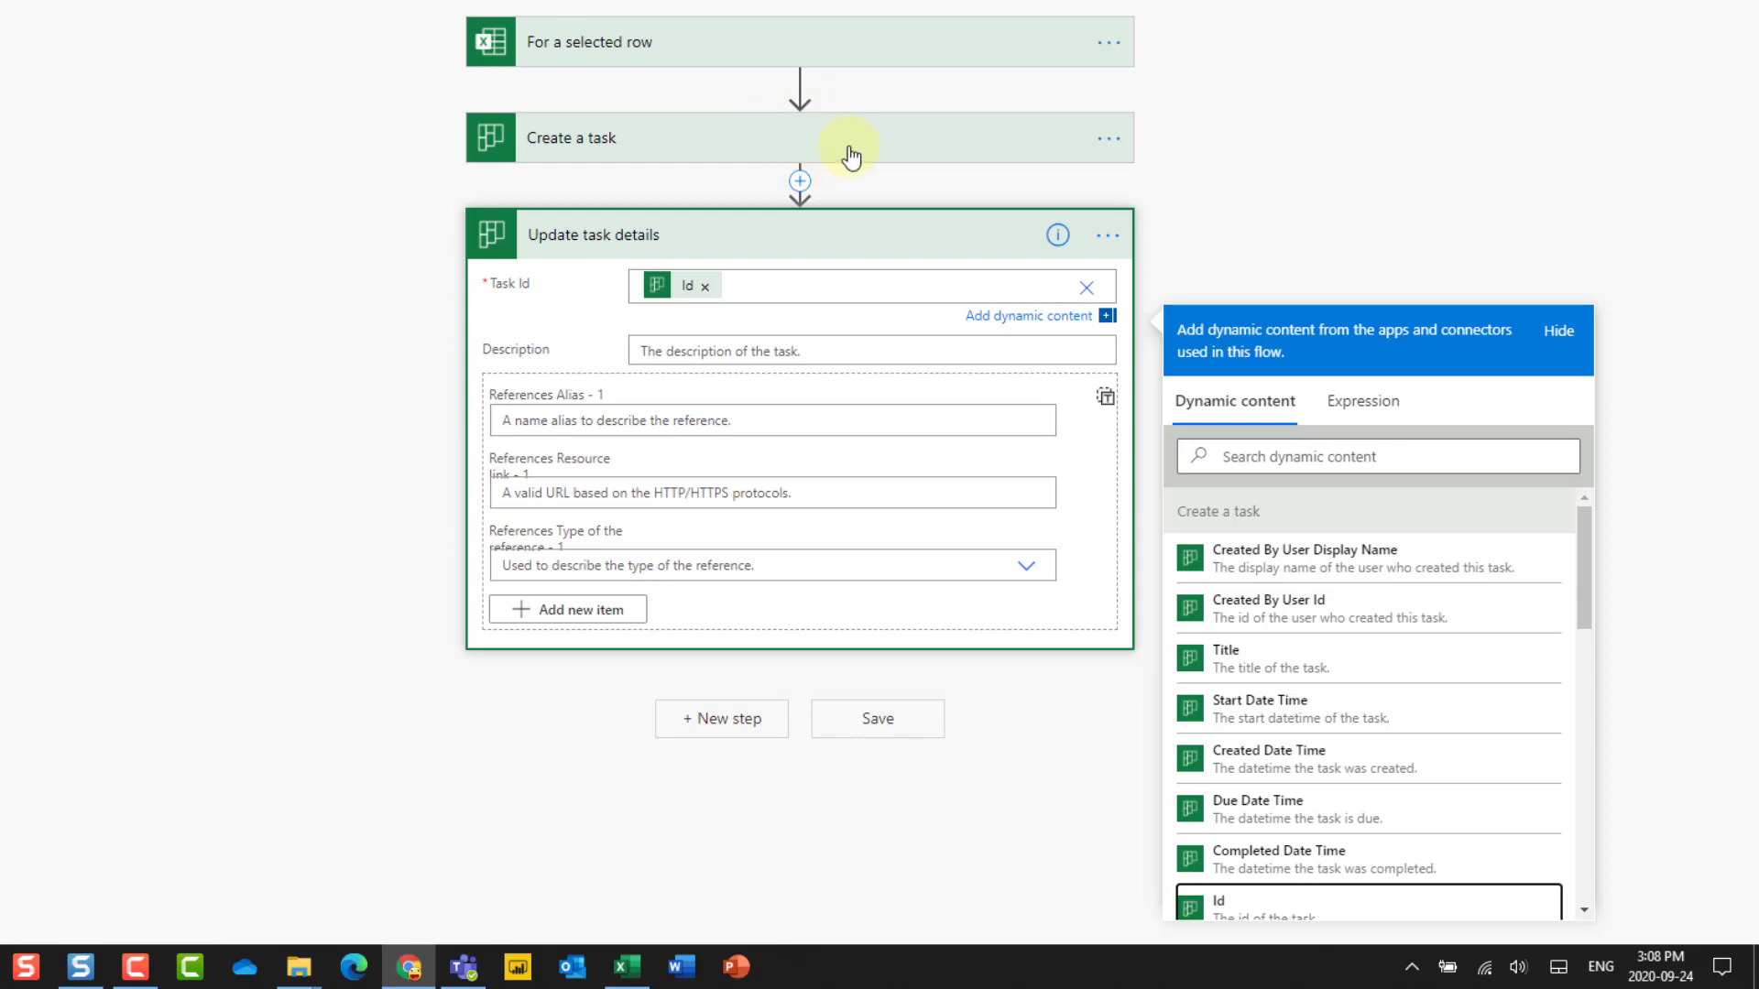
Fill the Description with the row's Details and save the flow
click(722, 347)
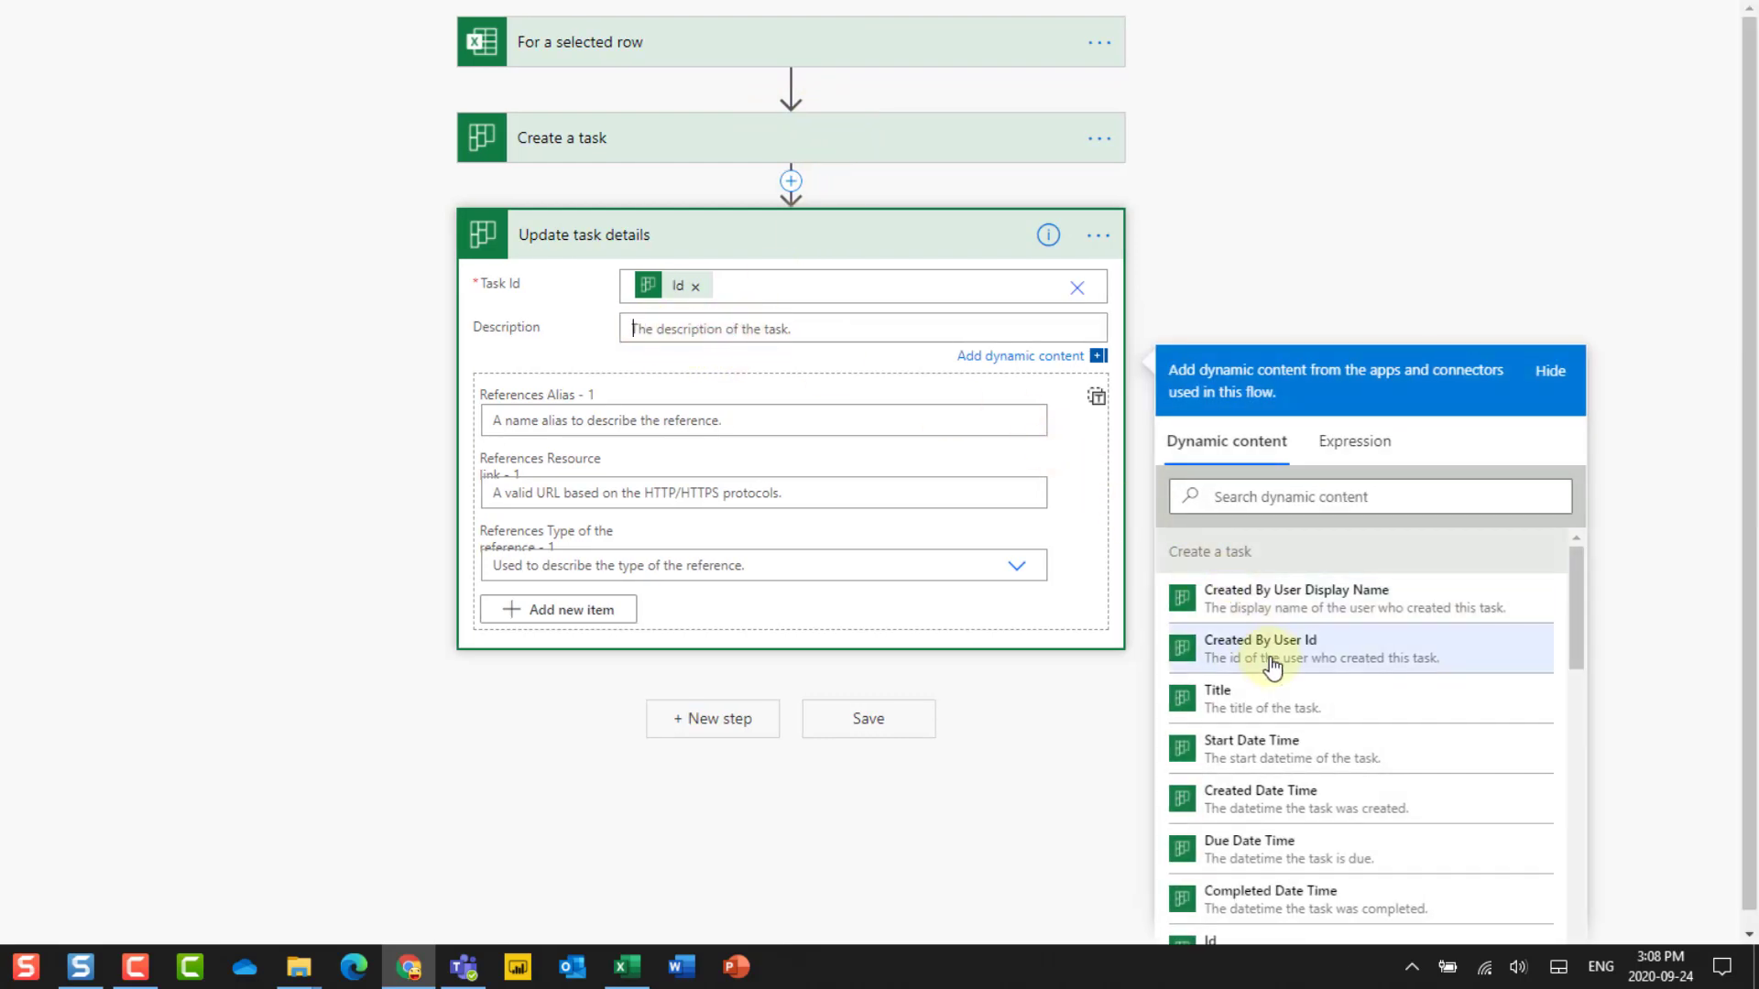
scroll(1292, 698, down, 1)
scroll(1293, 704, down, 10)
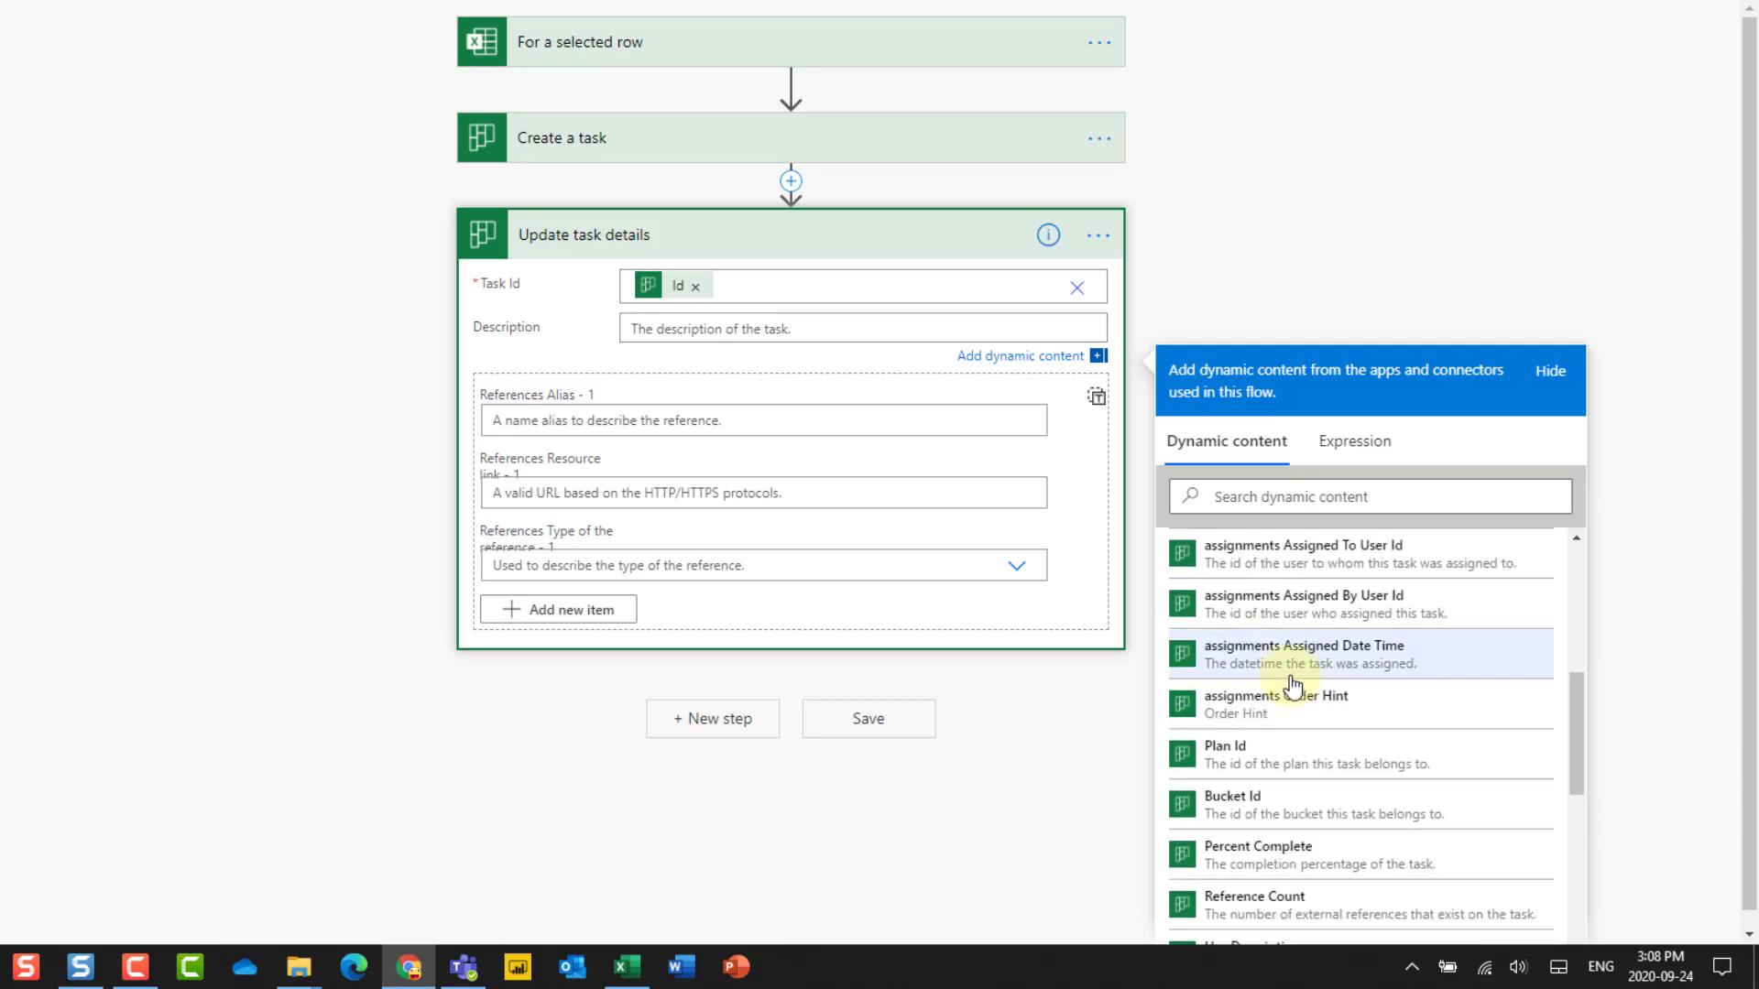
scroll(1292, 683, down, 1)
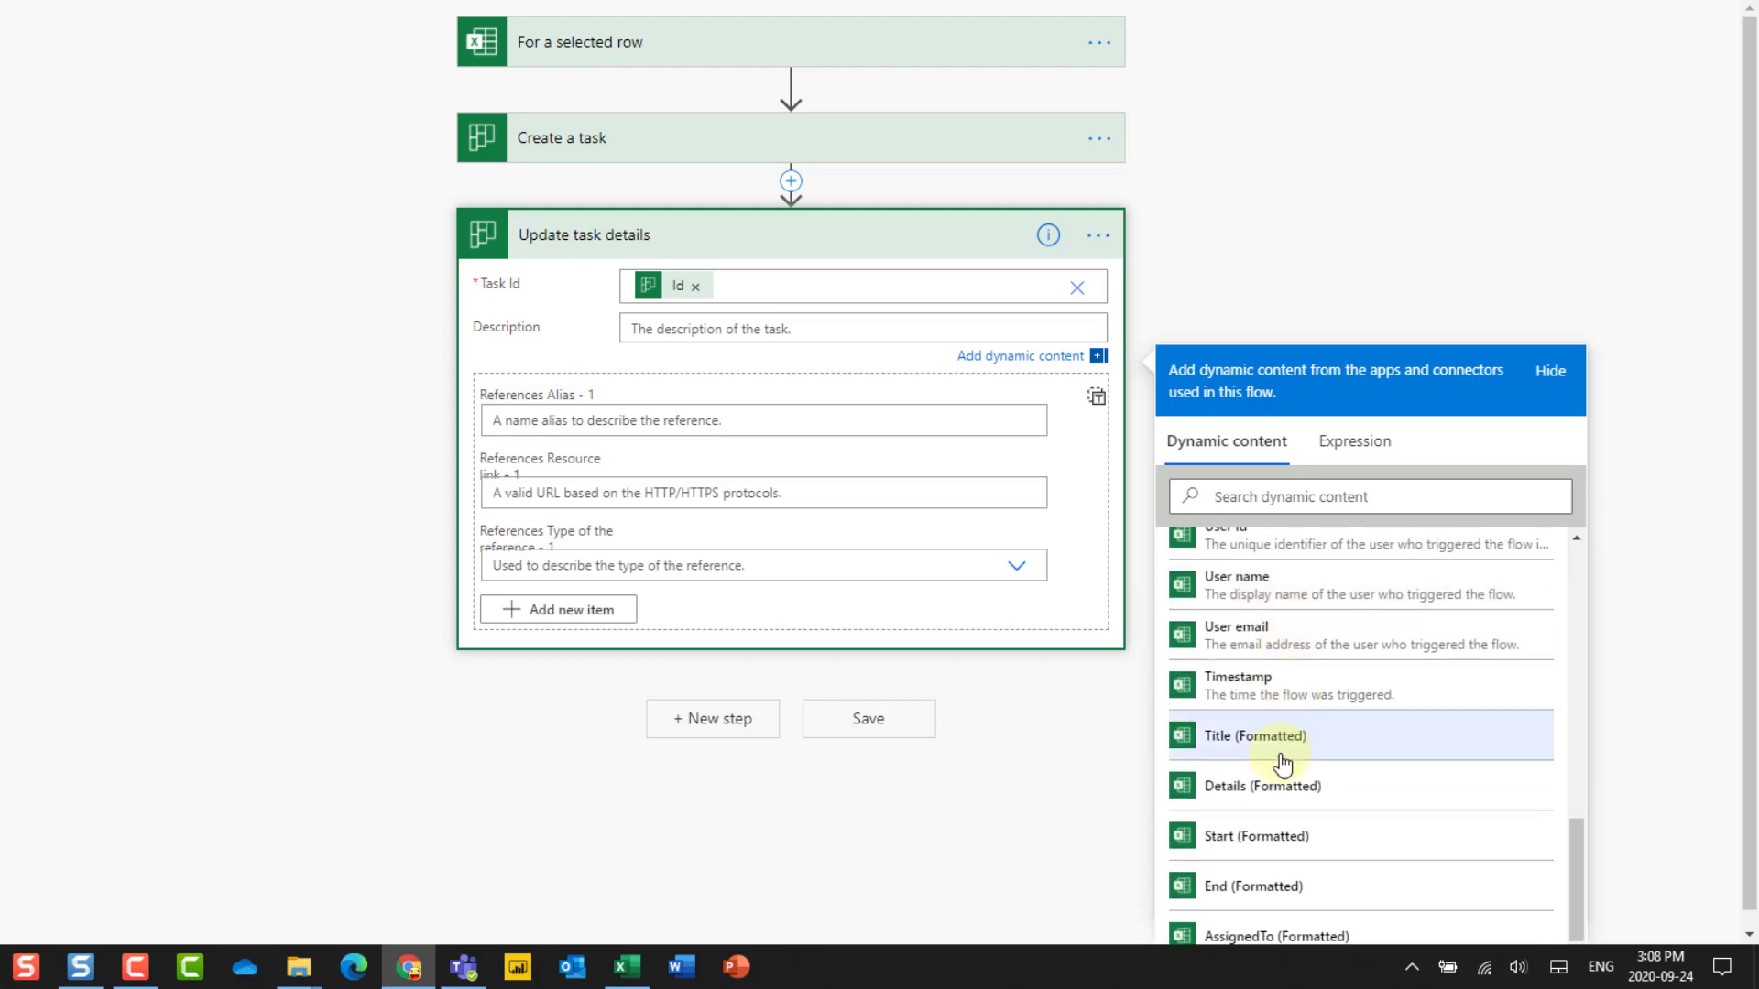
click(1266, 790)
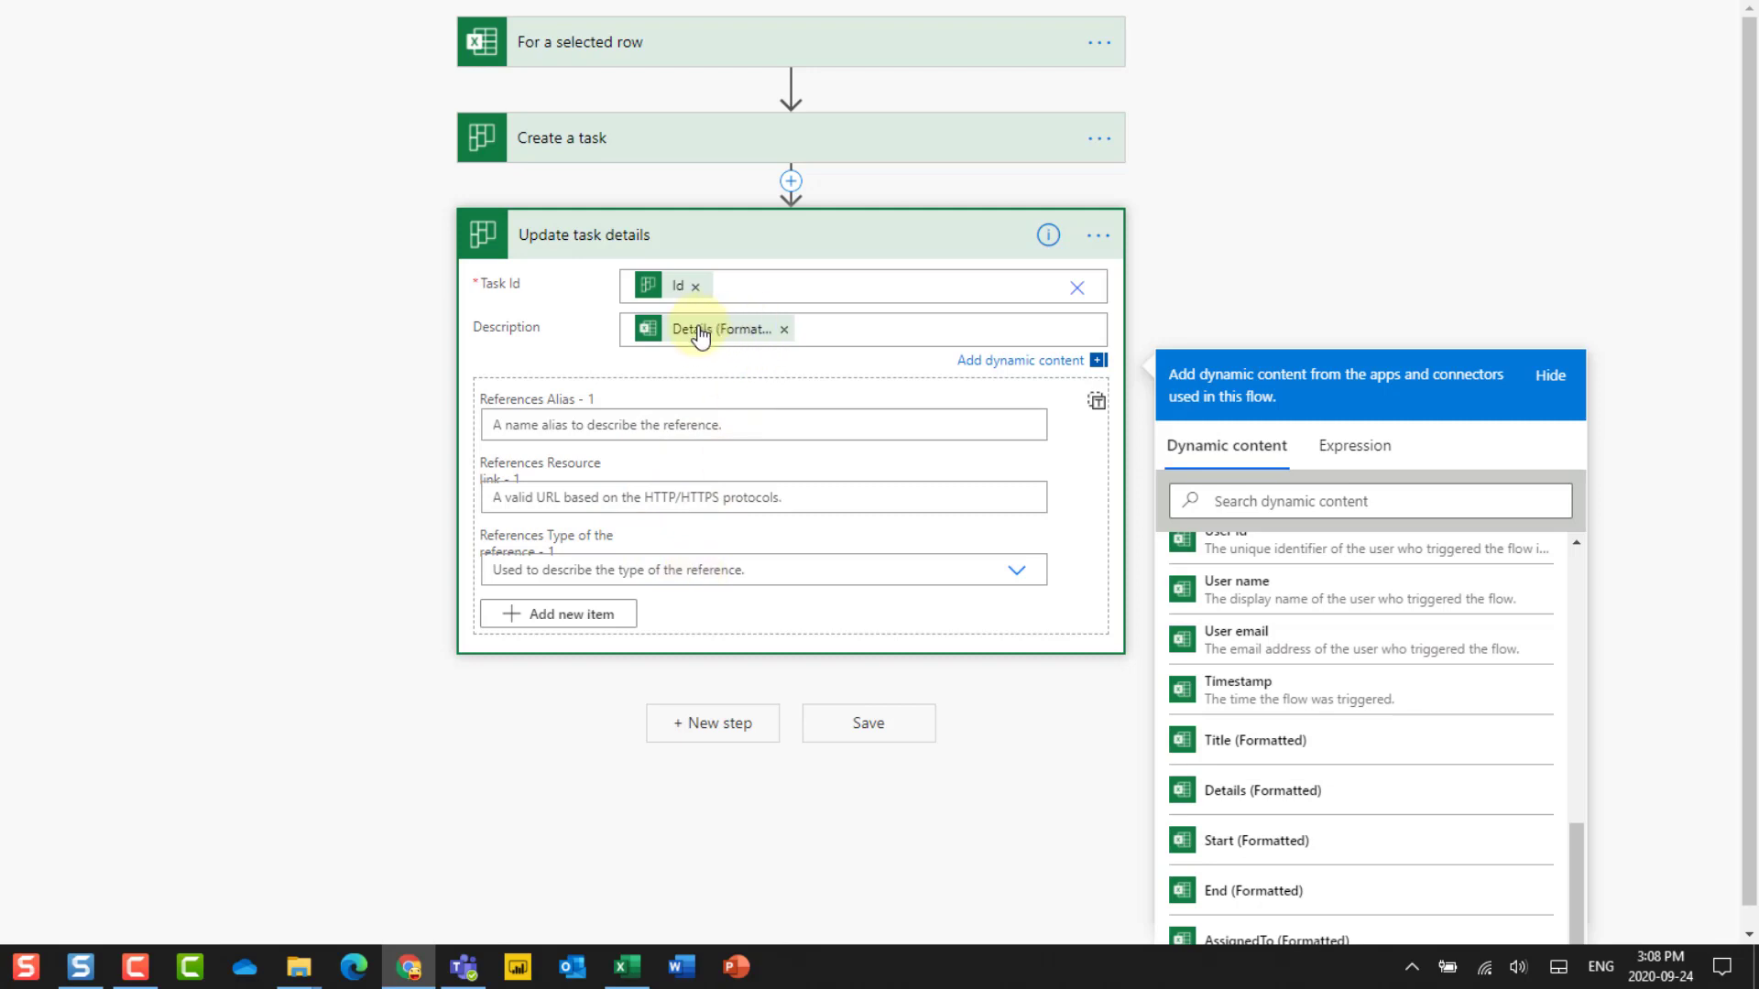
click(852, 738)
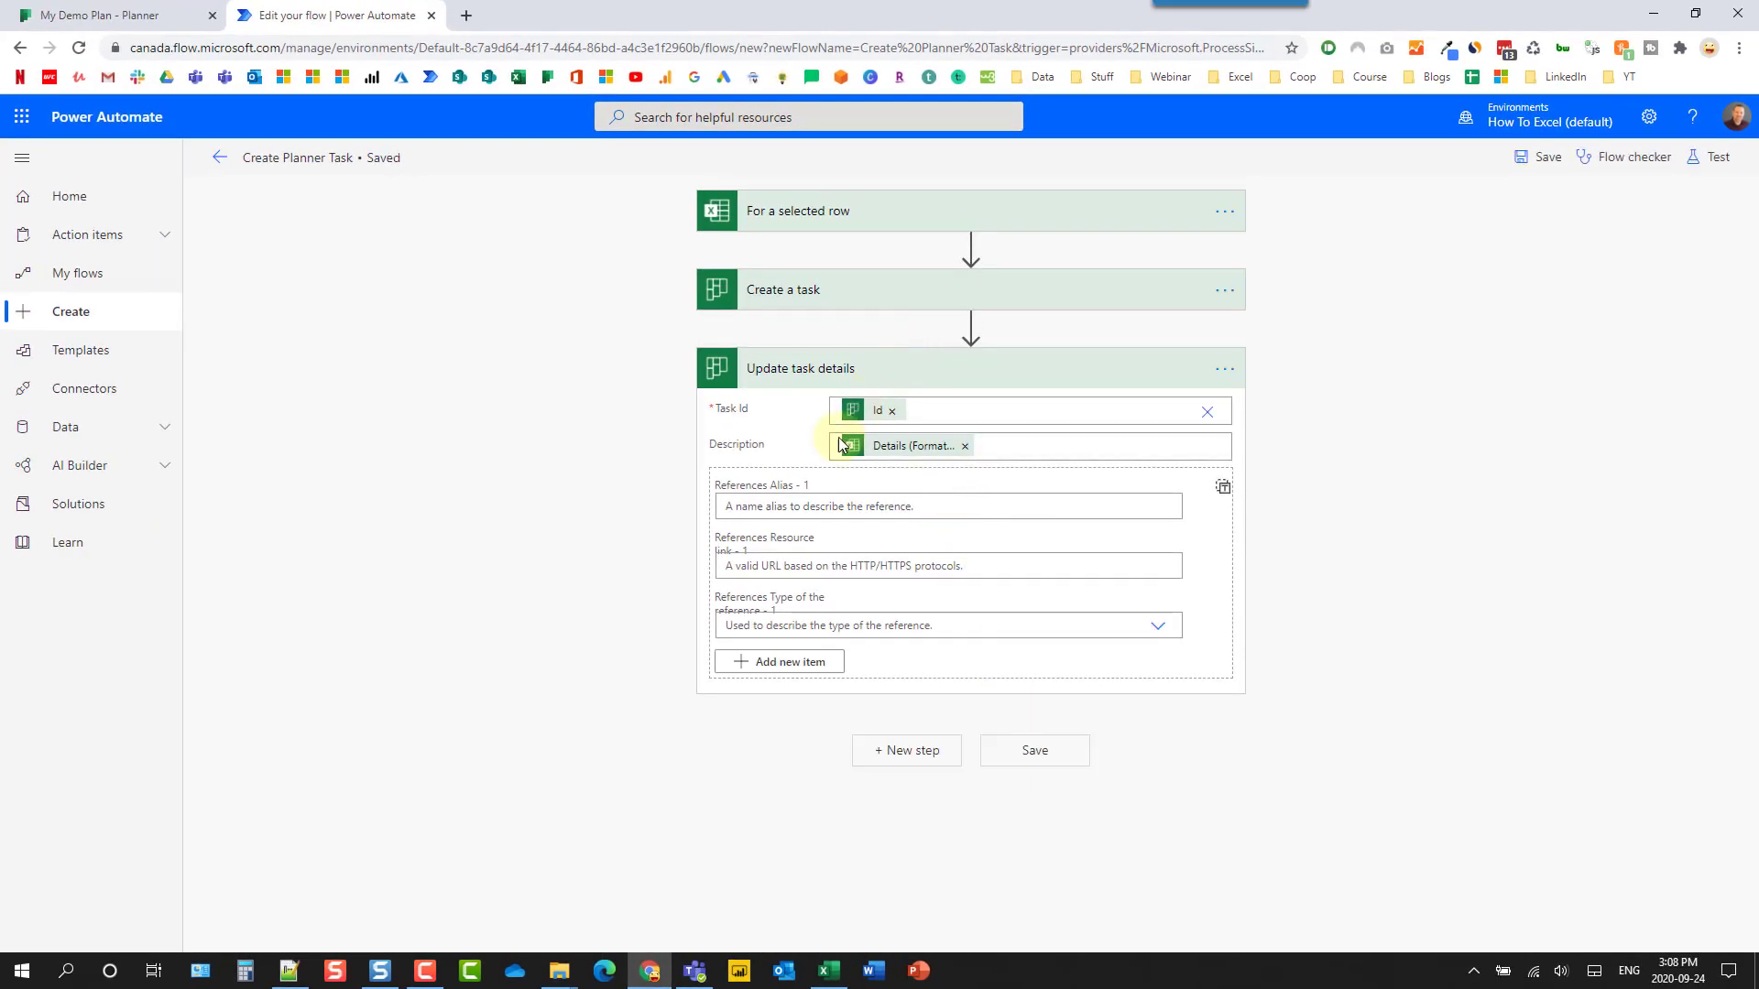
Back in Excel, open the Power Automate Flow pane and sign in
click(827, 972)
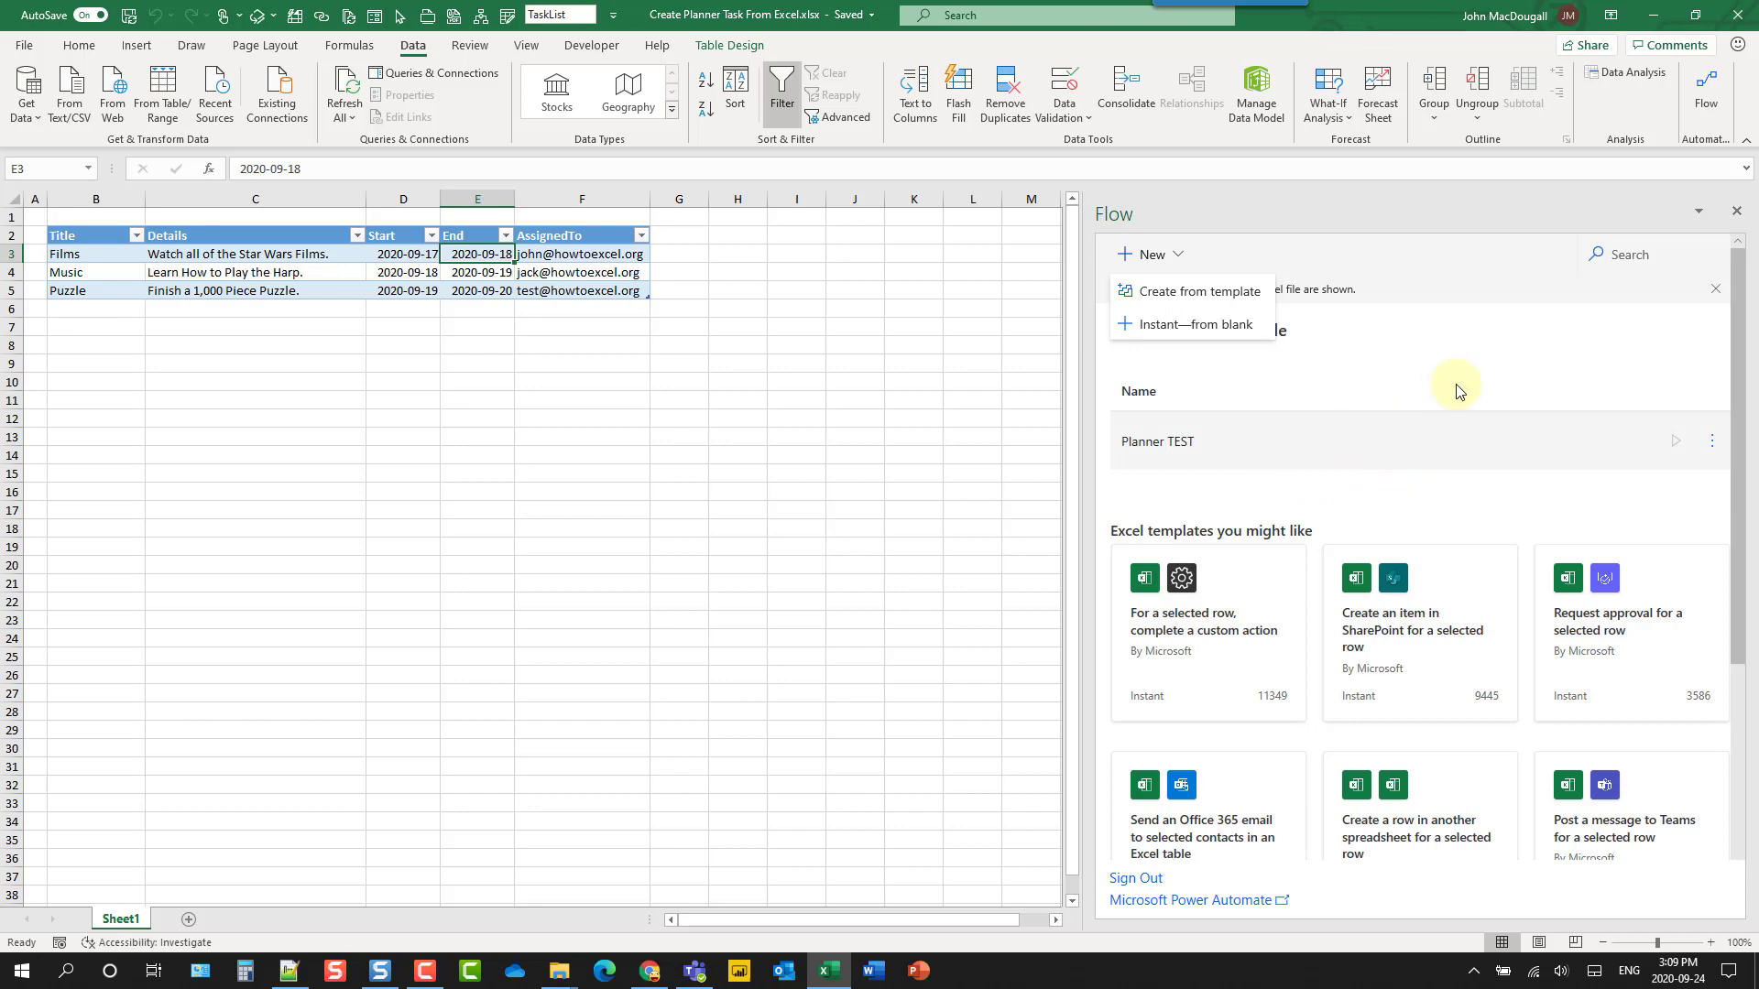
click(1708, 96)
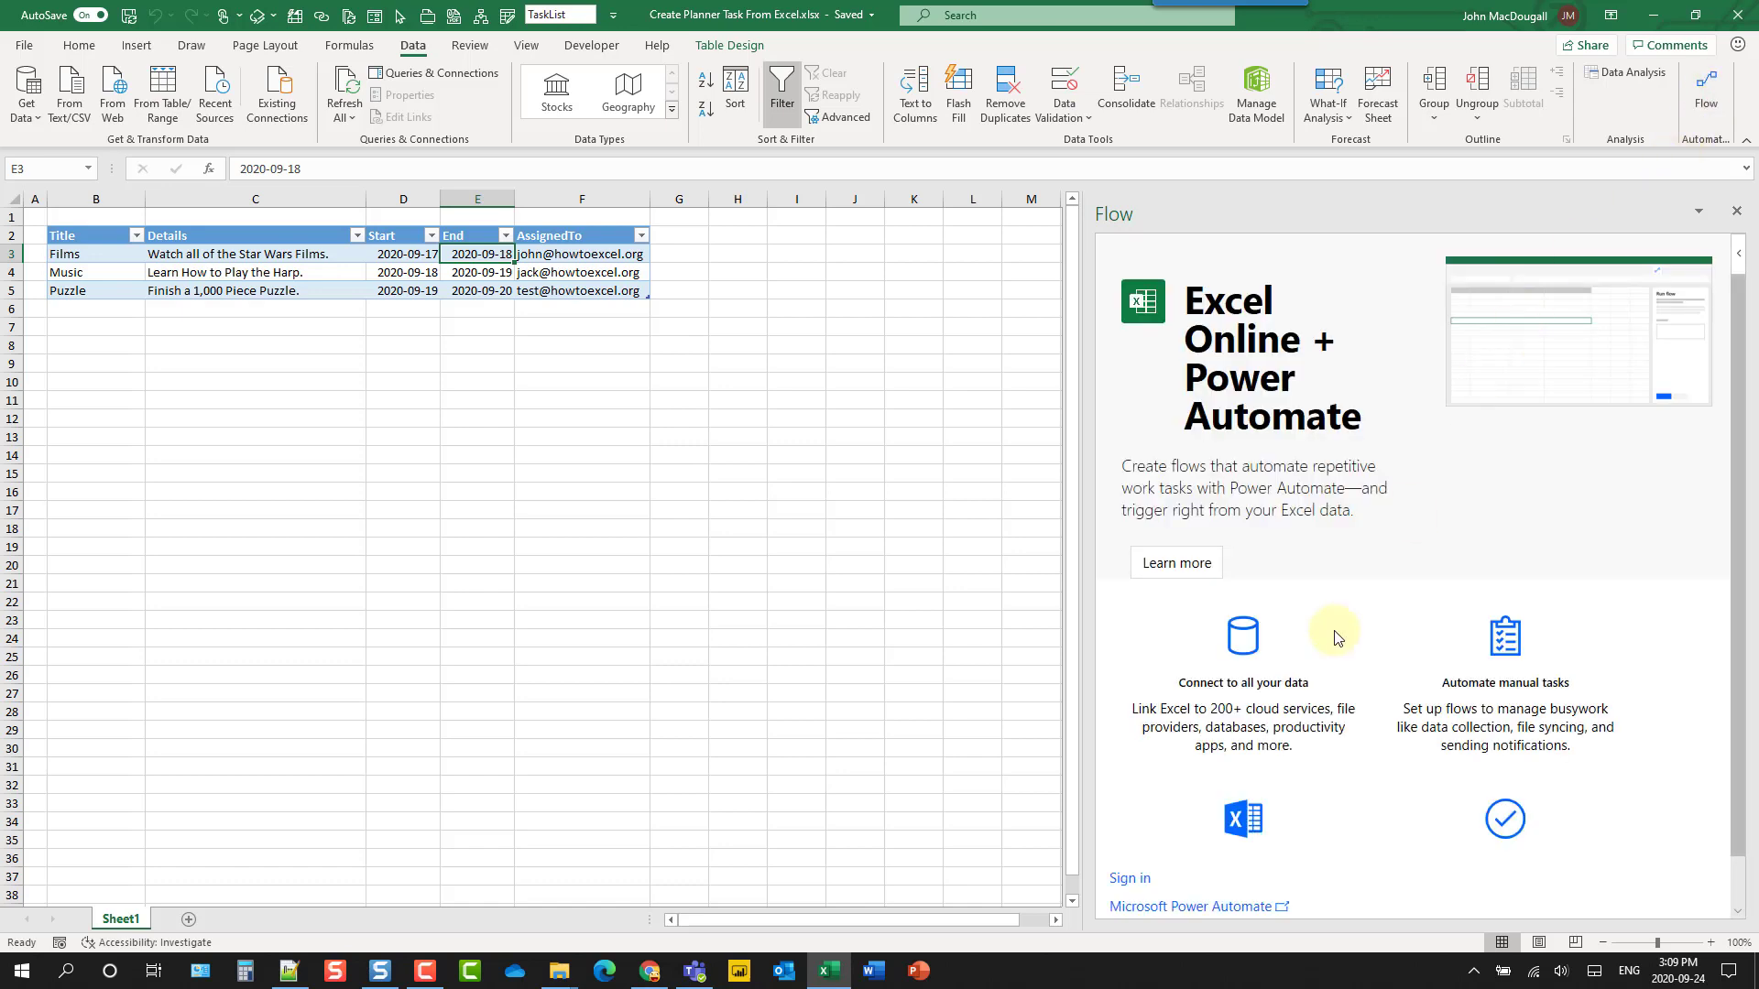
click(1132, 880)
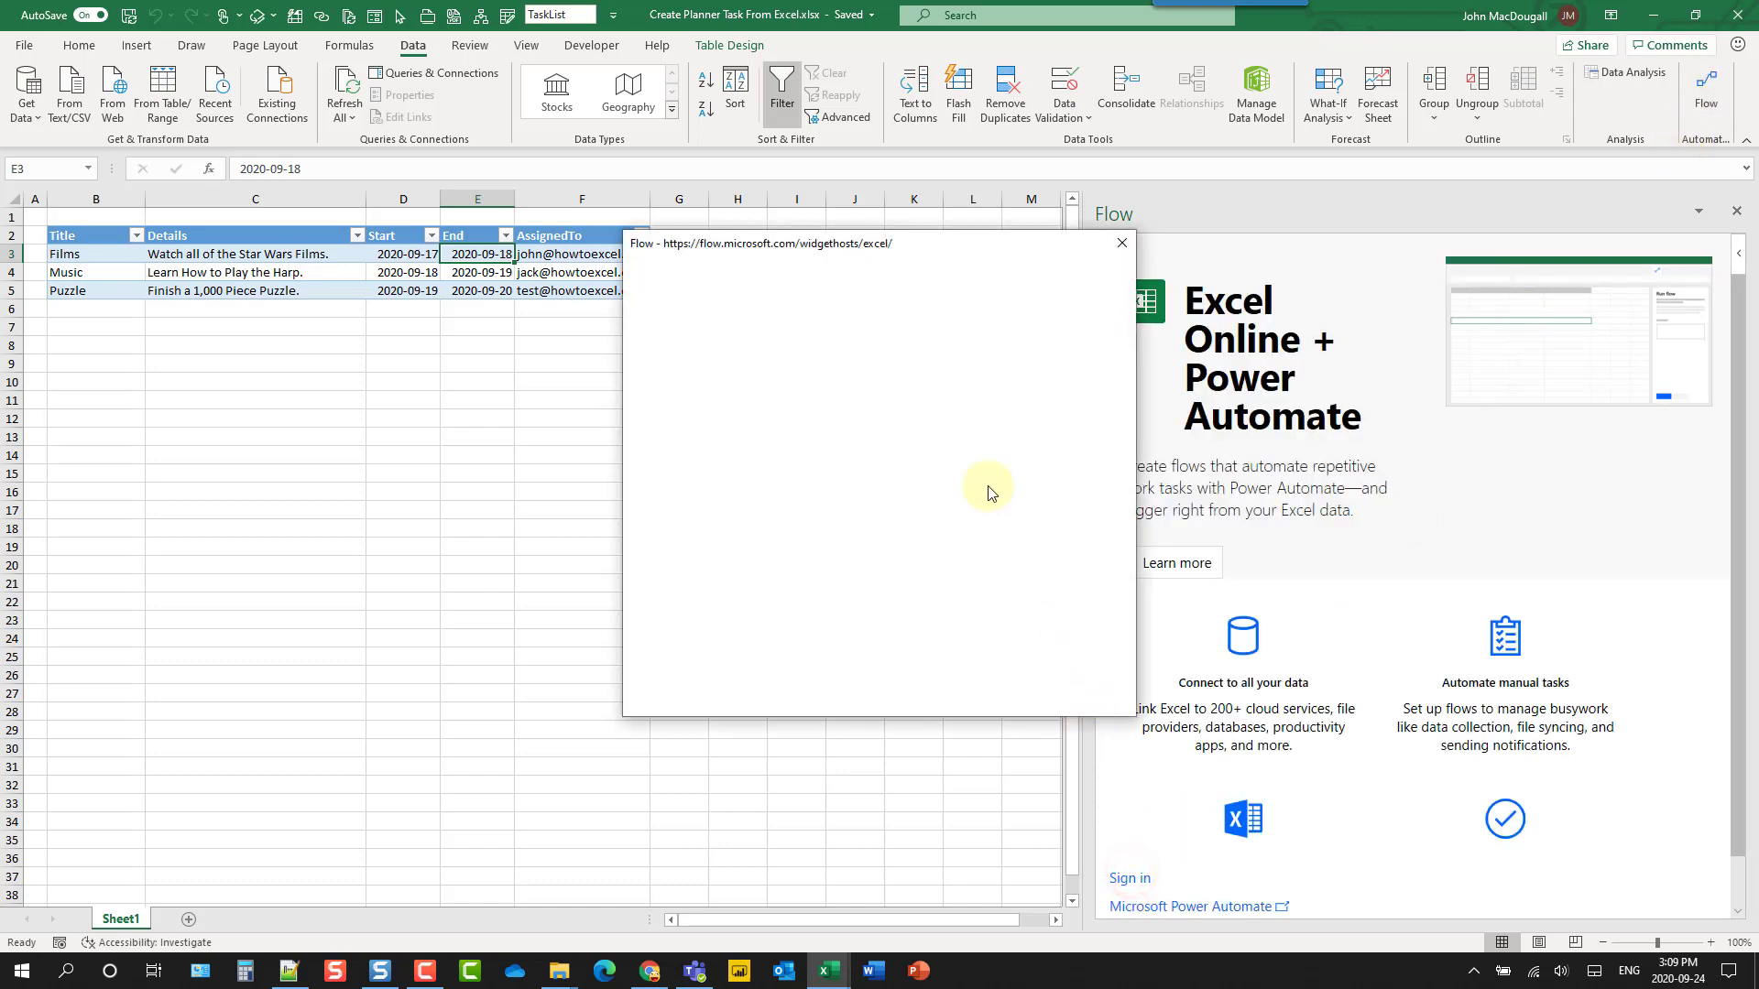
click(912, 406)
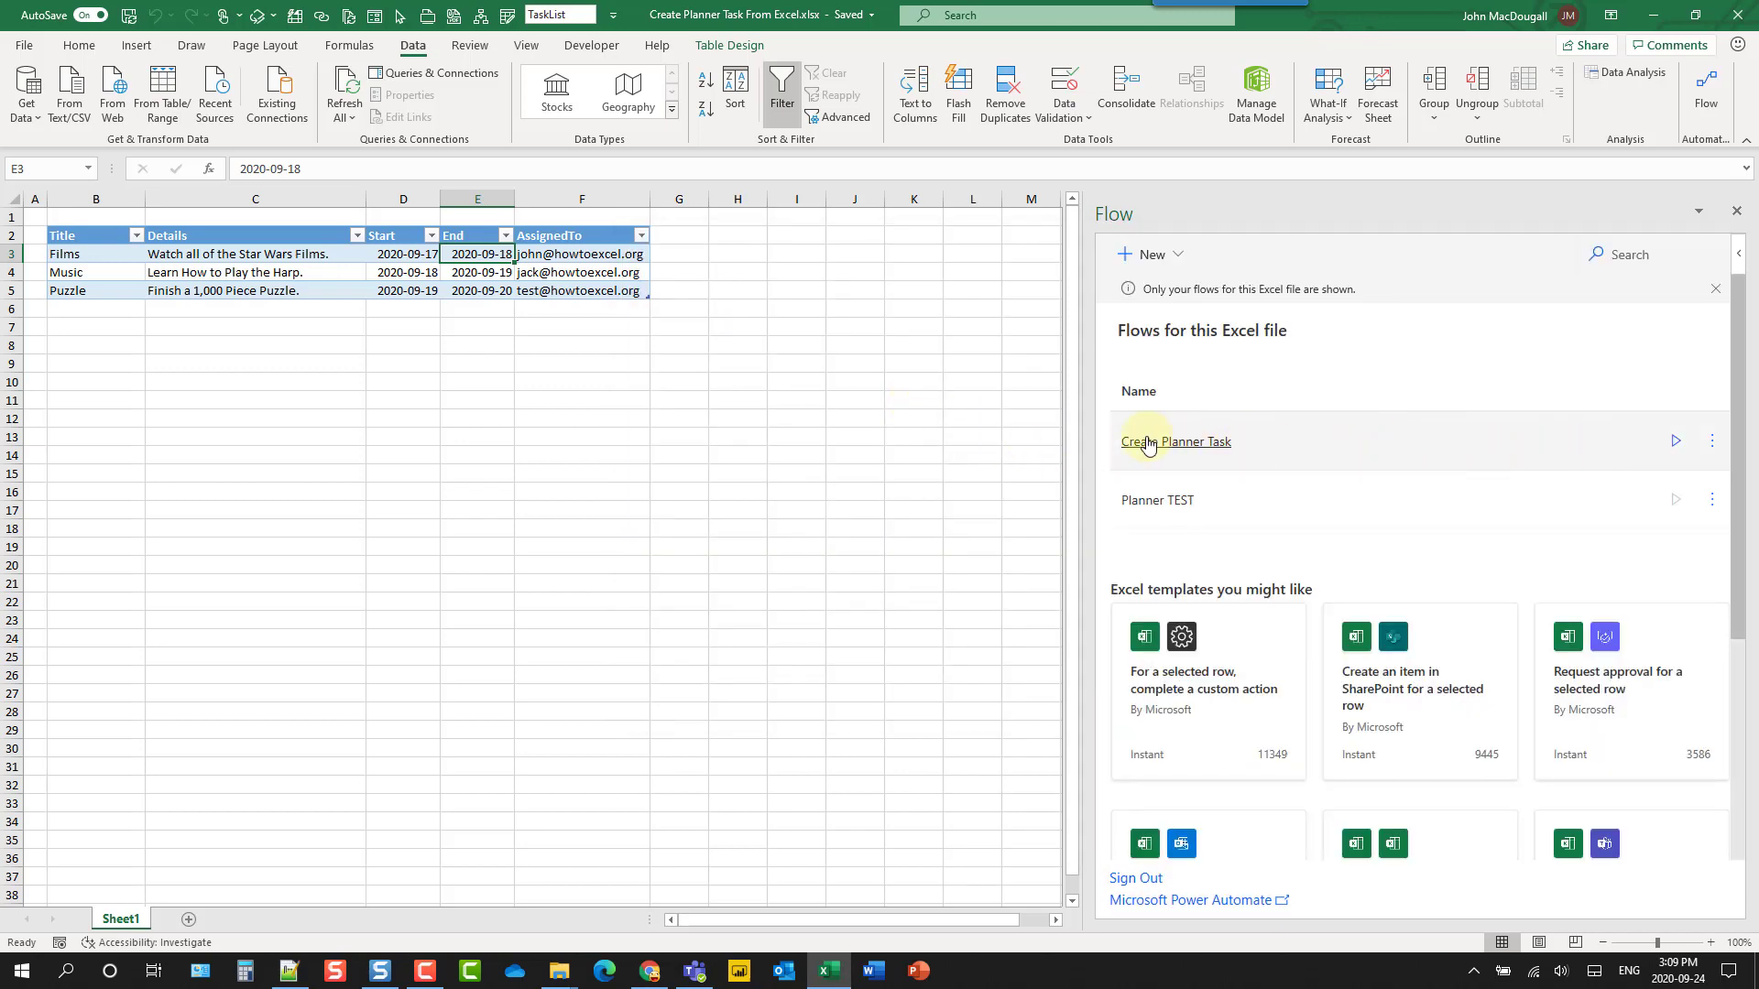
Select the Films row in the TaskList table
click(309, 254)
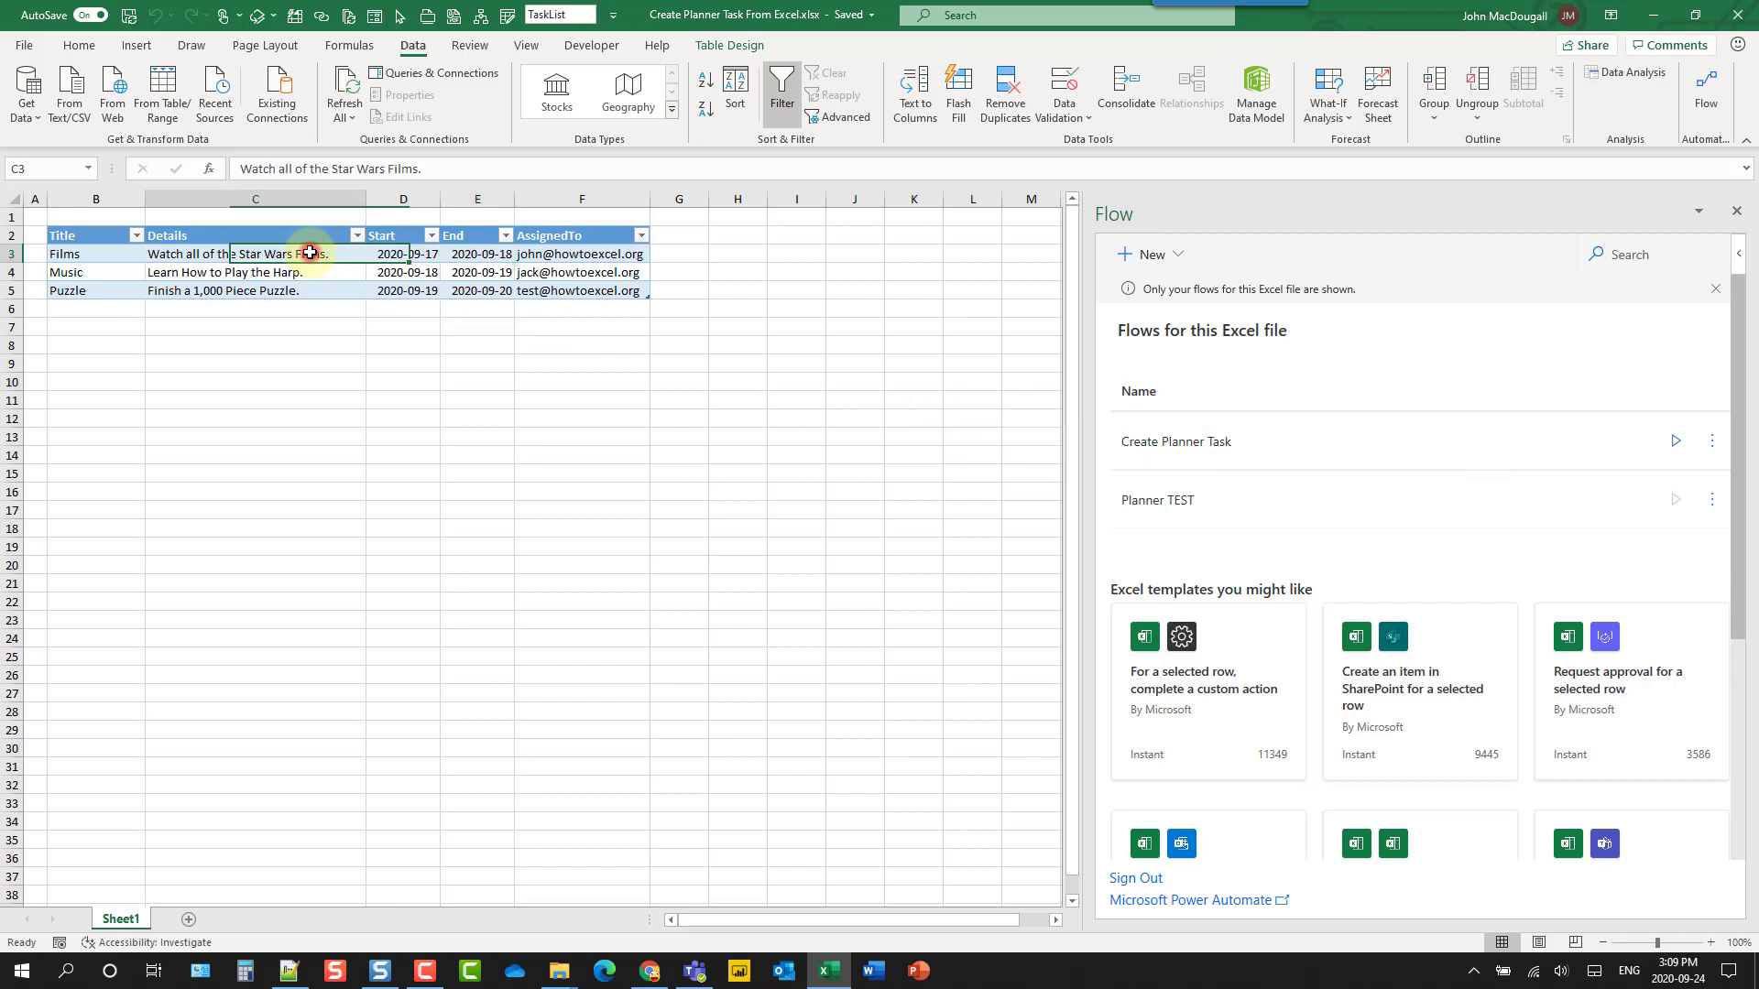
click(308, 271)
click(308, 292)
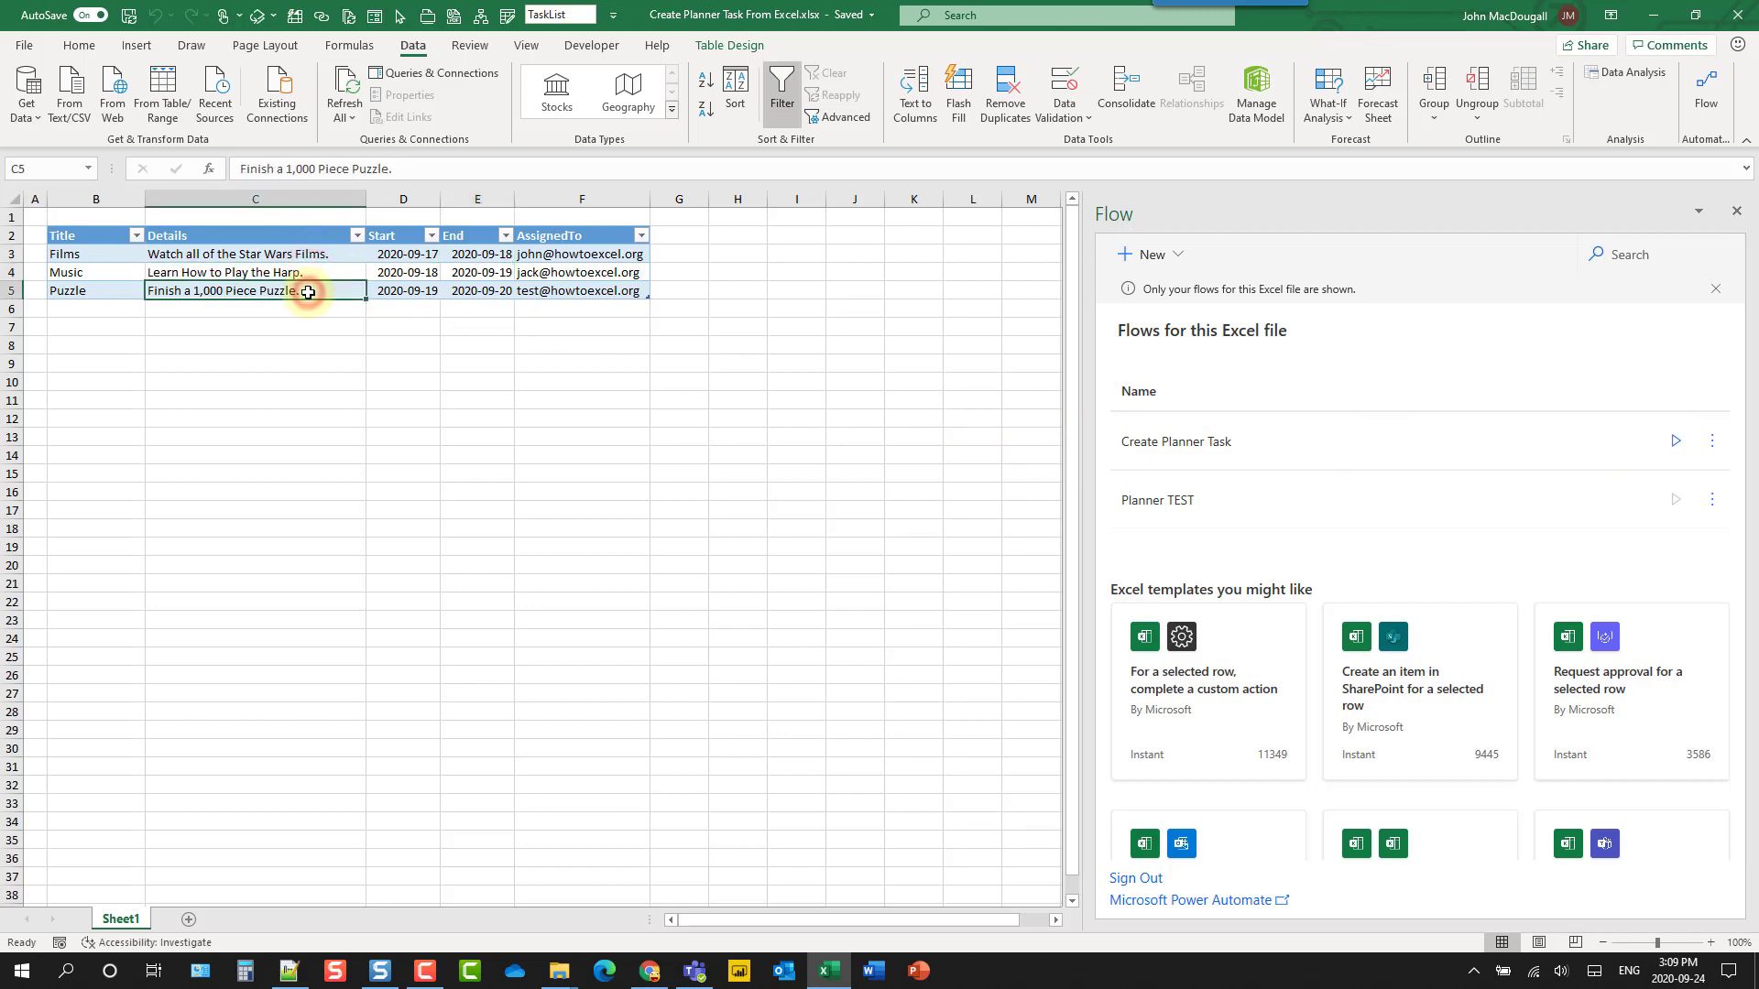
drag(311, 254, 305, 290)
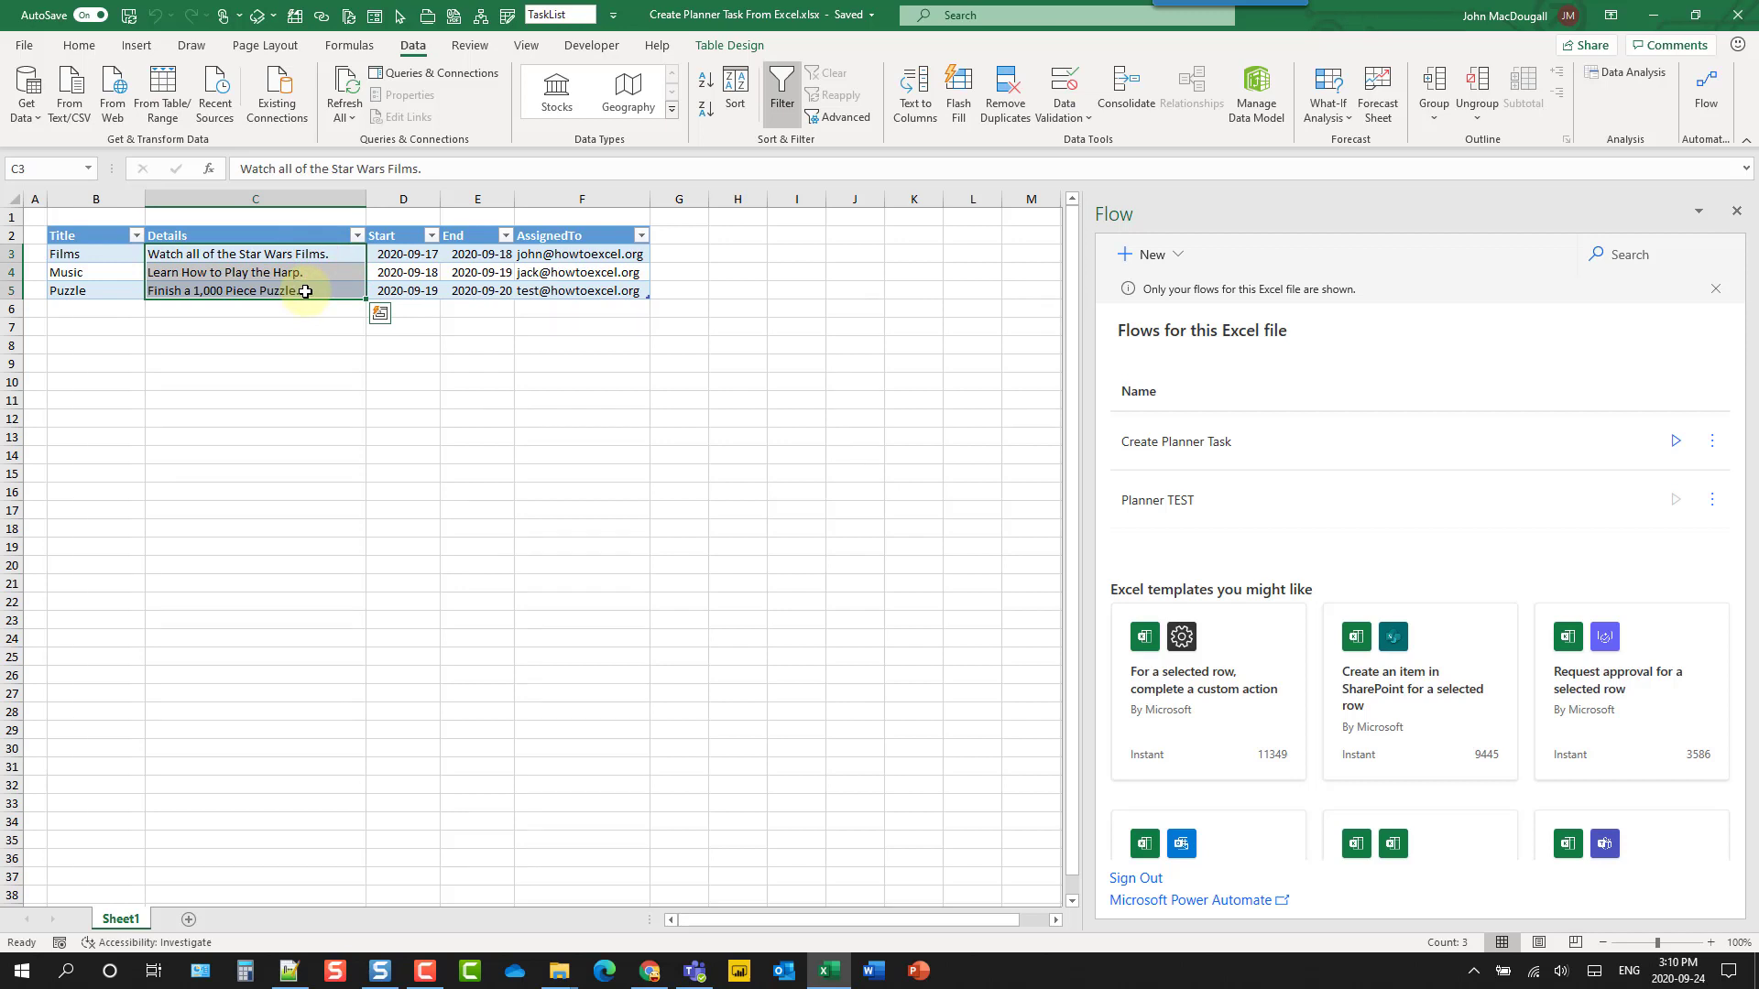
click(390, 258)
drag(129, 257, 569, 244)
click(559, 254)
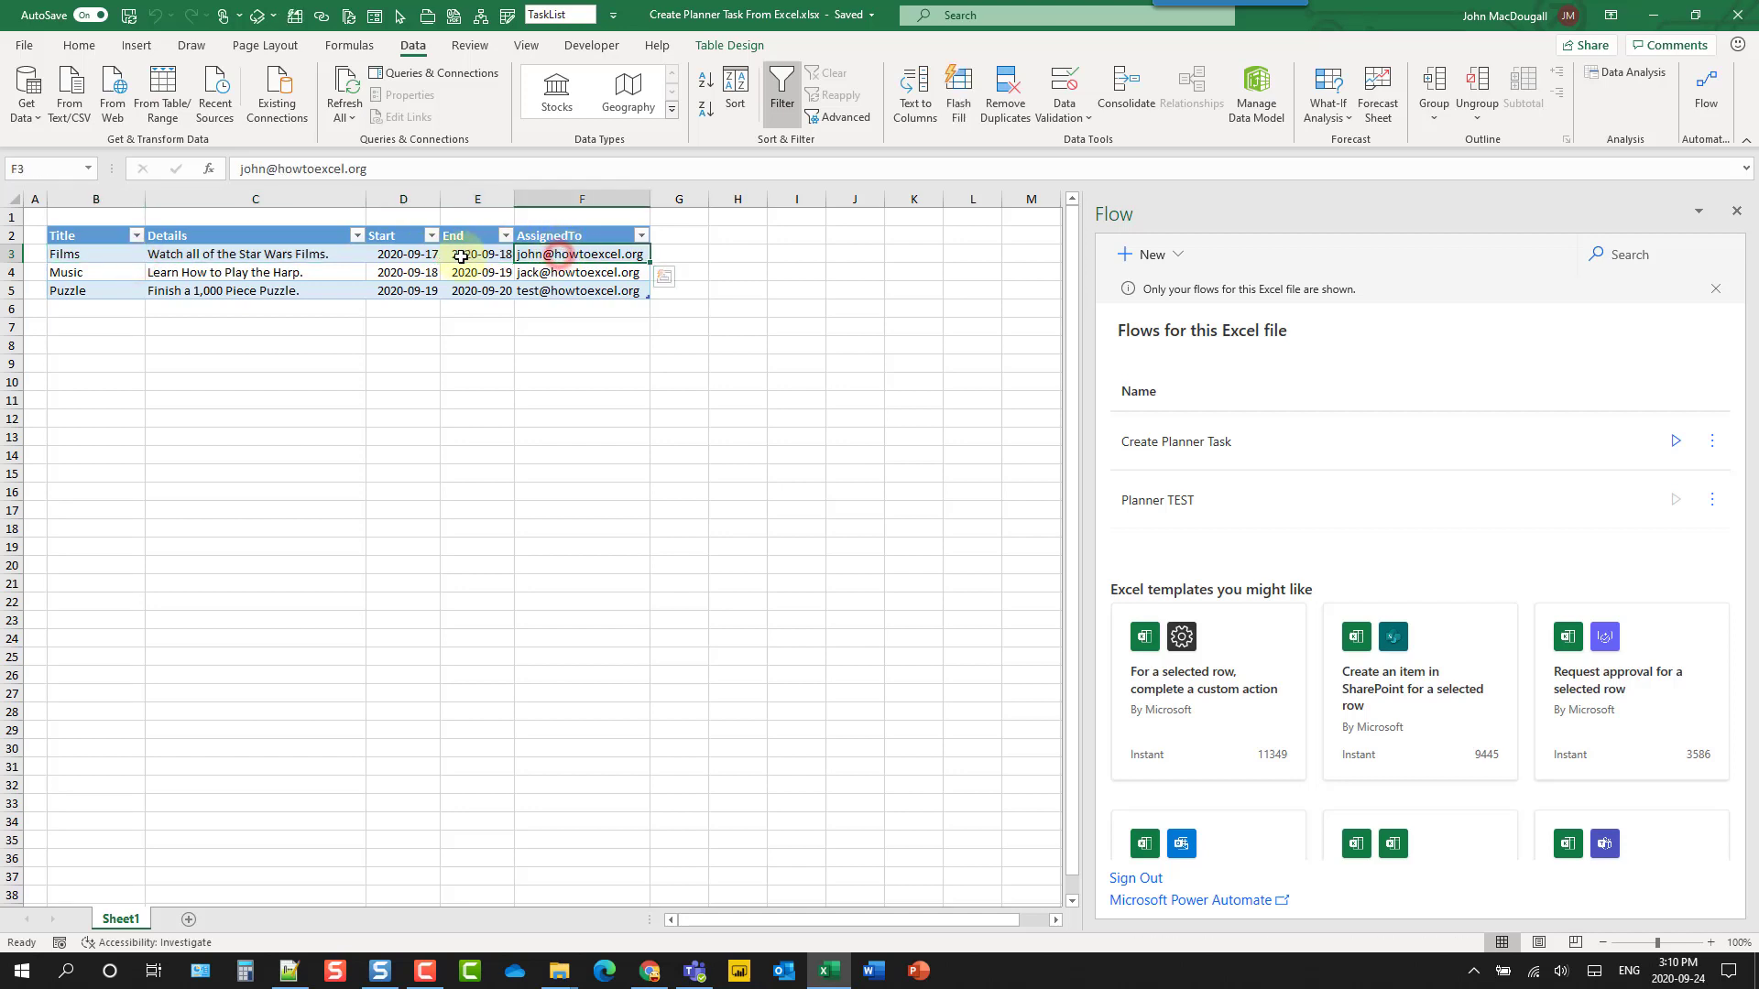
click(314, 256)
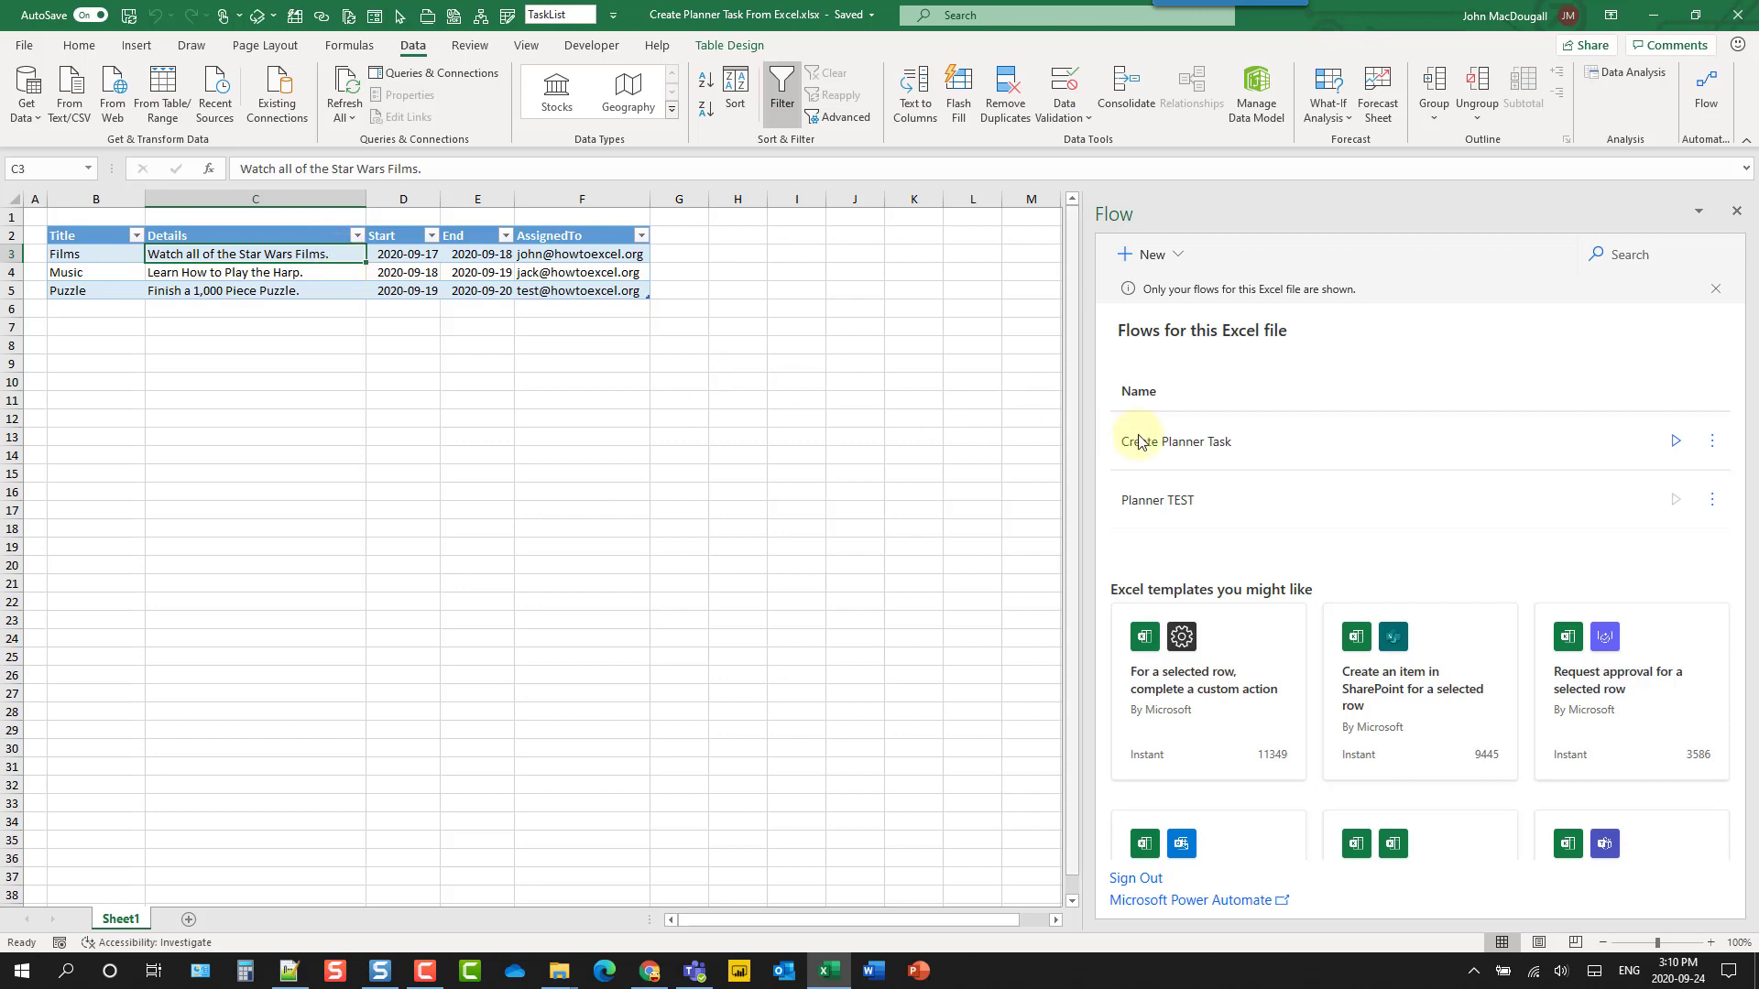
Run Create Planner Task on the Films row and dismiss the success message
click(1673, 442)
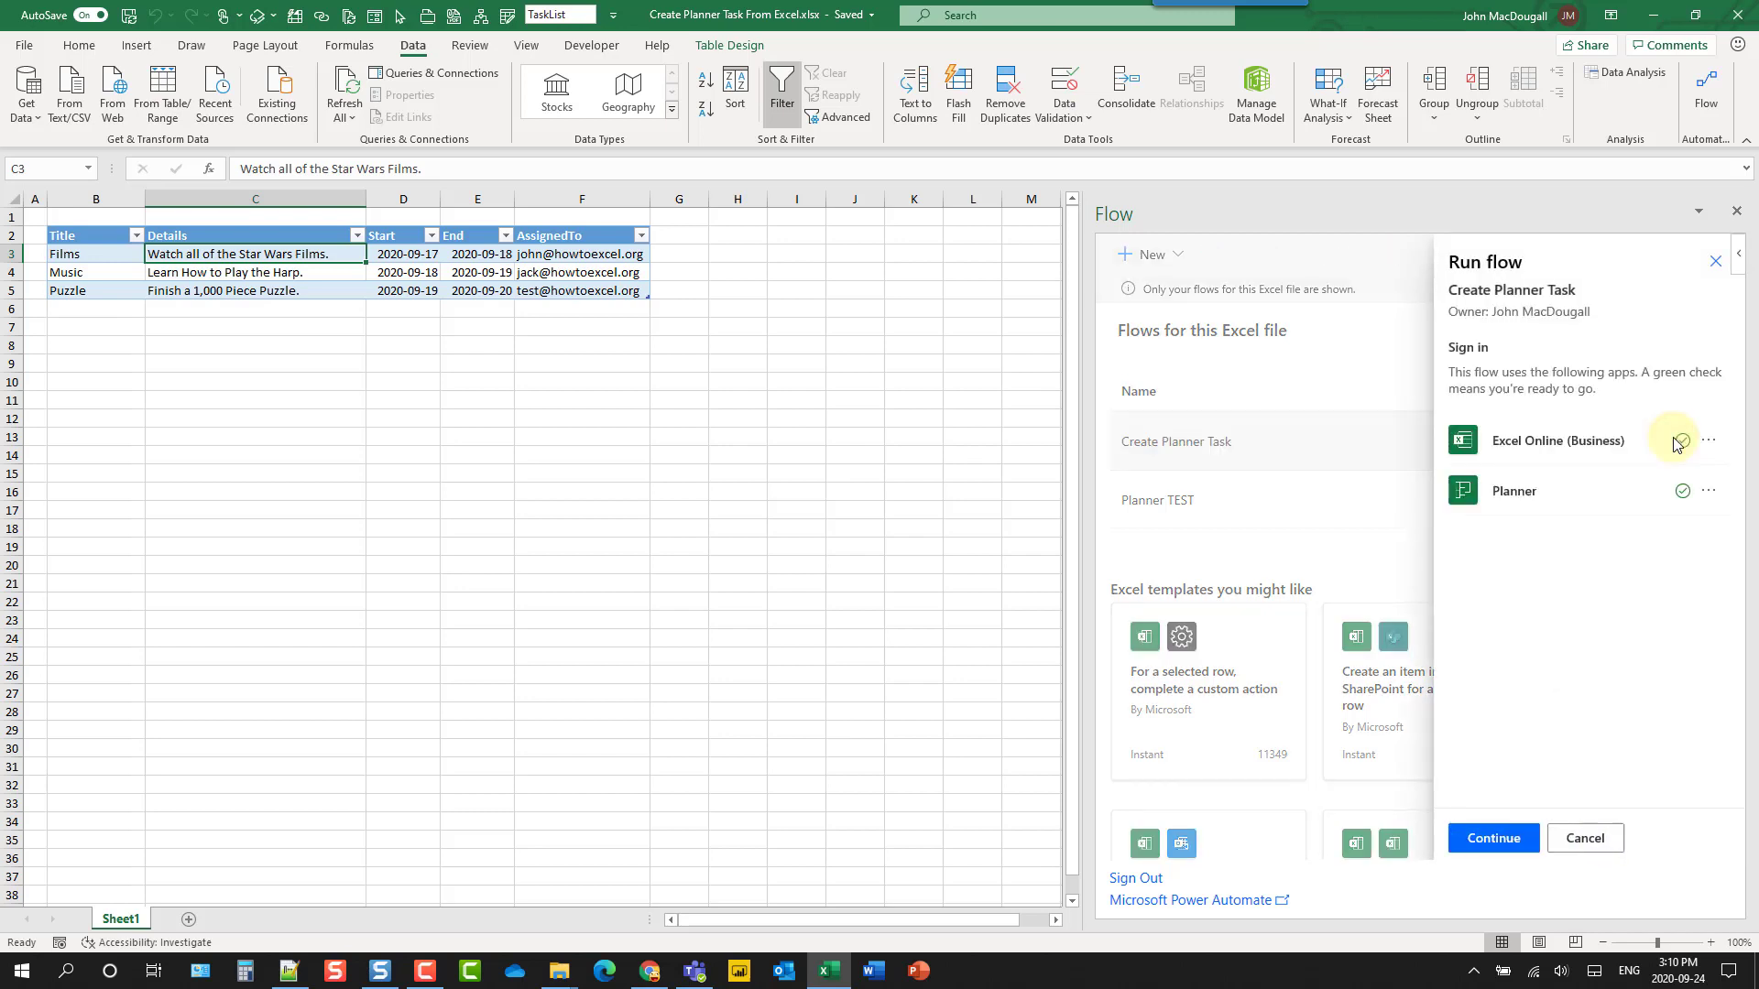
click(1493, 840)
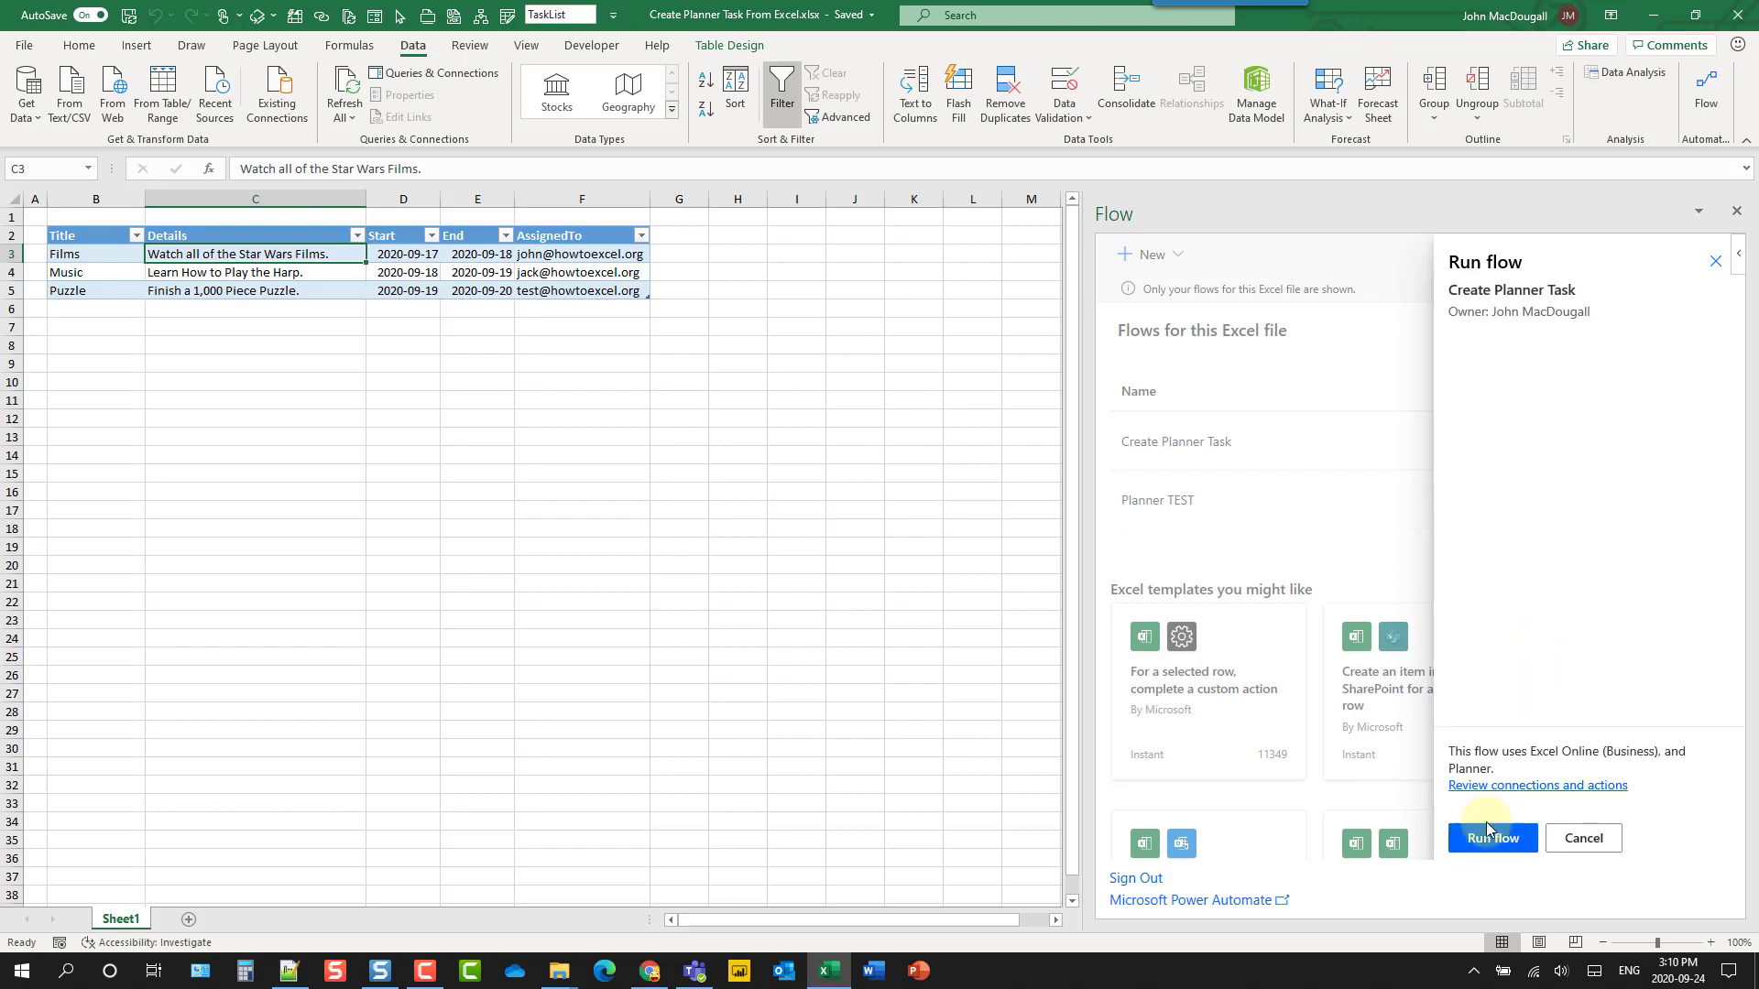
click(1484, 841)
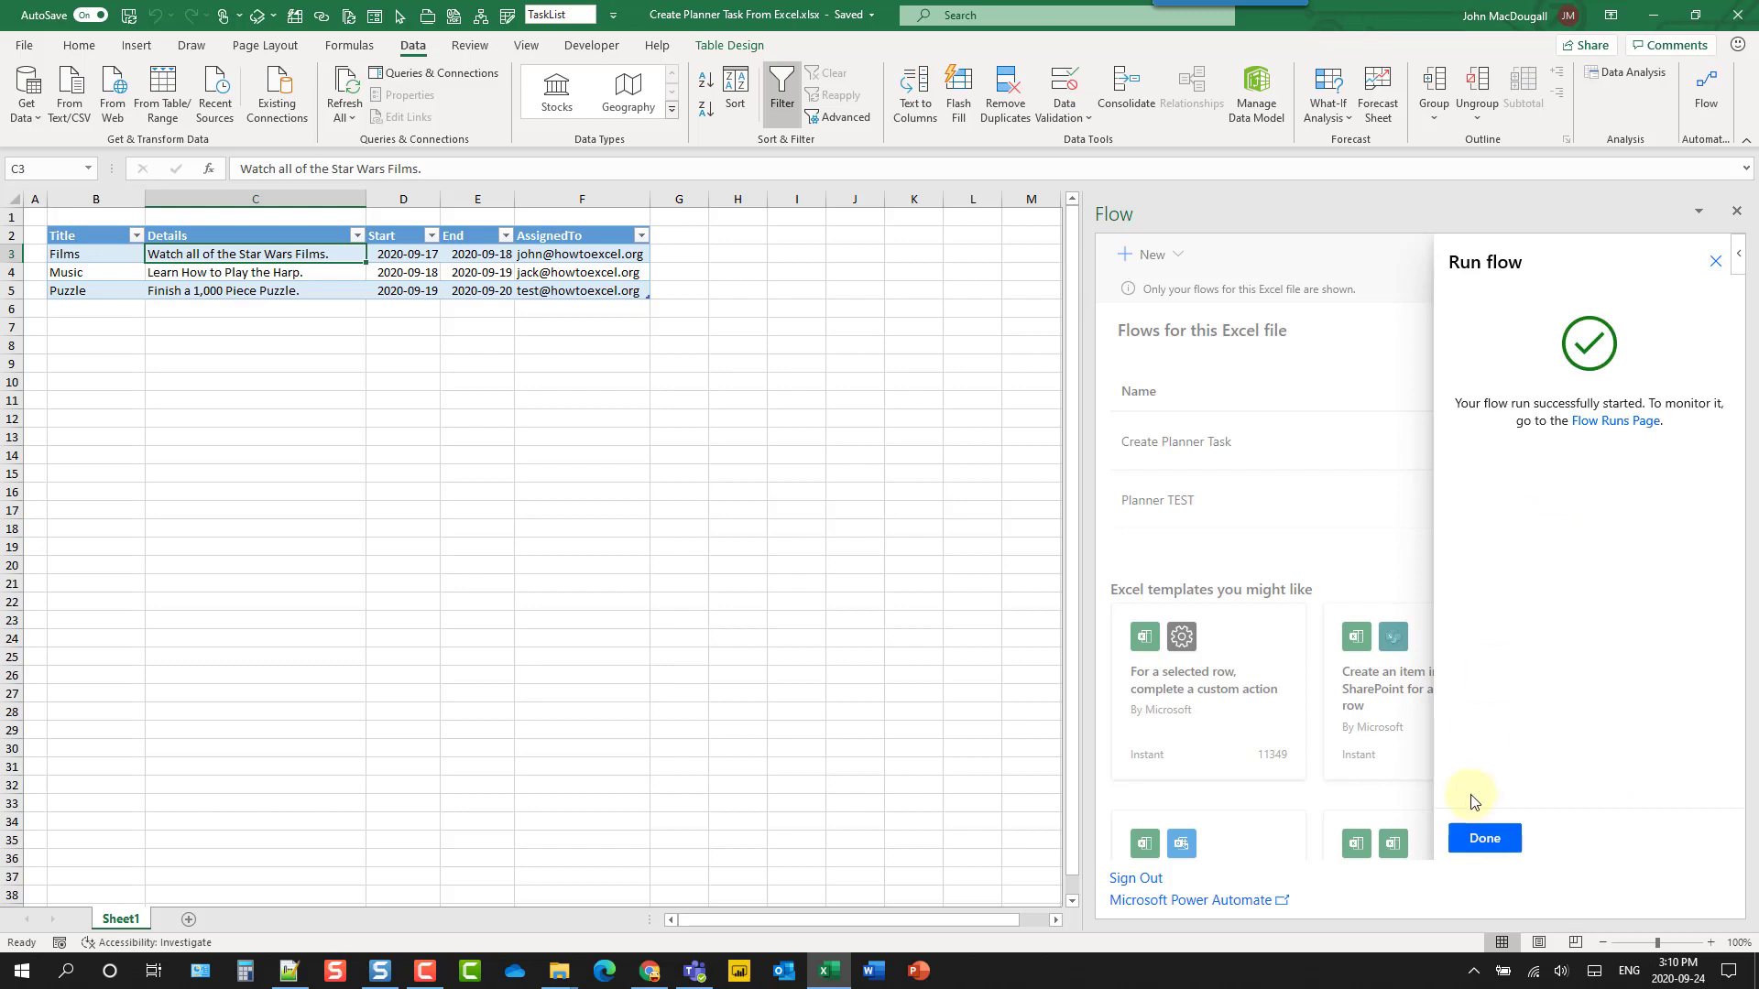
click(1479, 837)
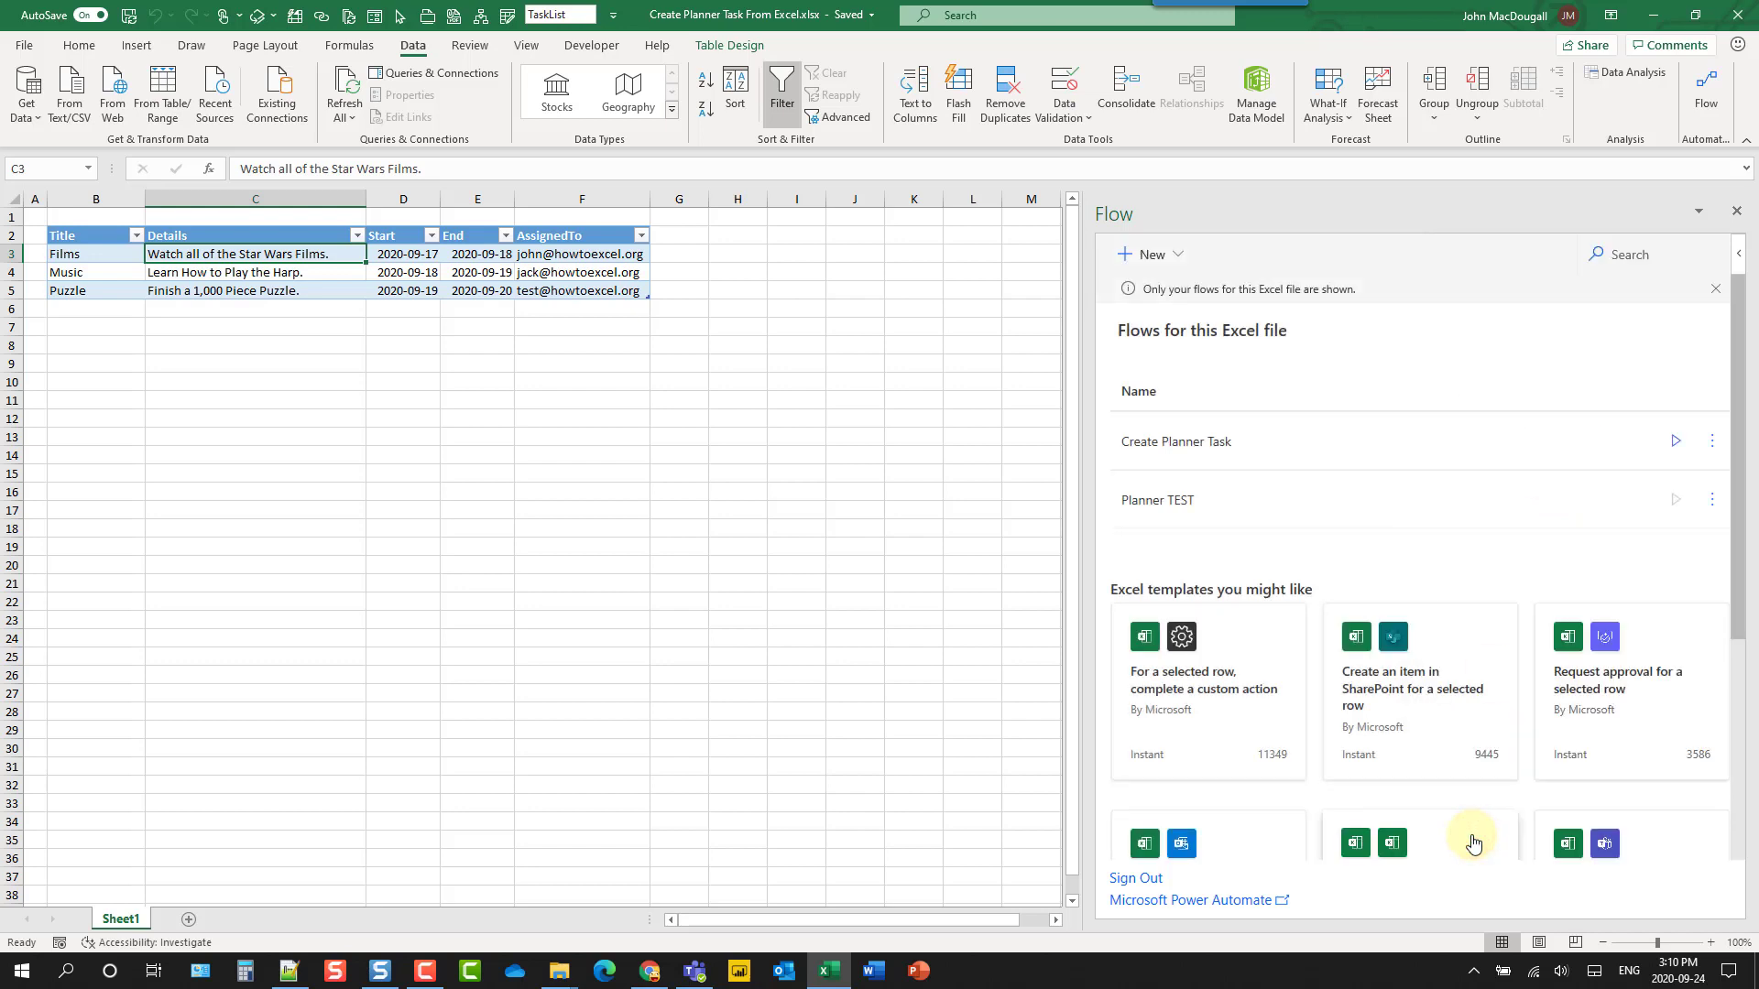
Open the Films task in Planner and inspect its start date, due date and notes
click(650, 970)
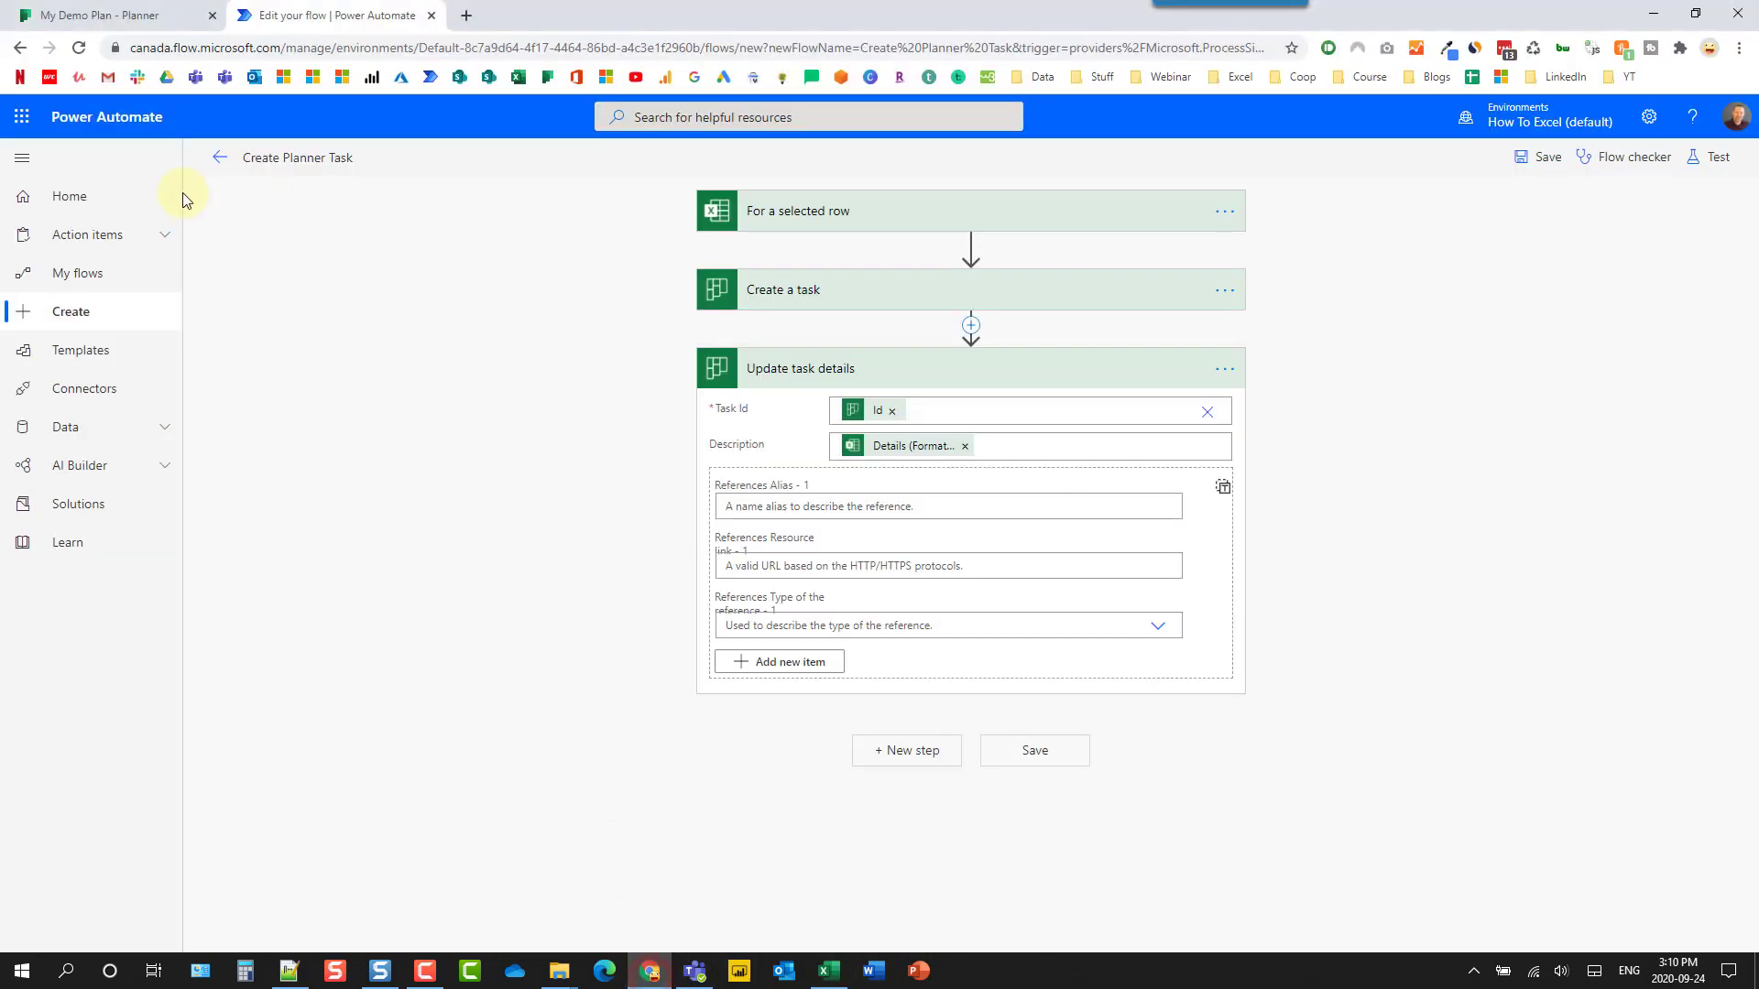
click(82, 16)
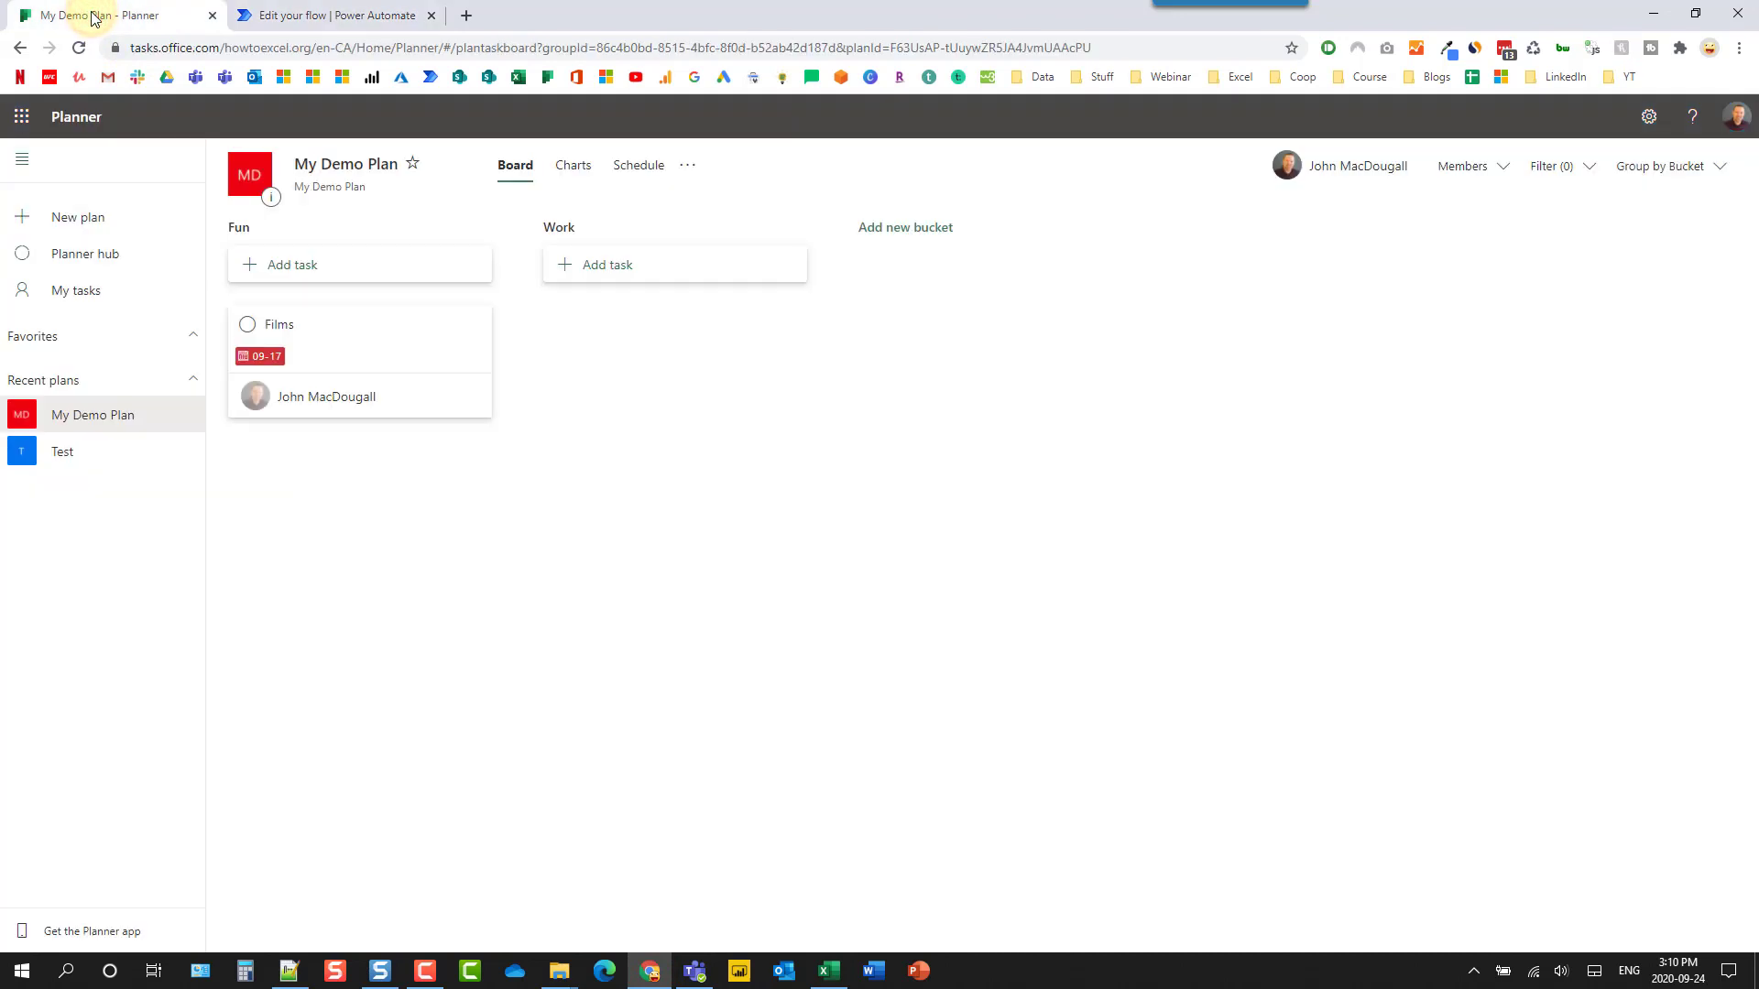
click(377, 360)
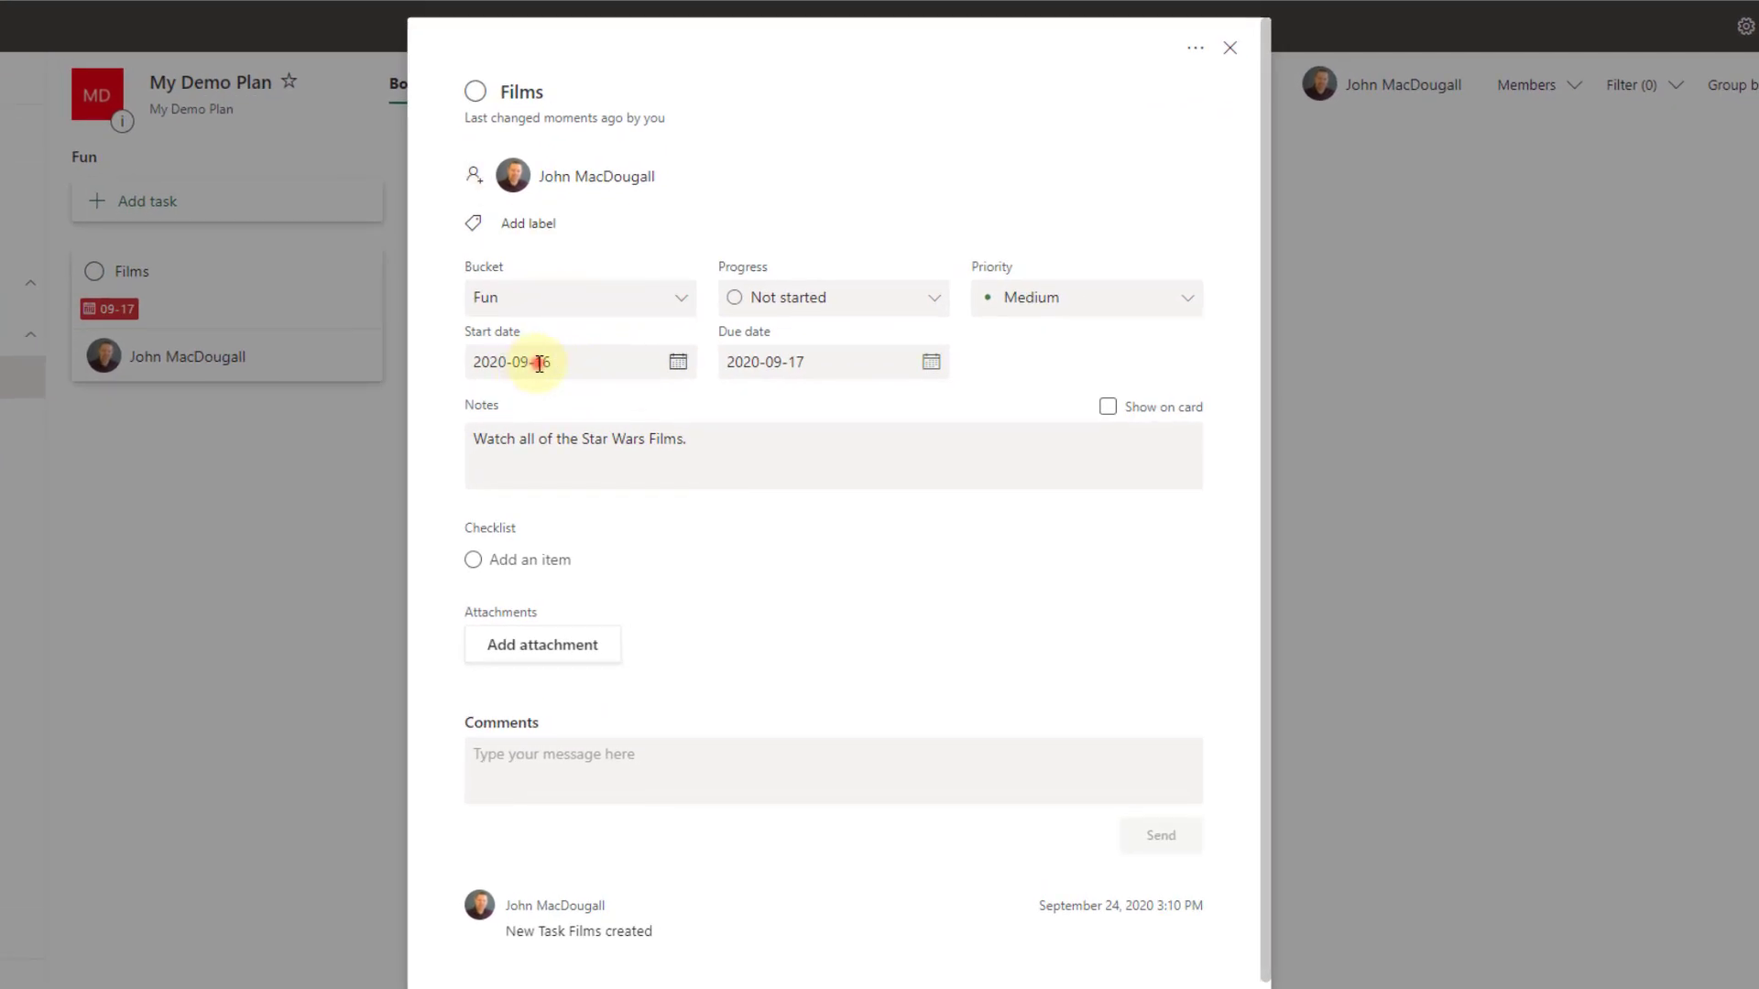
click(540, 364)
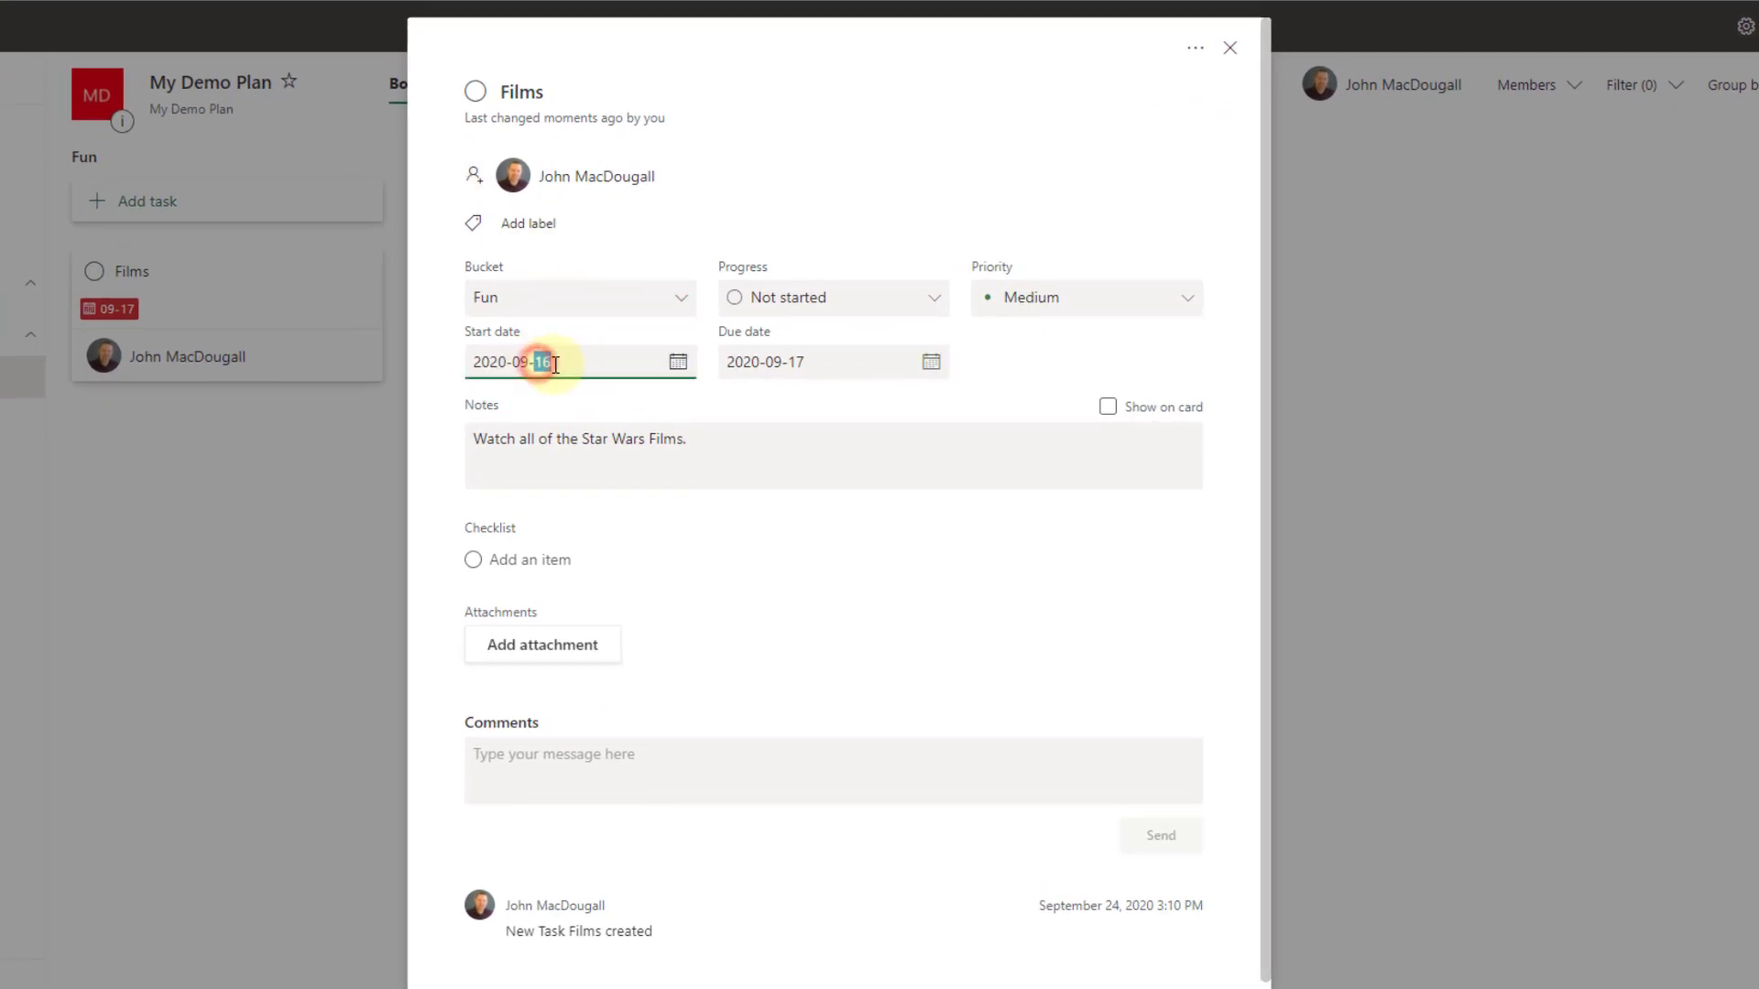
click(792, 364)
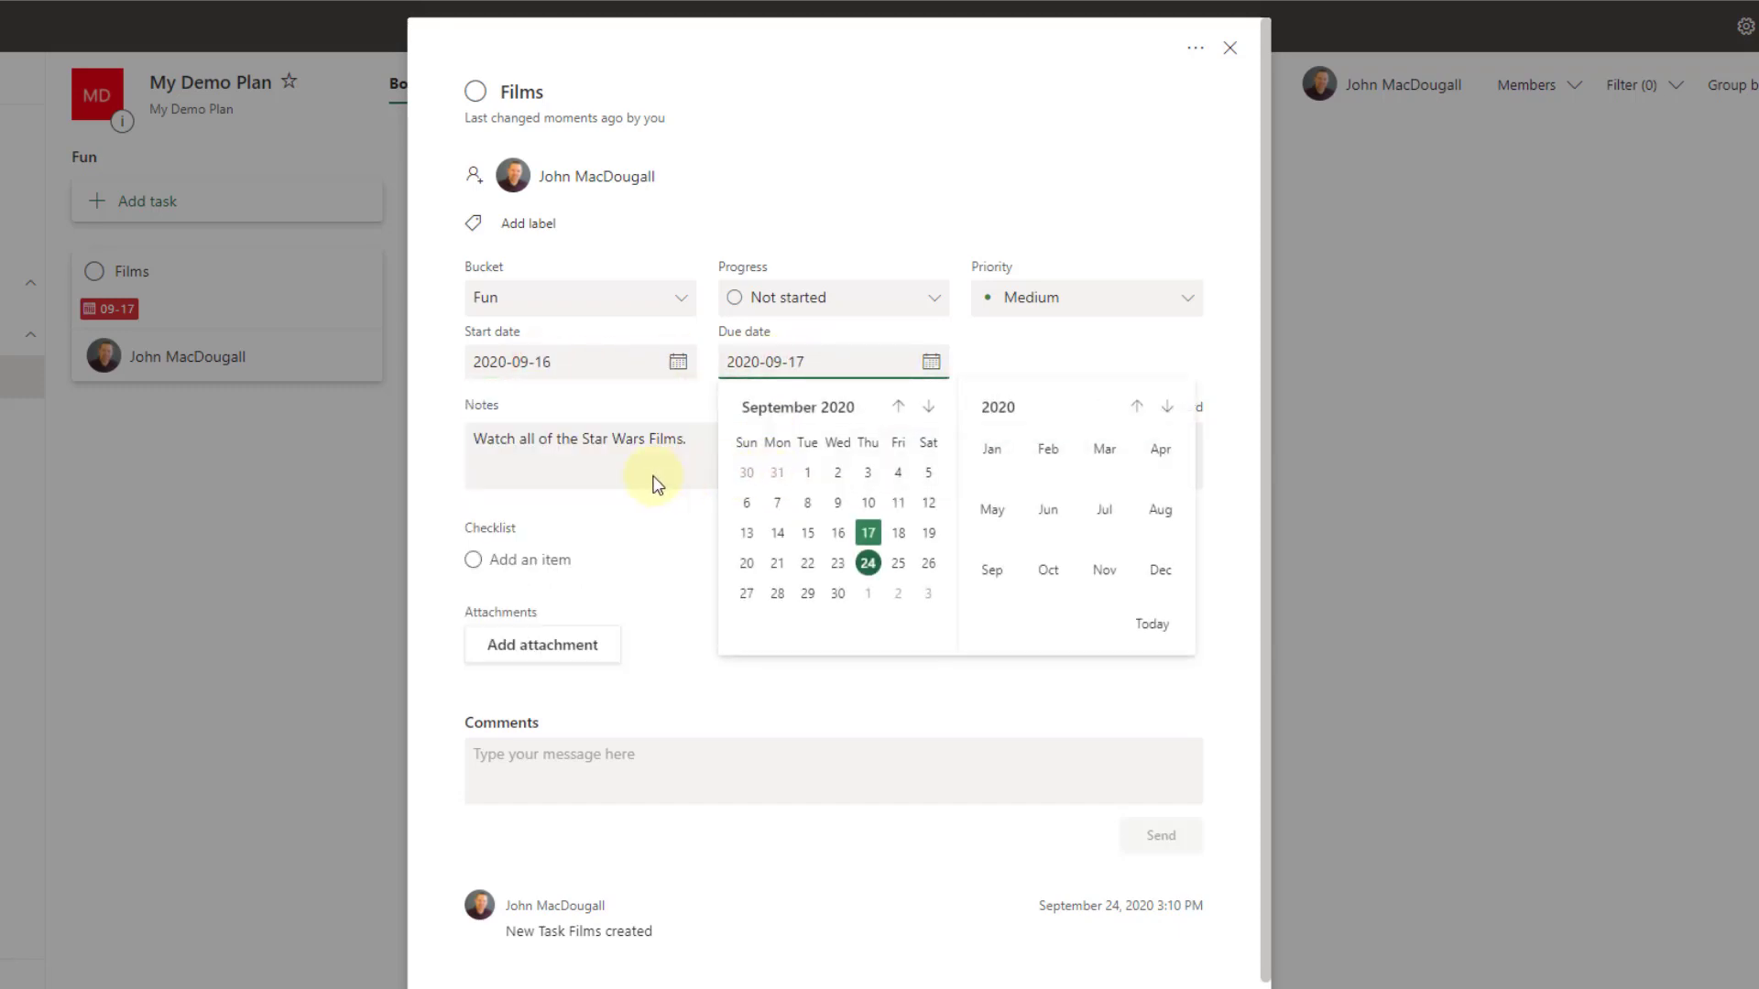
click(692, 446)
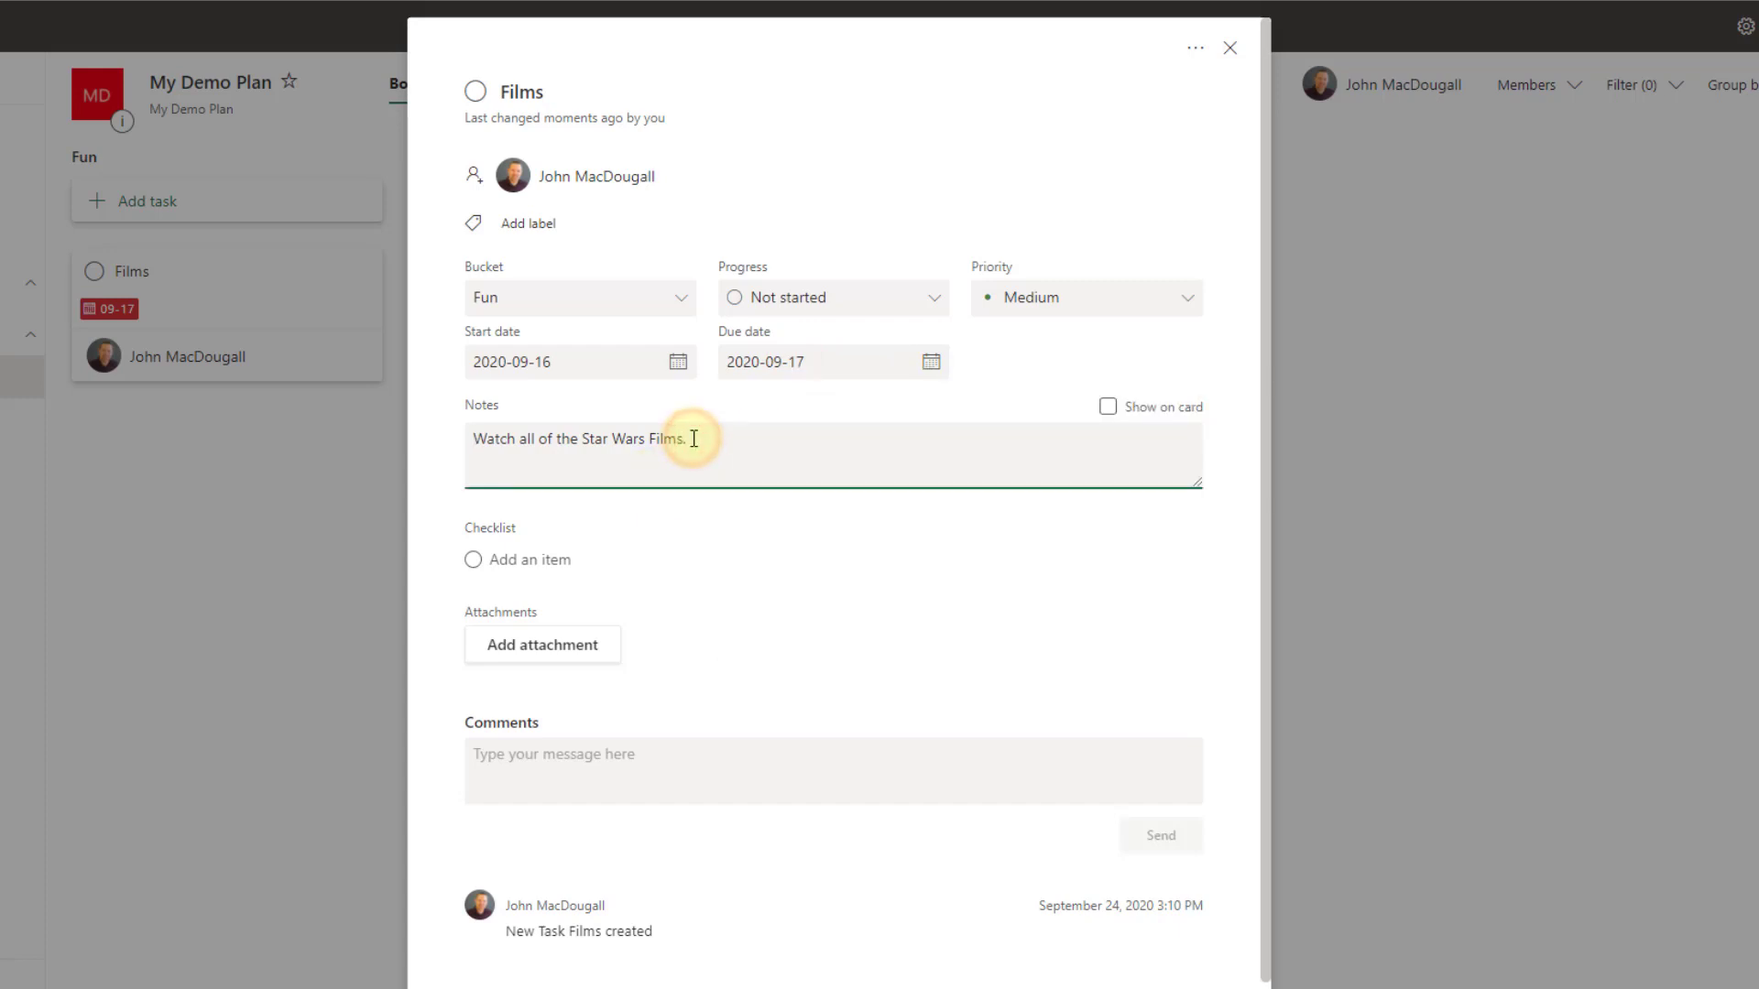
drag(691, 440, 467, 442)
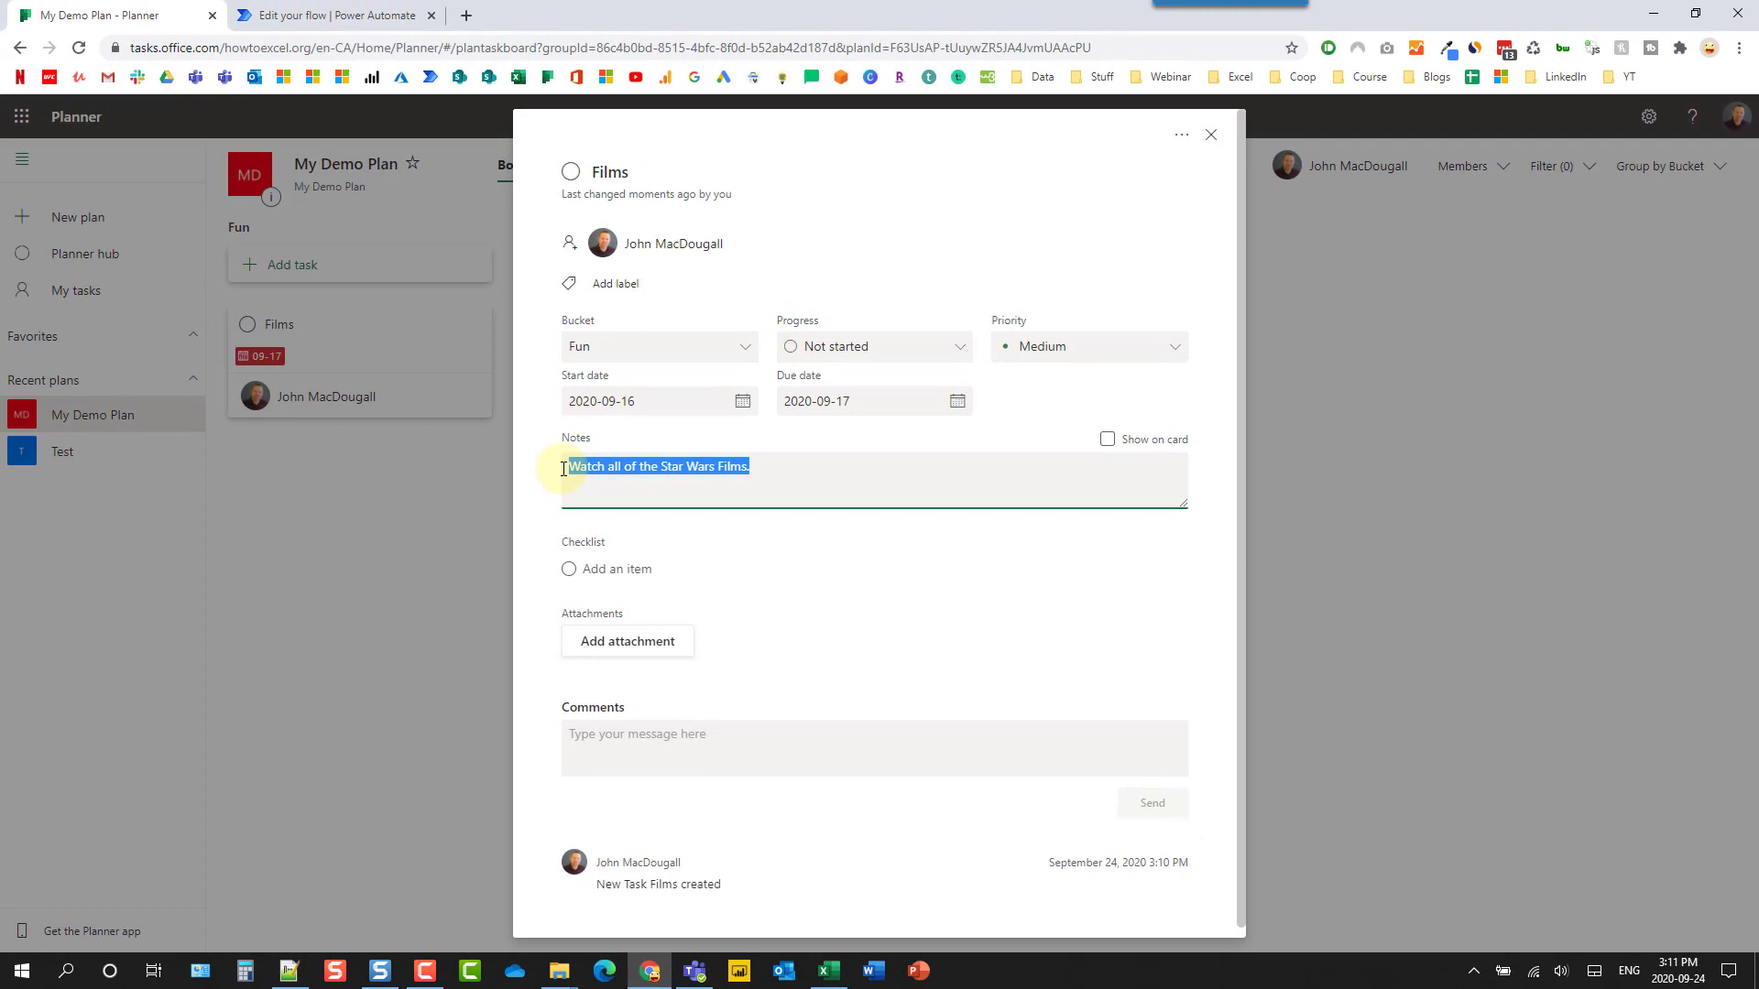
click(755, 471)
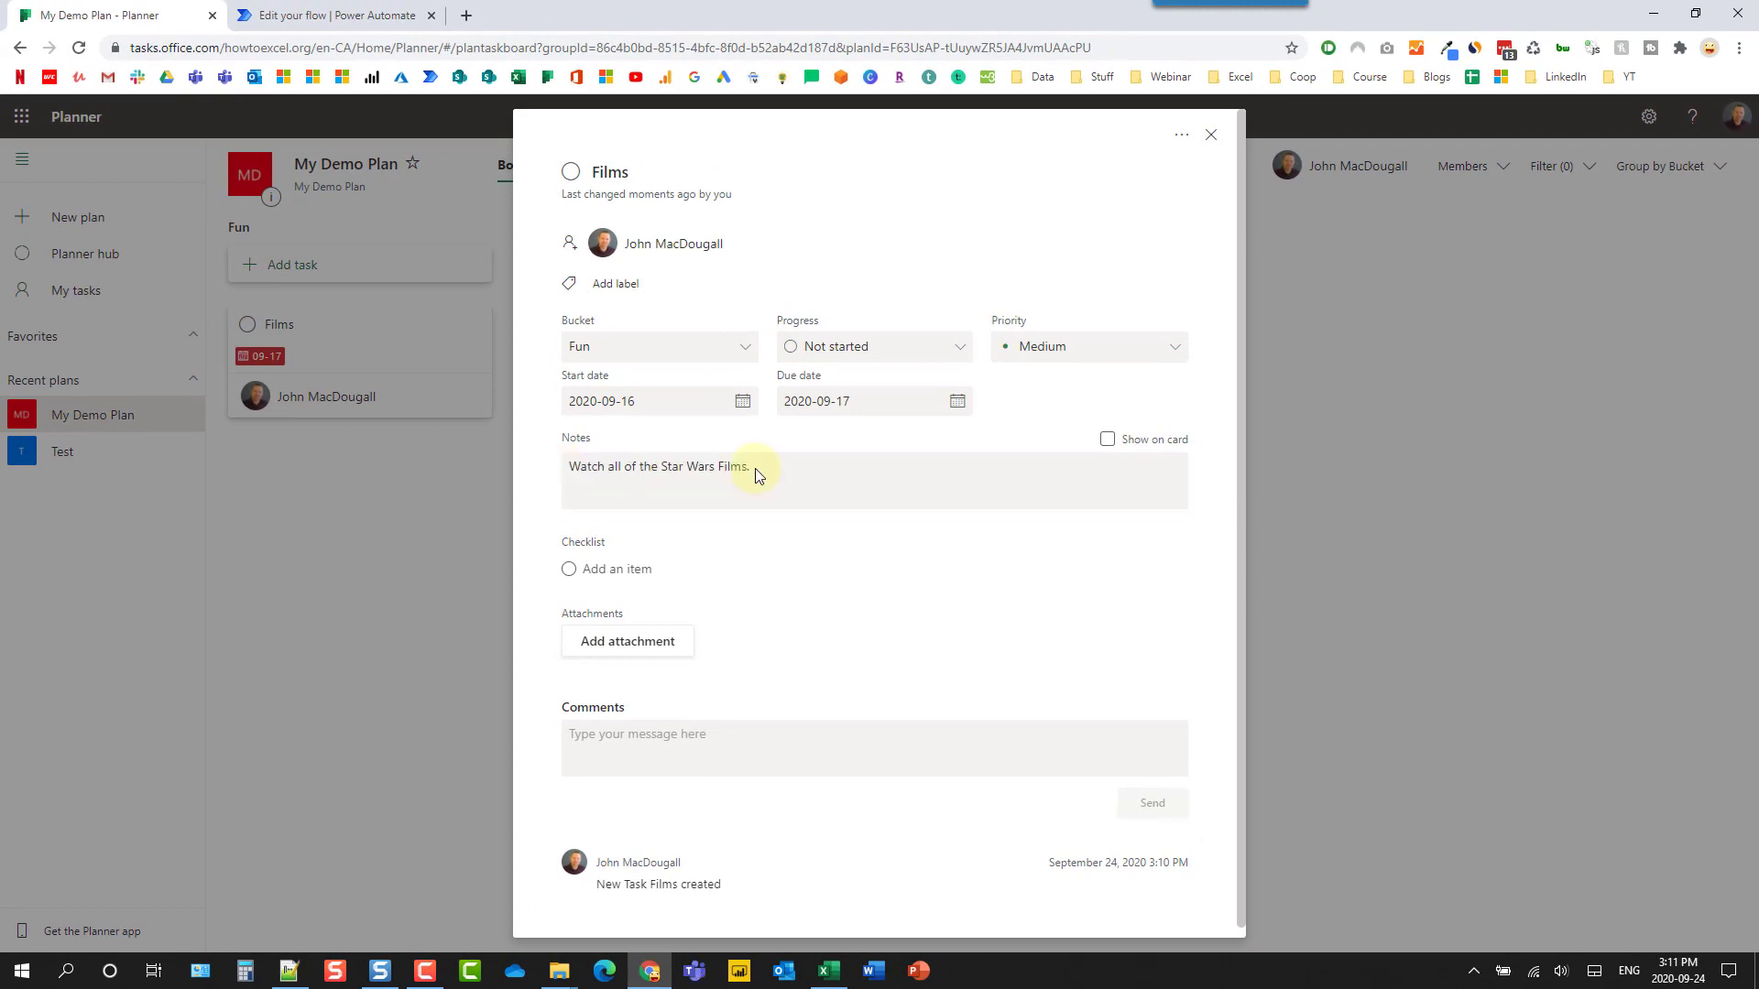
Compare with the Films row's End date in Excel, then recheck Planner's 2020-09-16 start and 2020-09-17 due
click(829, 970)
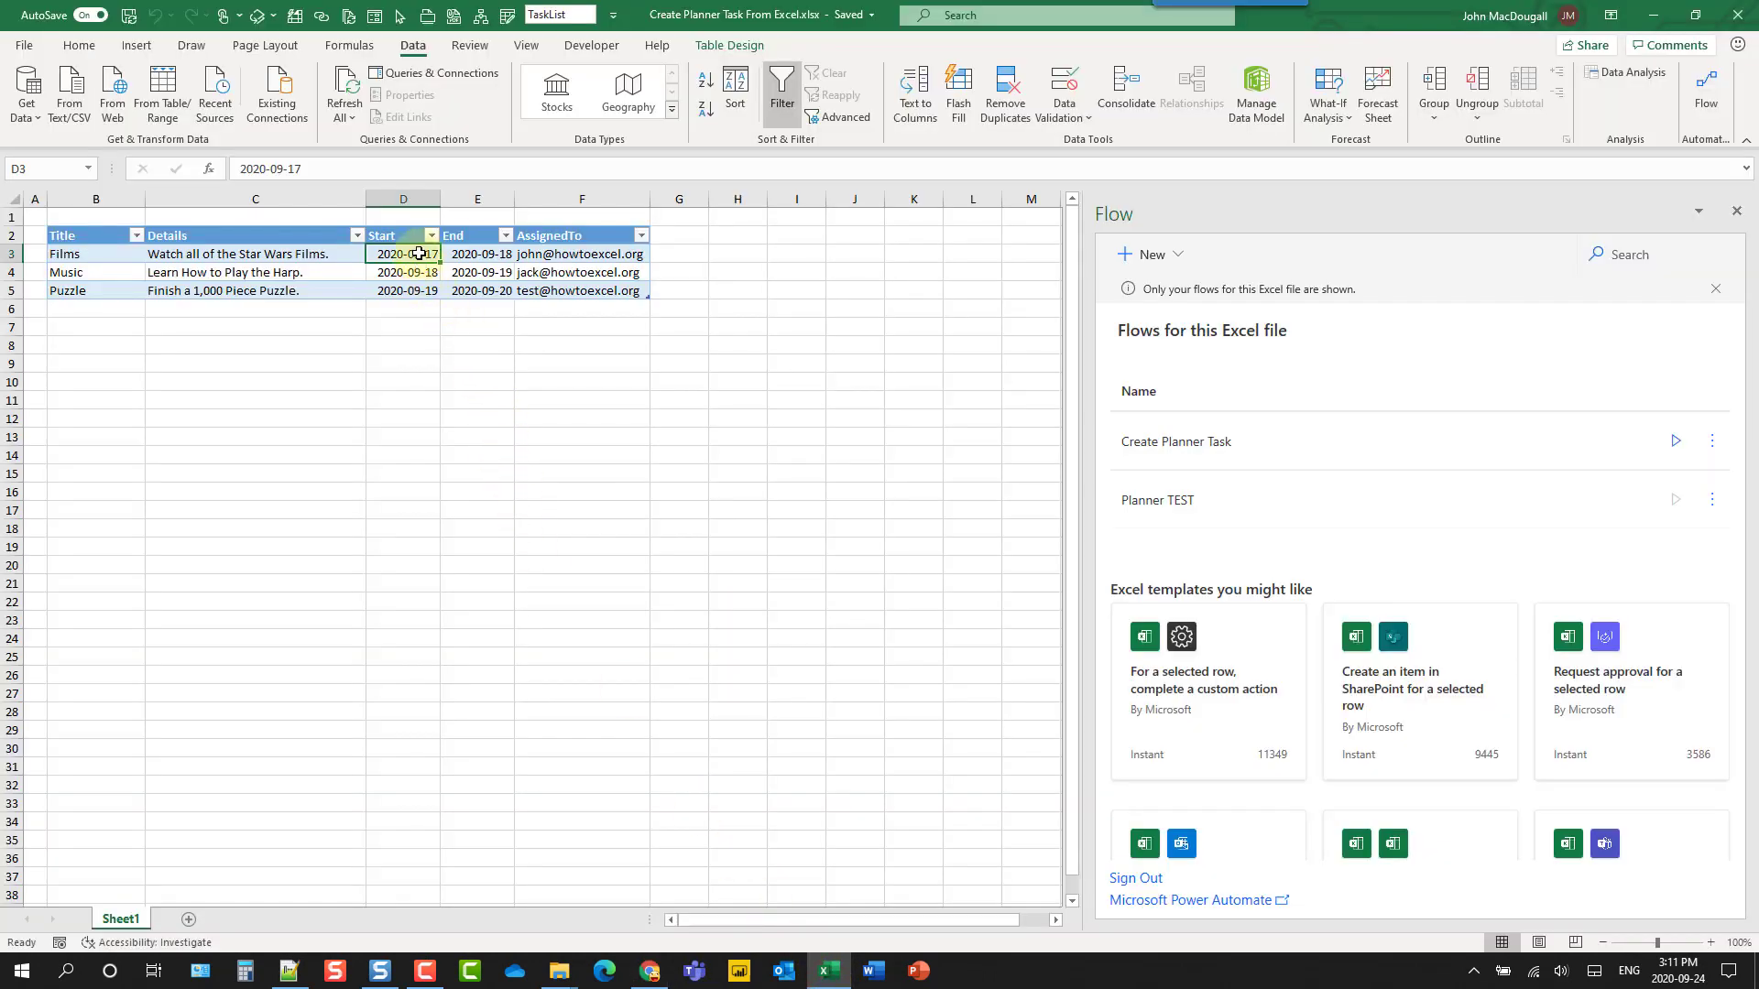
click(471, 251)
click(649, 971)
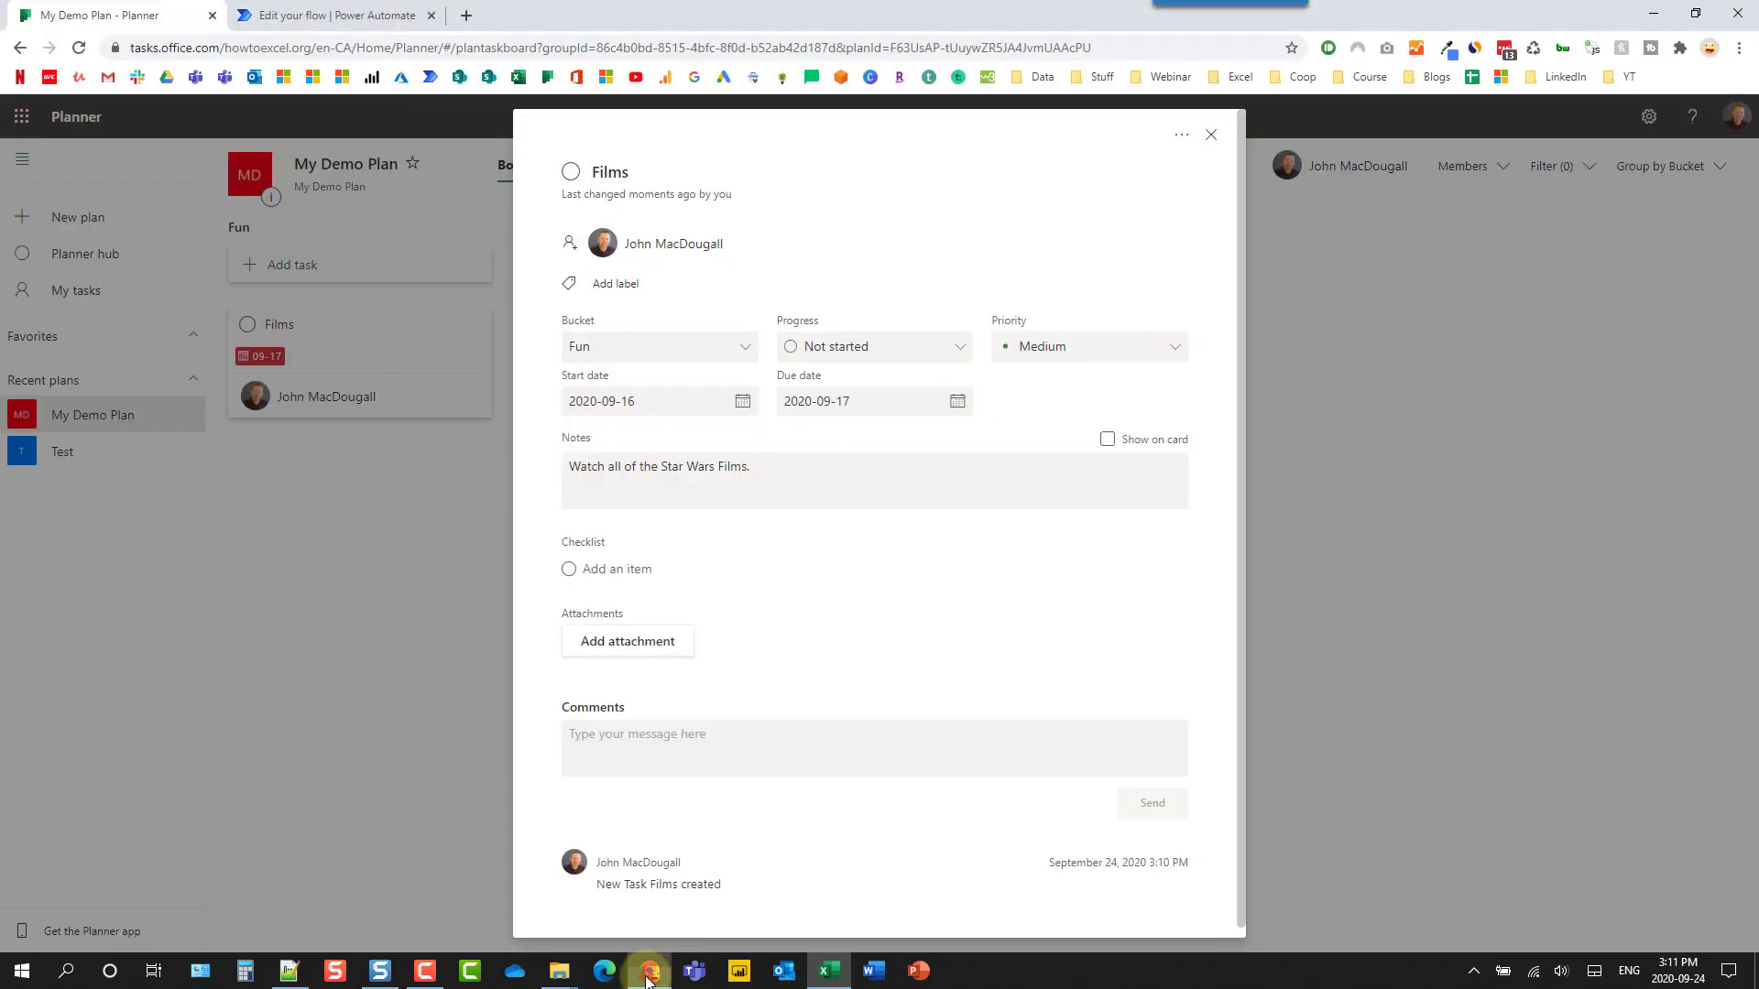
click(622, 396)
click(725, 403)
click(837, 400)
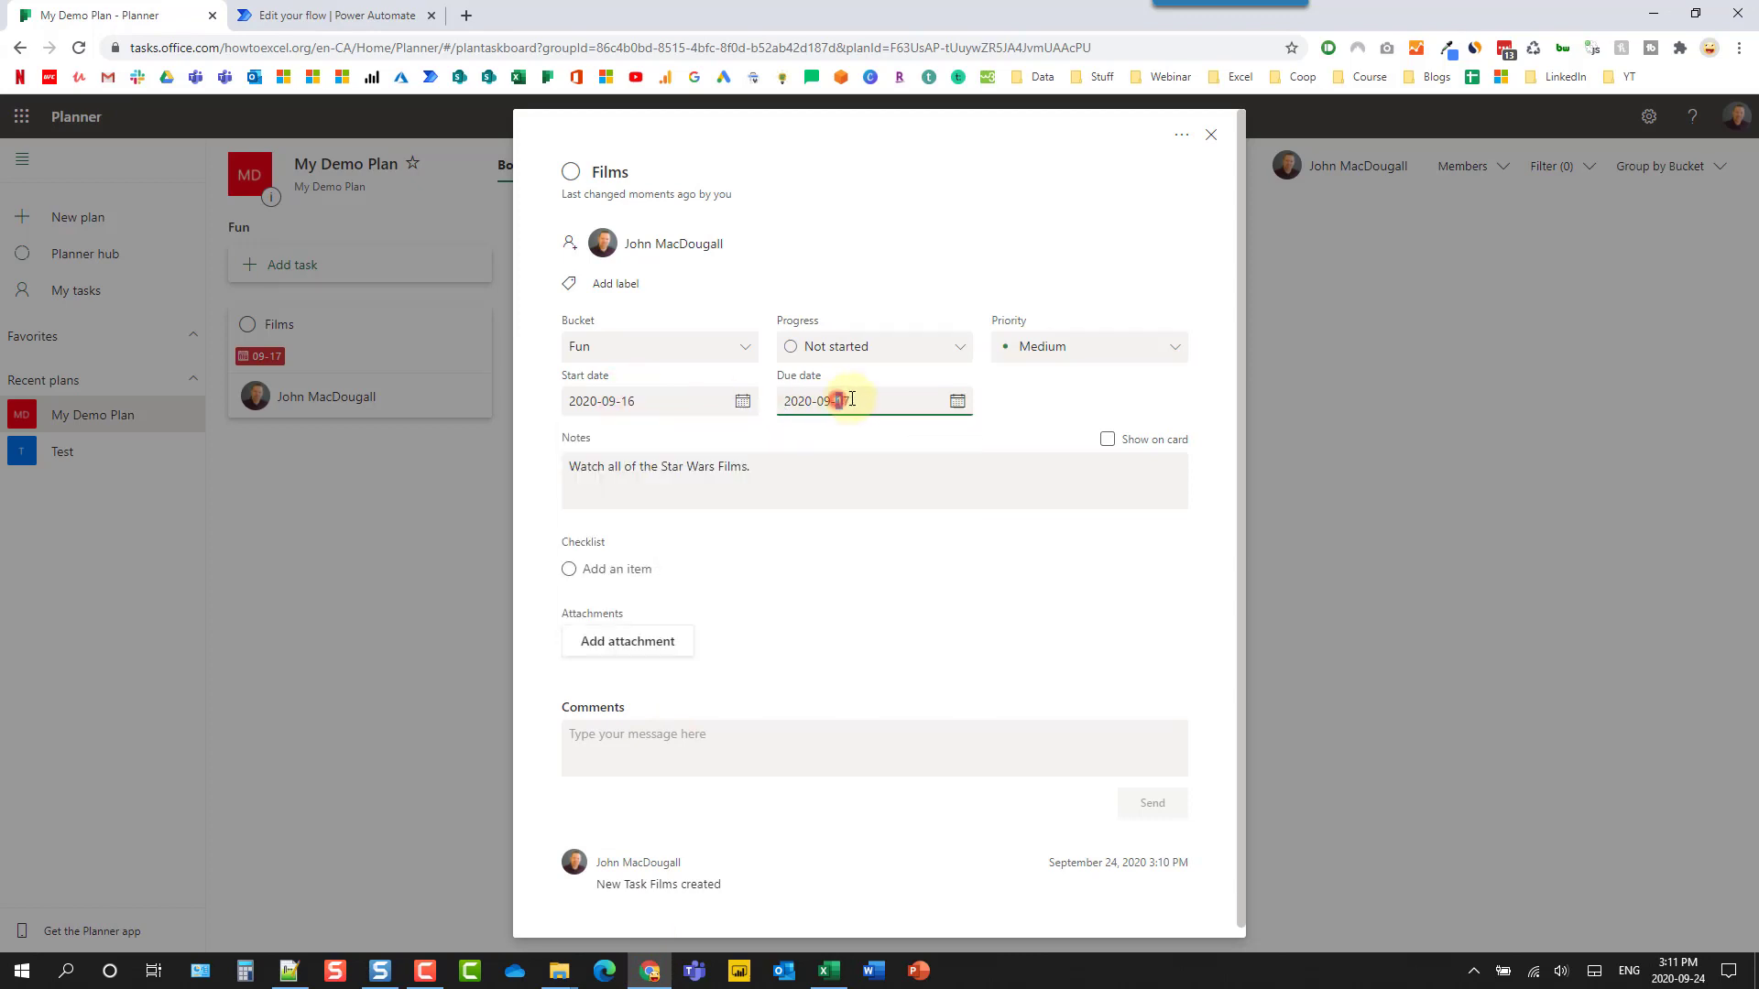
click(852, 400)
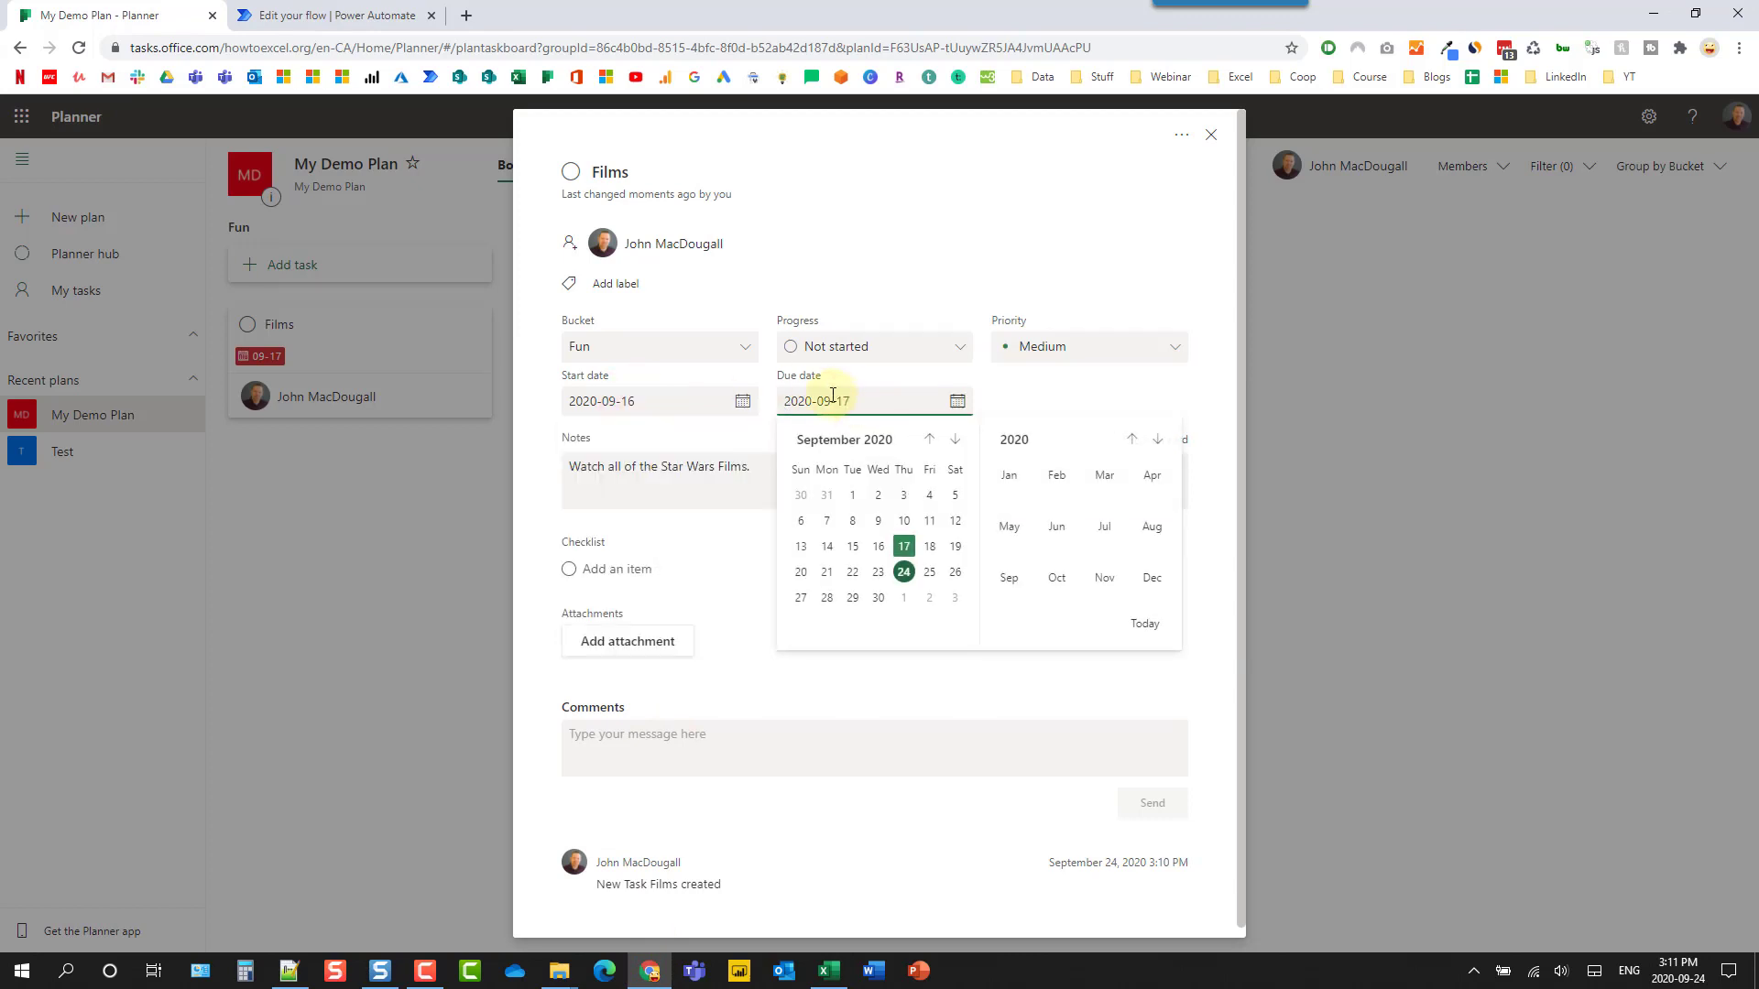
Return to the flow editor and expand Create a task to view its Start (Formatted) date token
click(275, 16)
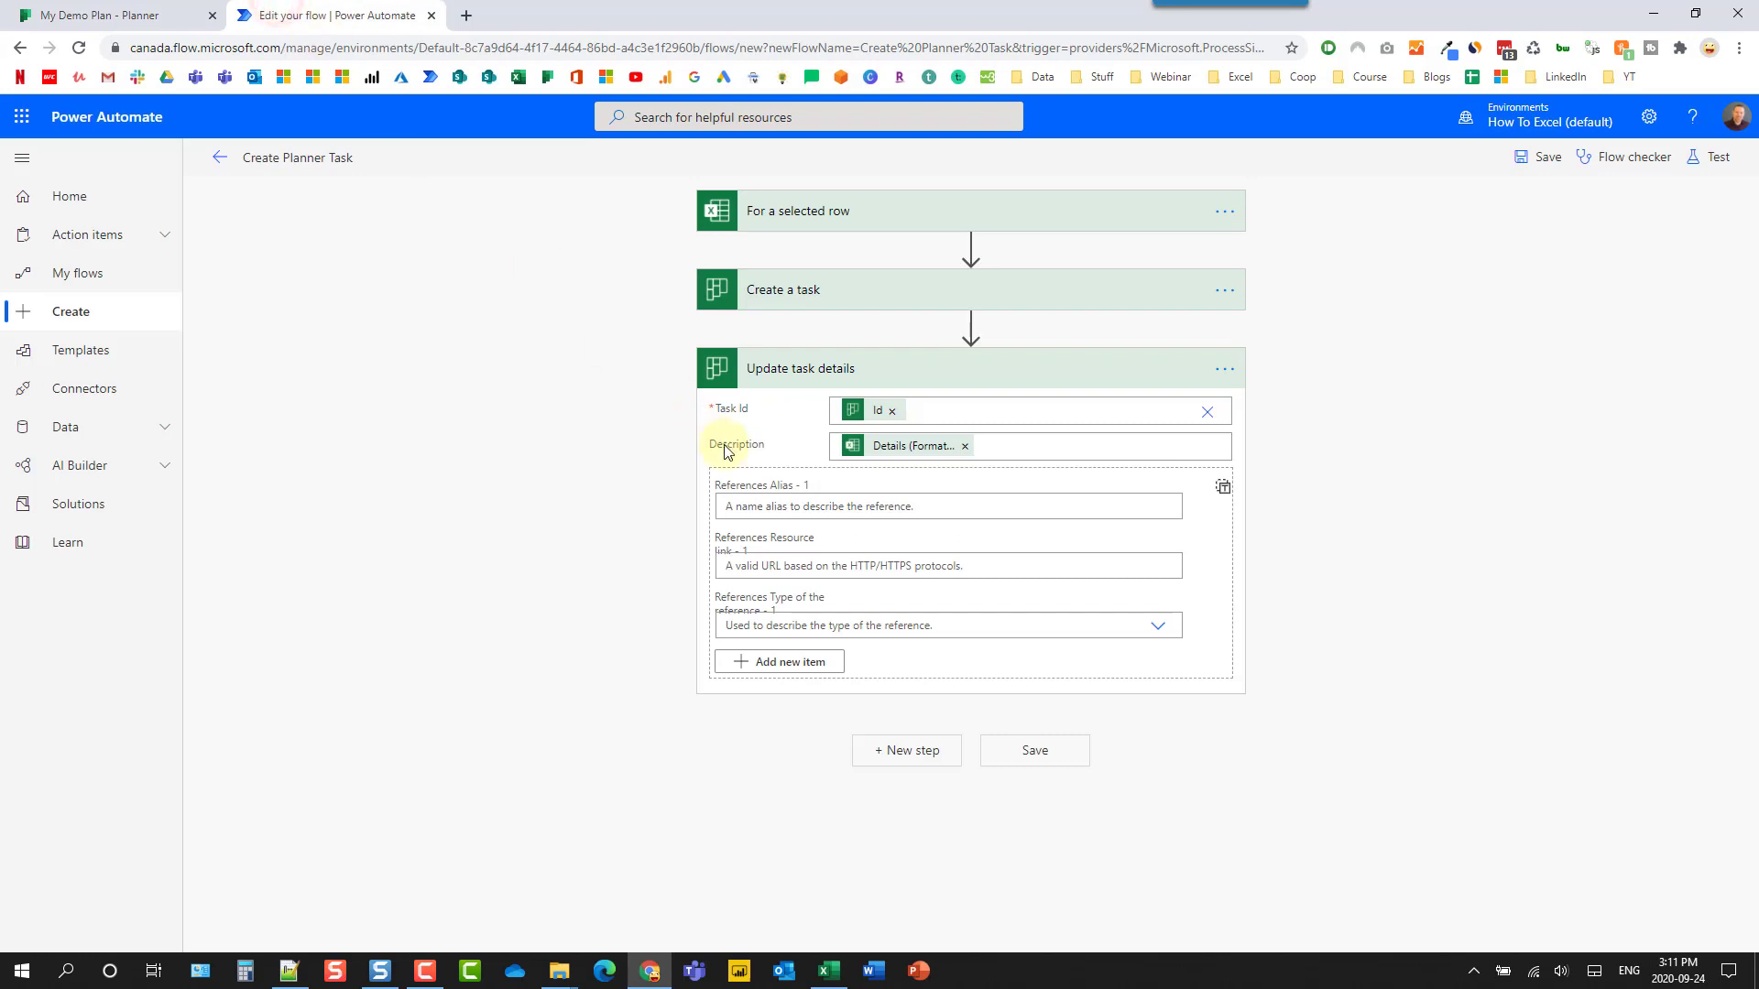
click(837, 290)
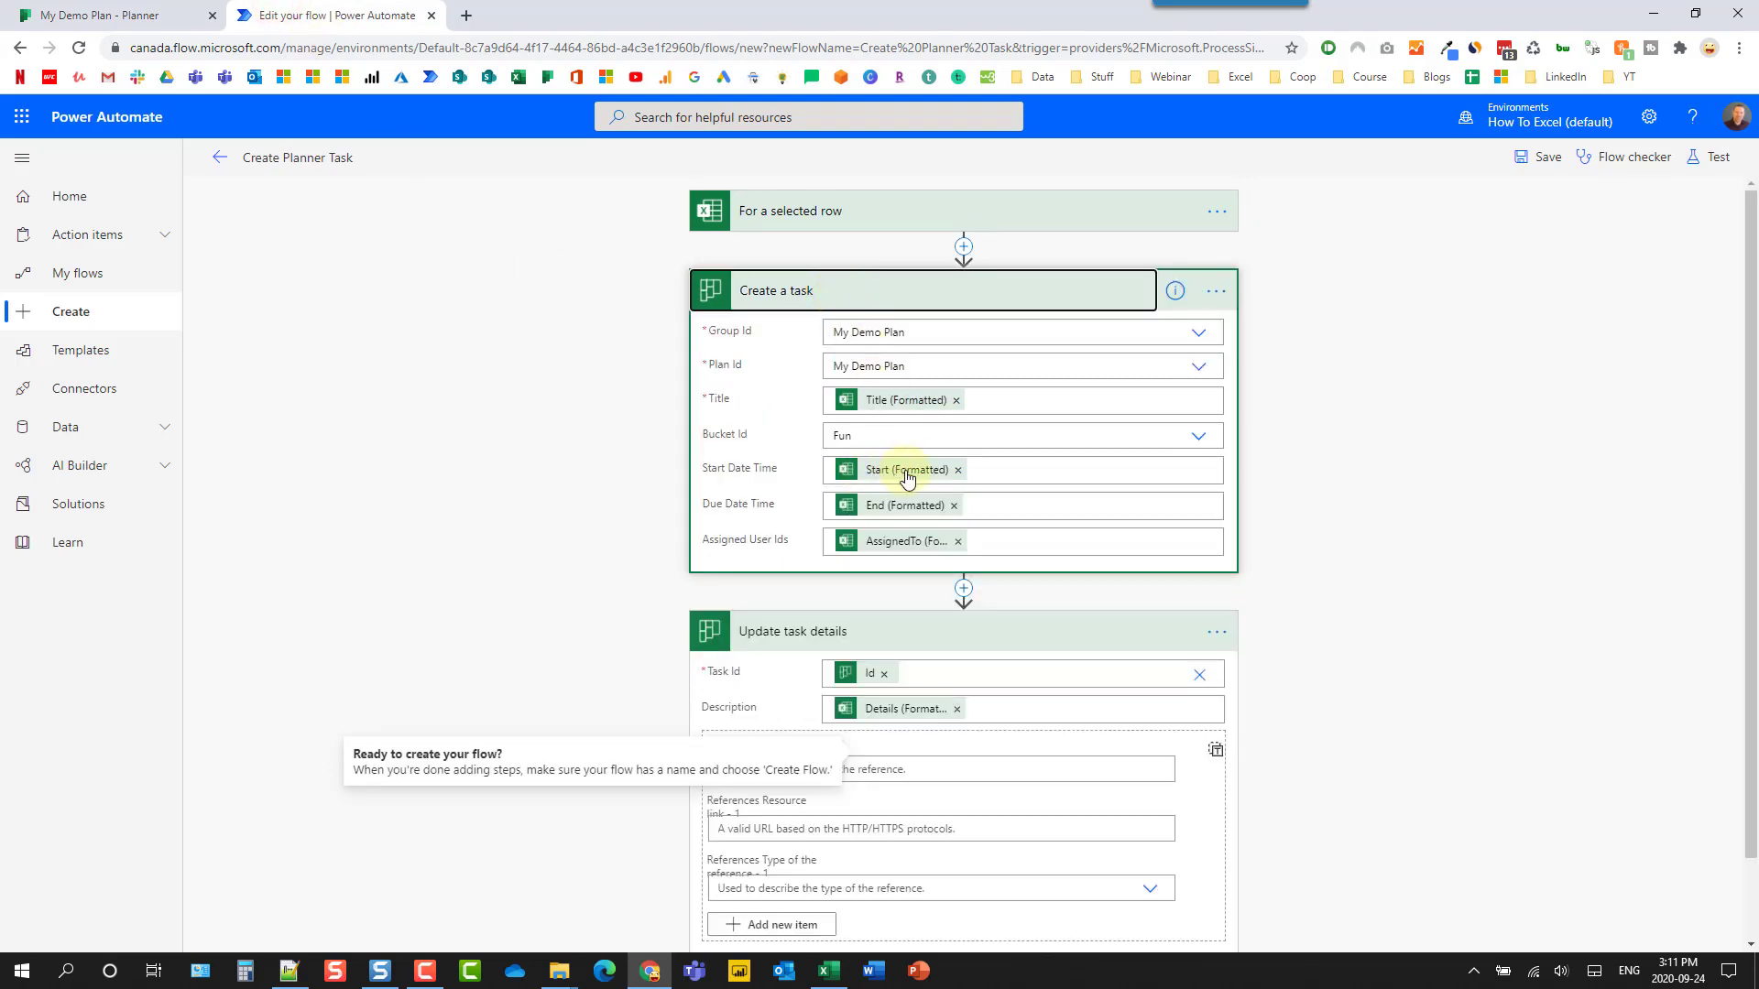
mouse_move(910, 478)
Add a Convert time zone action after the trigger with Start (Formatted) as base time
click(962, 250)
click(960, 272)
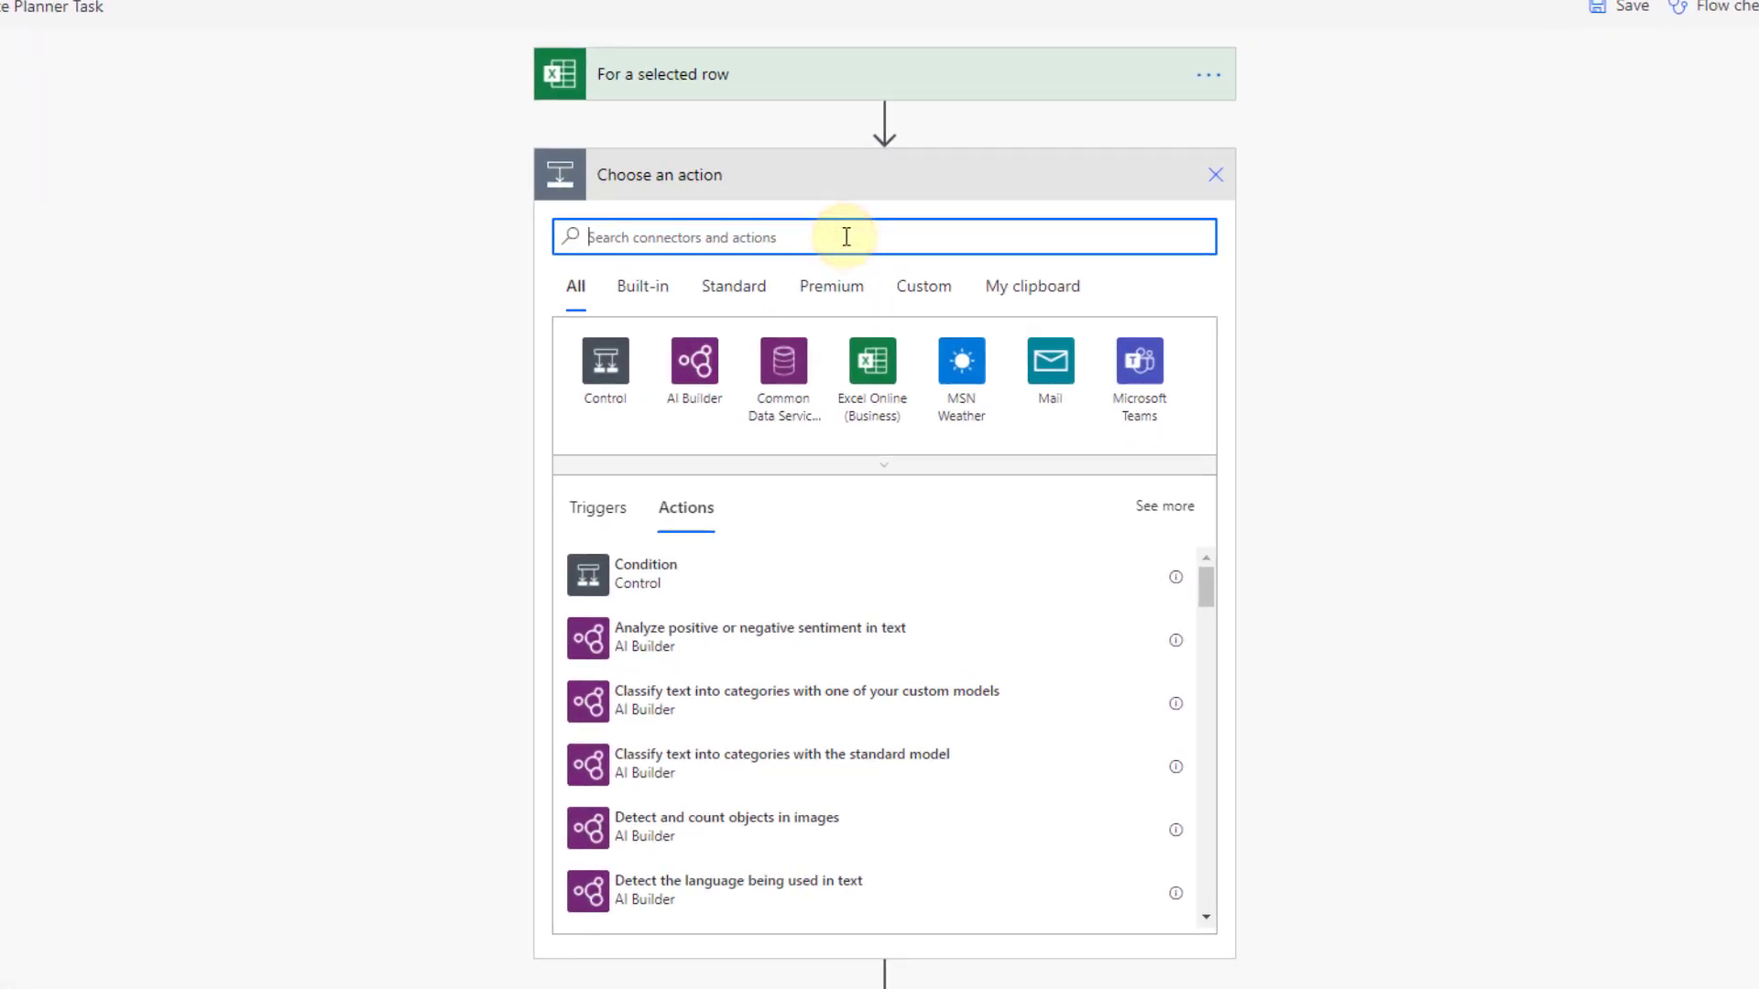
text(date)
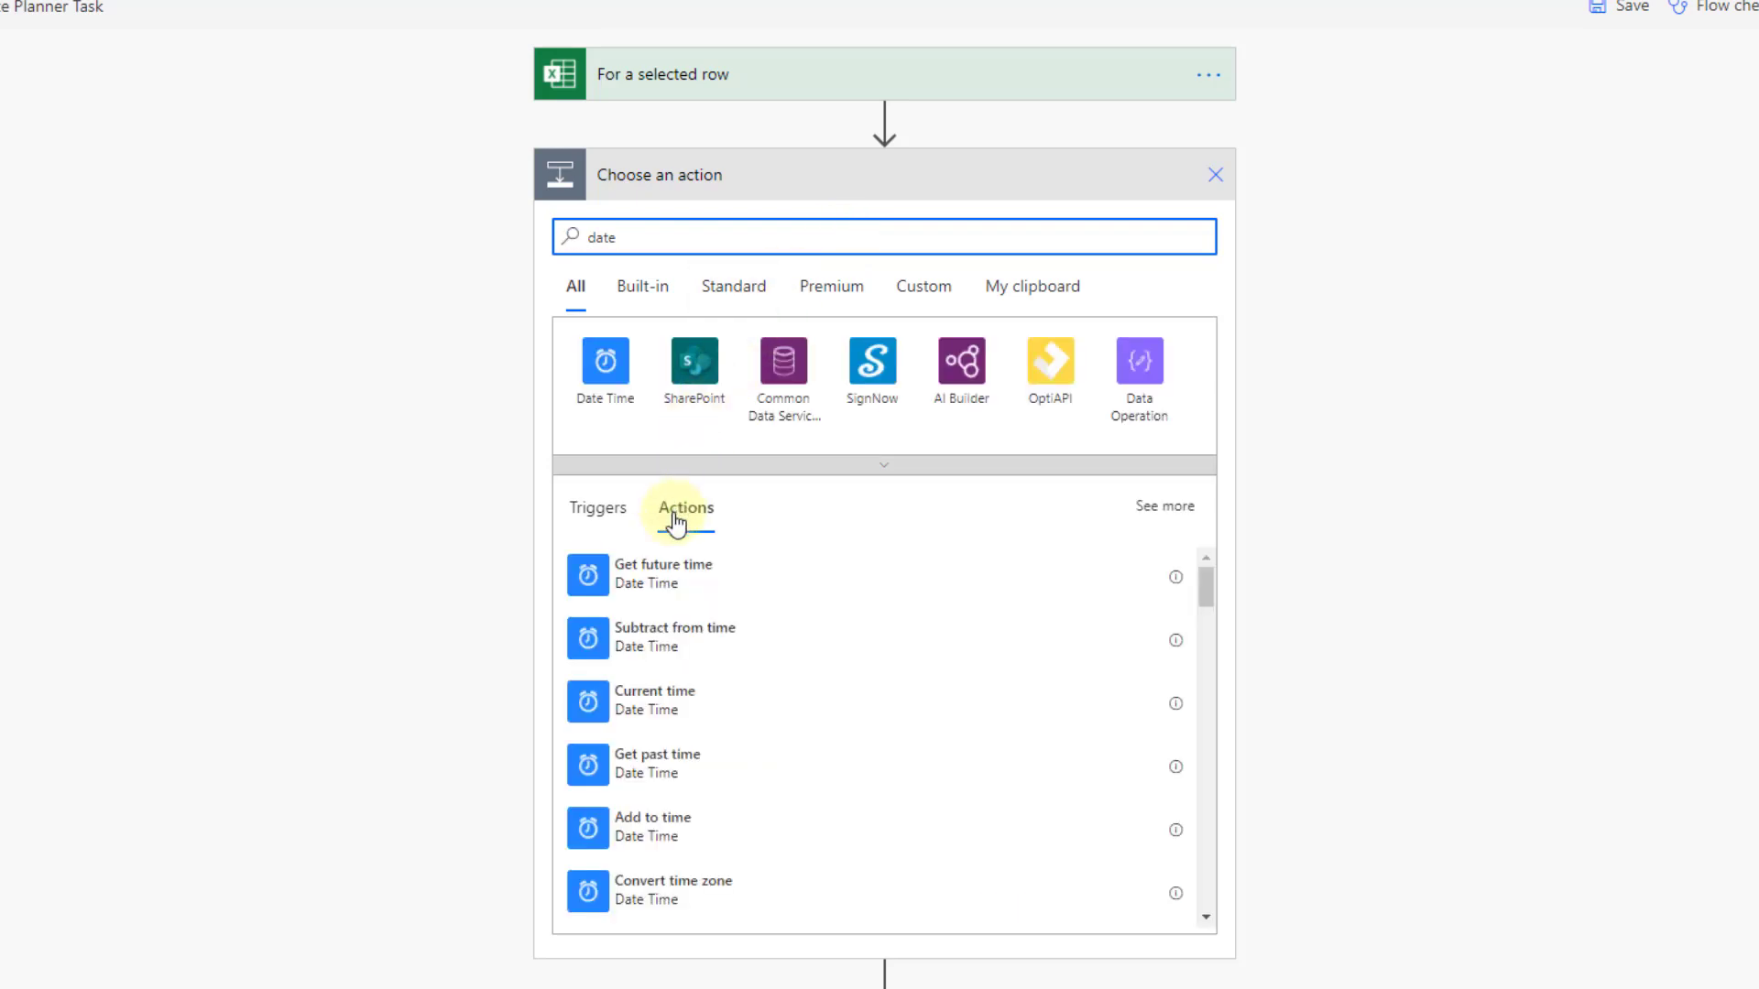
click(655, 889)
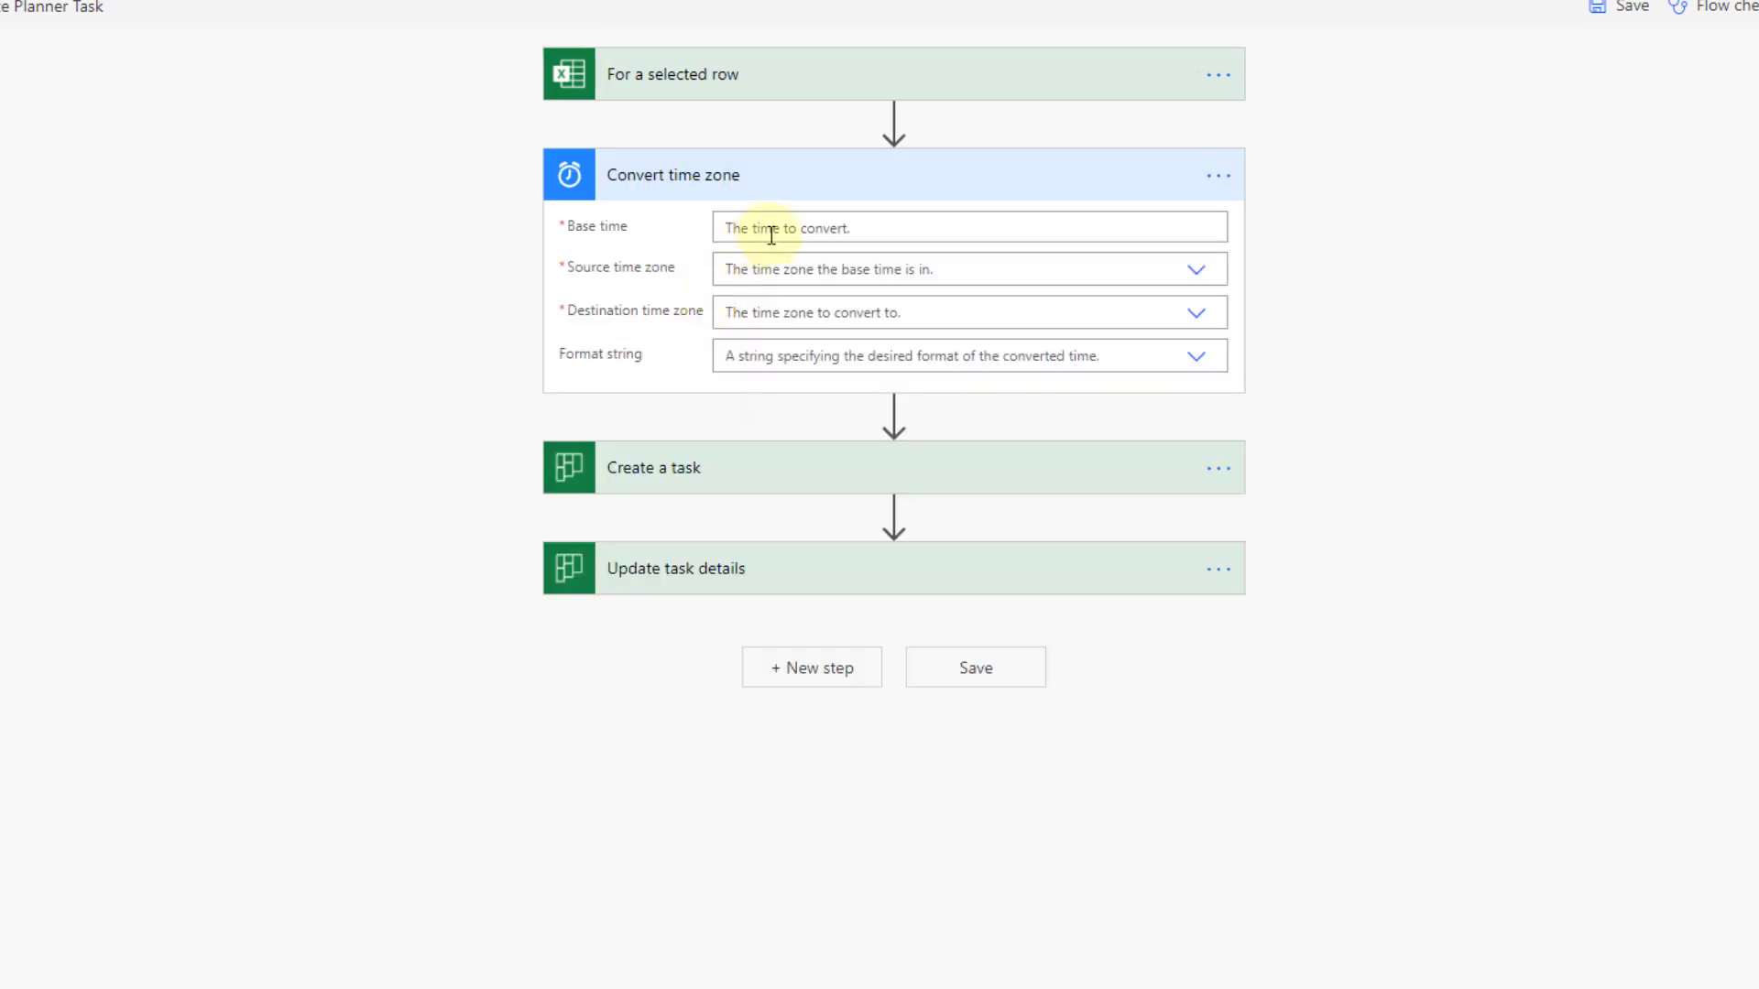
click(854, 225)
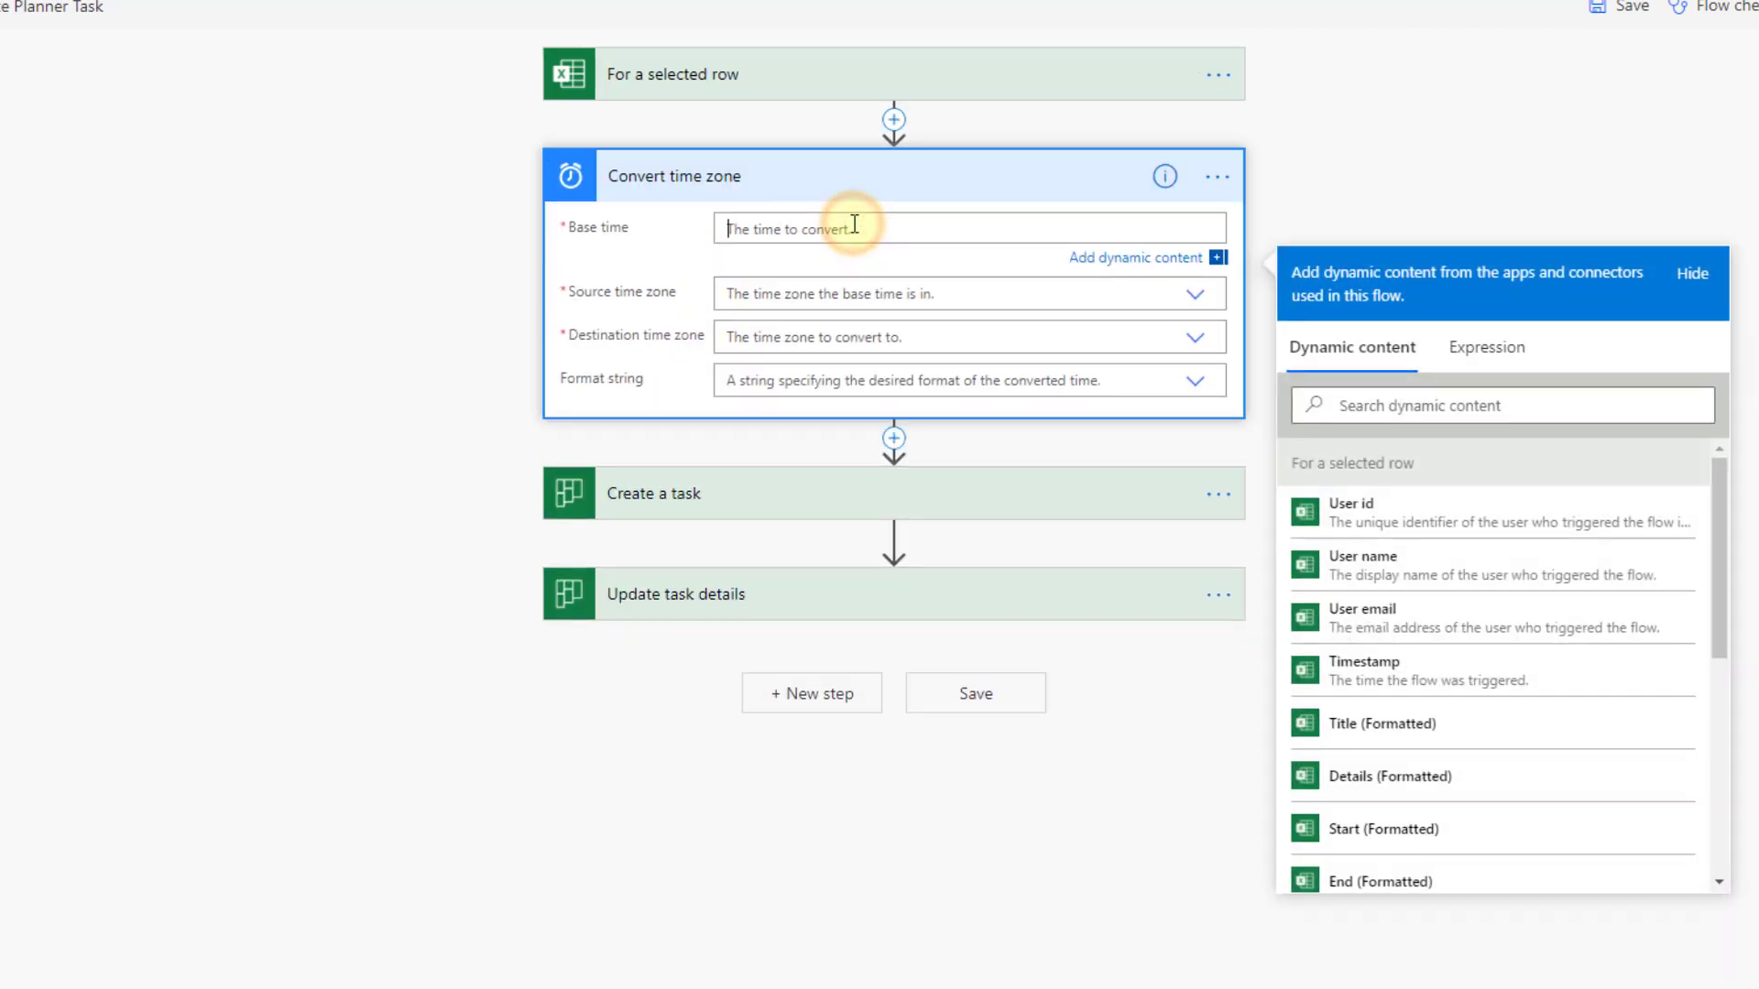
click(1385, 829)
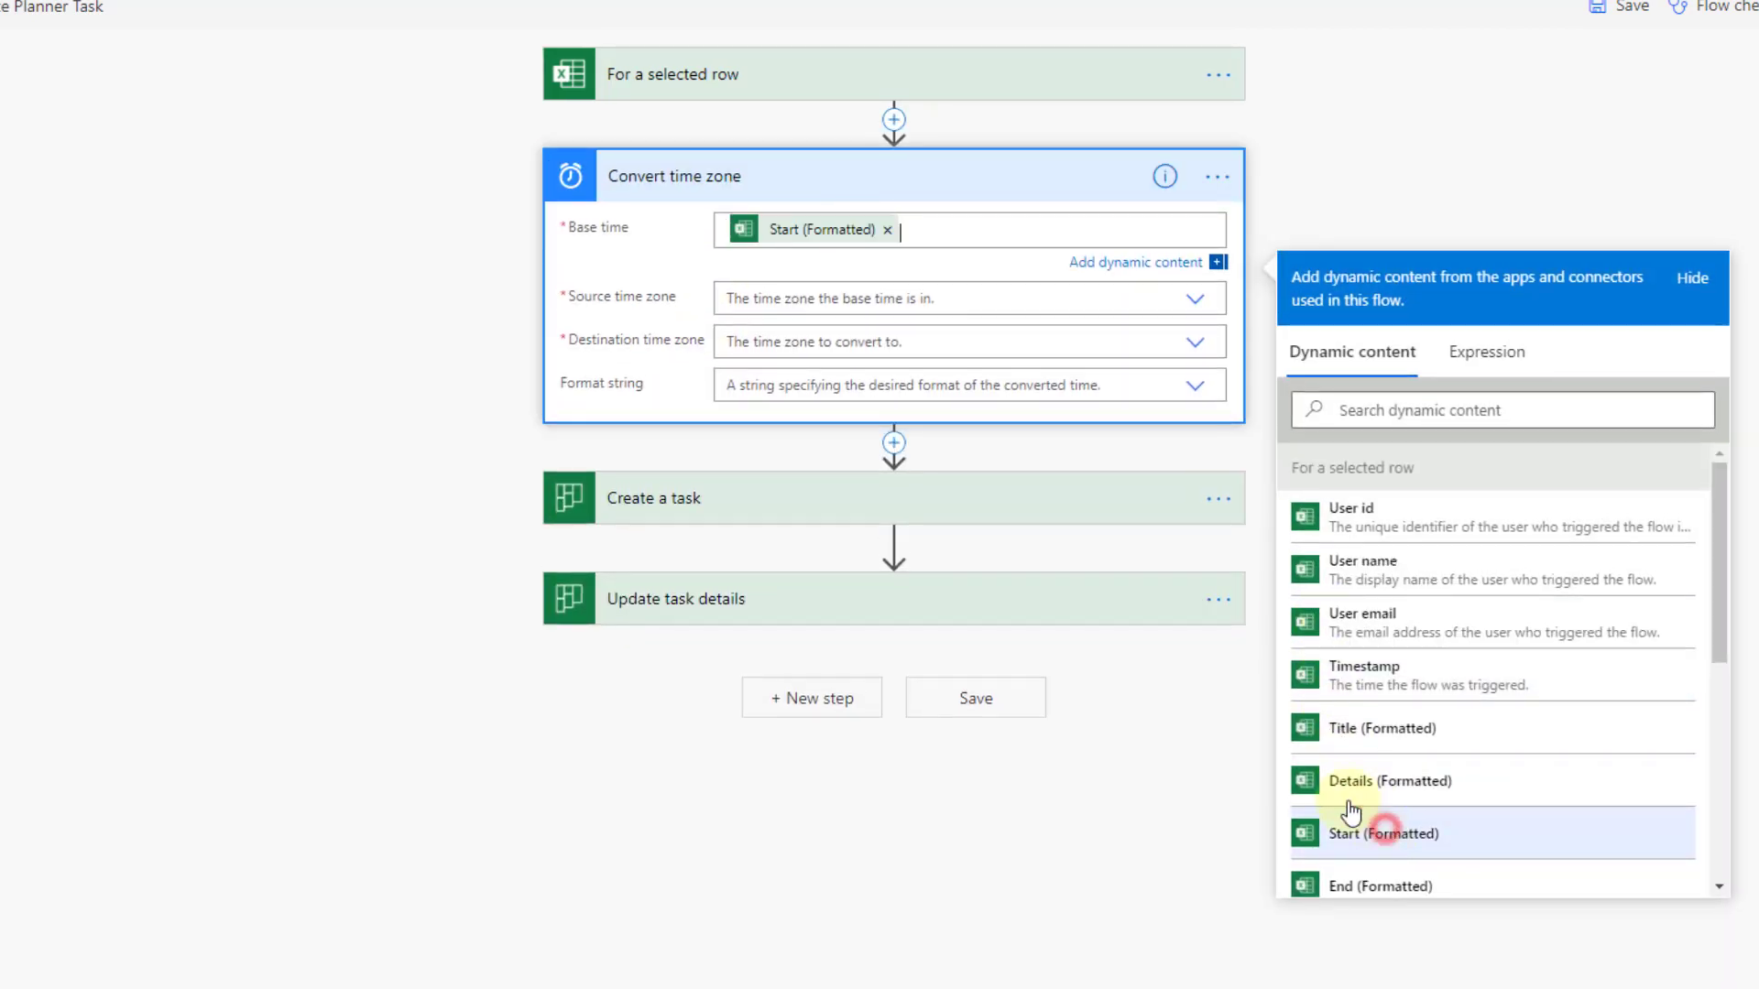
Convert from Eastern Time (US & Canada) to UTC using the sortable date/time pattern
click(888, 299)
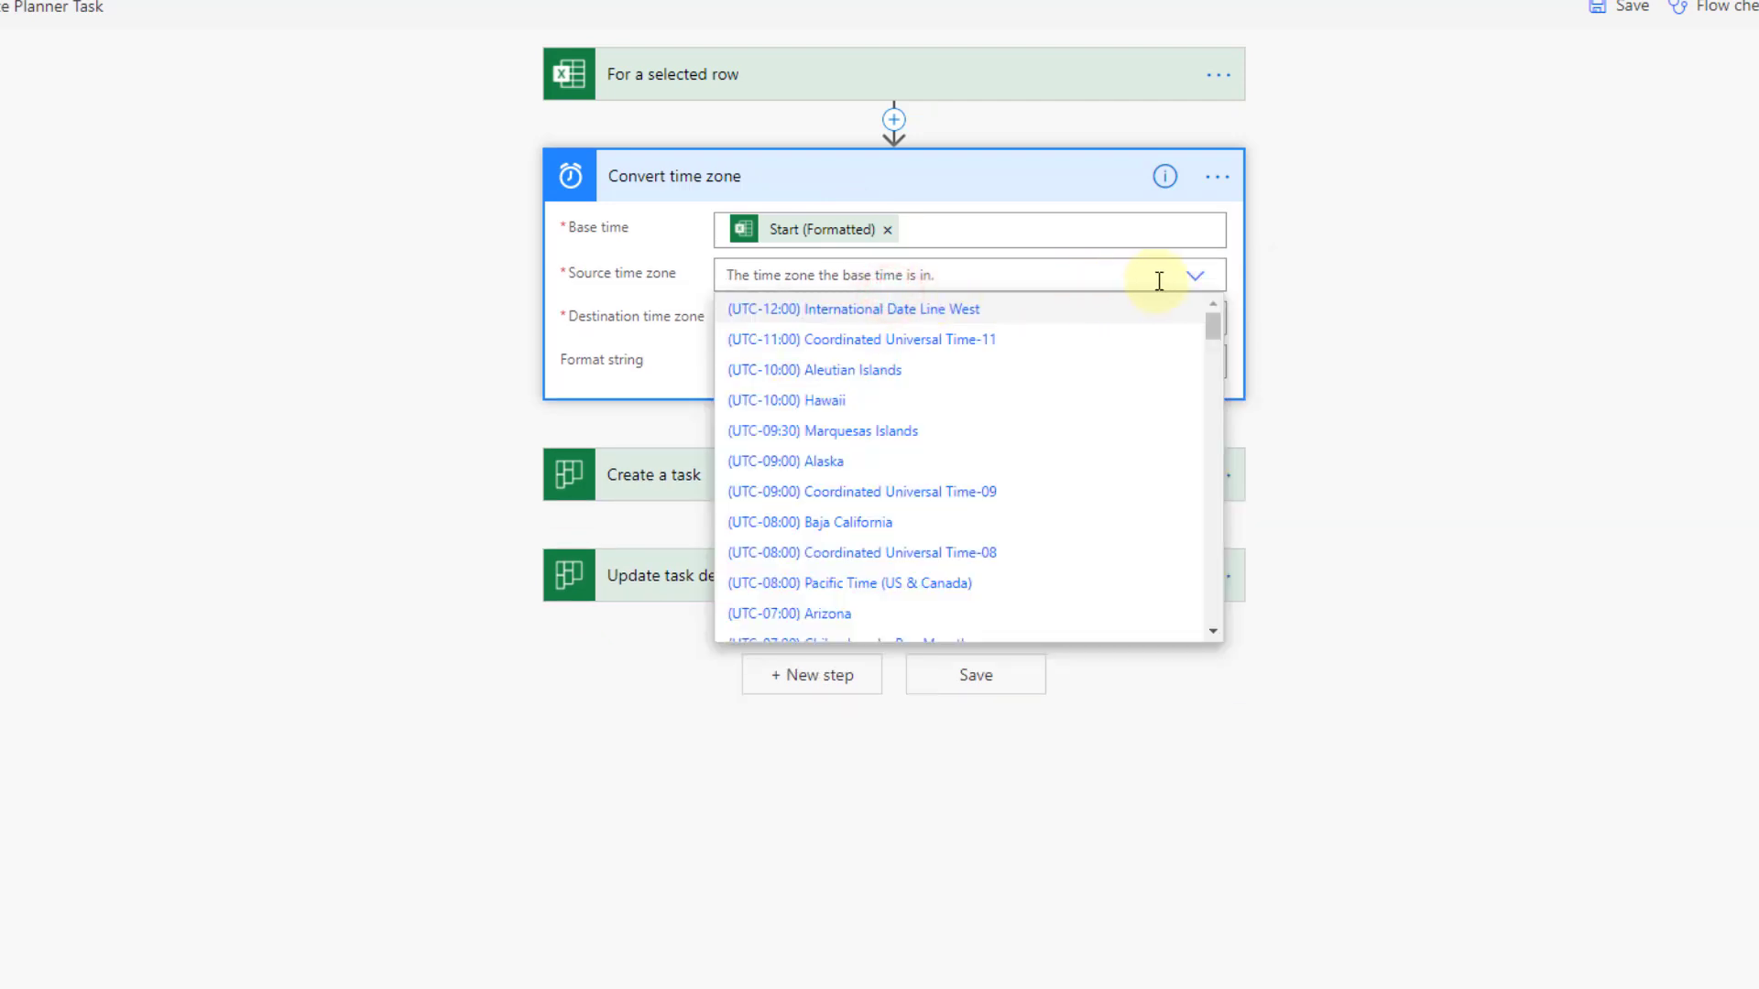
scroll(1127, 394, down, 4)
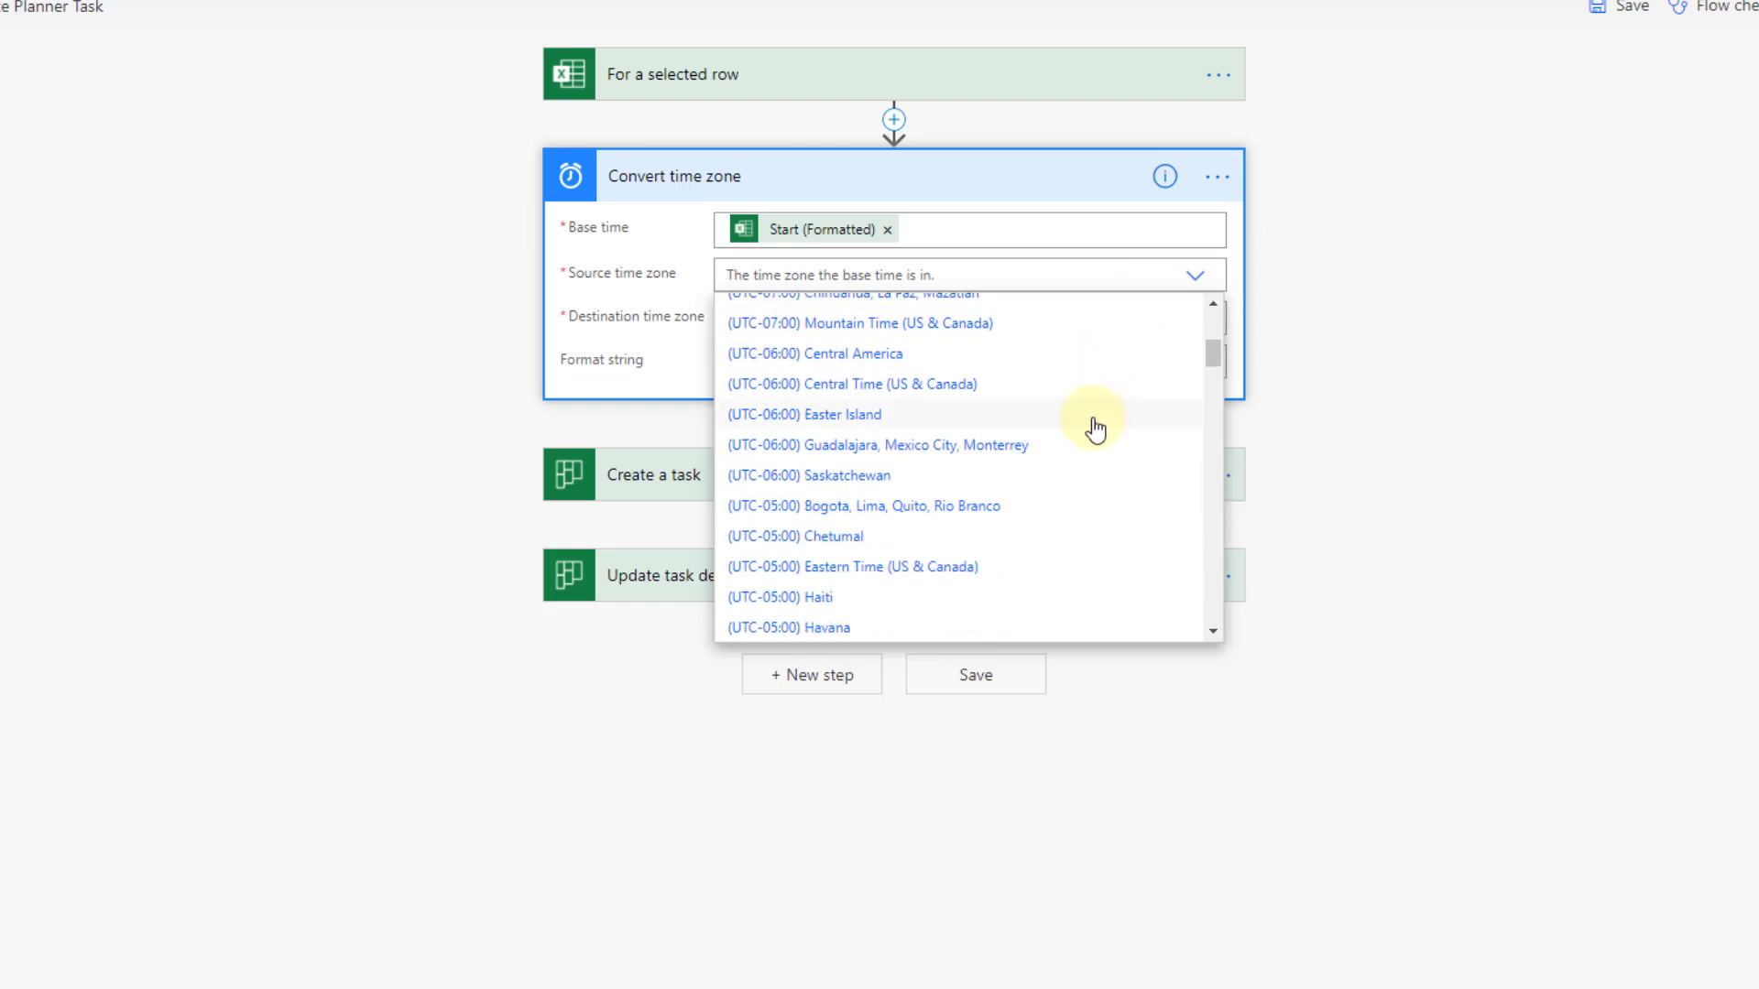
click(953, 564)
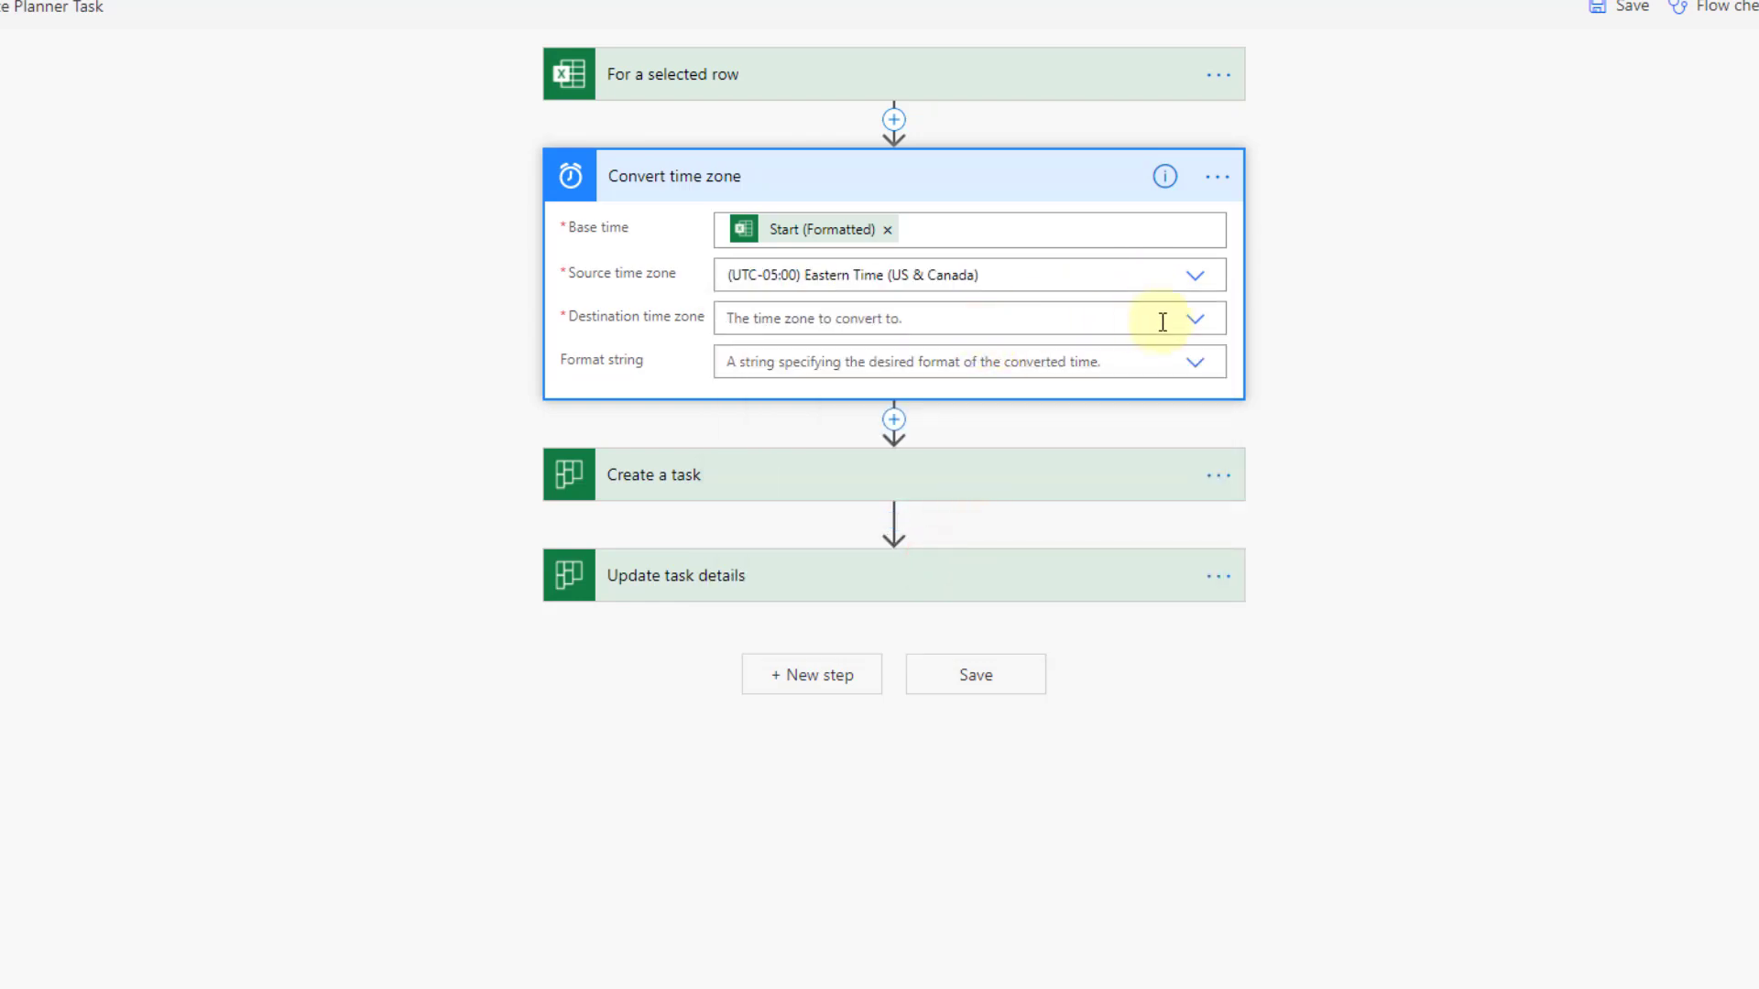
click(1193, 321)
scroll(983, 510, down, 1)
scroll(982, 511, down, 4)
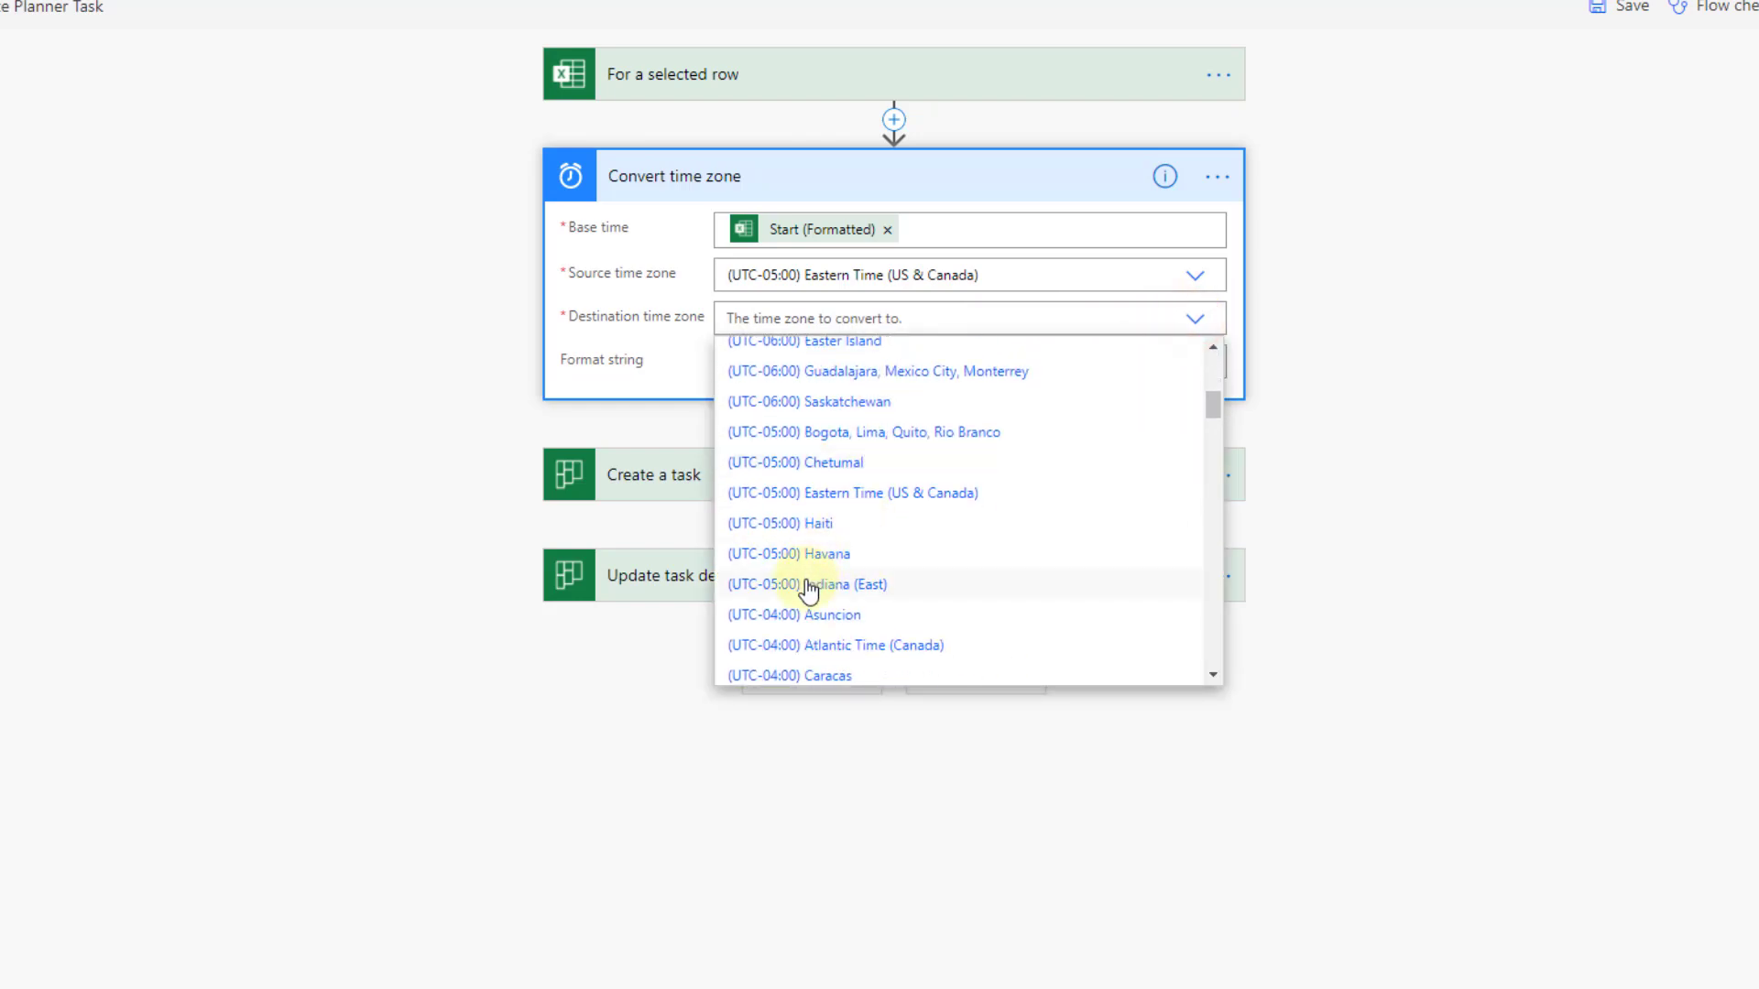
scroll(806, 513, down, 3)
scroll(788, 550, down, 2)
scroll(793, 614, down, 5)
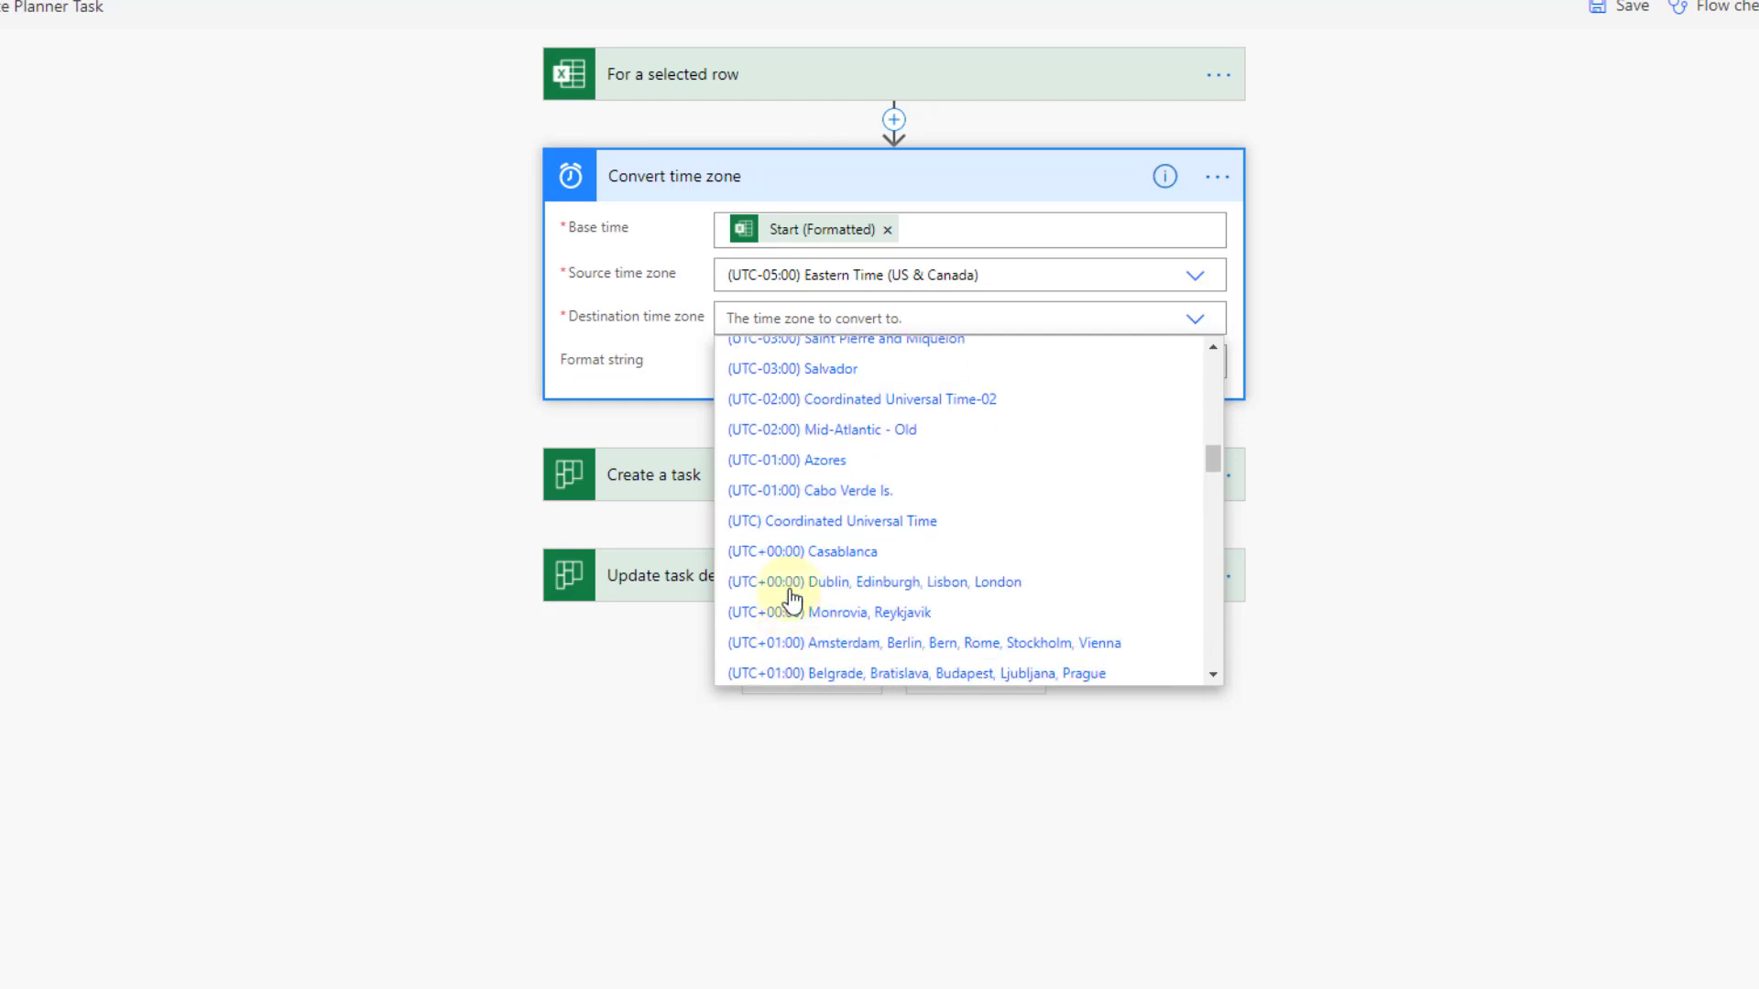
scroll(801, 591, down, 3)
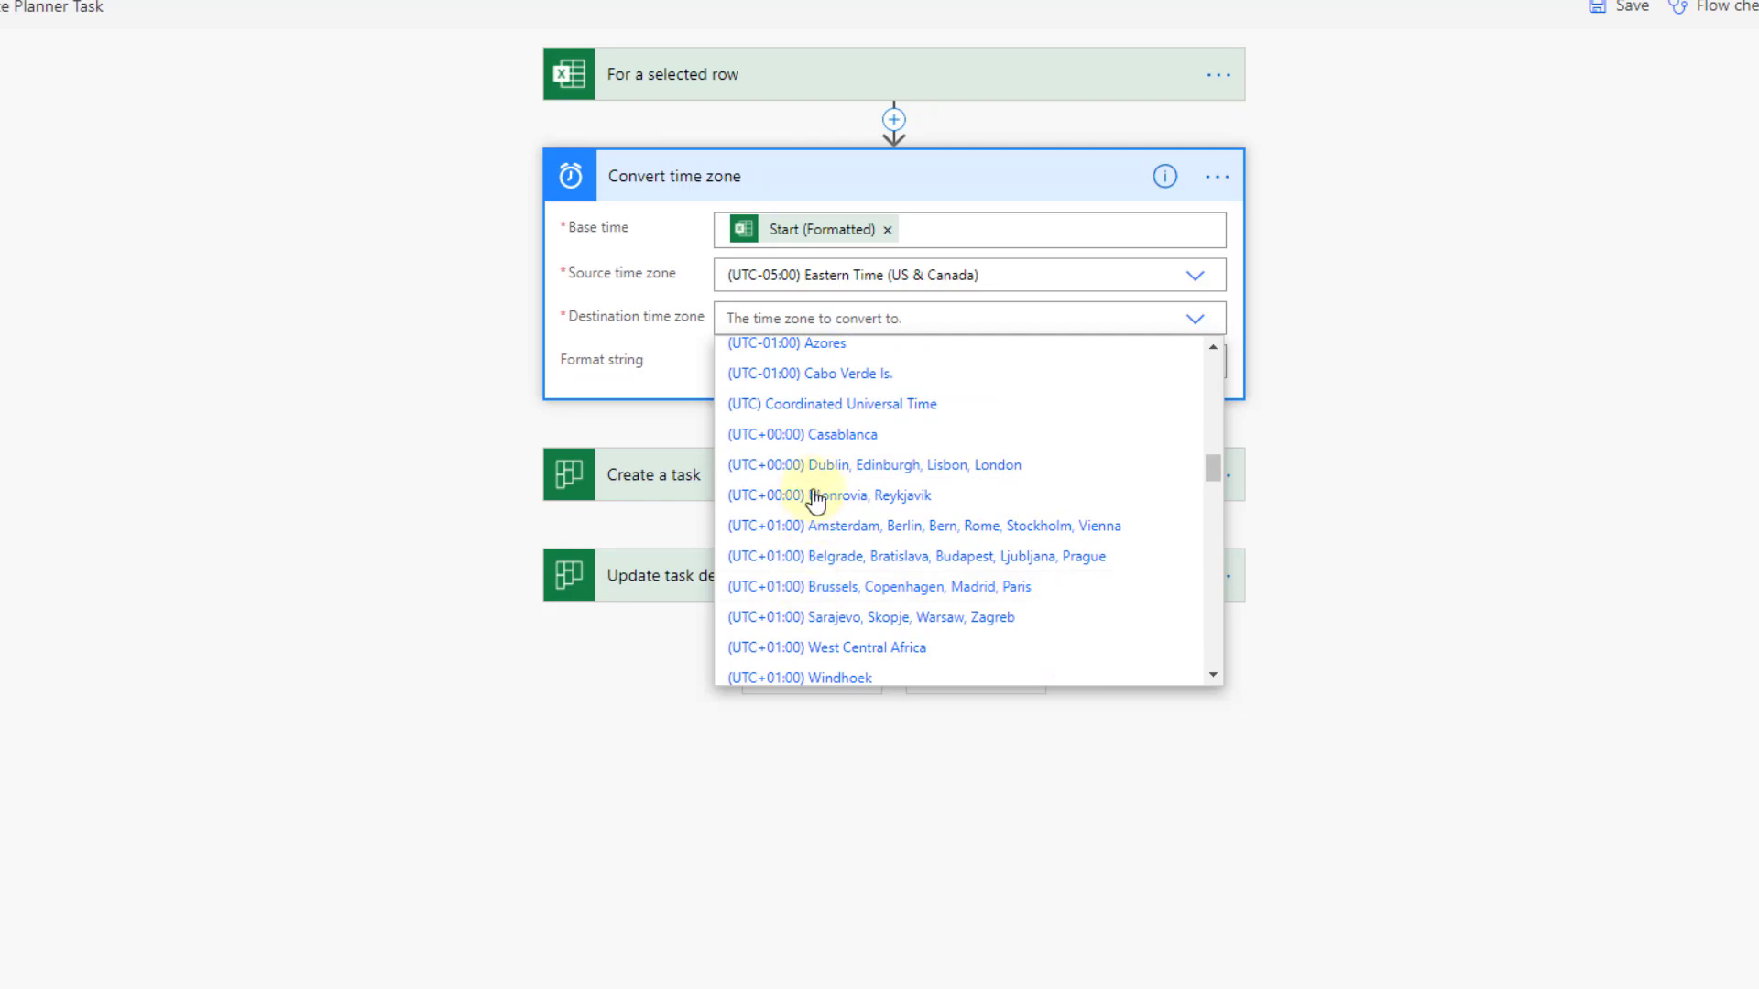
click(806, 404)
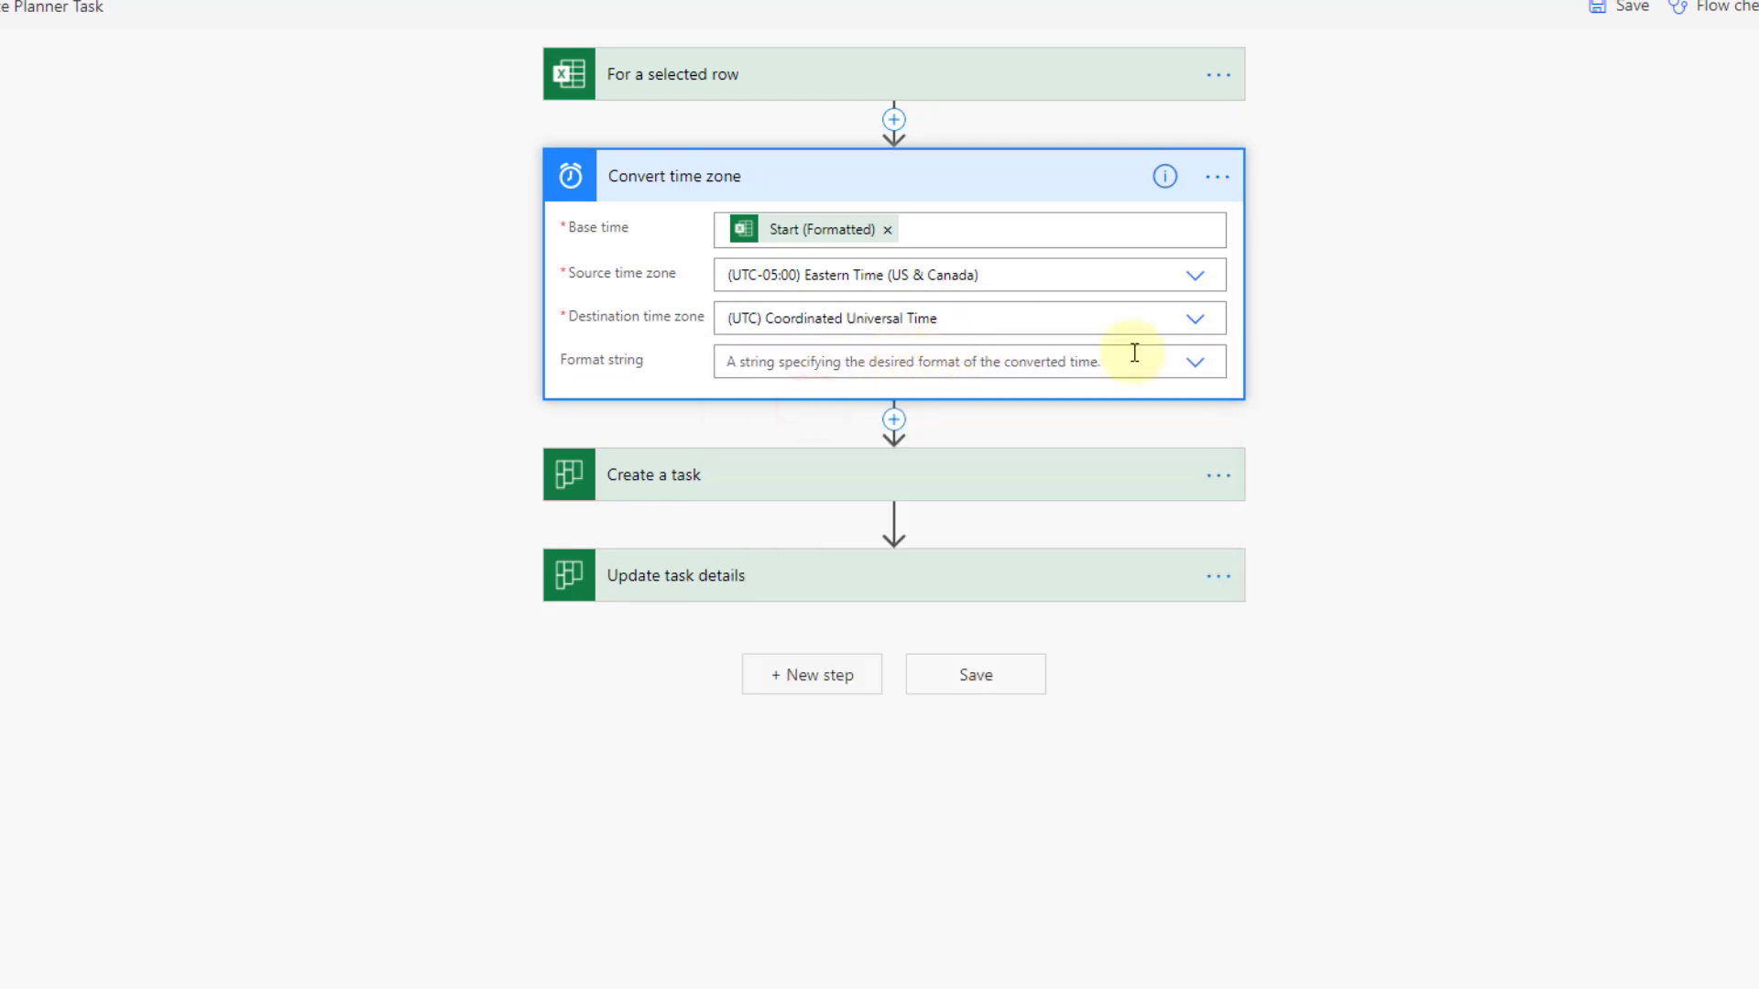
click(1196, 363)
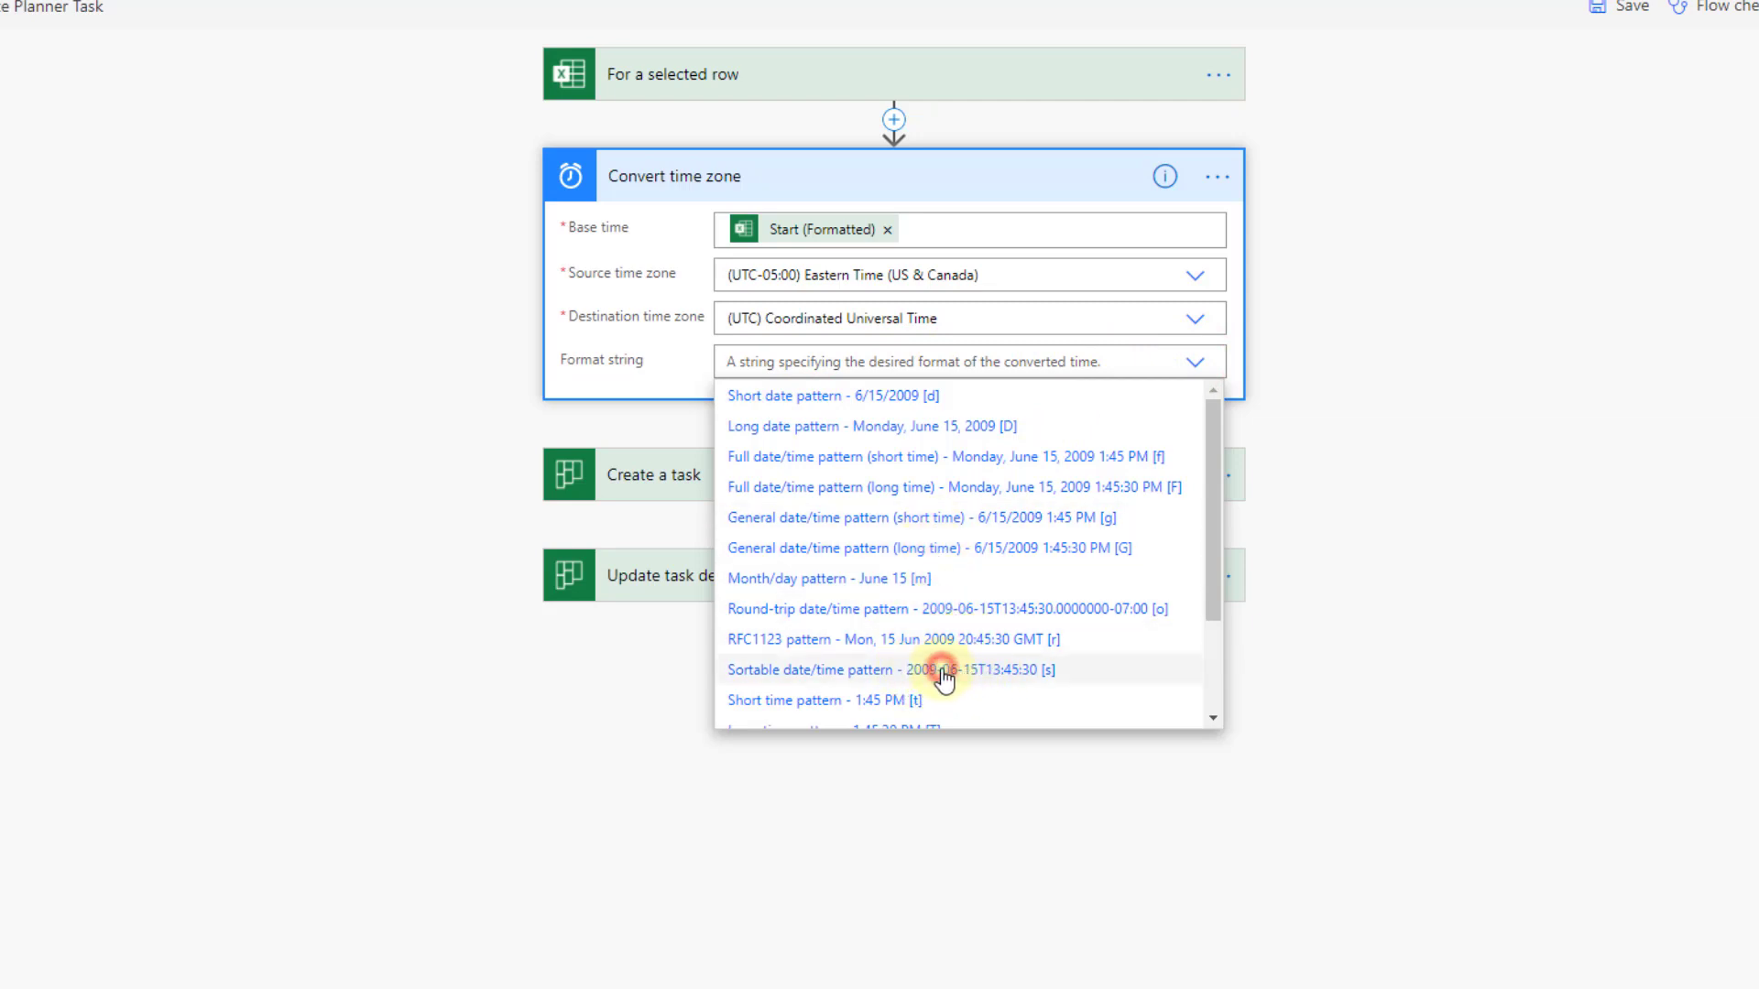
click(945, 679)
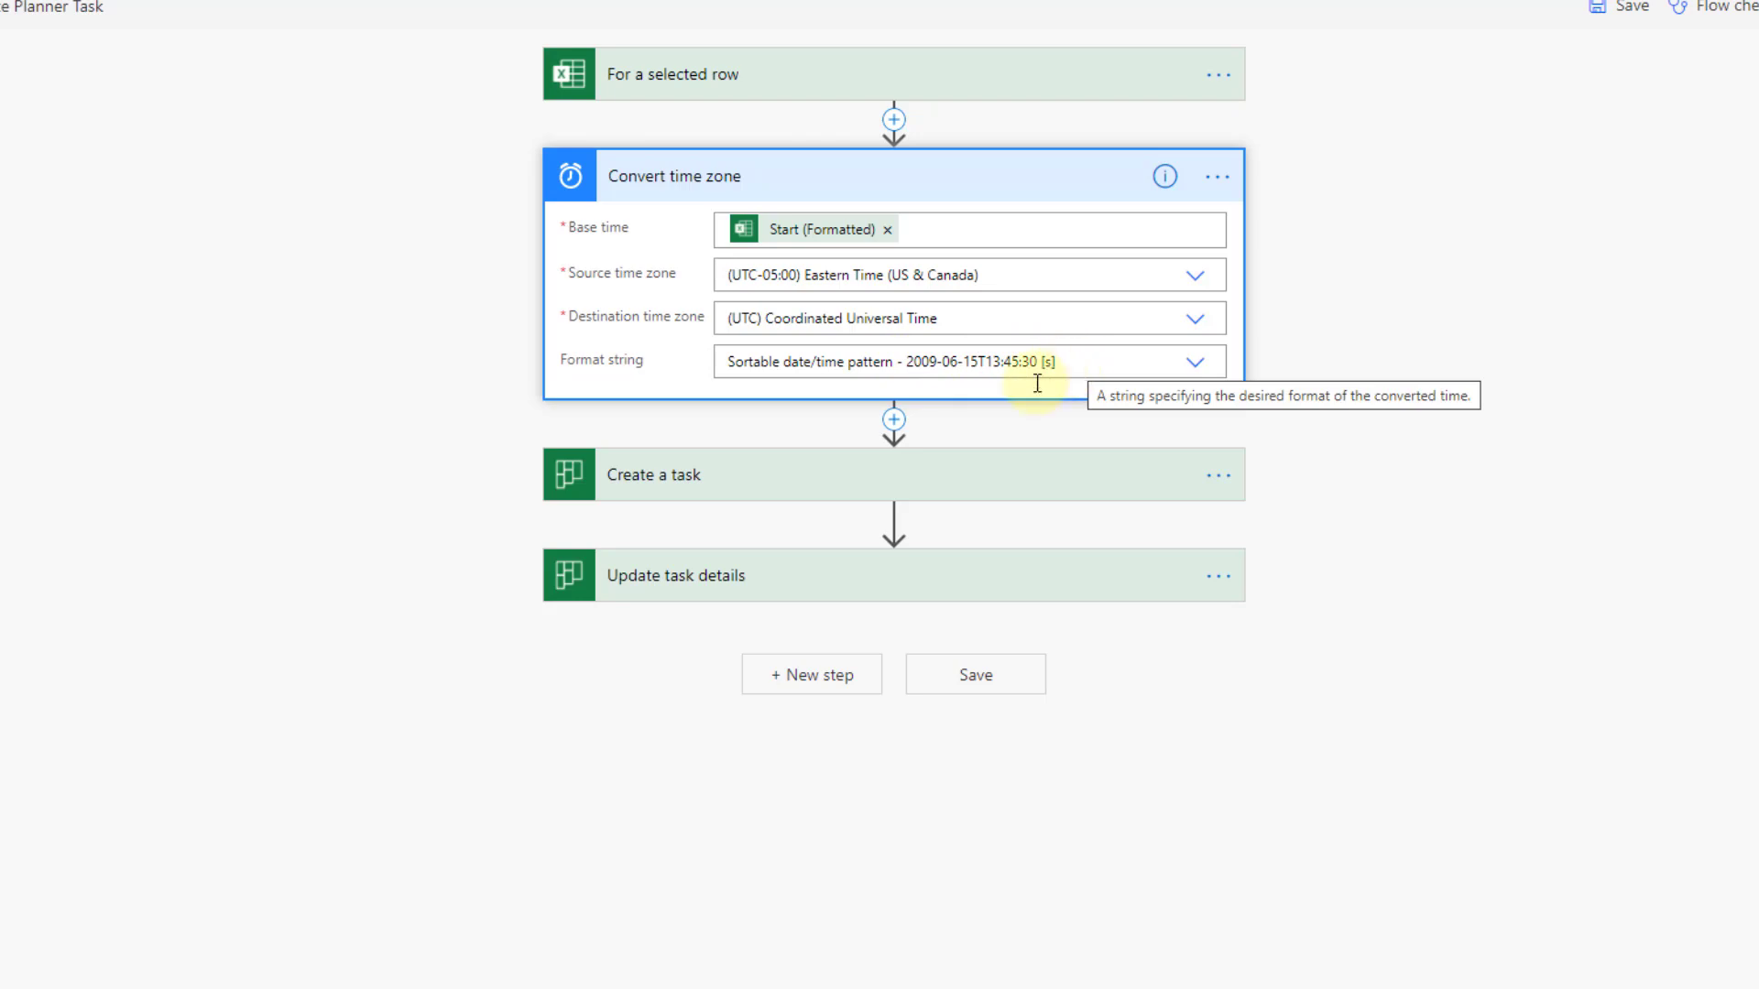
click(1223, 180)
Paste a copy of Convert time zone below it, replacing its base time with End (Formatted)
click(1320, 172)
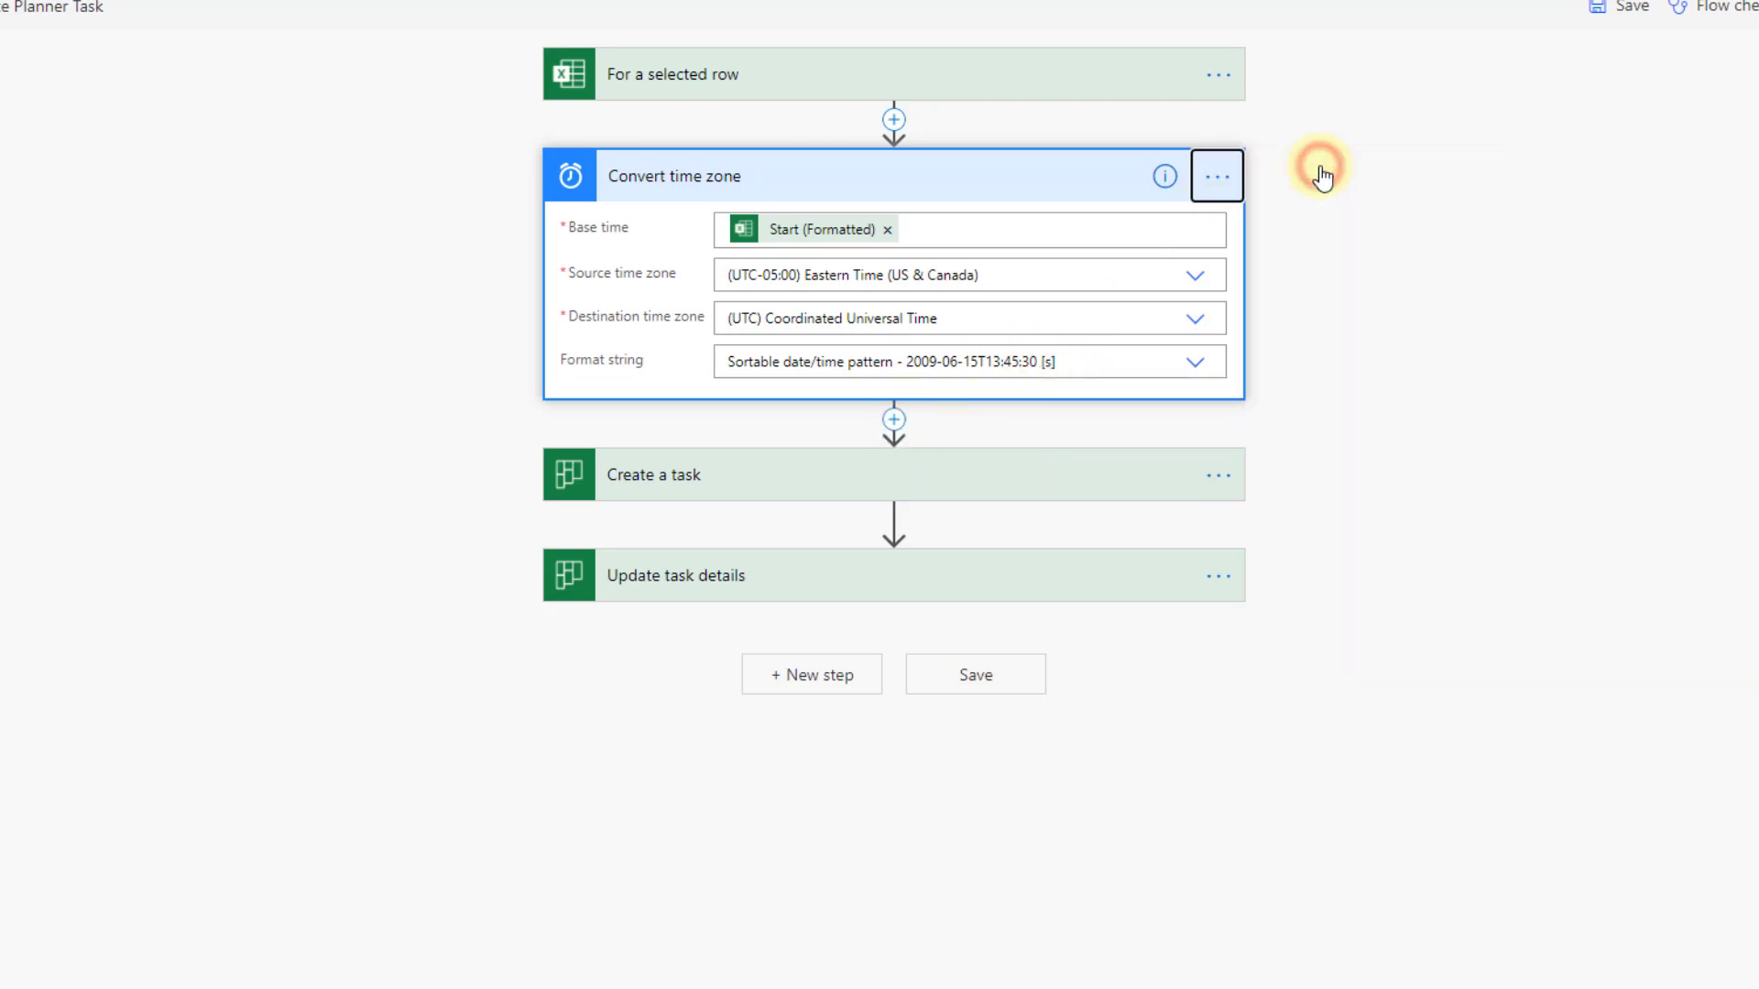
click(894, 420)
click(895, 453)
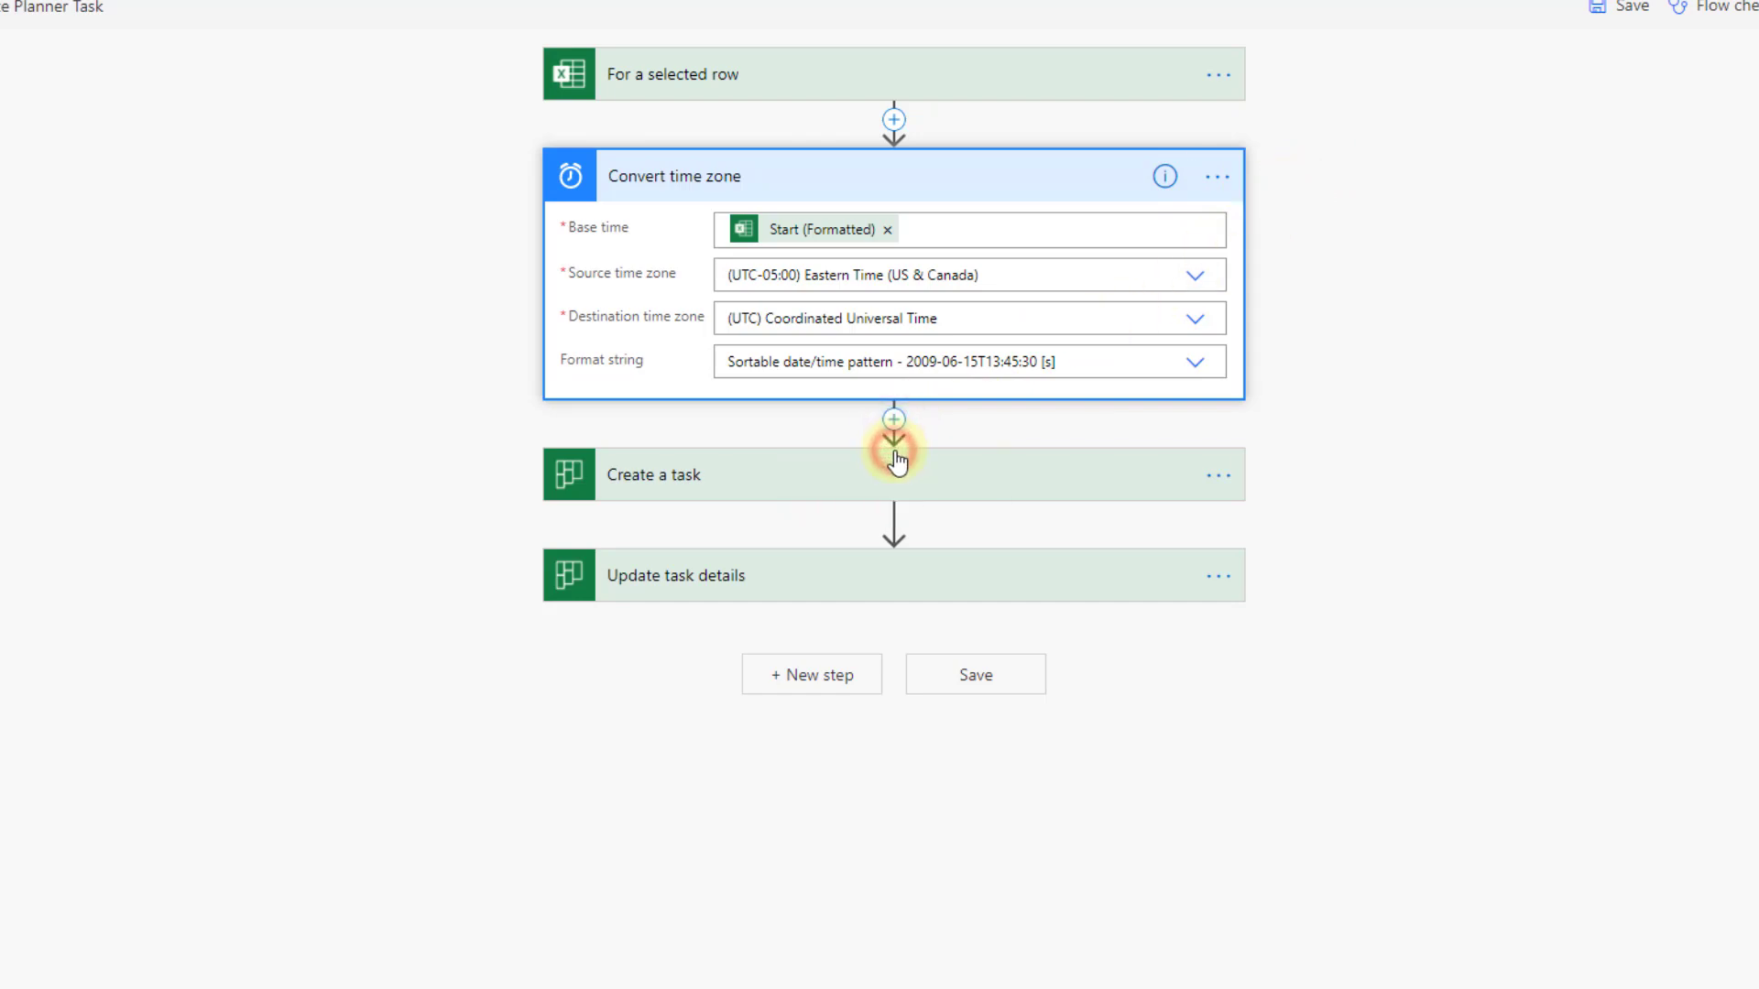
click(1030, 385)
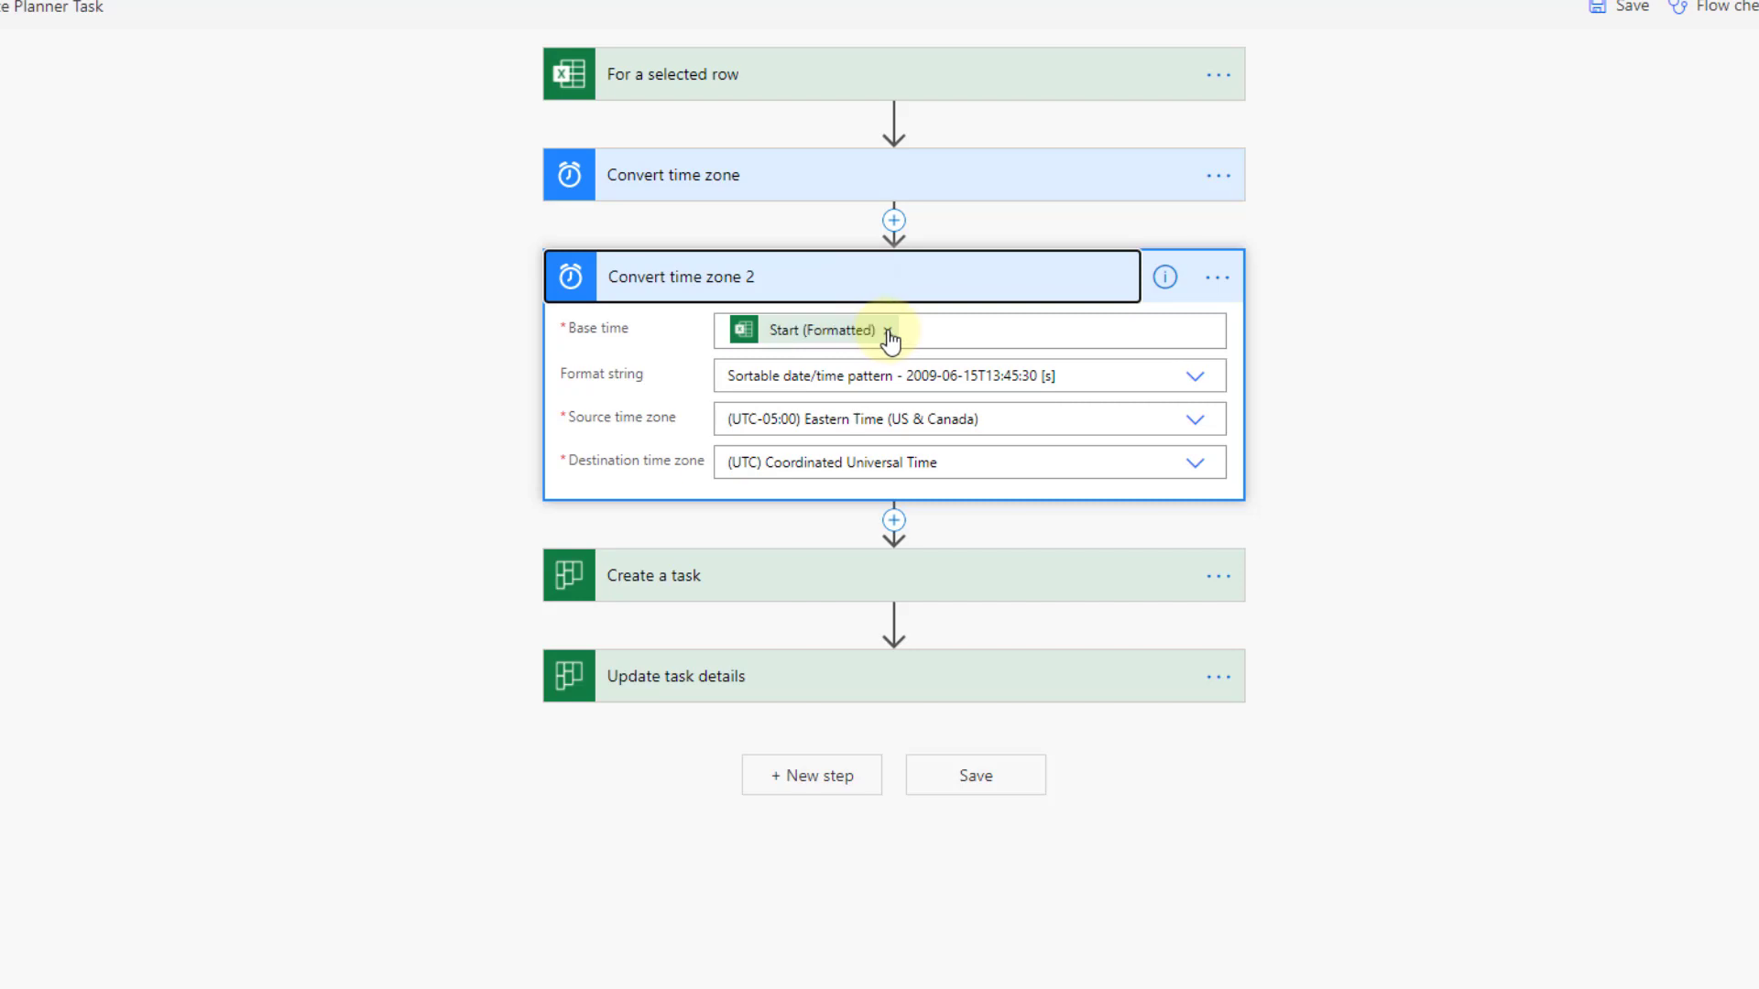
click(886, 330)
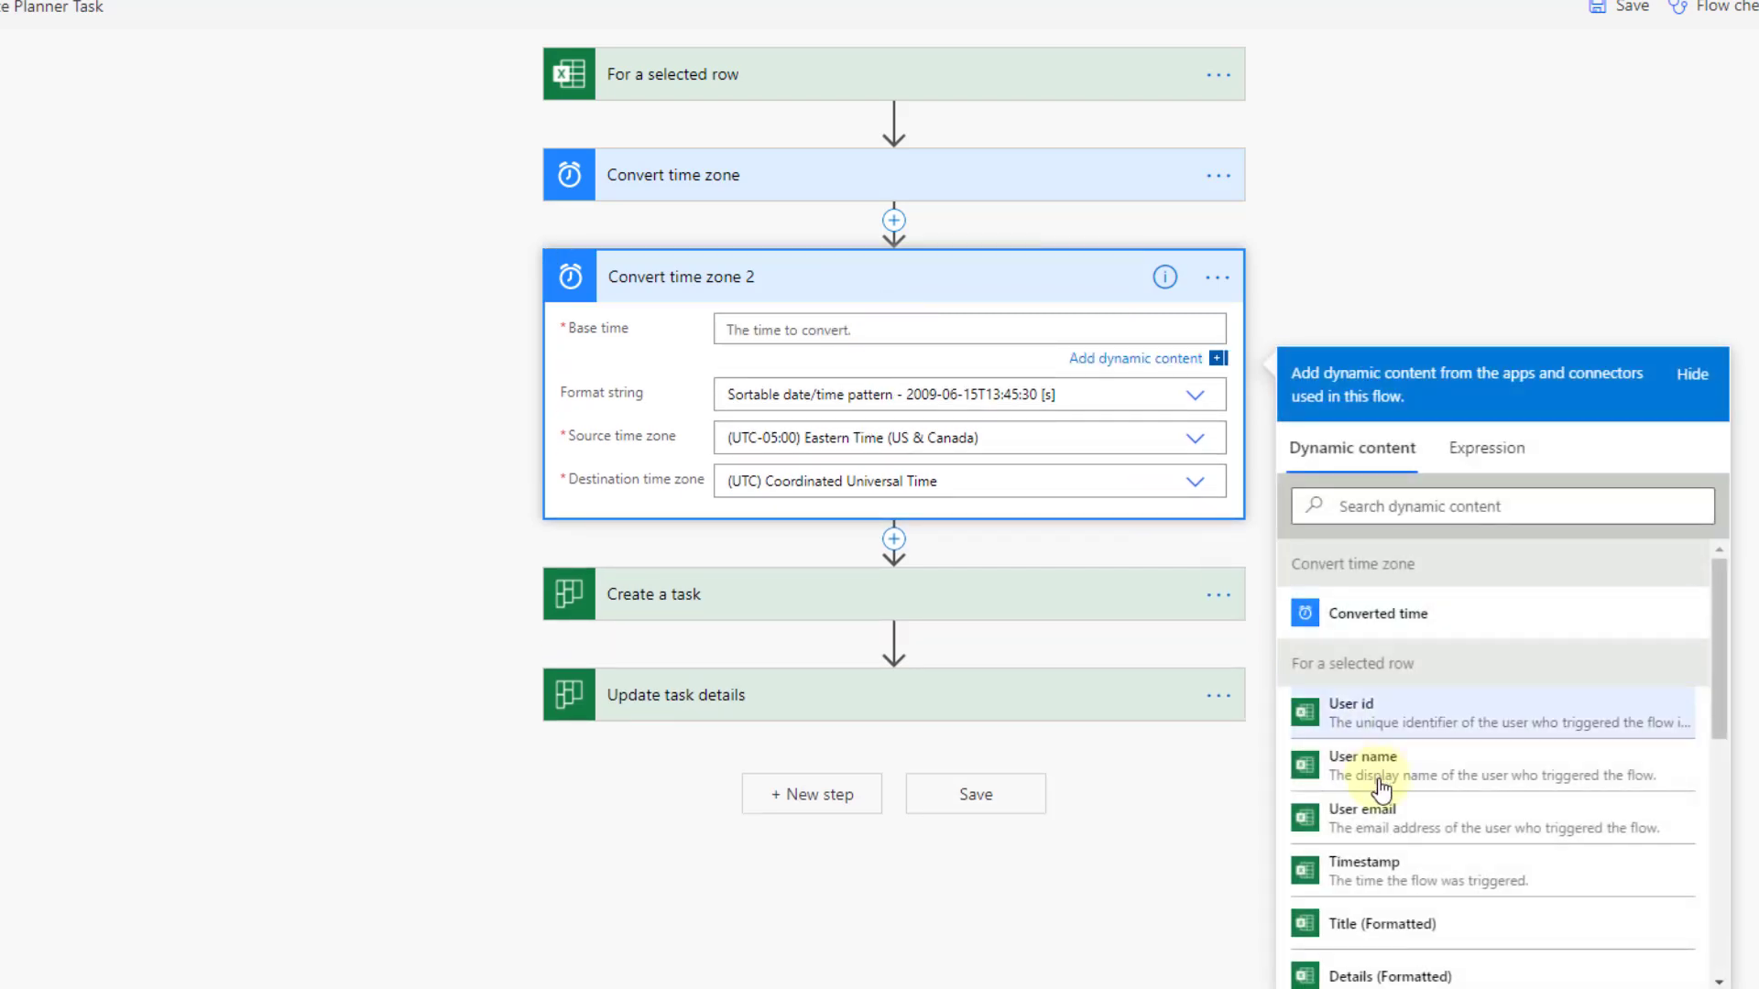
scroll(1390, 807, down, 8)
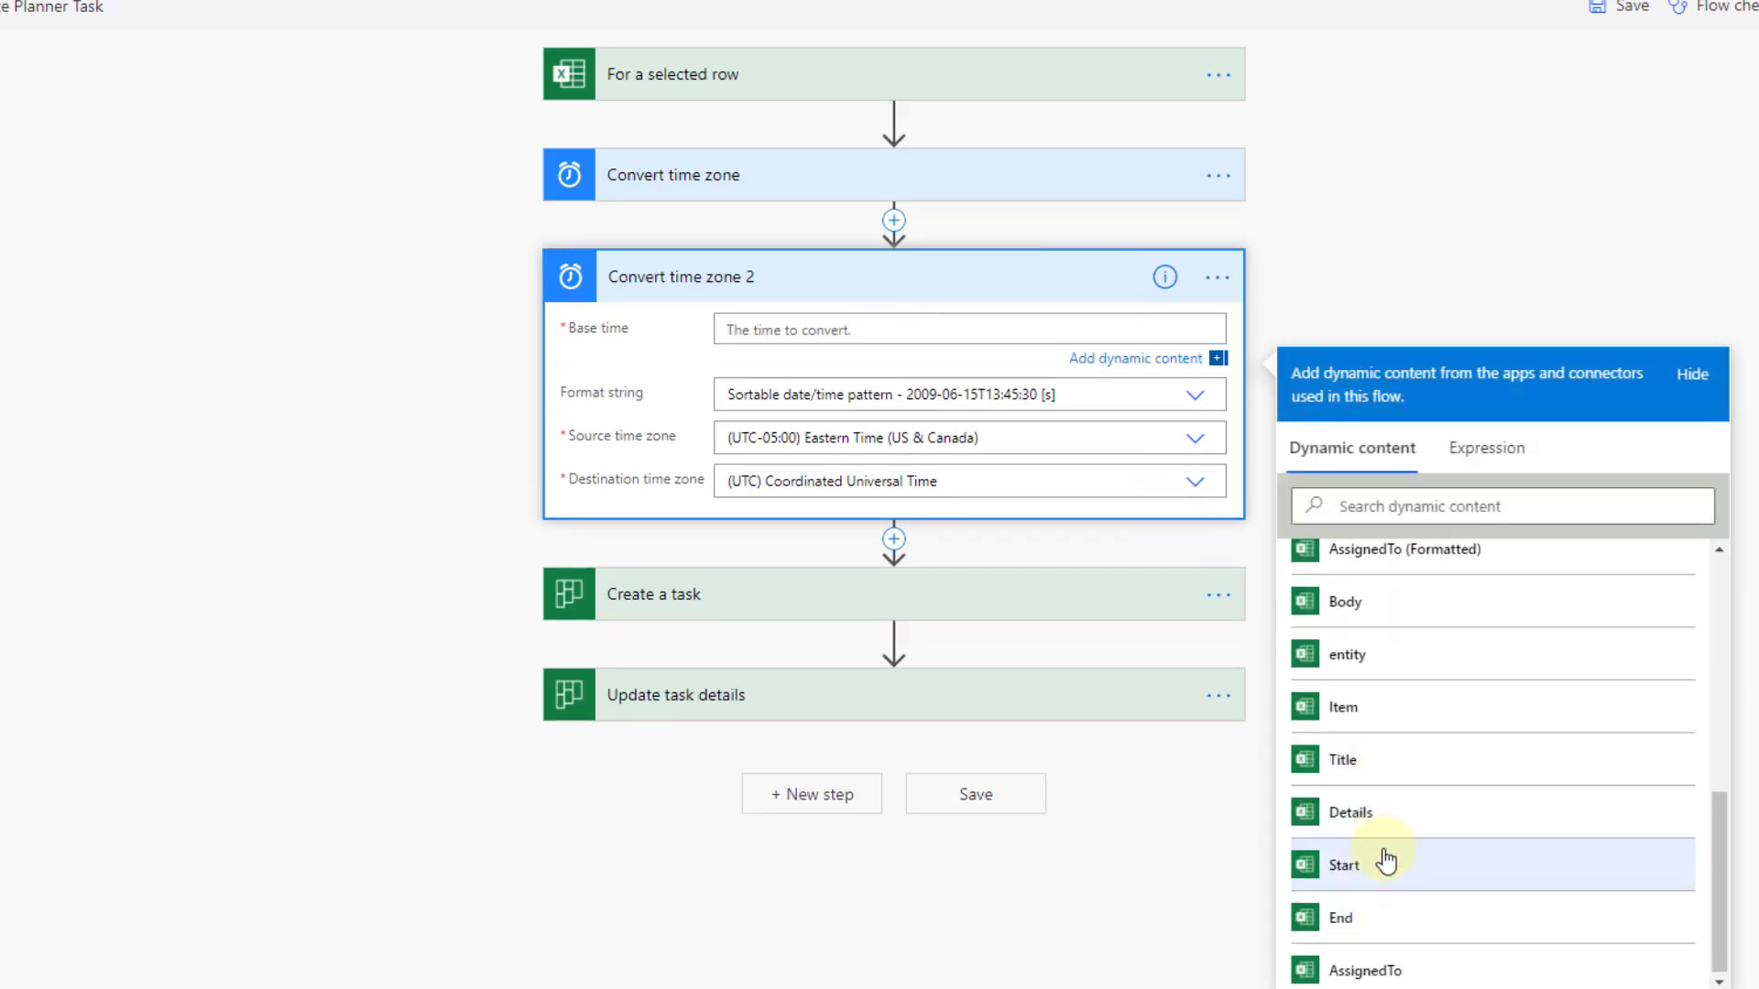
scroll(1383, 825, up, 2)
scroll(1386, 793, up, 2)
click(1388, 836)
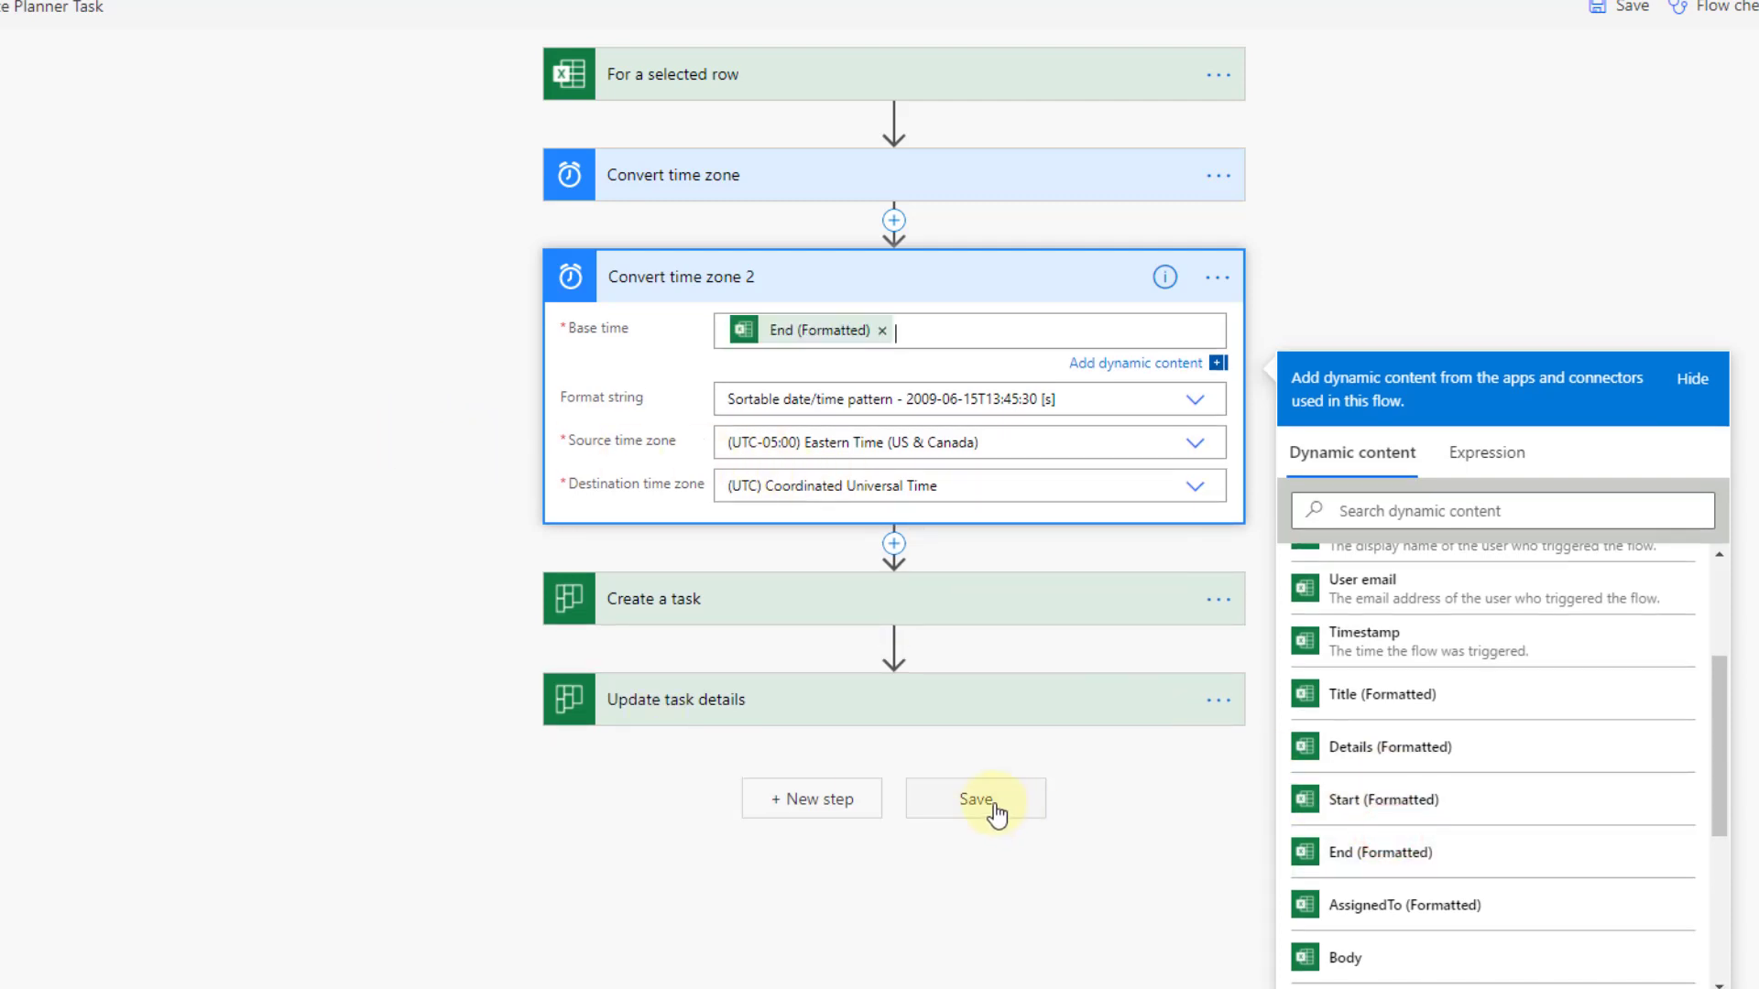
Set Create a task's Start and Due Date Time to the two Converted time outputs and save
click(879, 599)
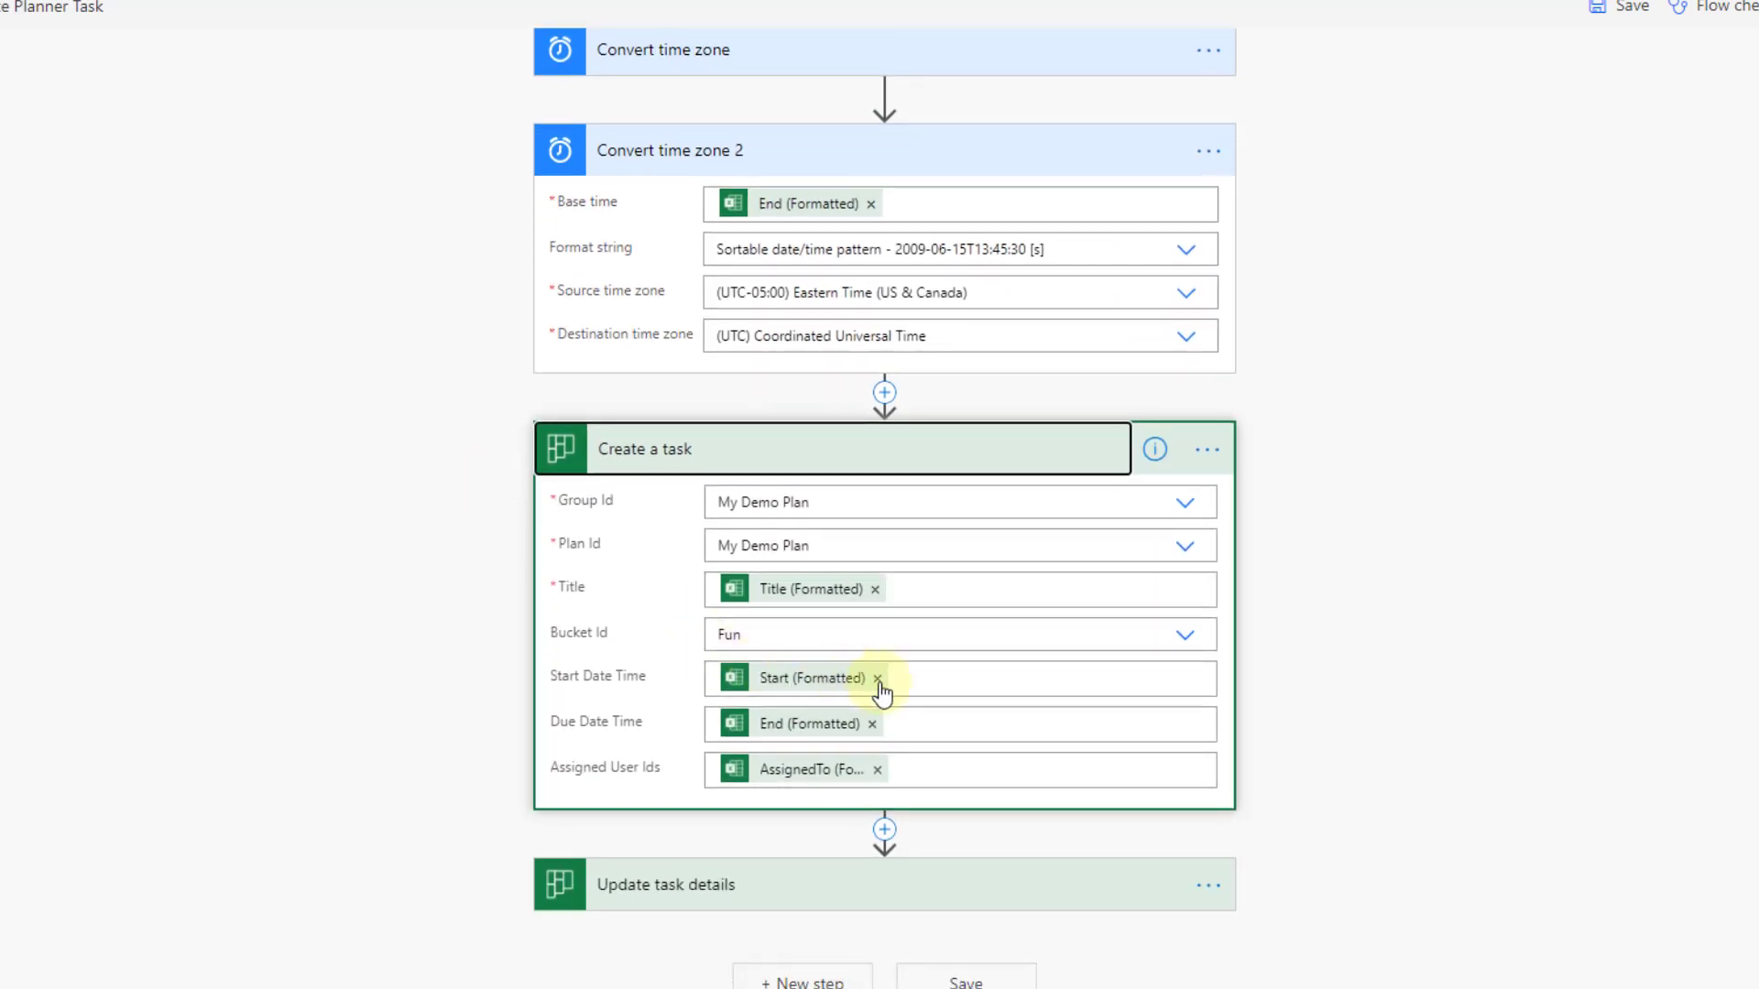
click(877, 682)
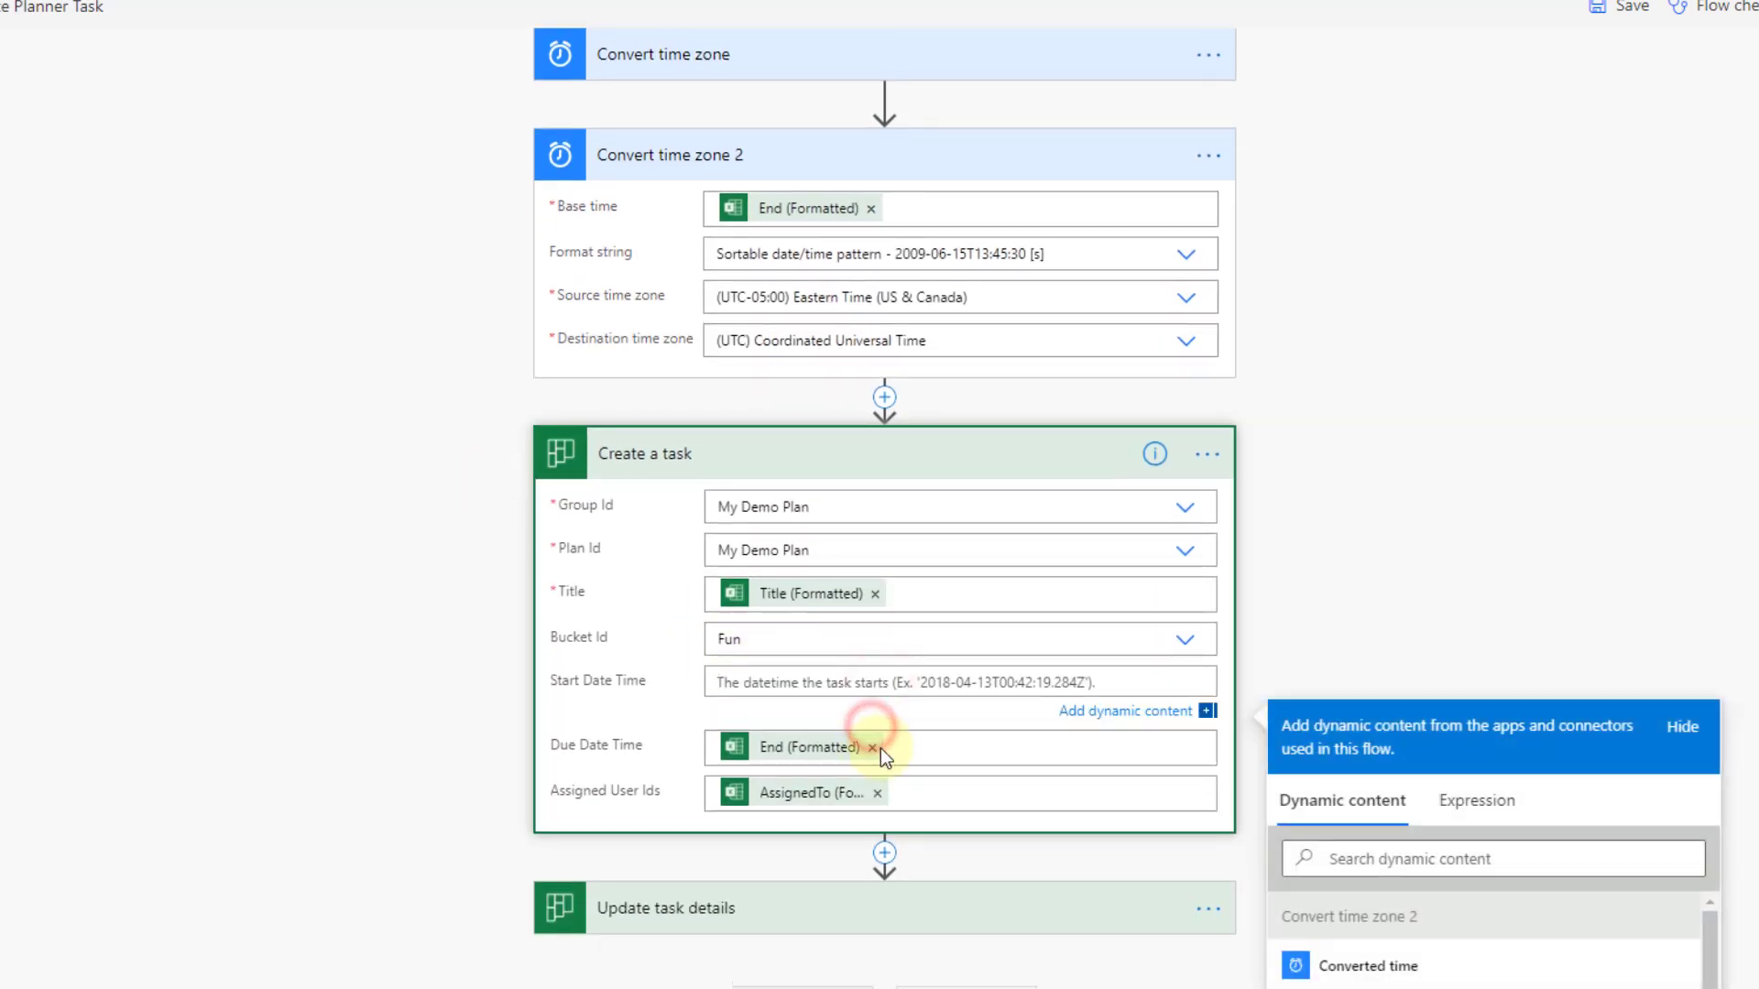
click(873, 726)
click(763, 688)
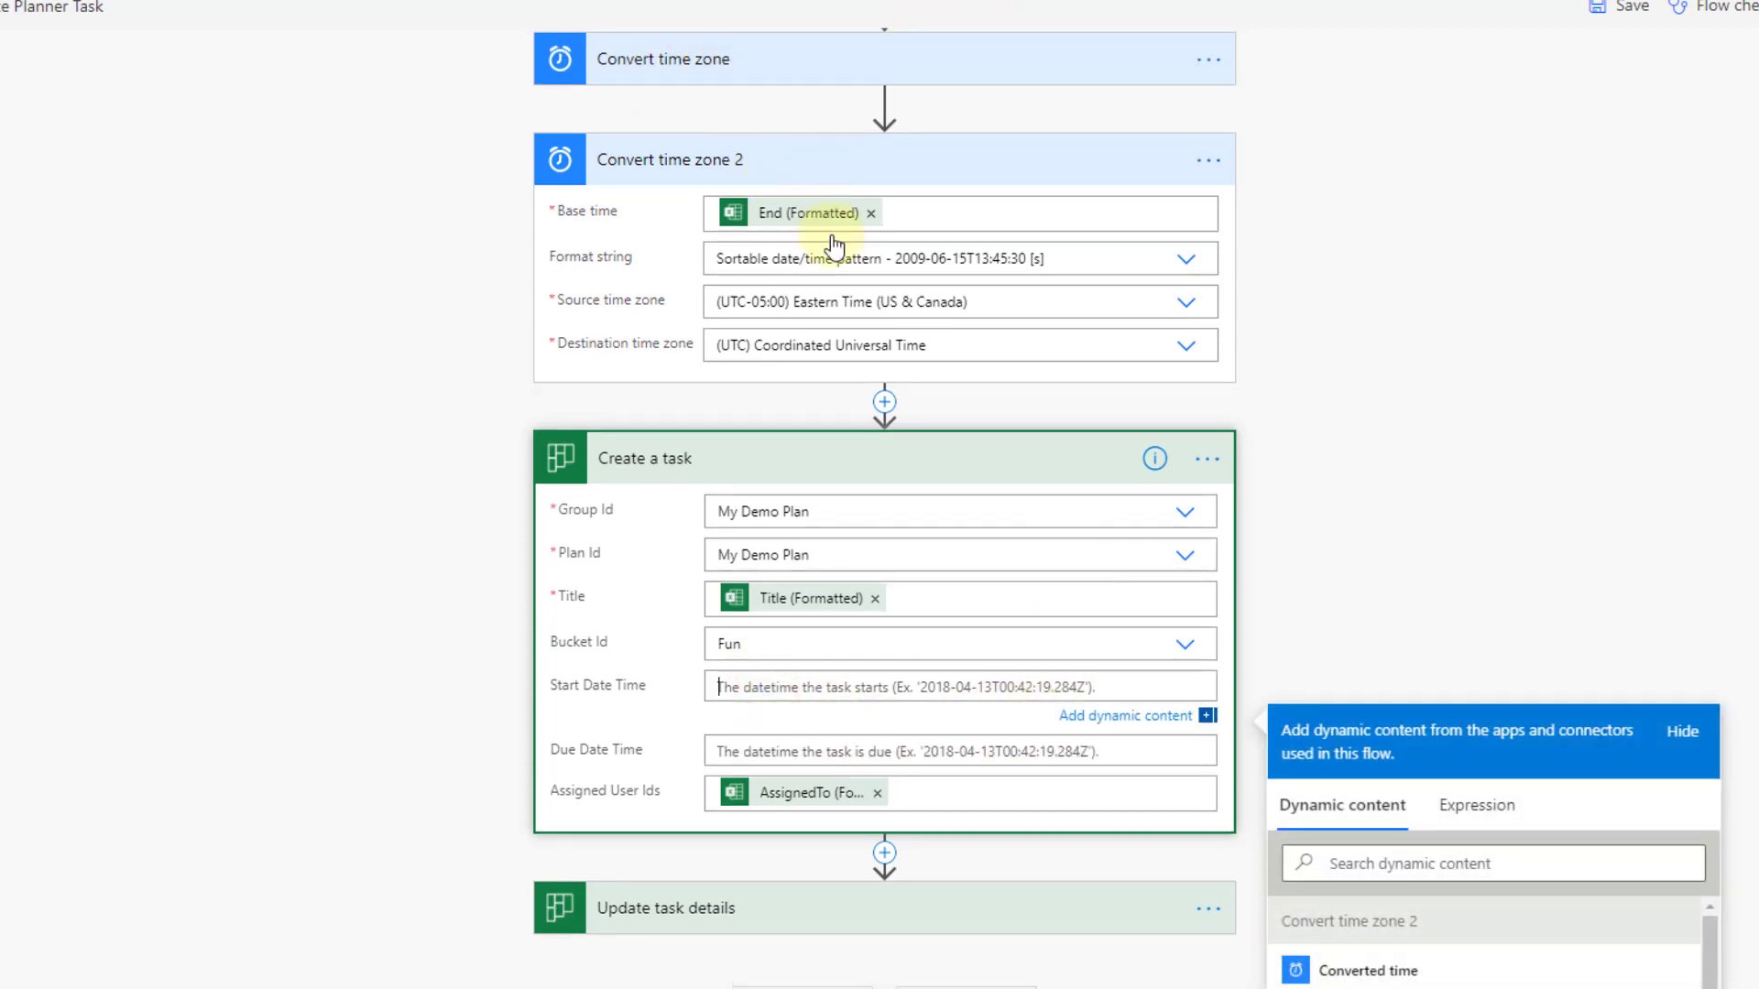
scroll(1019, 520, down, 3)
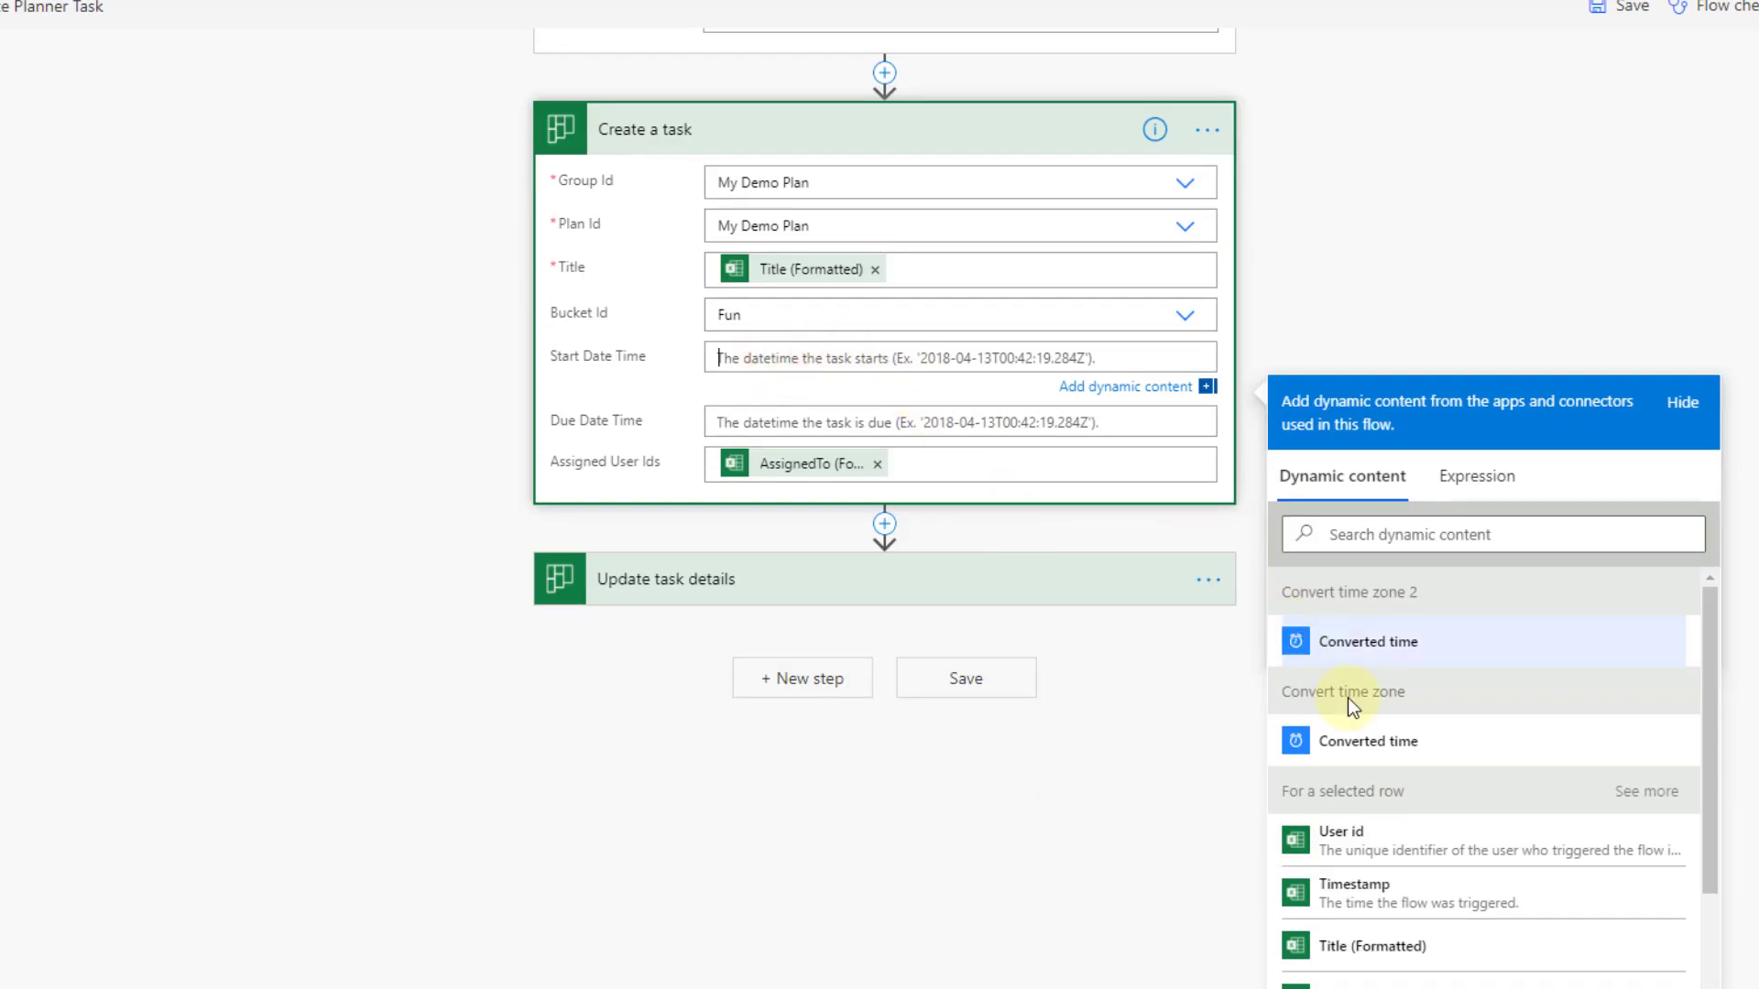
click(1404, 747)
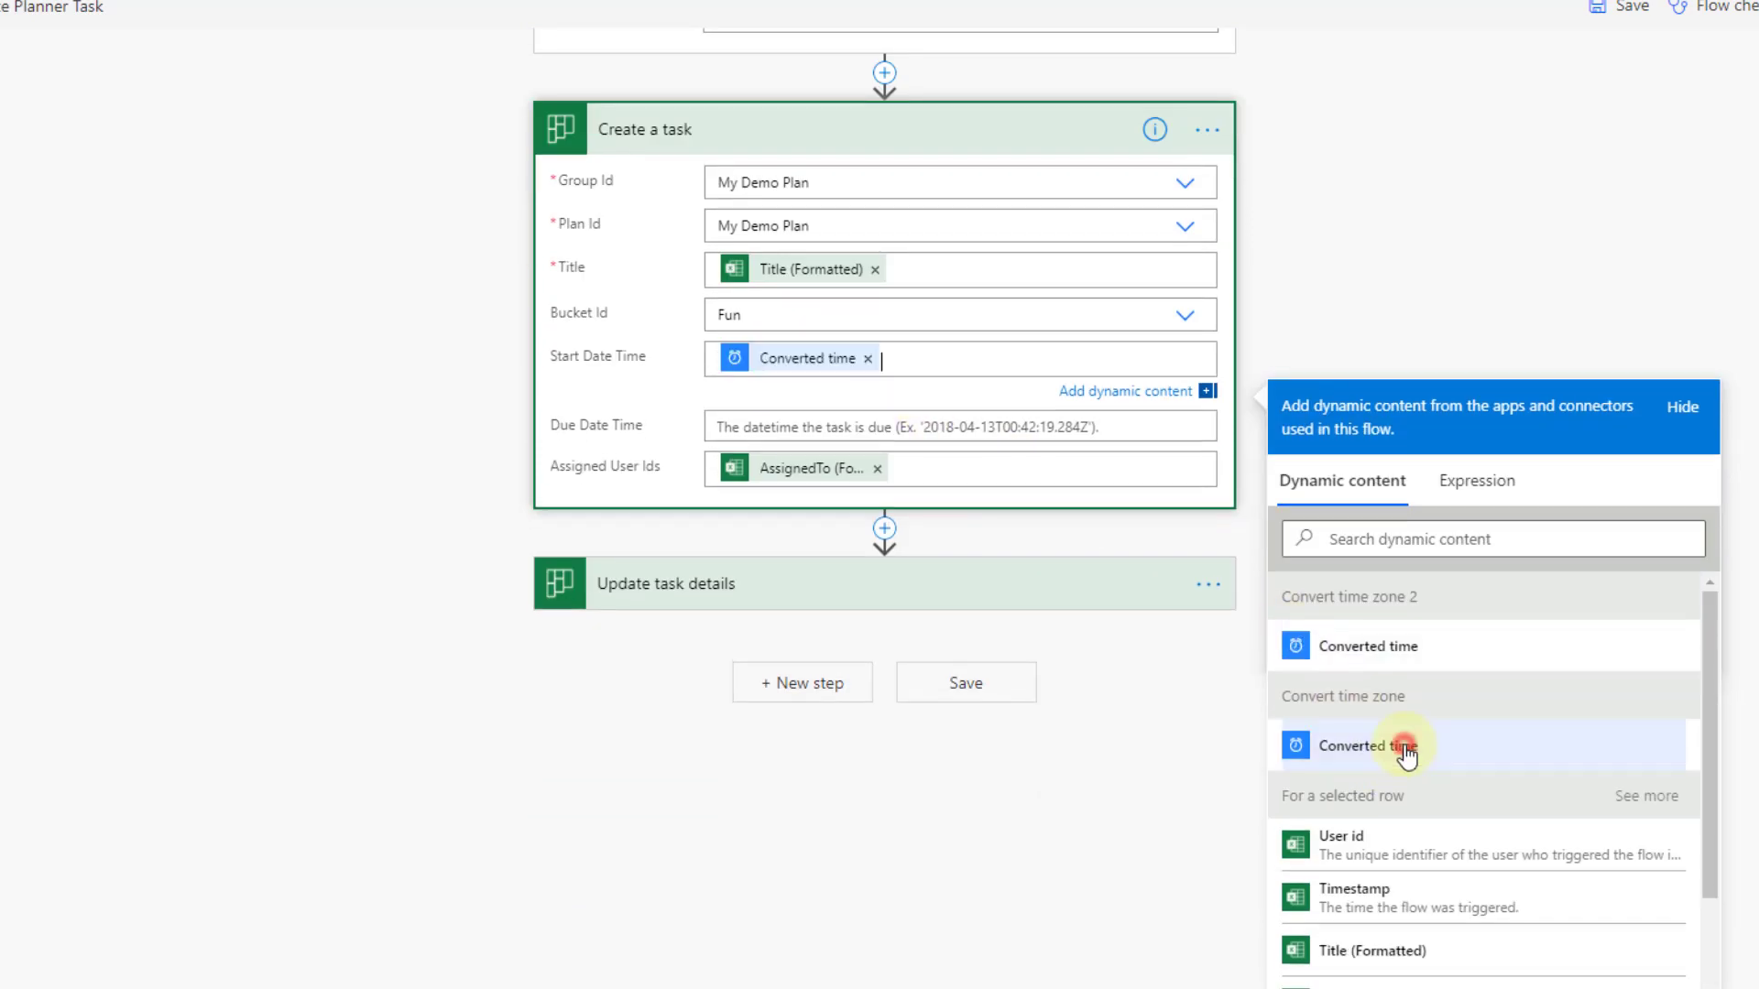
click(792, 424)
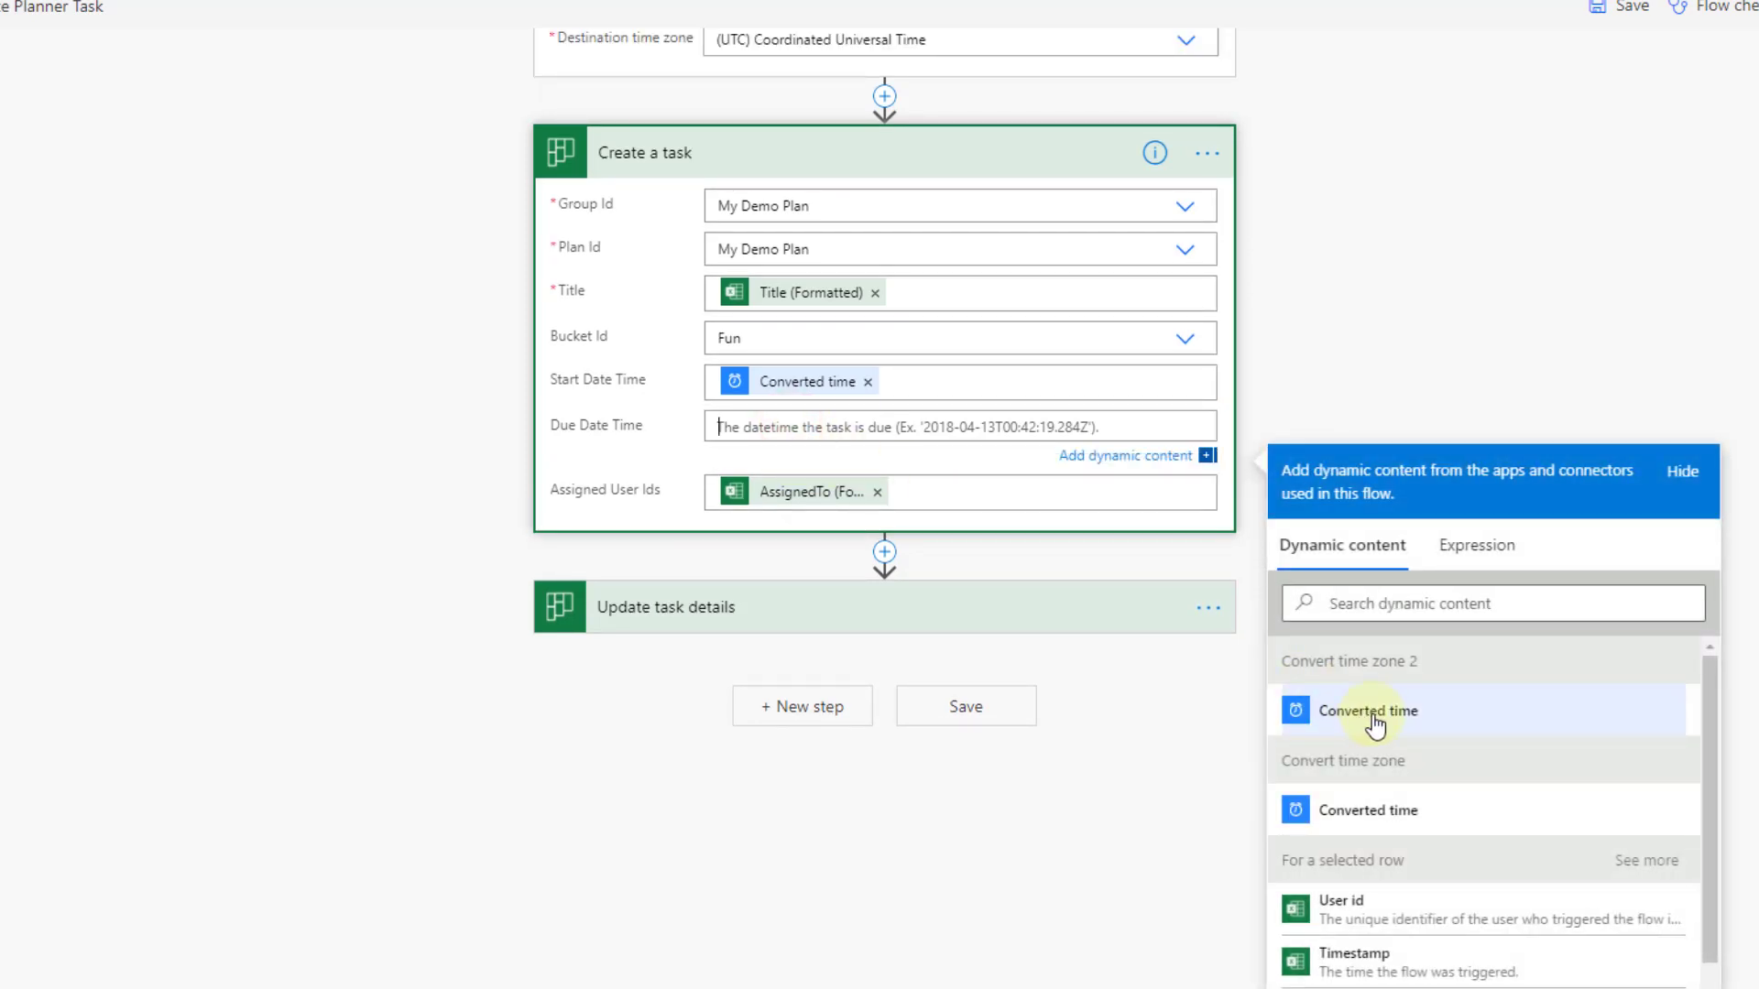
click(1372, 718)
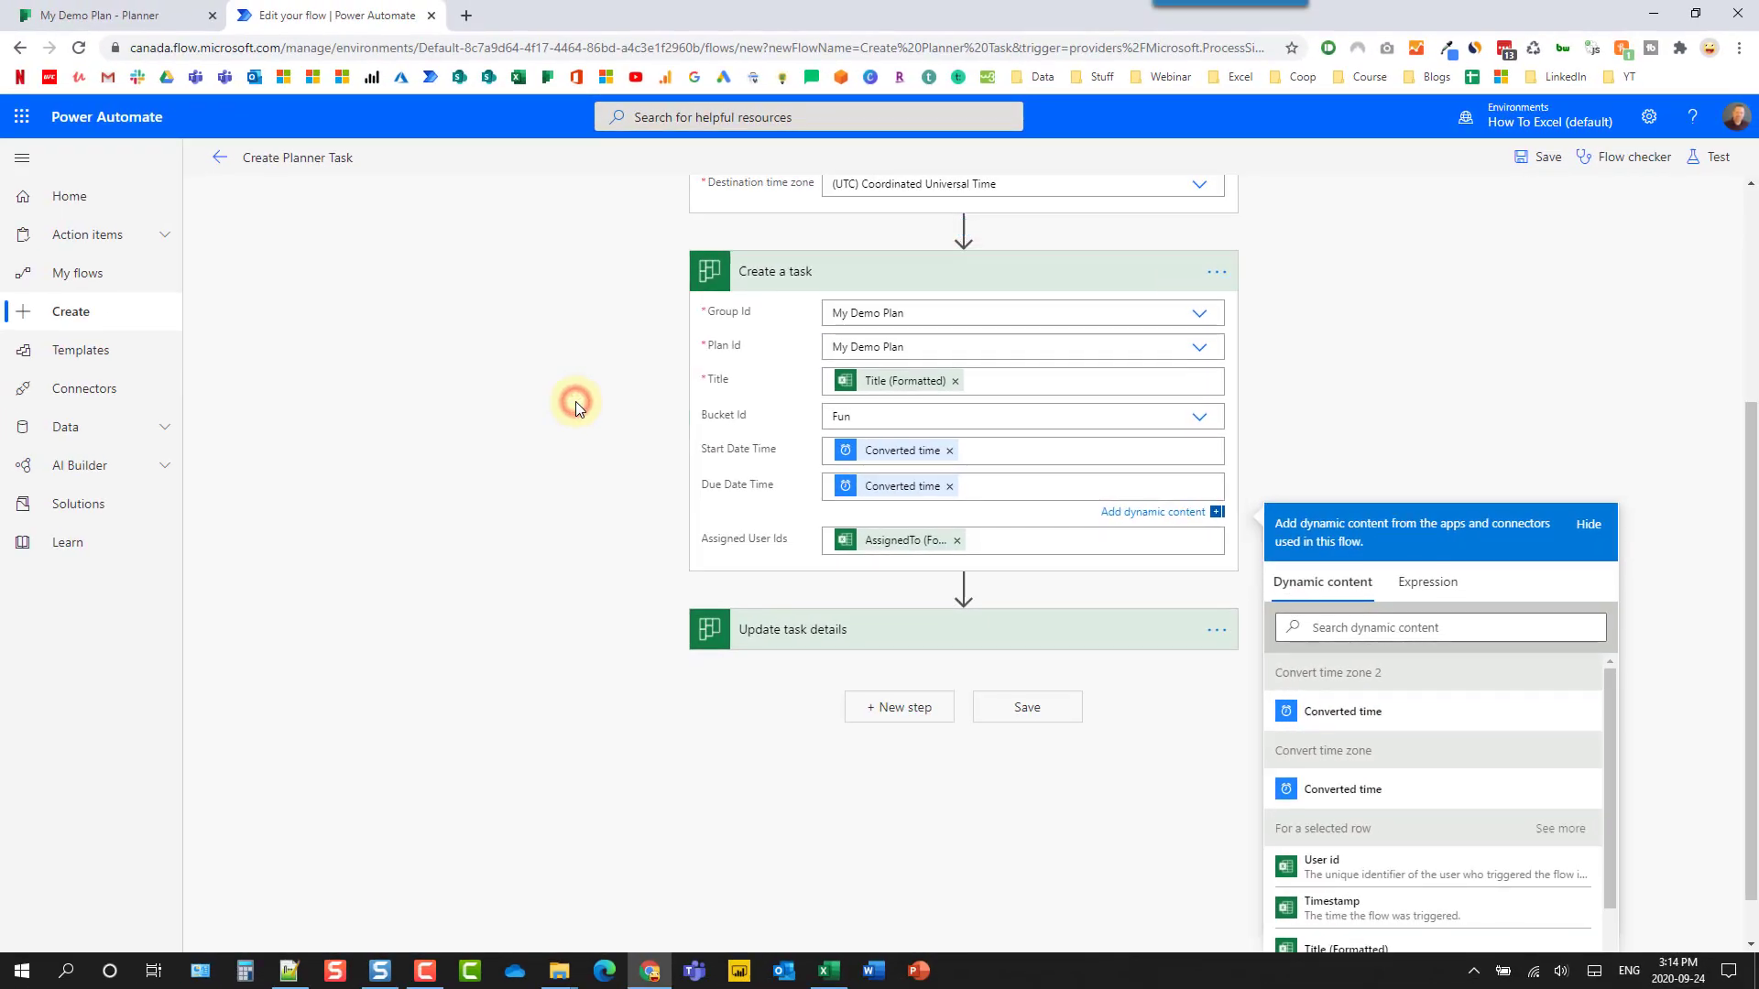
click(575, 403)
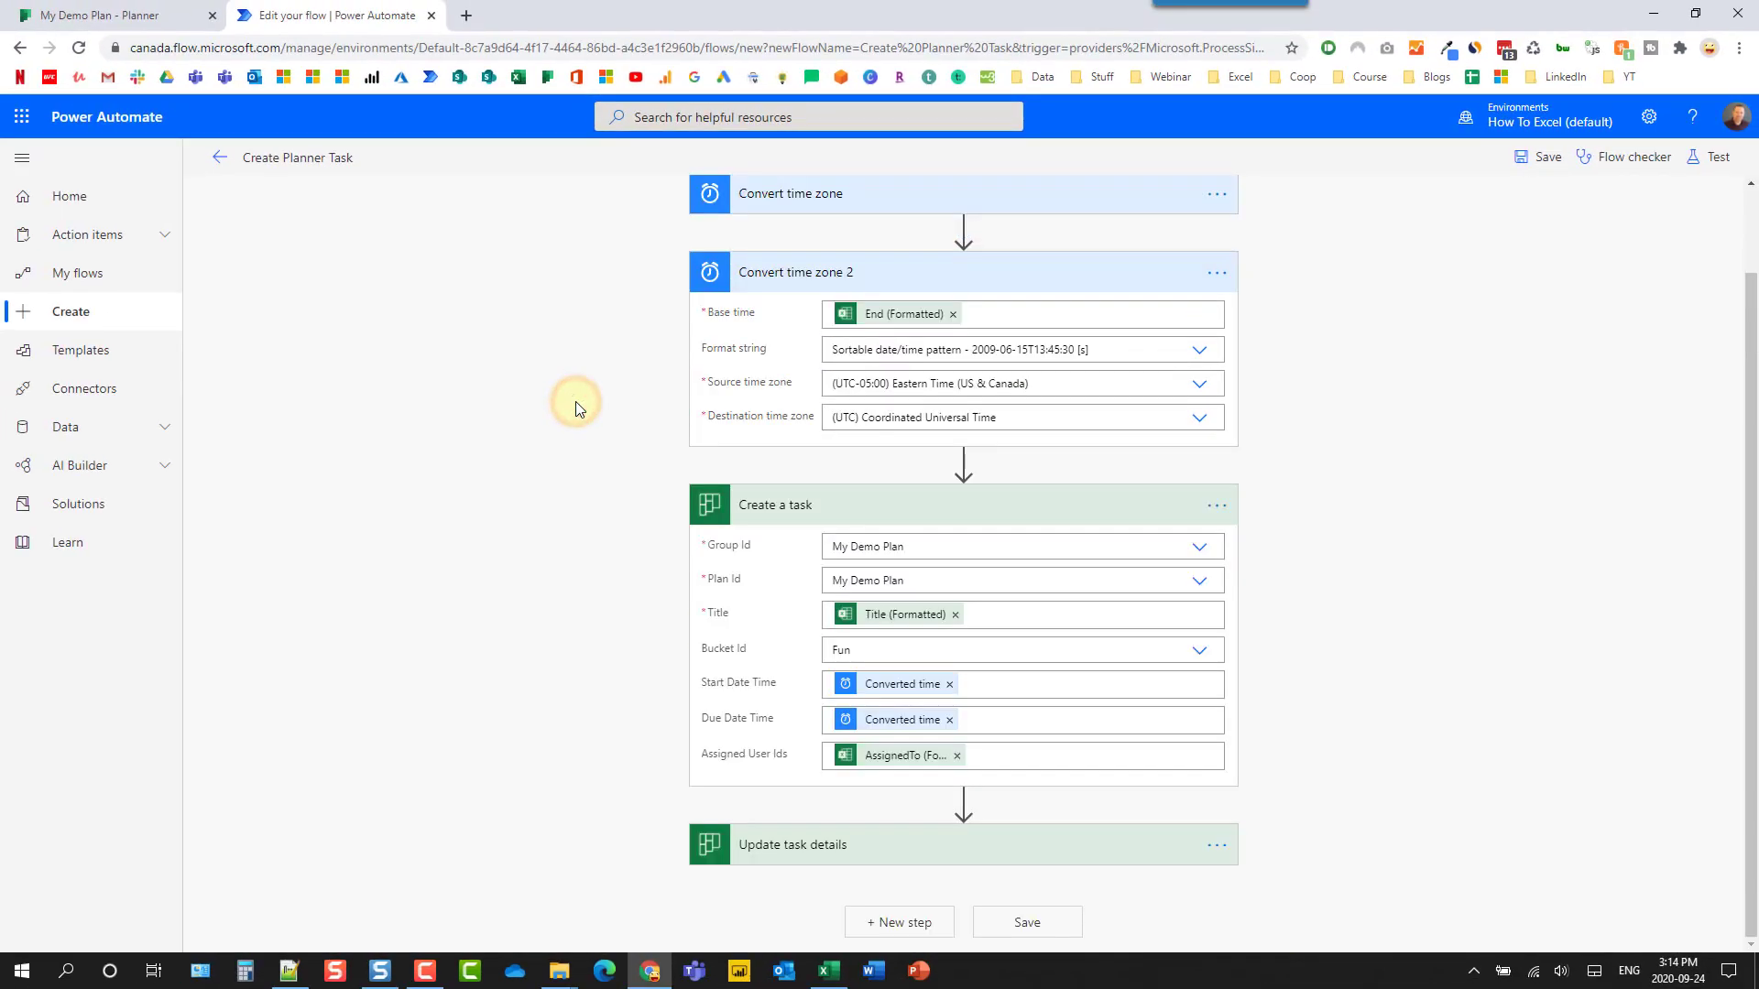
click(1537, 158)
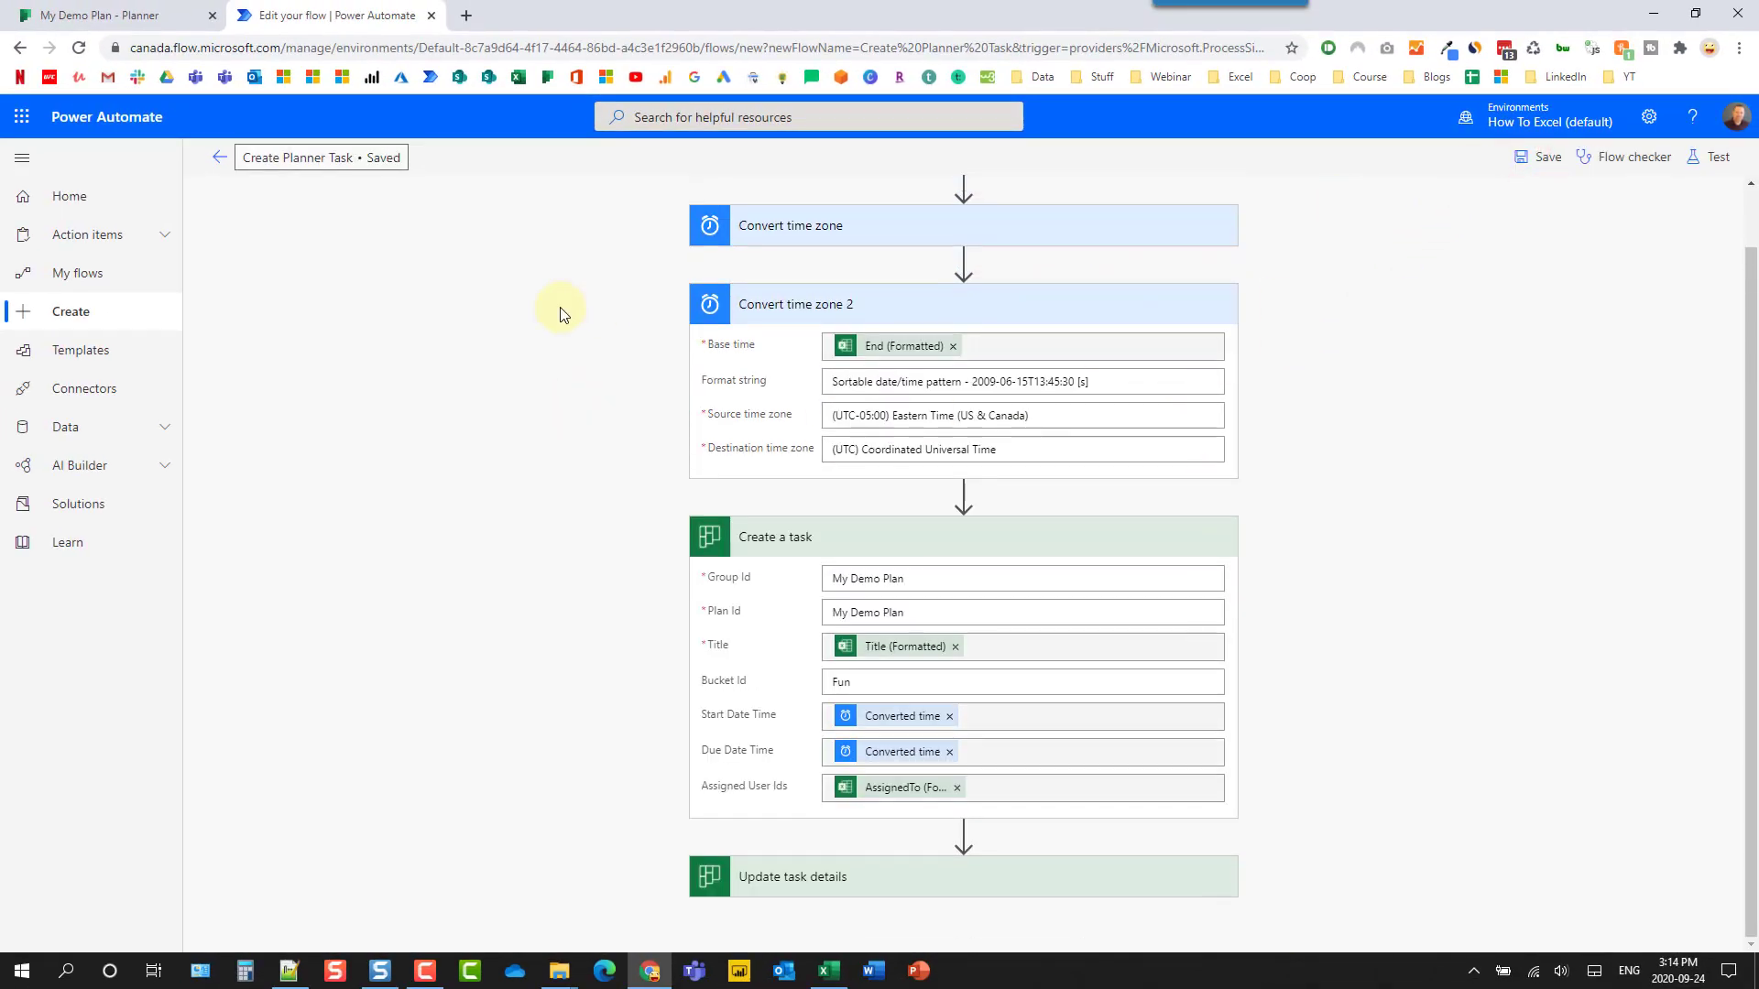
Rerun Create Planner Task from Excel's Flow pane and close the run confirmation
click(828, 971)
click(1433, 443)
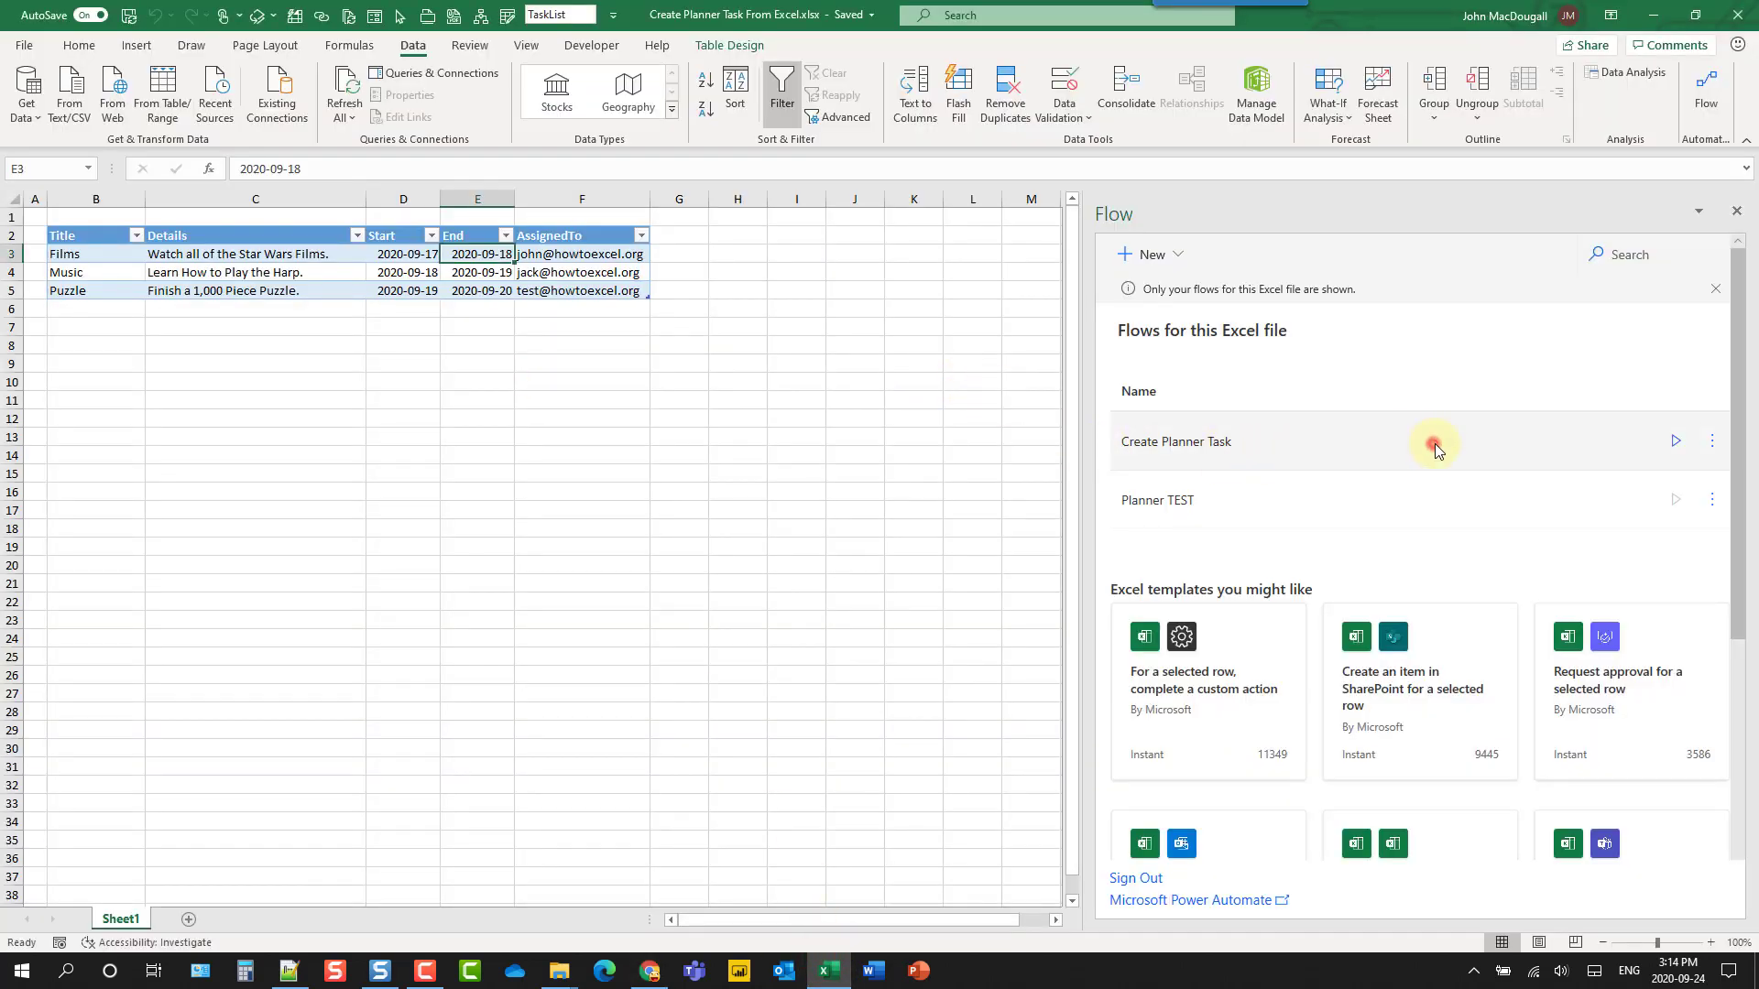
click(1673, 444)
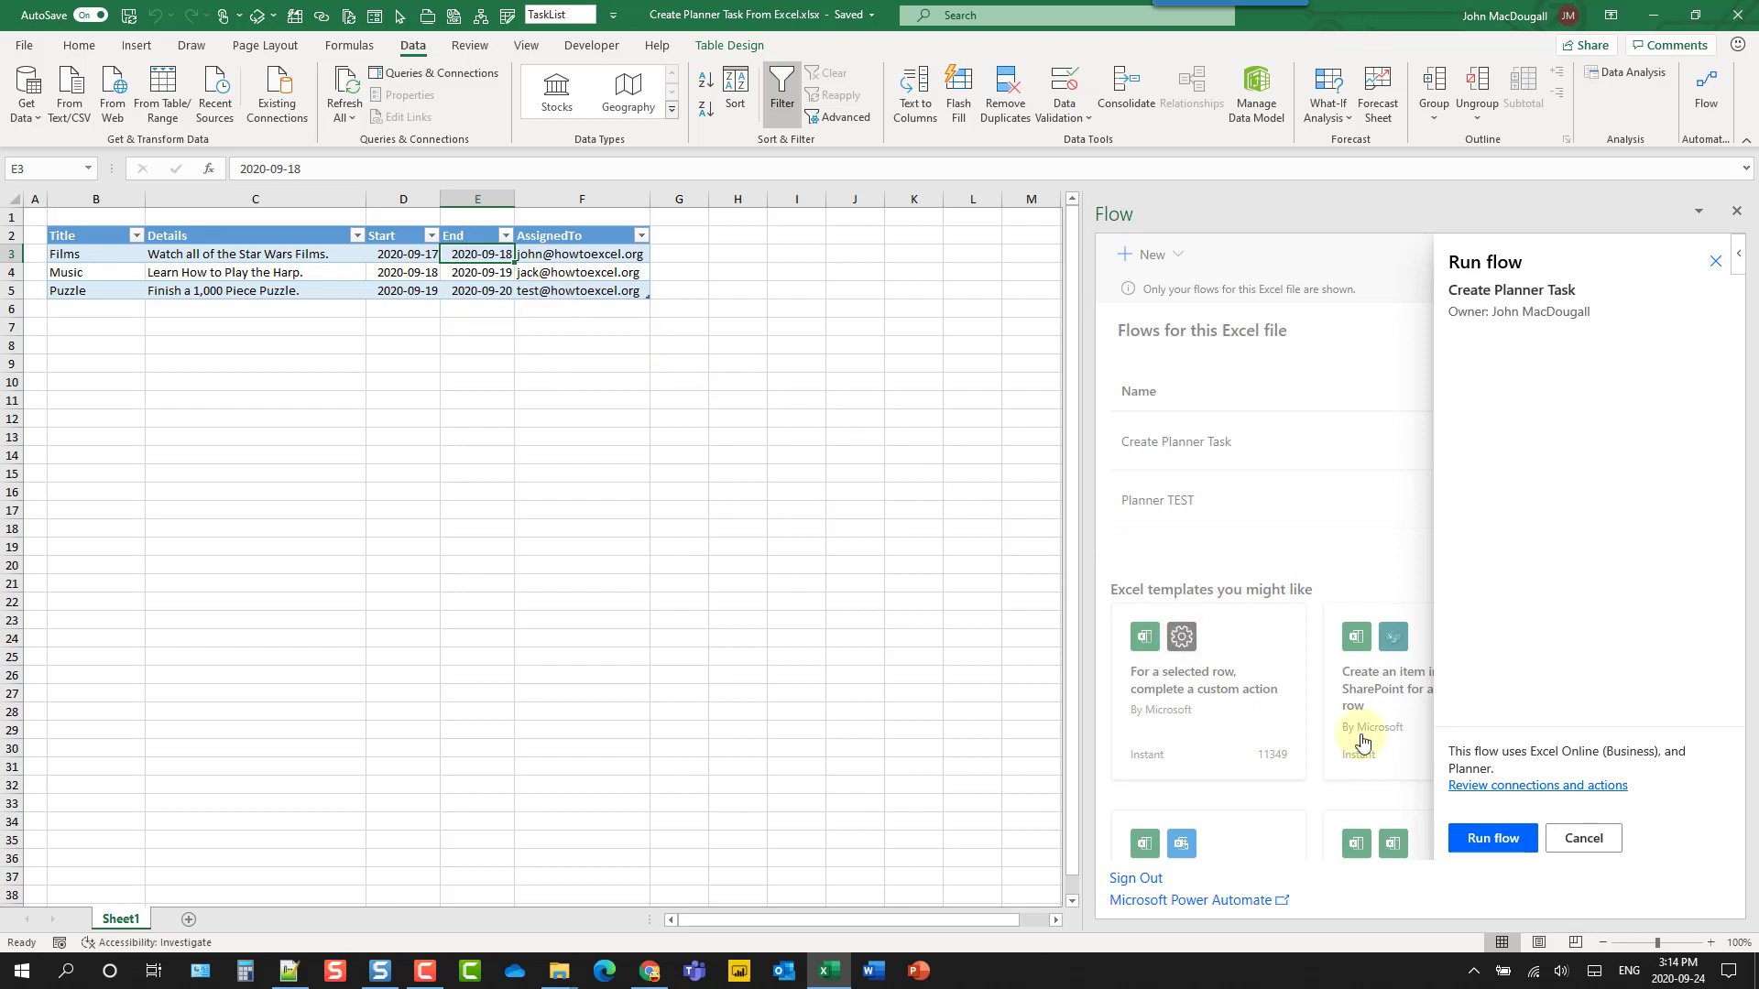
click(1483, 838)
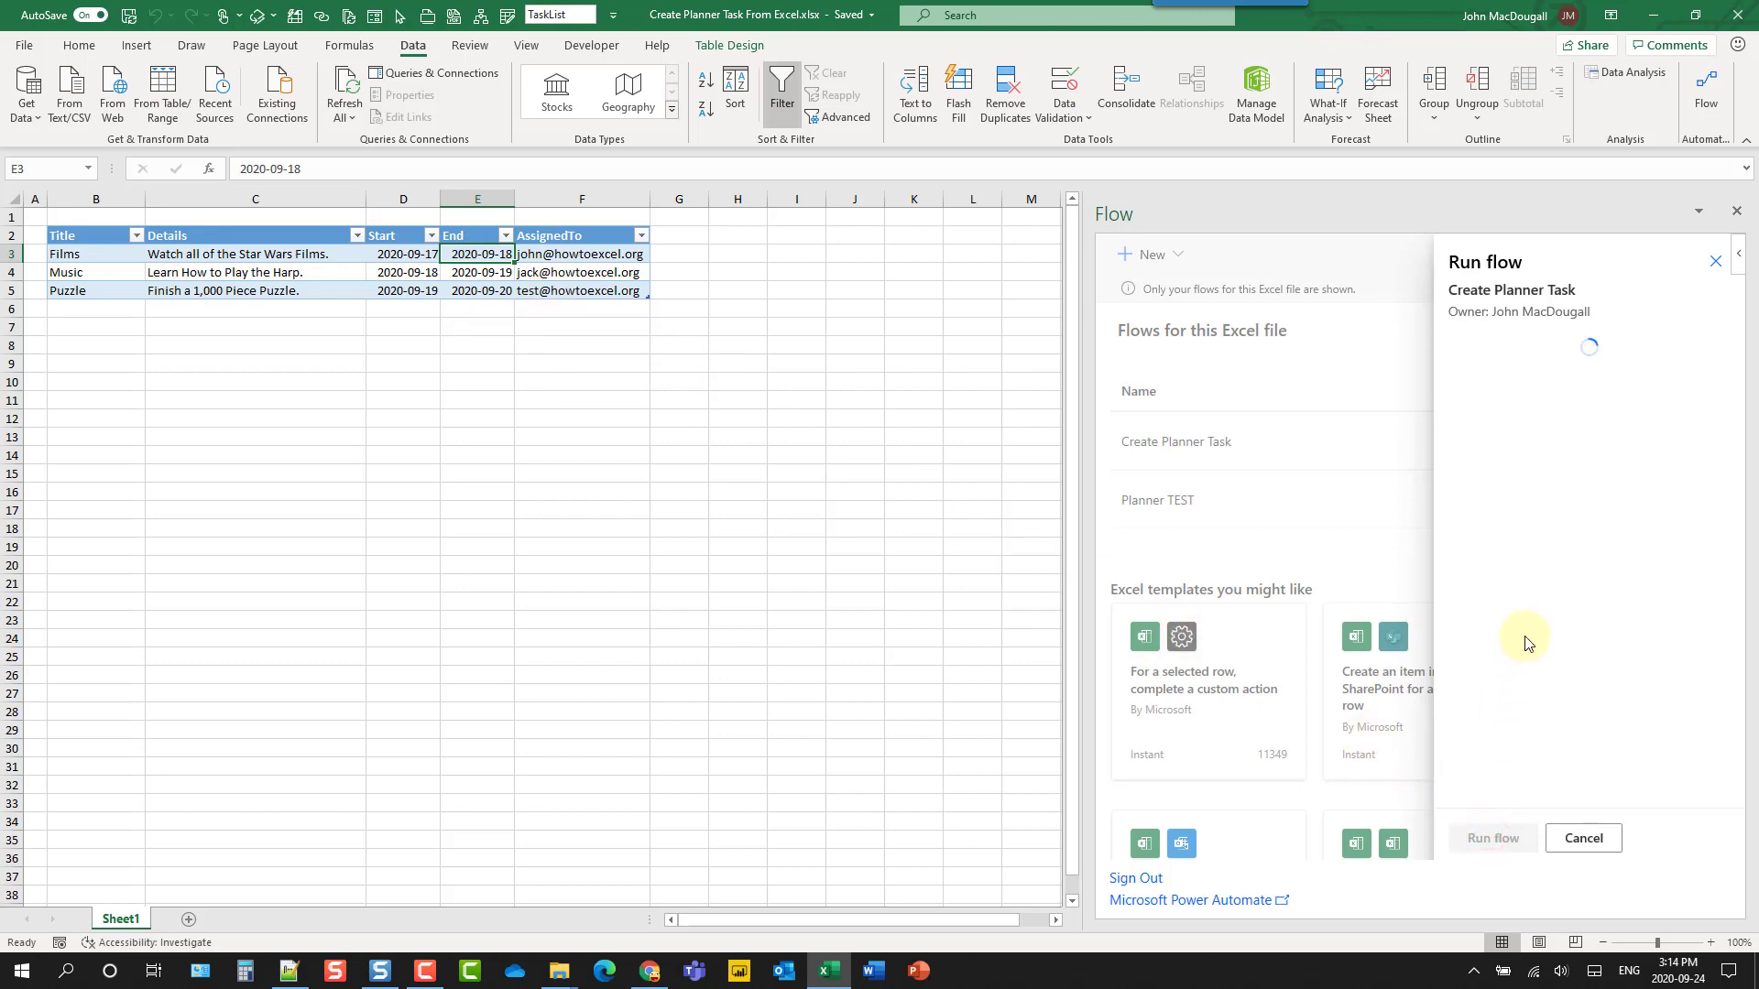
click(1477, 839)
In My Demo Plan, close the old Films task and open the new one
click(651, 973)
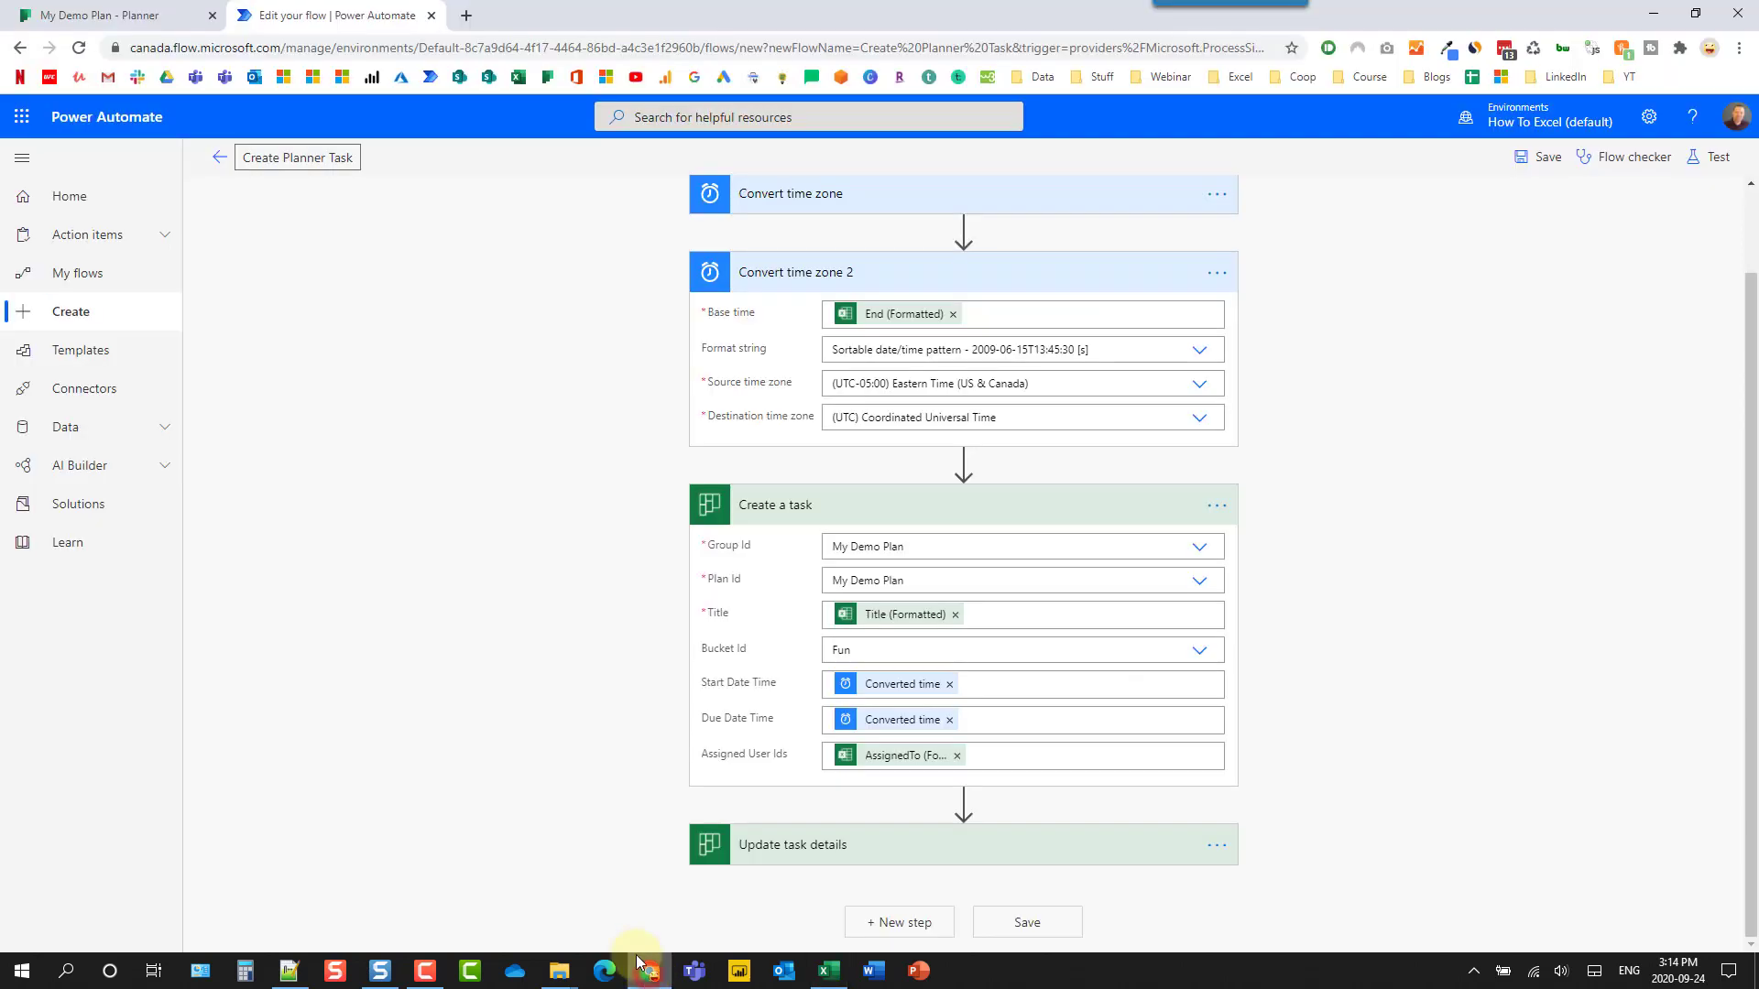
click(110, 15)
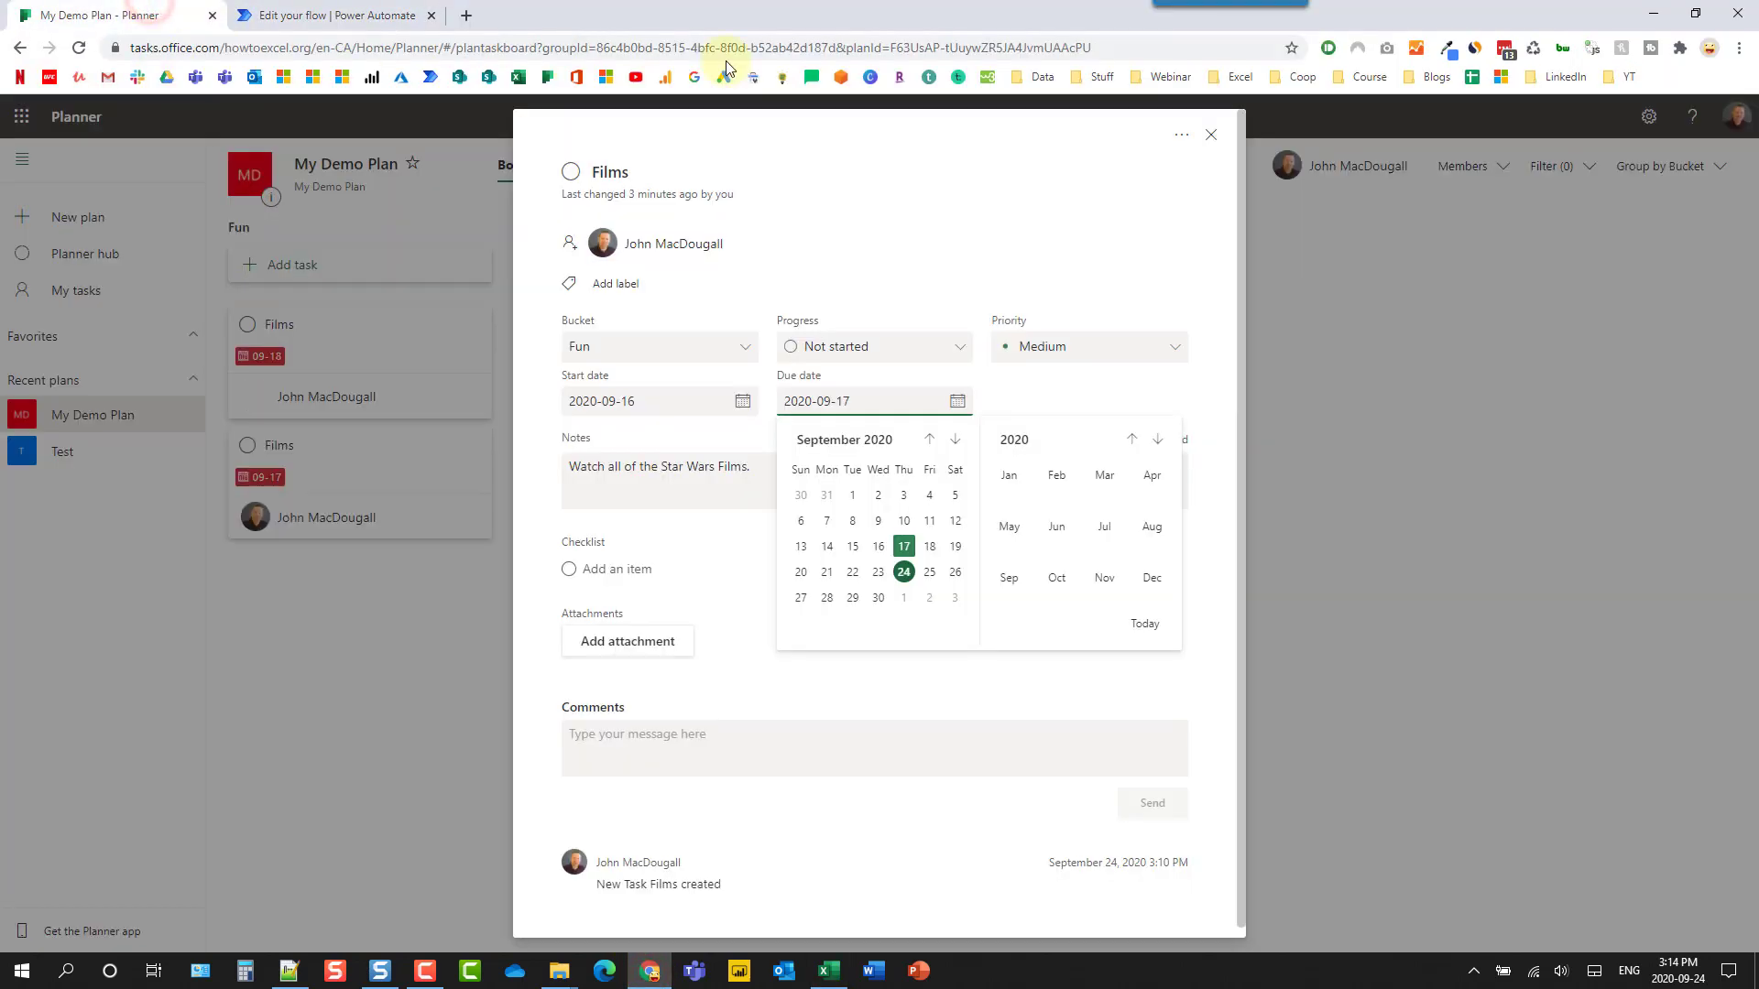
click(1211, 137)
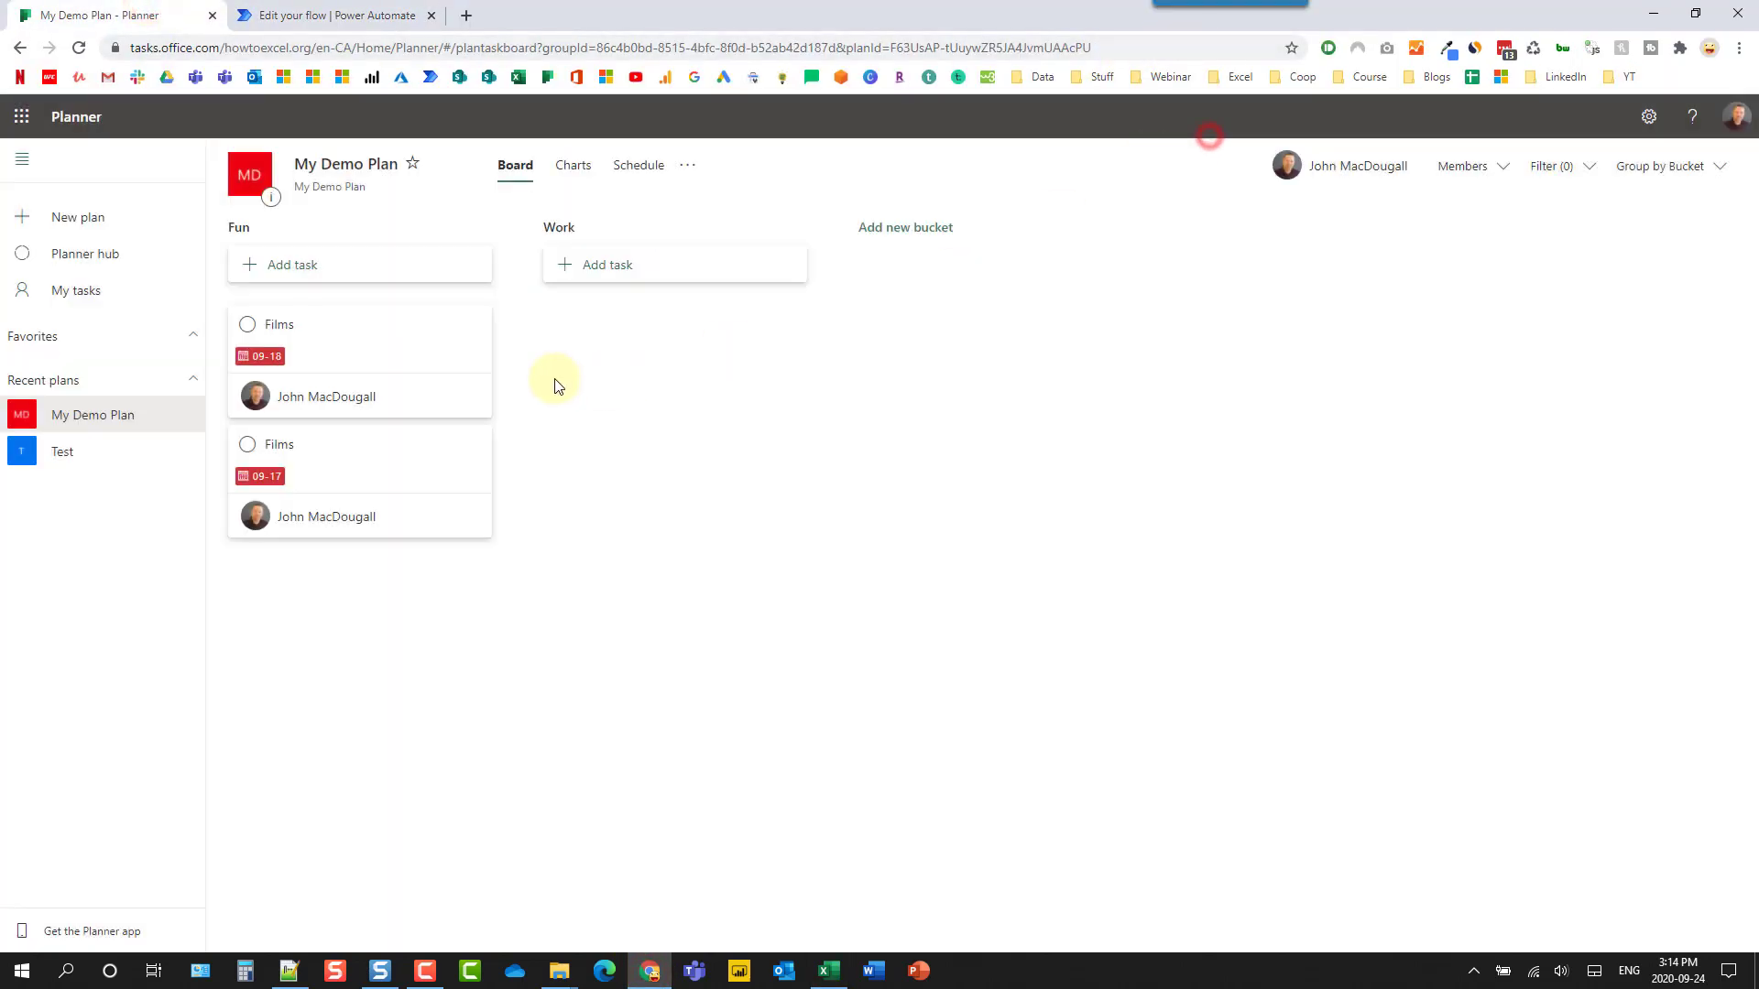
click(379, 351)
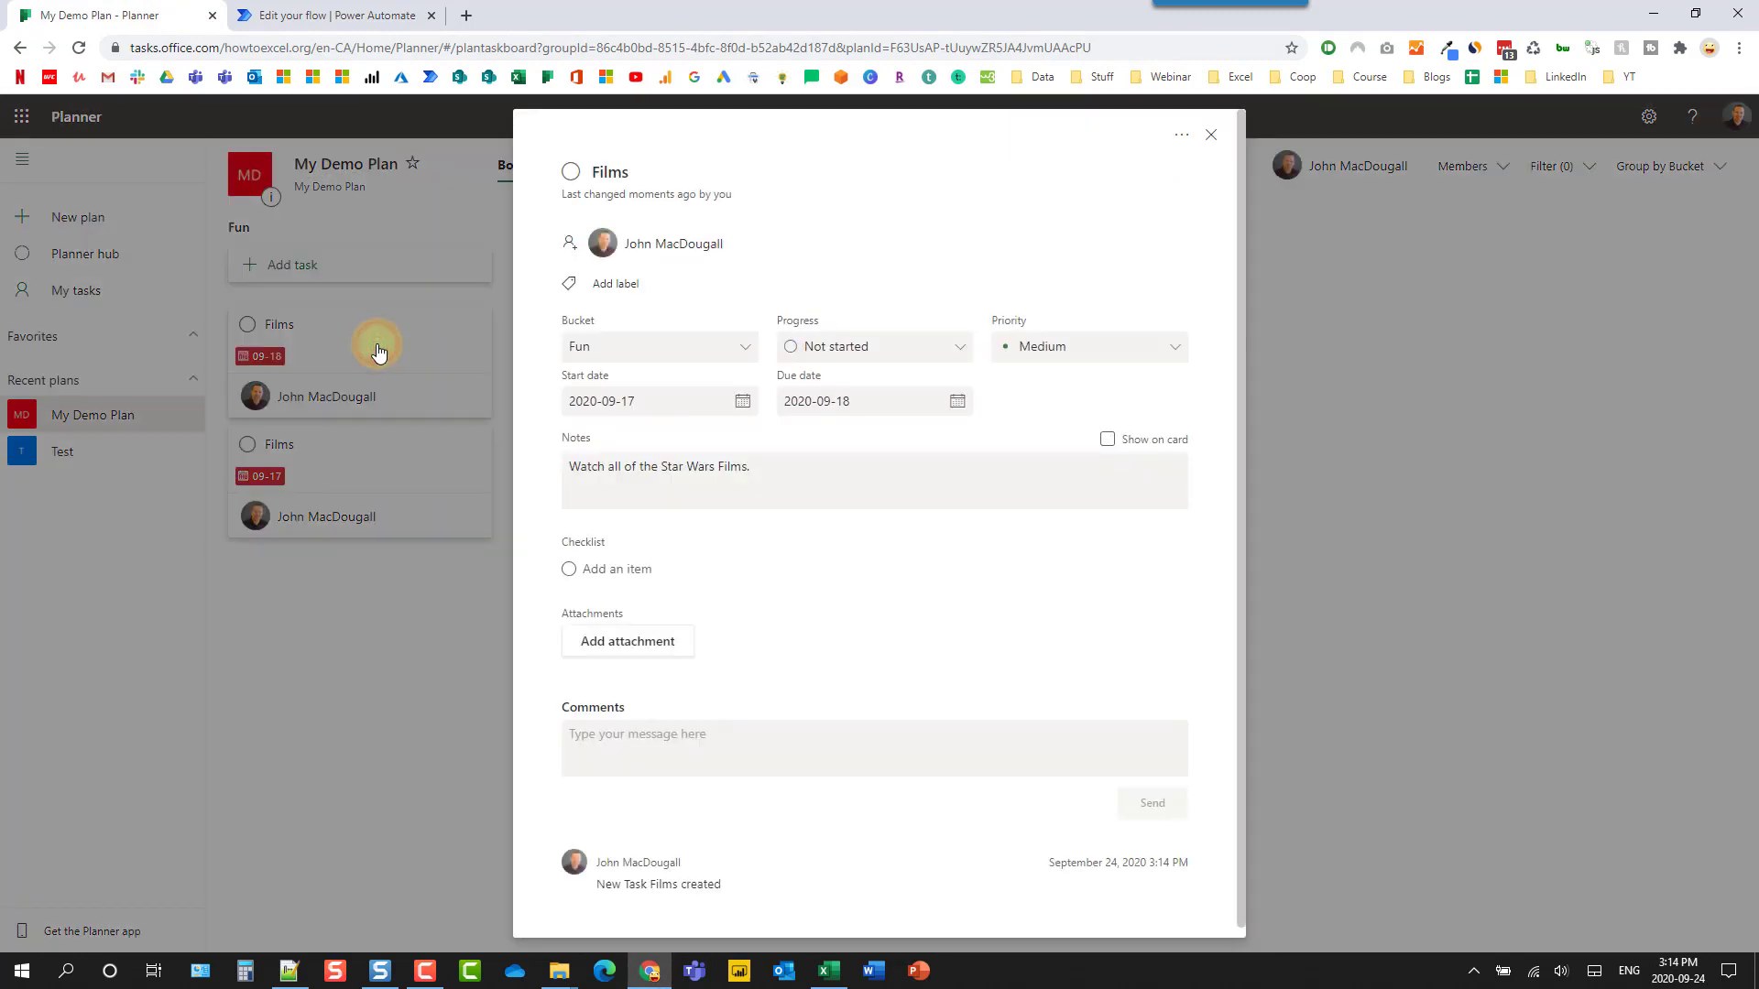